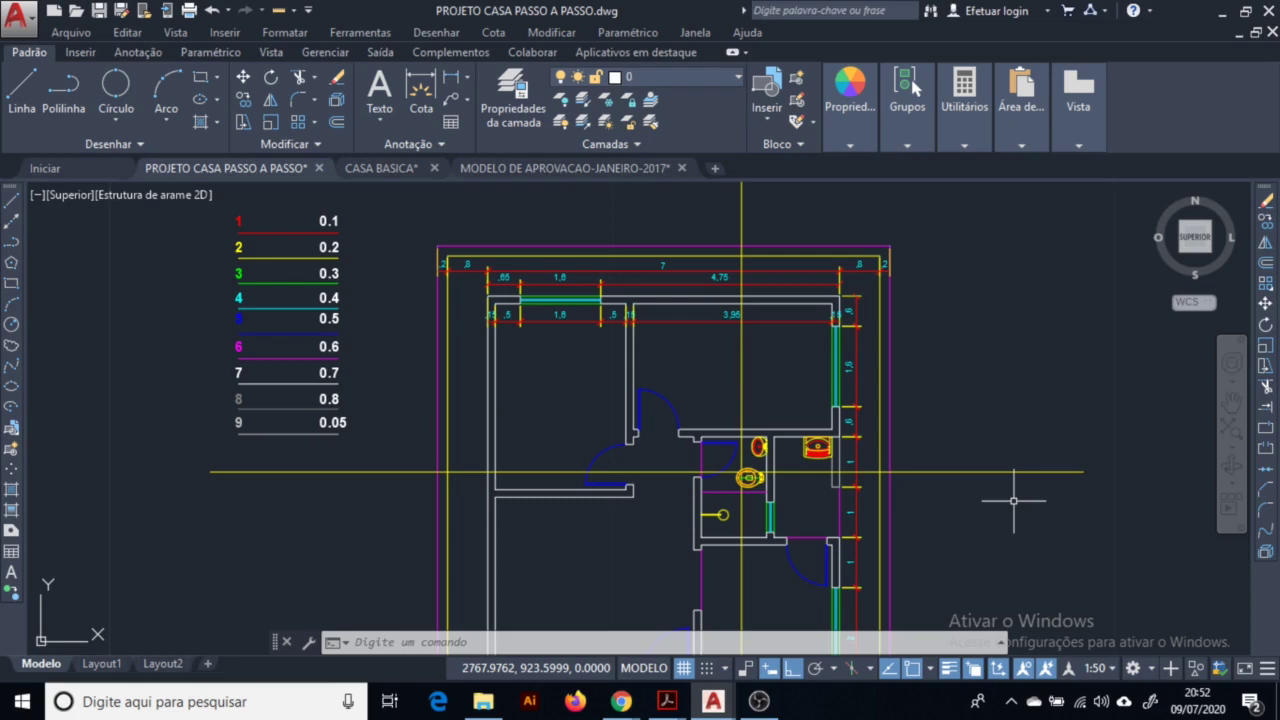
# Step: Look over the floor plan's colour legend and show the Properties panel's colour choices
pyautogui.moveTo(483, 357); pyautogui.dragTo(500, 400, button='middle')
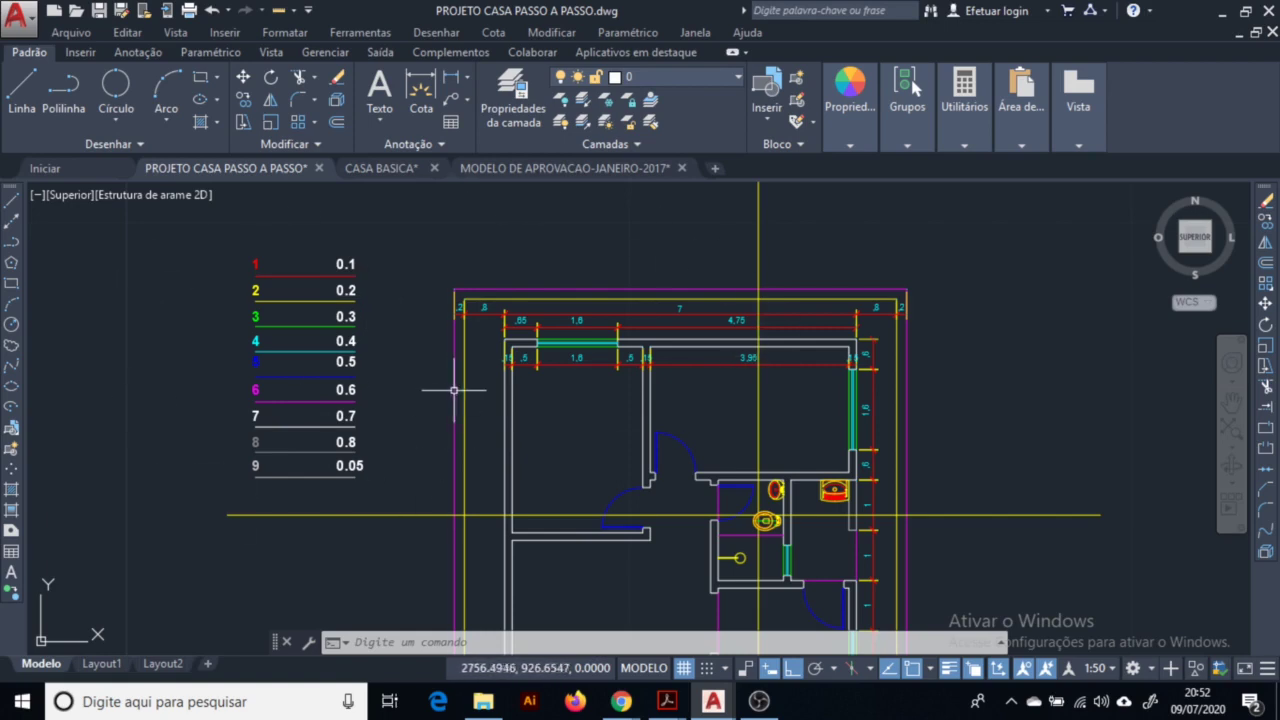
pyautogui.scroll(2, 404, 300)
pyautogui.scroll(-2, 470, 390)
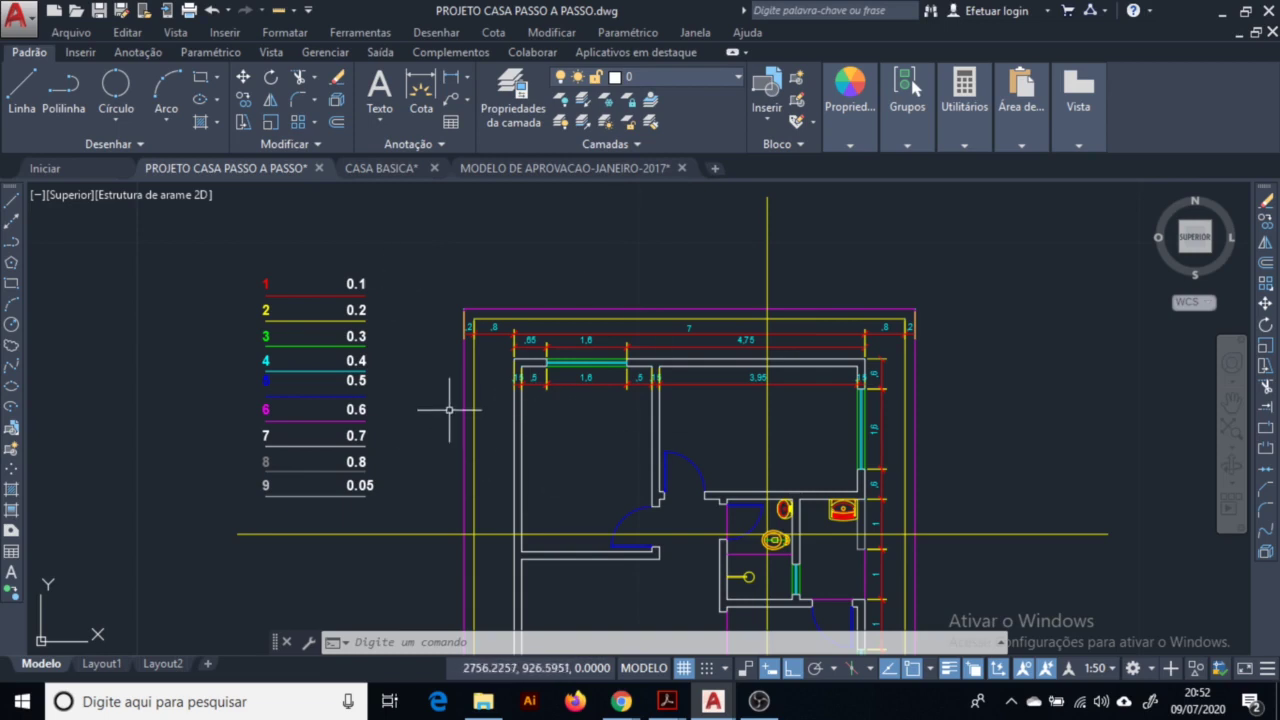
pyautogui.scroll(2, 250, 358)
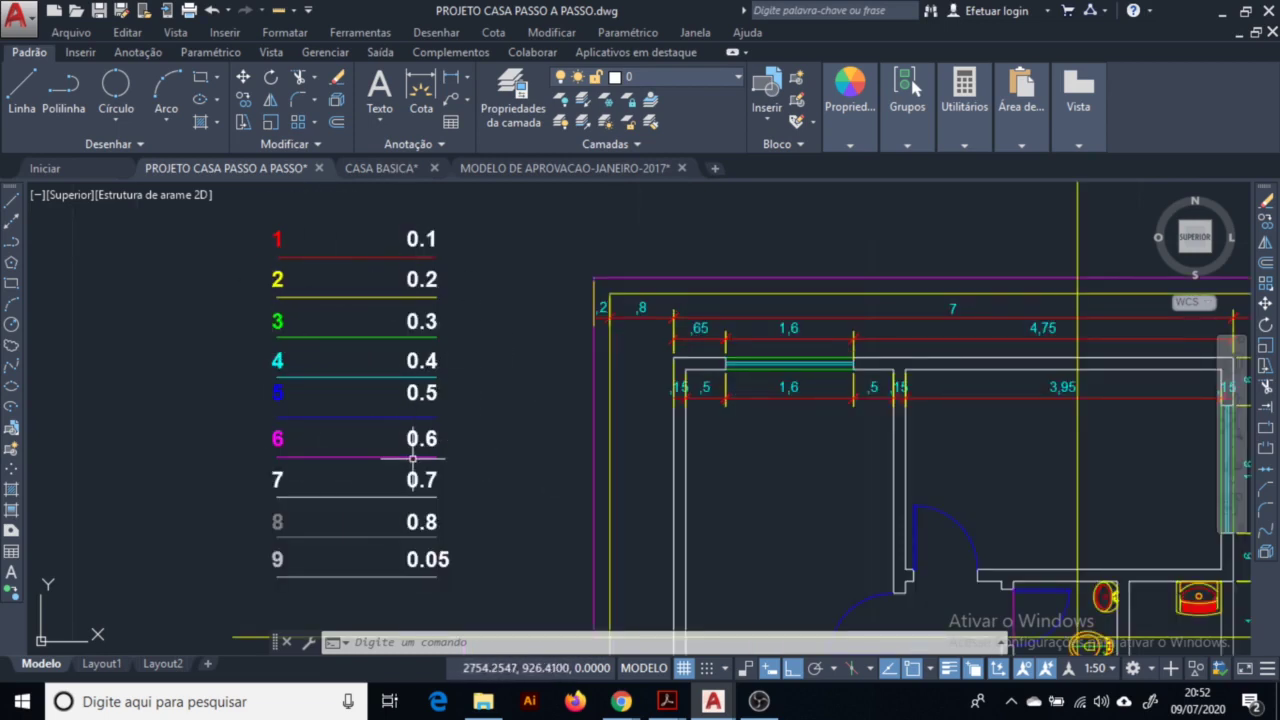
pyautogui.scroll(-2, 412, 458)
pyautogui.click(851, 145)
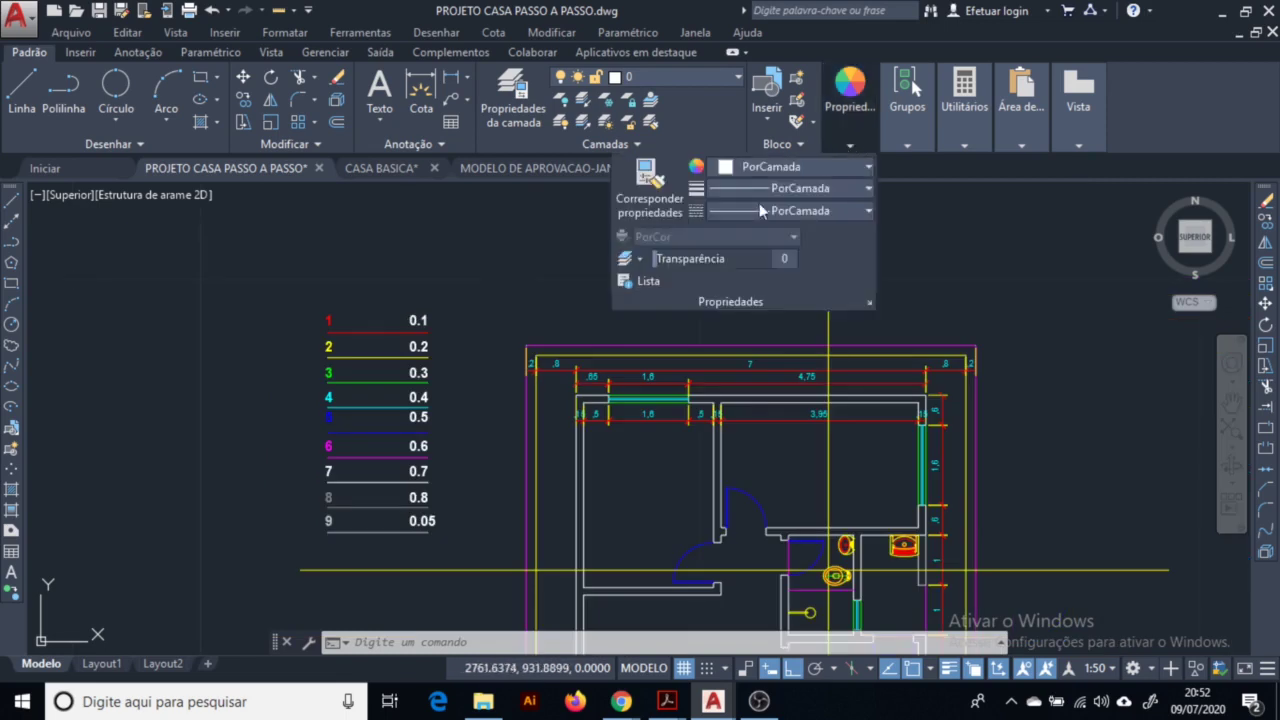
pyautogui.click(735, 167)
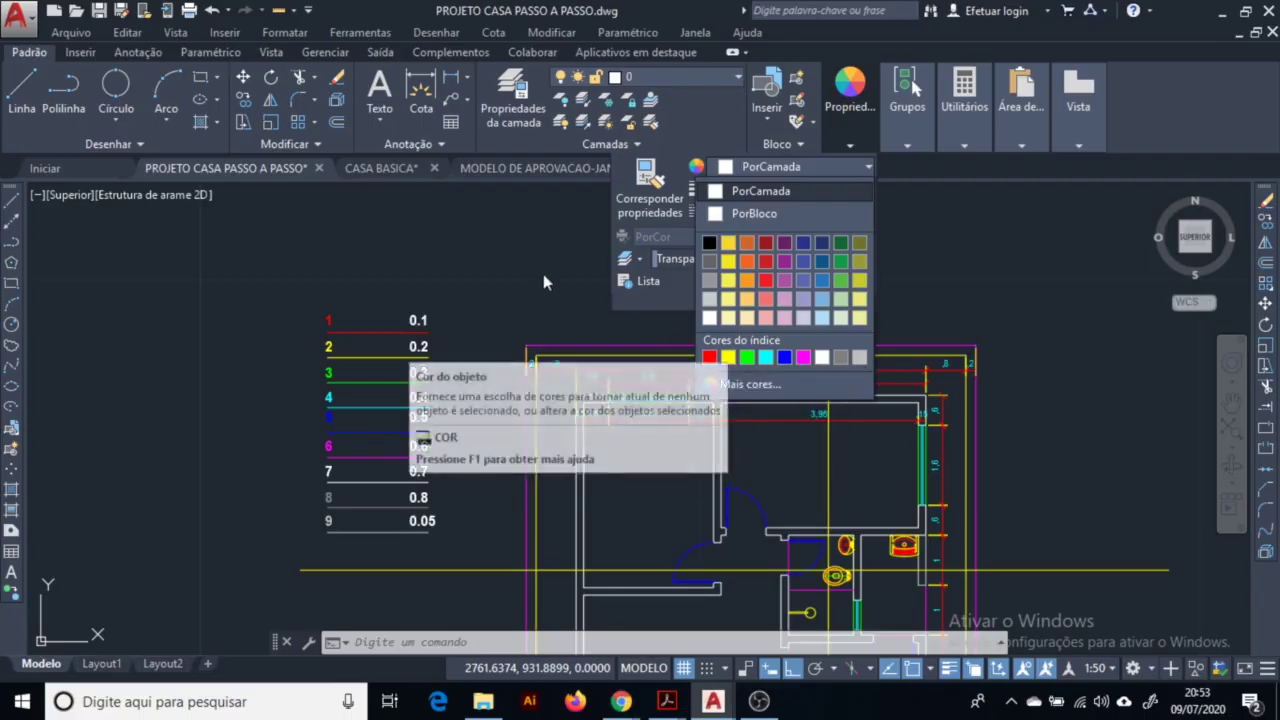
# Step: Switch to the NBR 8403 PDF and bring up page 2's 3.4 Tipos de linhas table
pyautogui.click(667, 701)
pyautogui.click(944, 620)
pyautogui.scroll(2, 816, 408)
pyautogui.scroll(5, 816, 408)
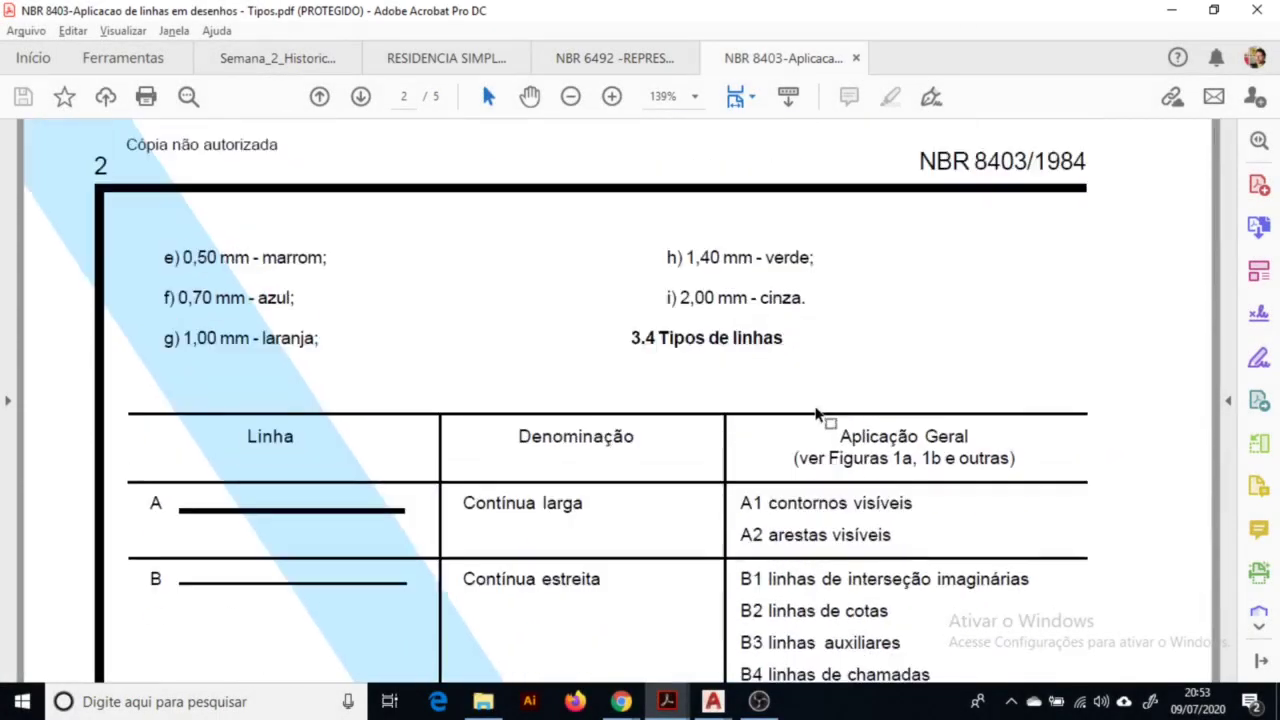
pyautogui.scroll(2, 816, 408)
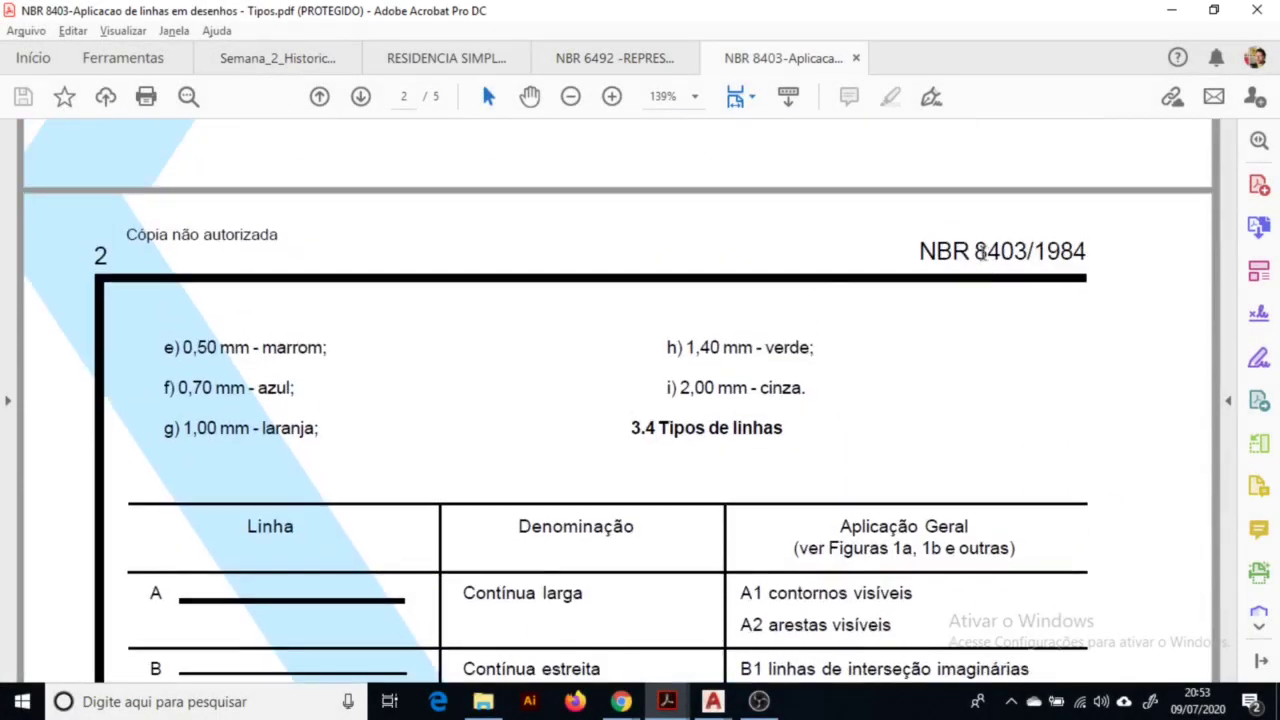
pyautogui.moveTo(982, 251); pyautogui.dragTo(1044, 251)
pyautogui.click(935, 374)
pyautogui.scroll(-1, 720, 432)
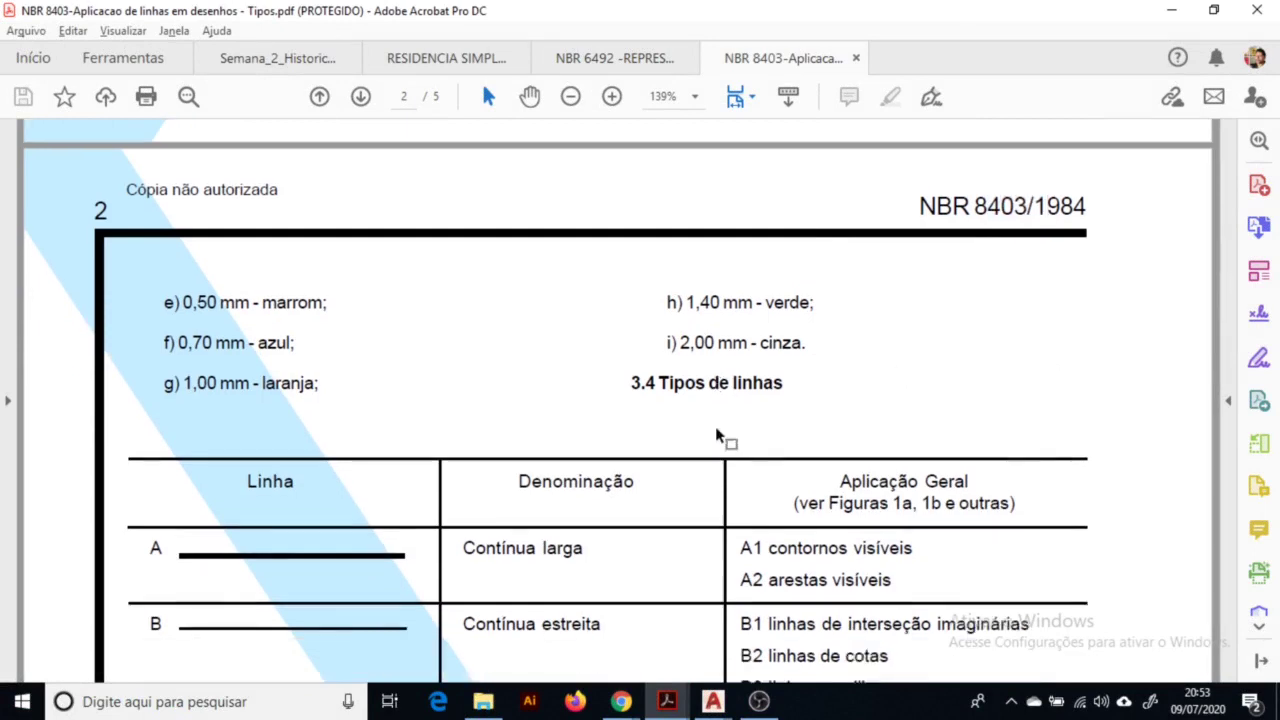
pyautogui.scroll(-5, 718, 430)
pyautogui.scroll(8, 716, 430)
pyautogui.scroll(4, 716, 430)
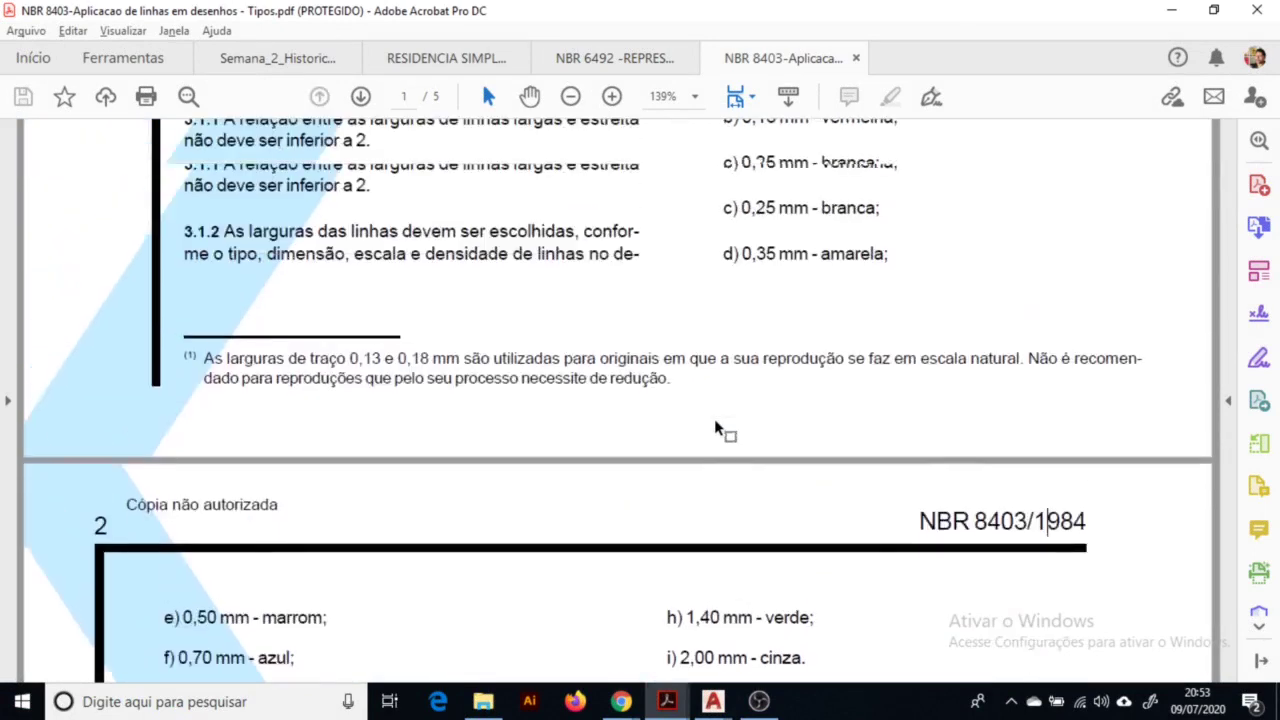
pyautogui.scroll(3, 716, 430)
pyautogui.scroll(-2, 714, 421)
pyautogui.scroll(3, 714, 421)
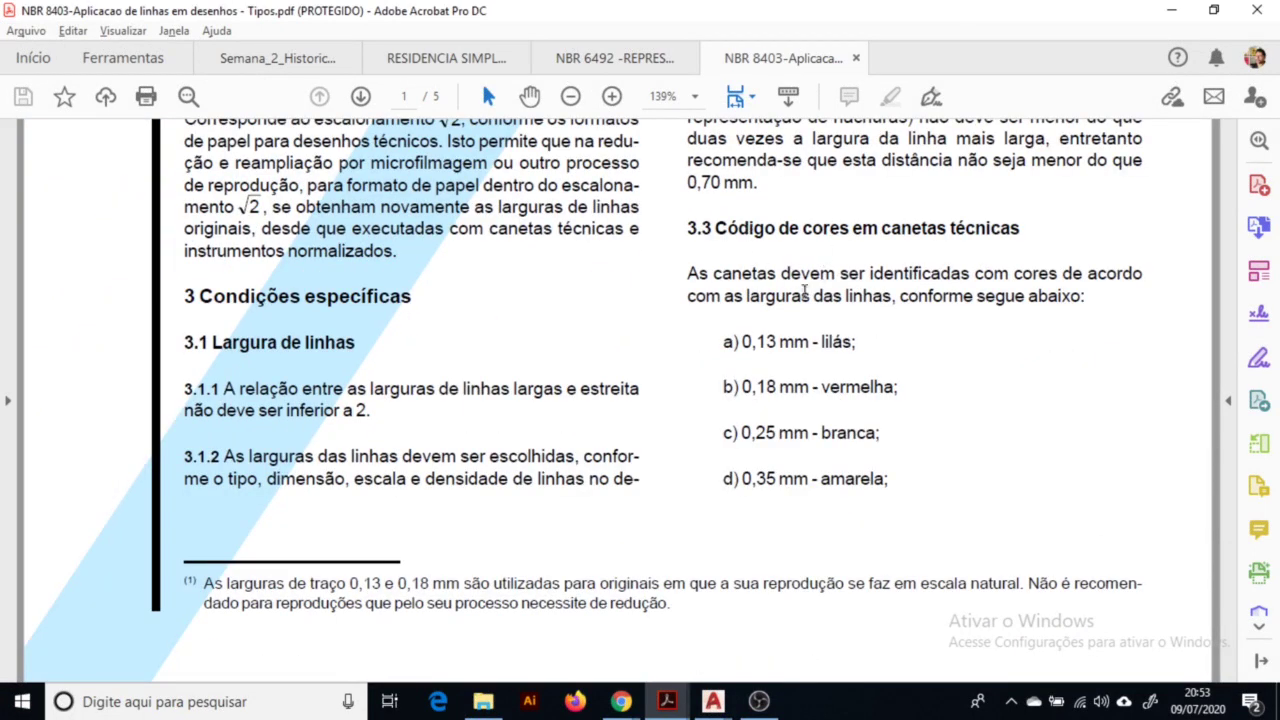
pyautogui.scroll(-2, 716, 344)
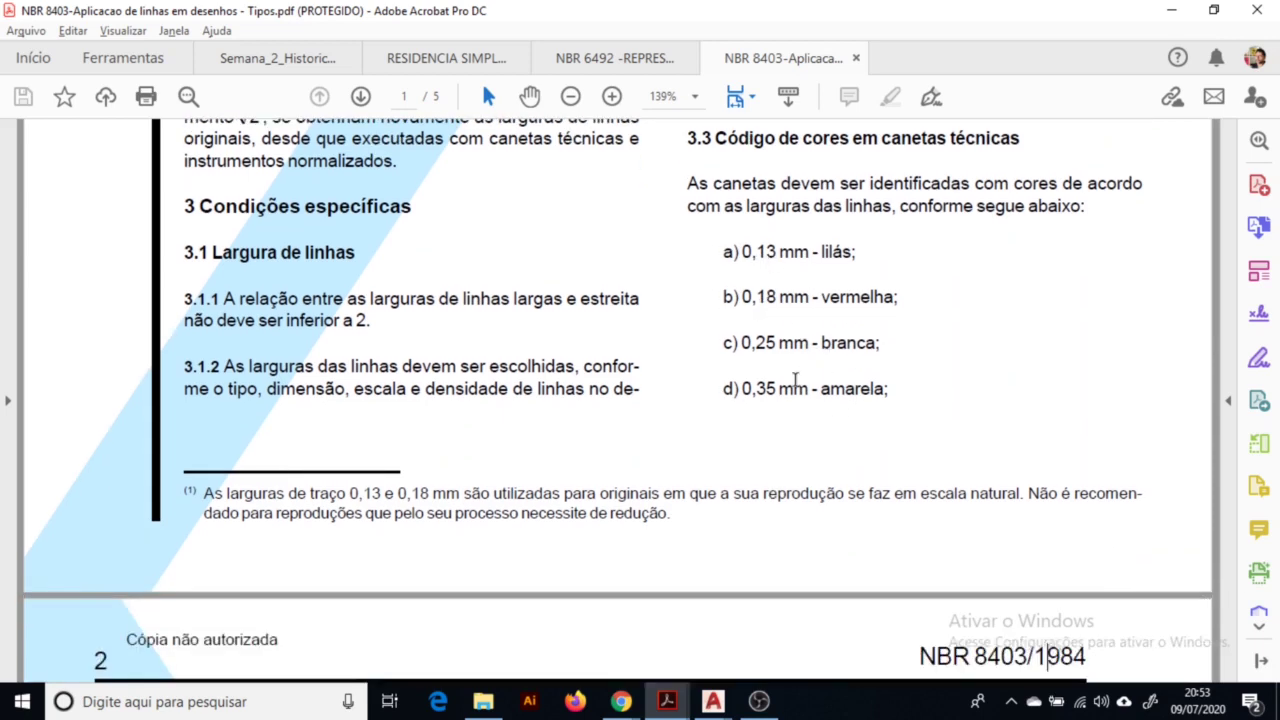
pyautogui.scroll(-5, 794, 379)
pyautogui.scroll(-1, 797, 391)
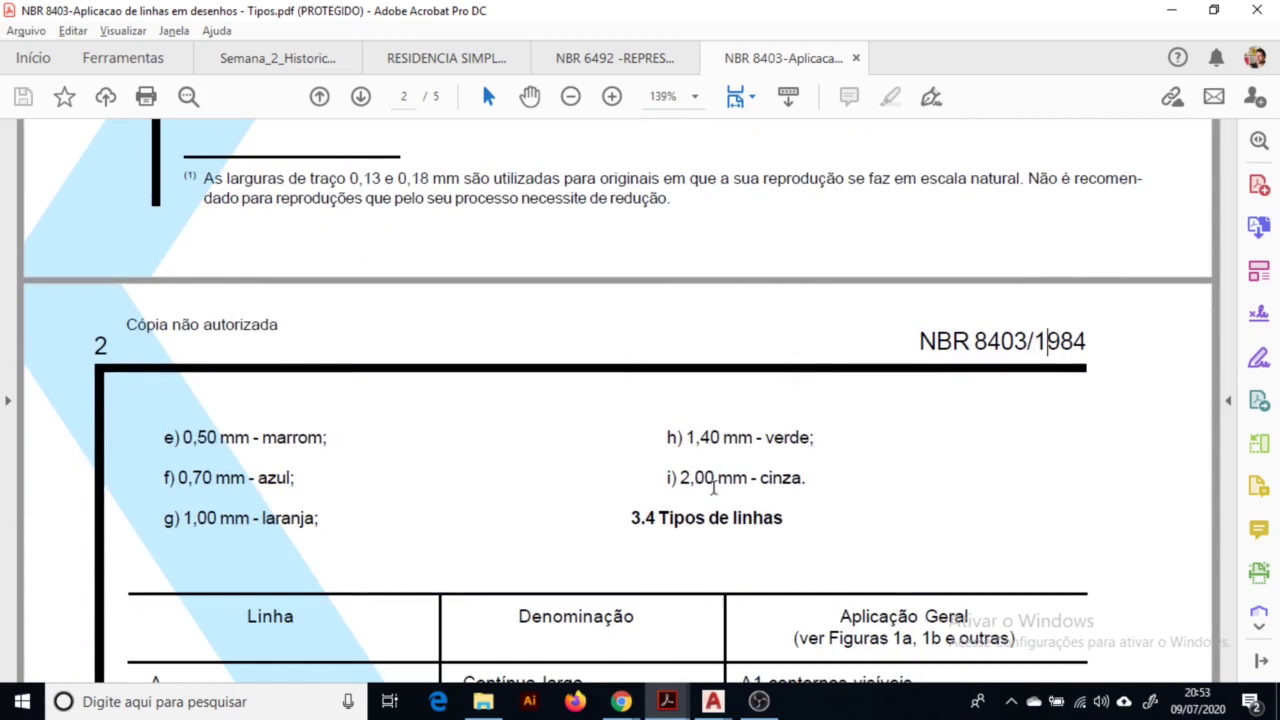
pyautogui.scroll(6, 423, 449)
pyautogui.scroll(-8, 723, 426)
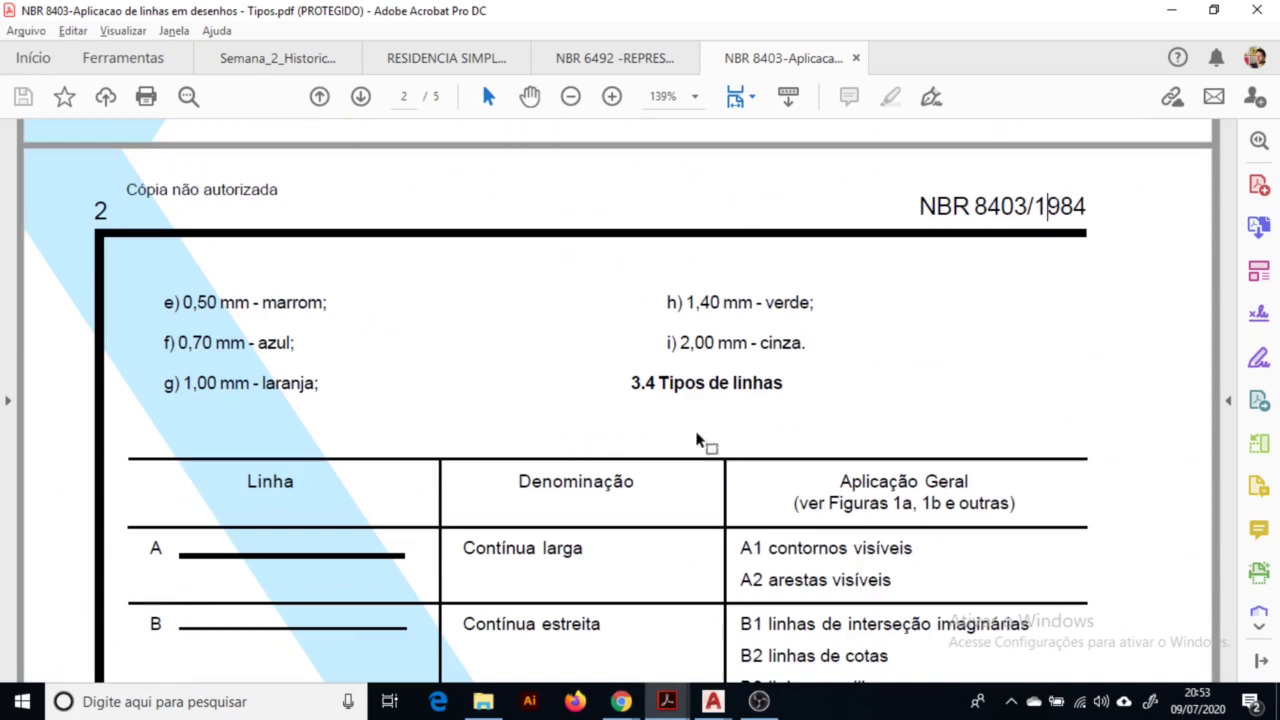
pyautogui.scroll(-2, 700, 340)
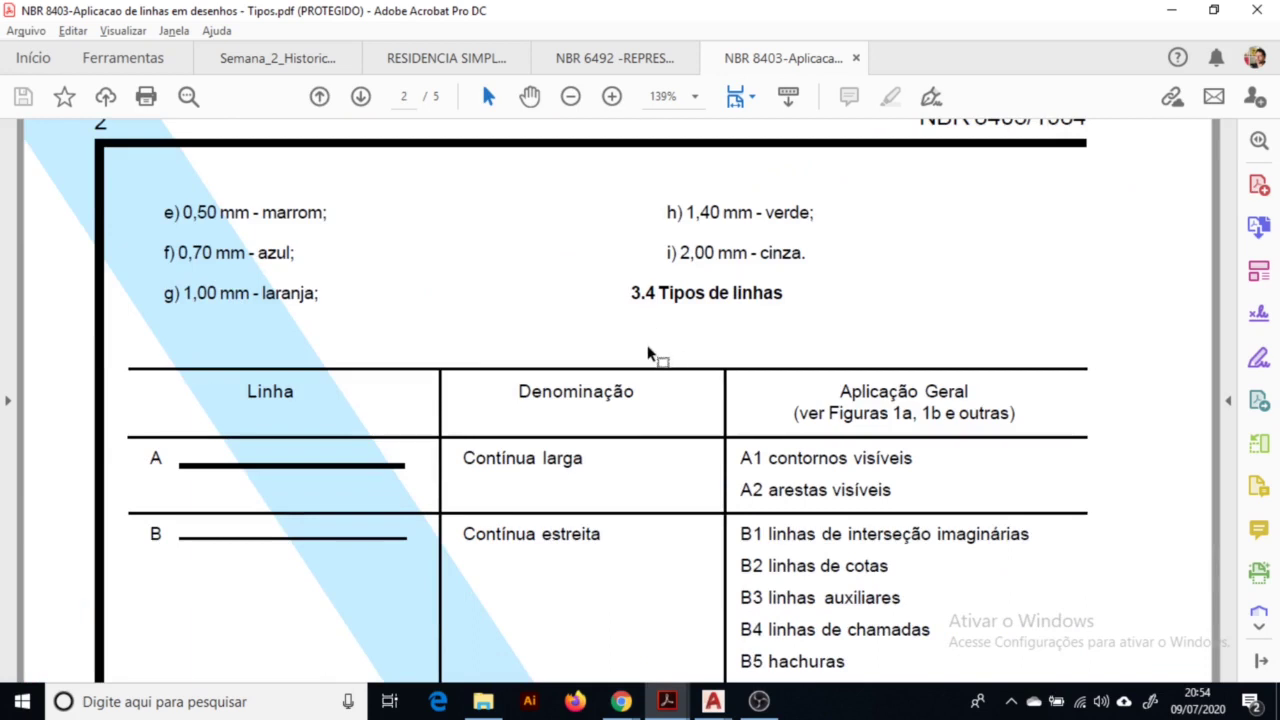
pyautogui.scroll(-1, 638, 432)
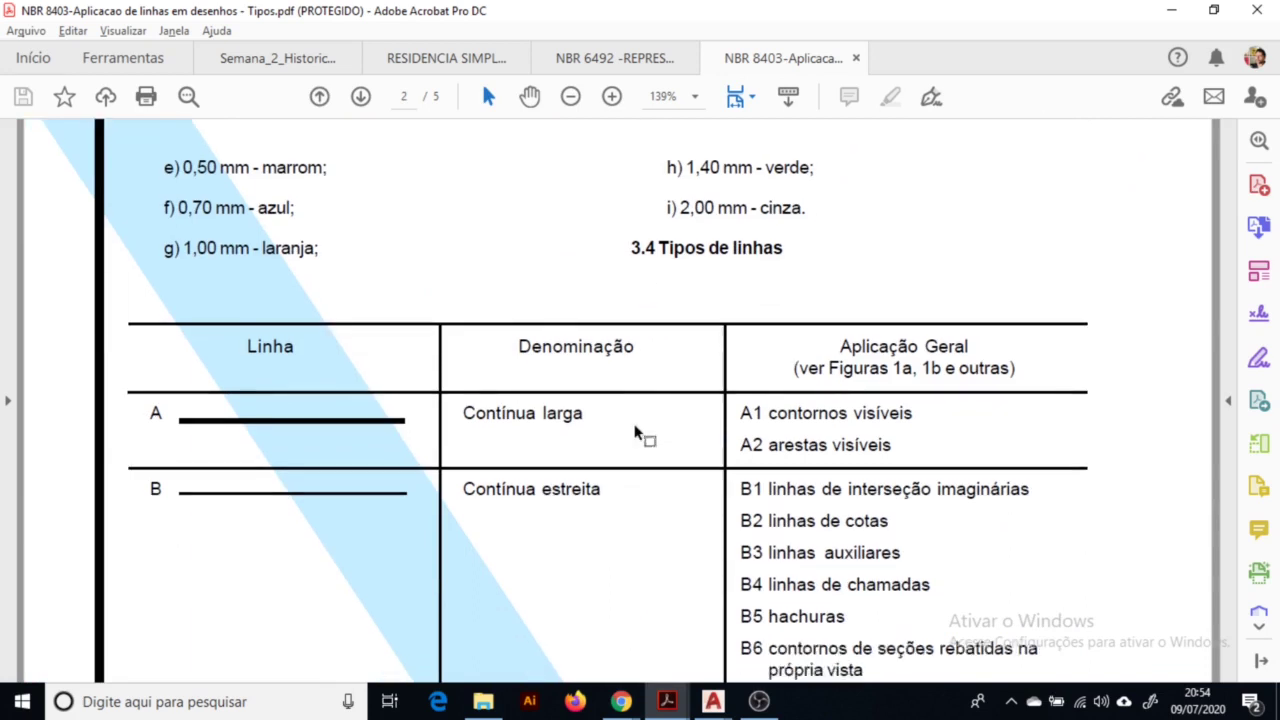
pyautogui.scroll(-3, 640, 434)
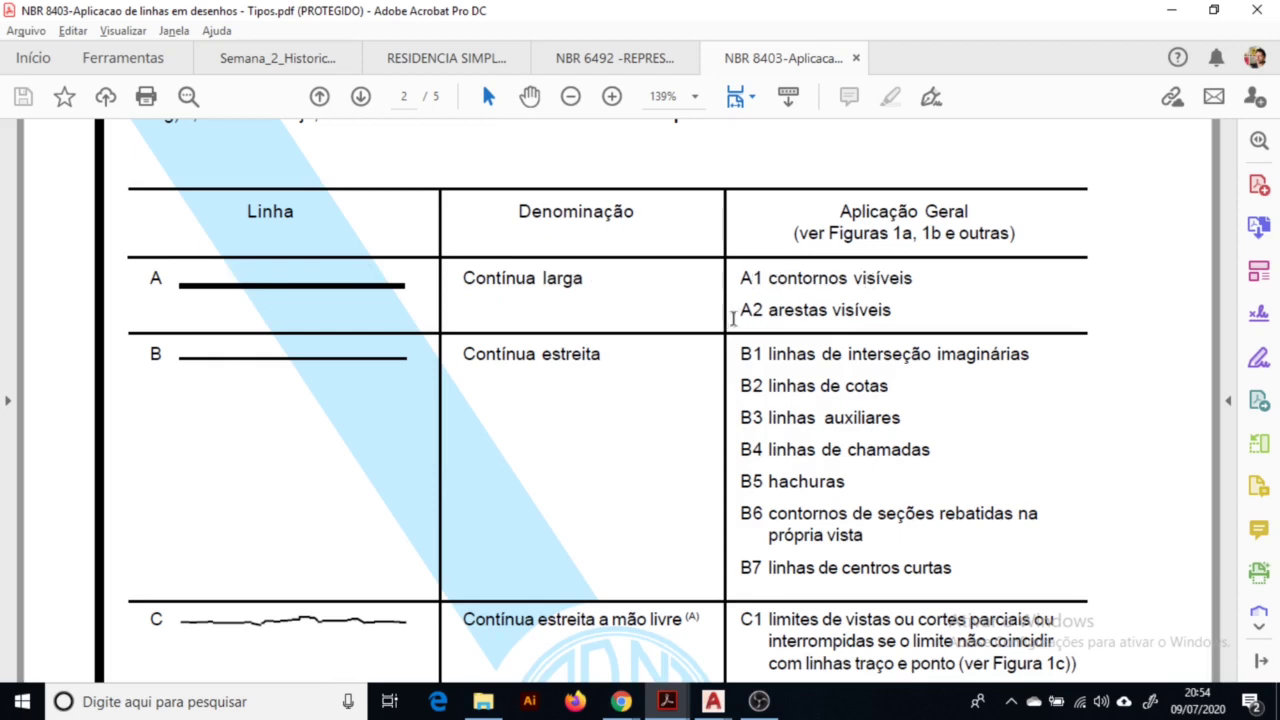
pyautogui.moveTo(768, 312); pyautogui.dragTo(903, 300)
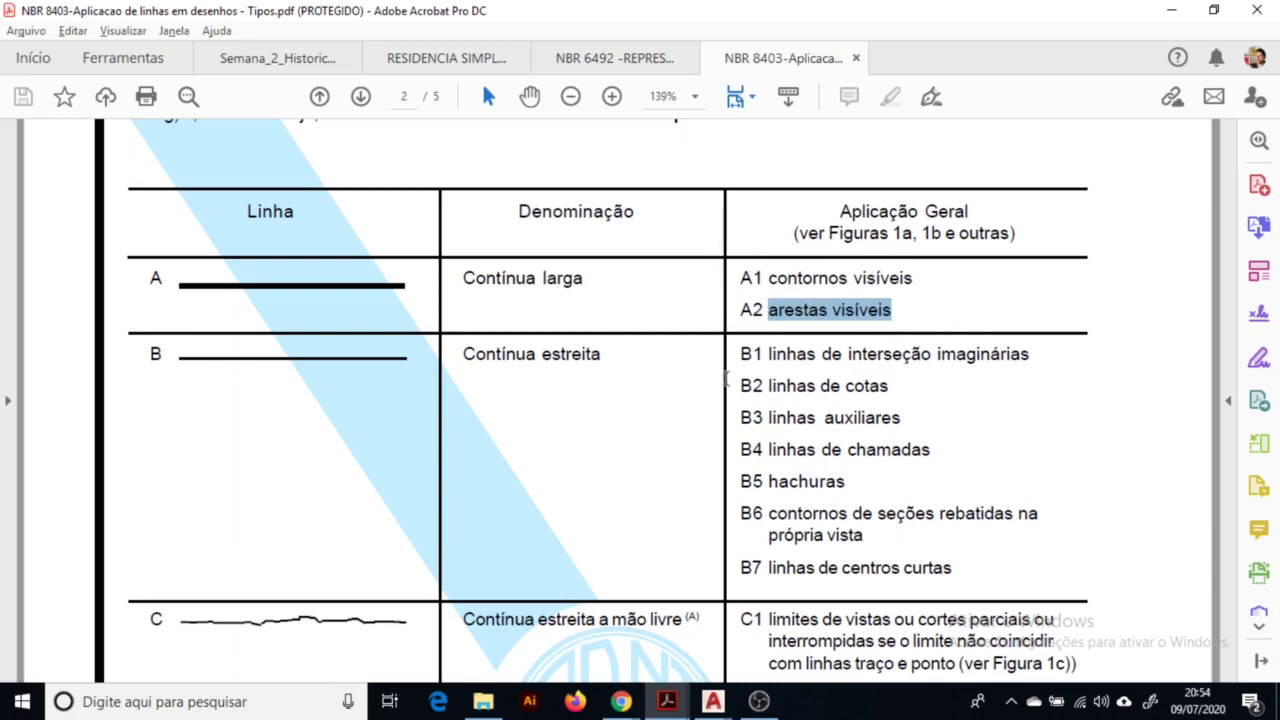
pyautogui.scroll(-3, 466, 364)
pyautogui.scroll(-3, 575, 388)
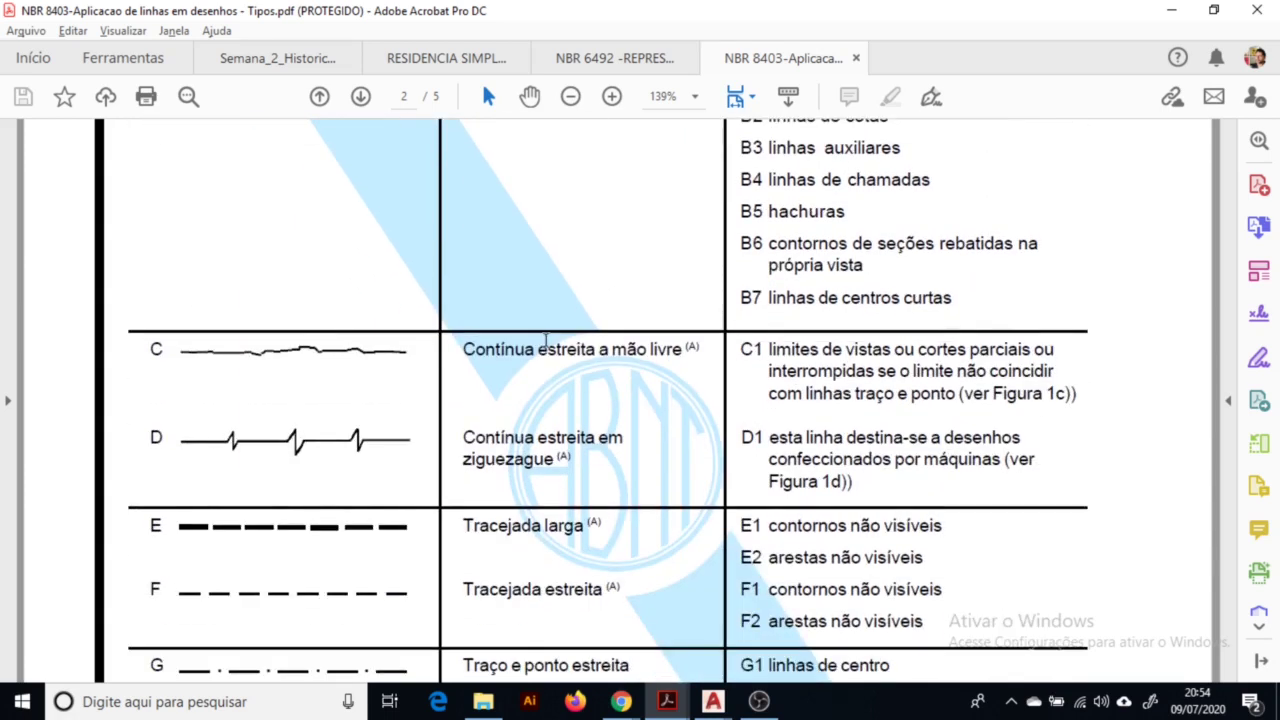
pyautogui.scroll(-10, 709, 466)
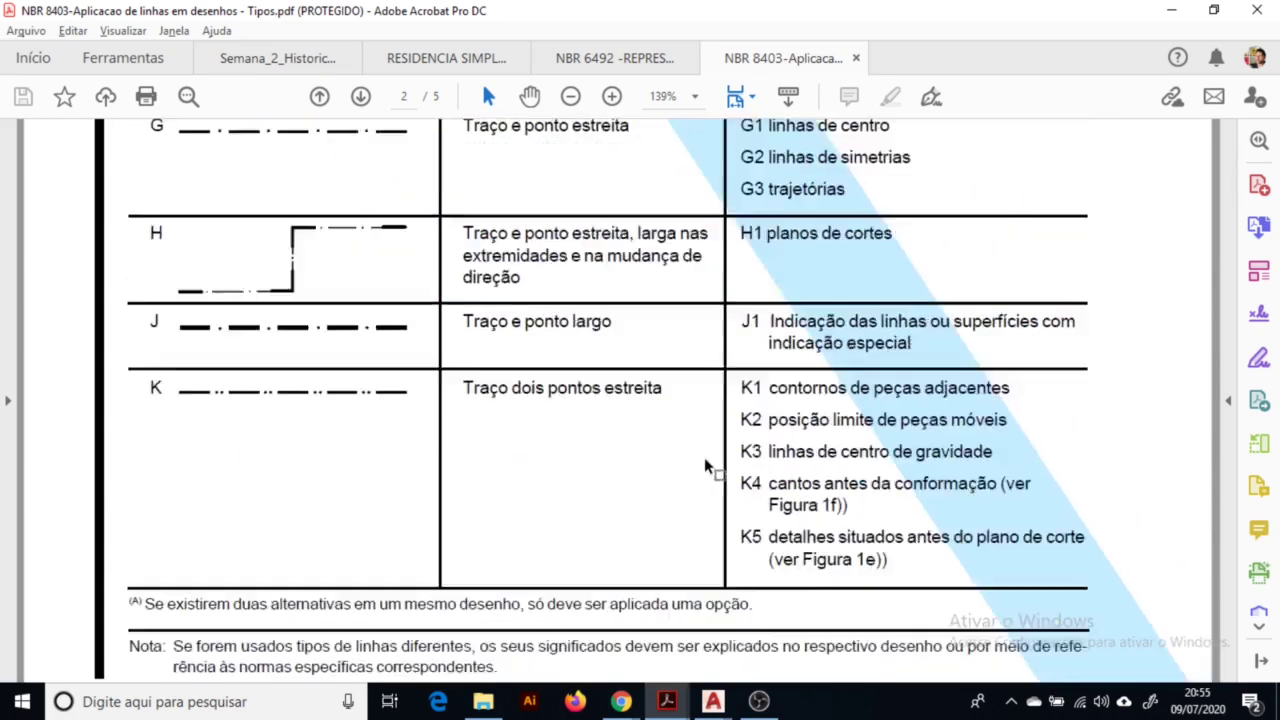
pyautogui.scroll(8, 709, 466)
pyautogui.scroll(-10, 728, 452)
pyautogui.scroll(-2, 728, 452)
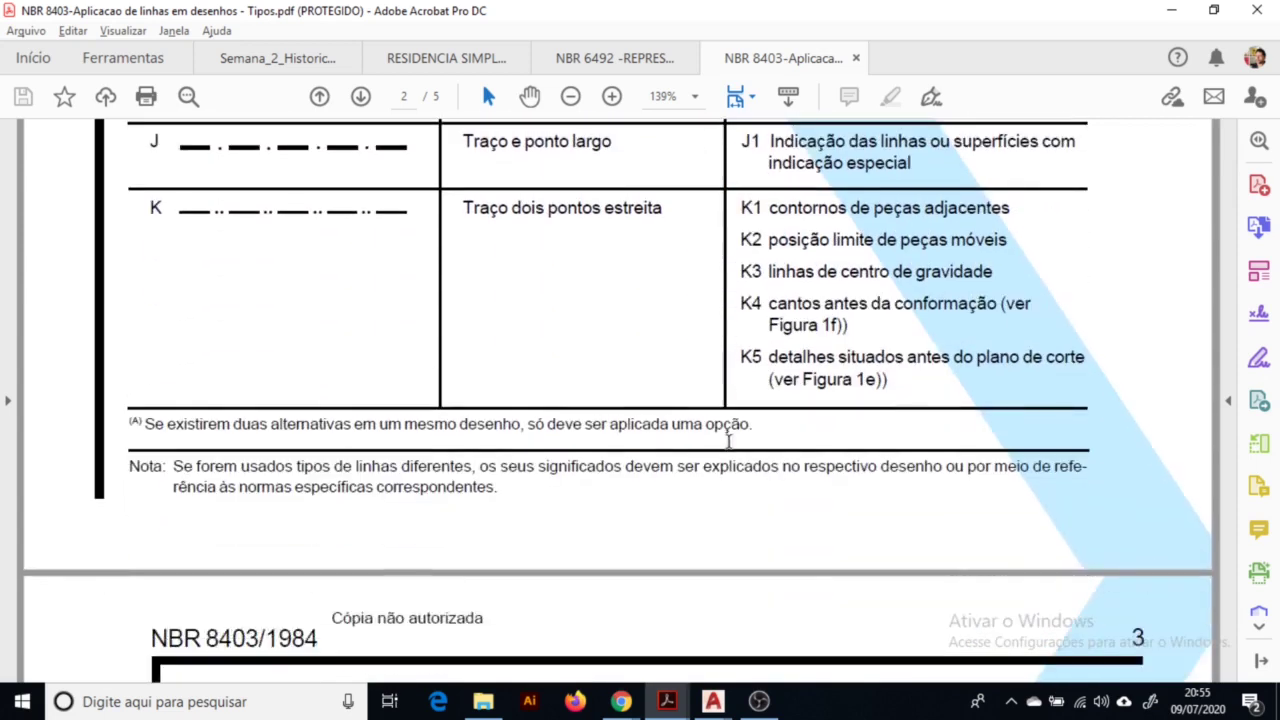
# Step: Switch to the NBR 6492 PDF and jump to the page 11 graphic representation annex
pyautogui.click(606, 60)
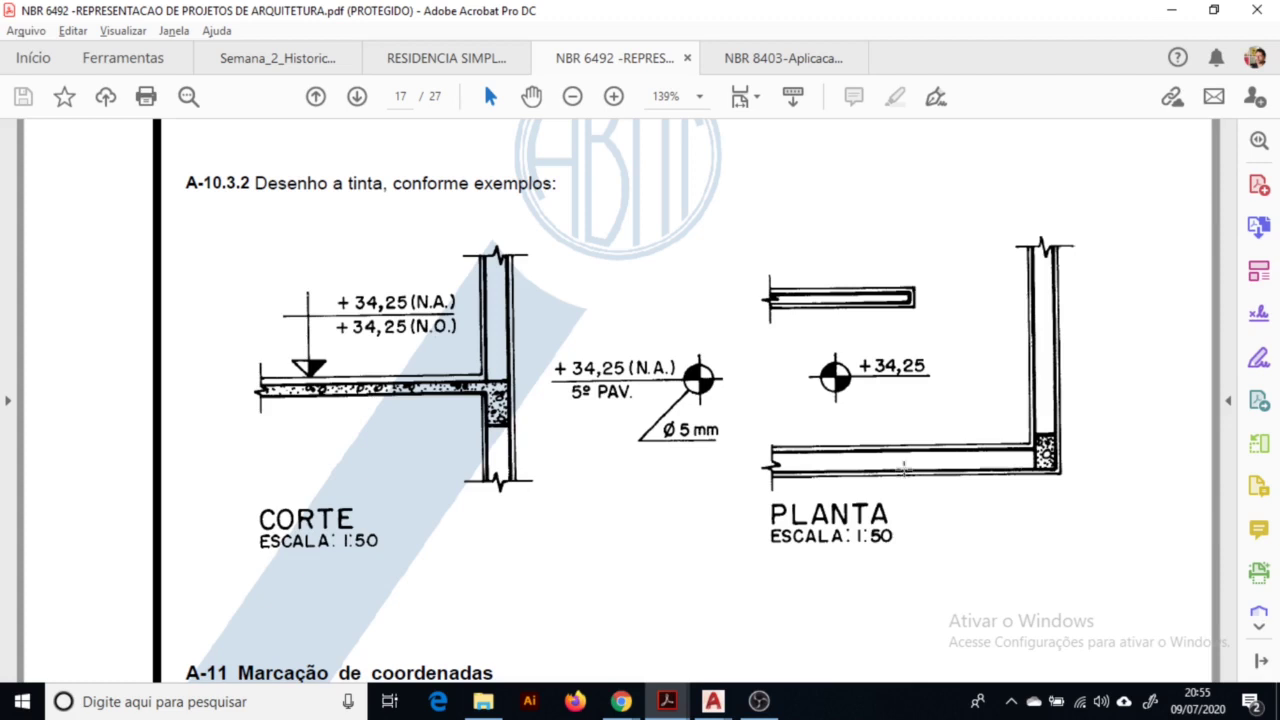
pyautogui.hotkey('alt', 'Left')
pyautogui.scroll(-1, 407, 395)
pyautogui.scroll(-1, 407, 395)
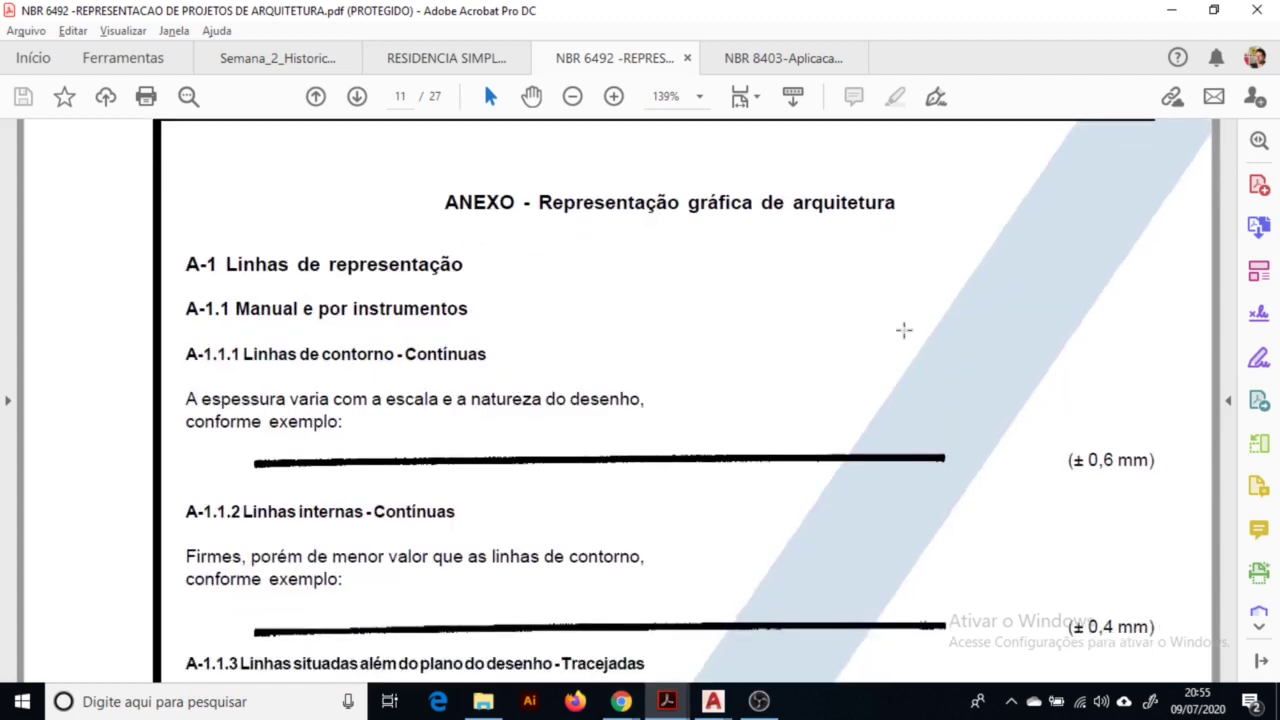
pyautogui.scroll(-2, 177, 336)
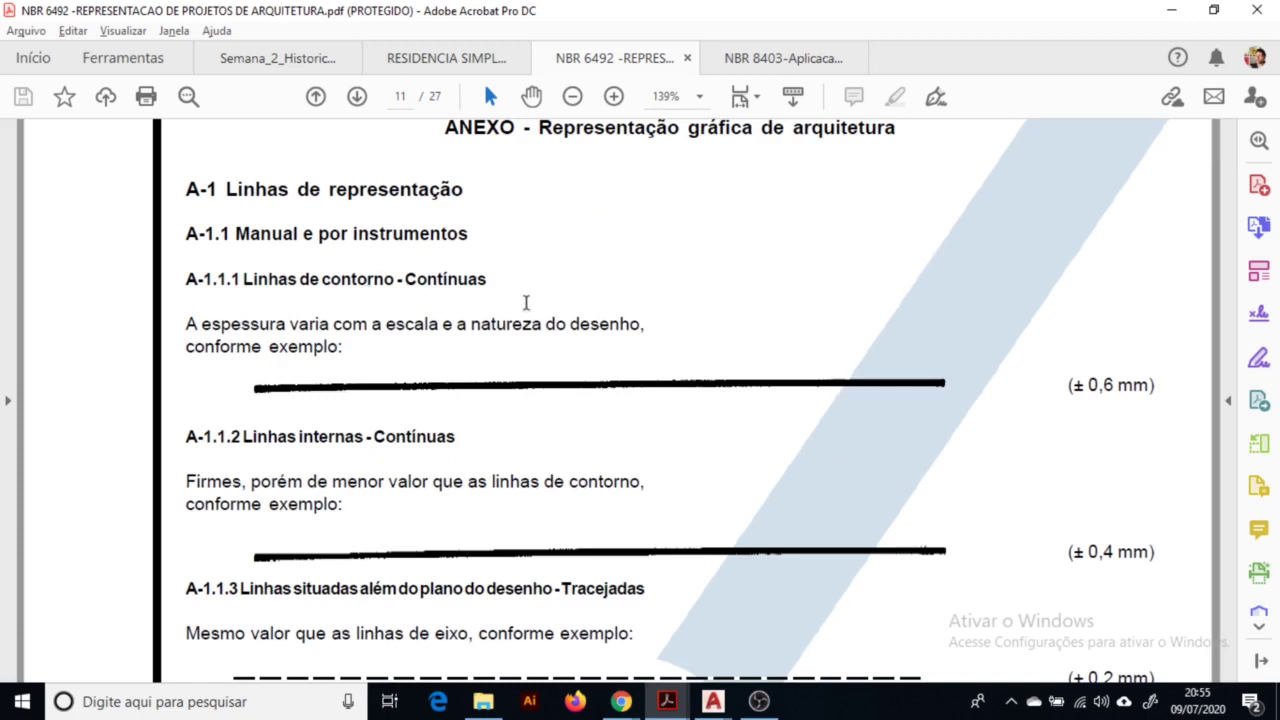
pyautogui.scroll(-1, 1112, 398)
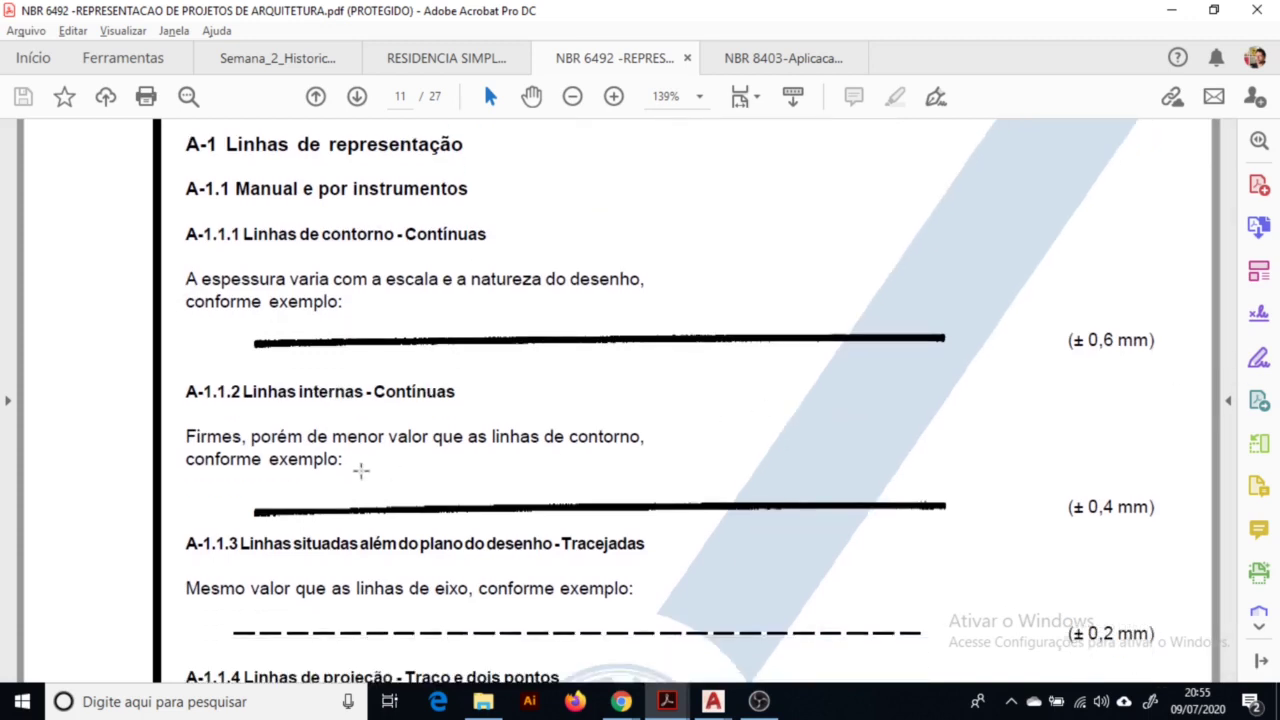
pyautogui.scroll(-1, 1140, 523)
pyautogui.scroll(-1, 846, 486)
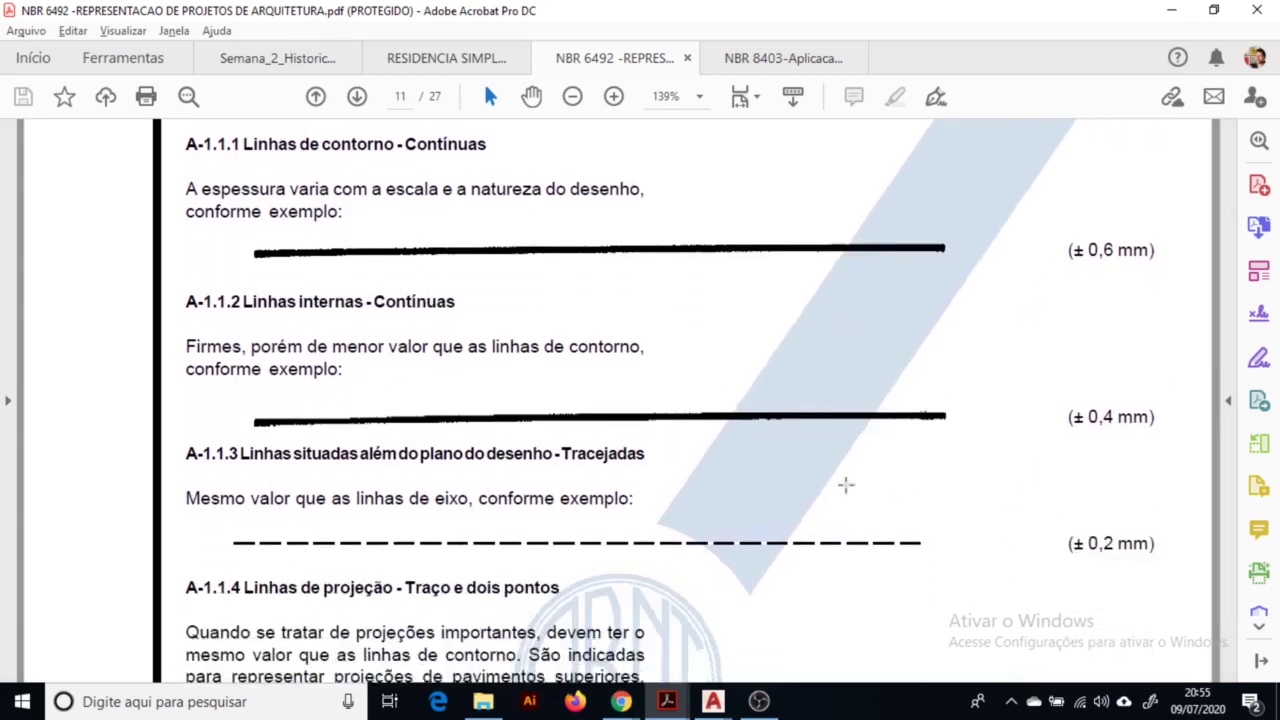
pyautogui.scroll(-1, 642, 494)
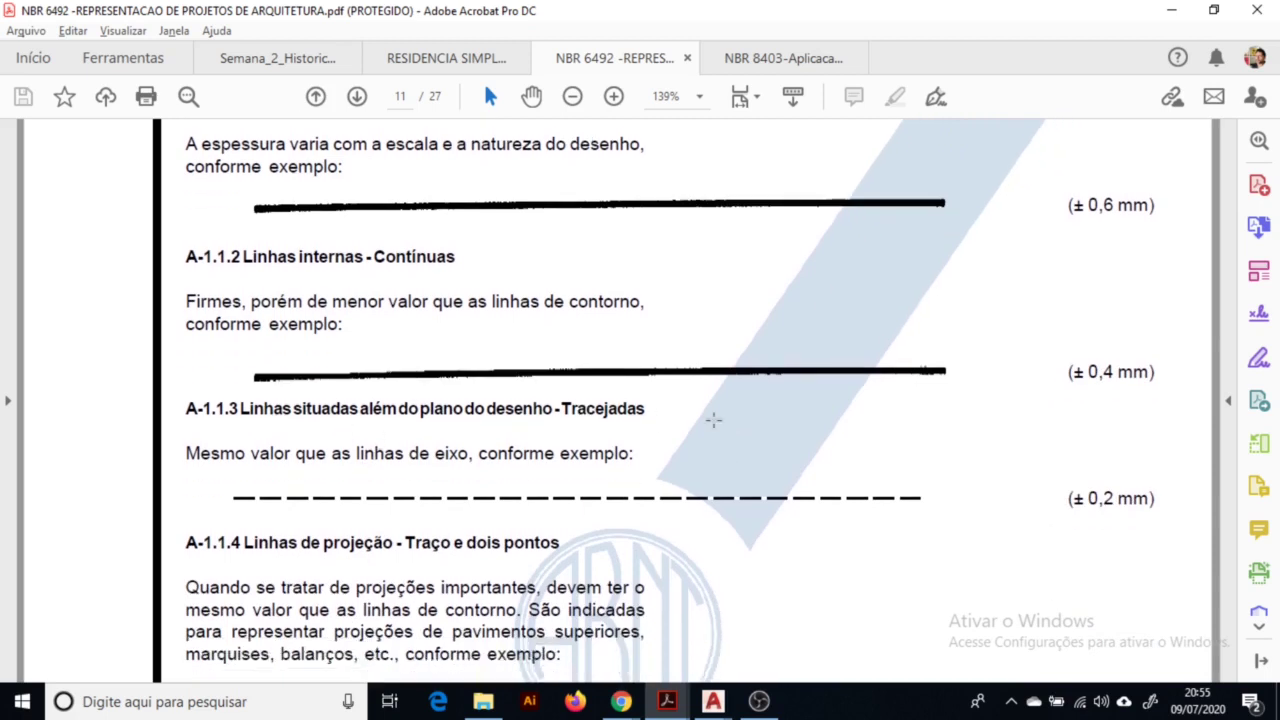
pyautogui.scroll(-2, 843, 480)
pyautogui.scroll(-1, 800, 490)
pyautogui.scroll(-10, 763, 517)
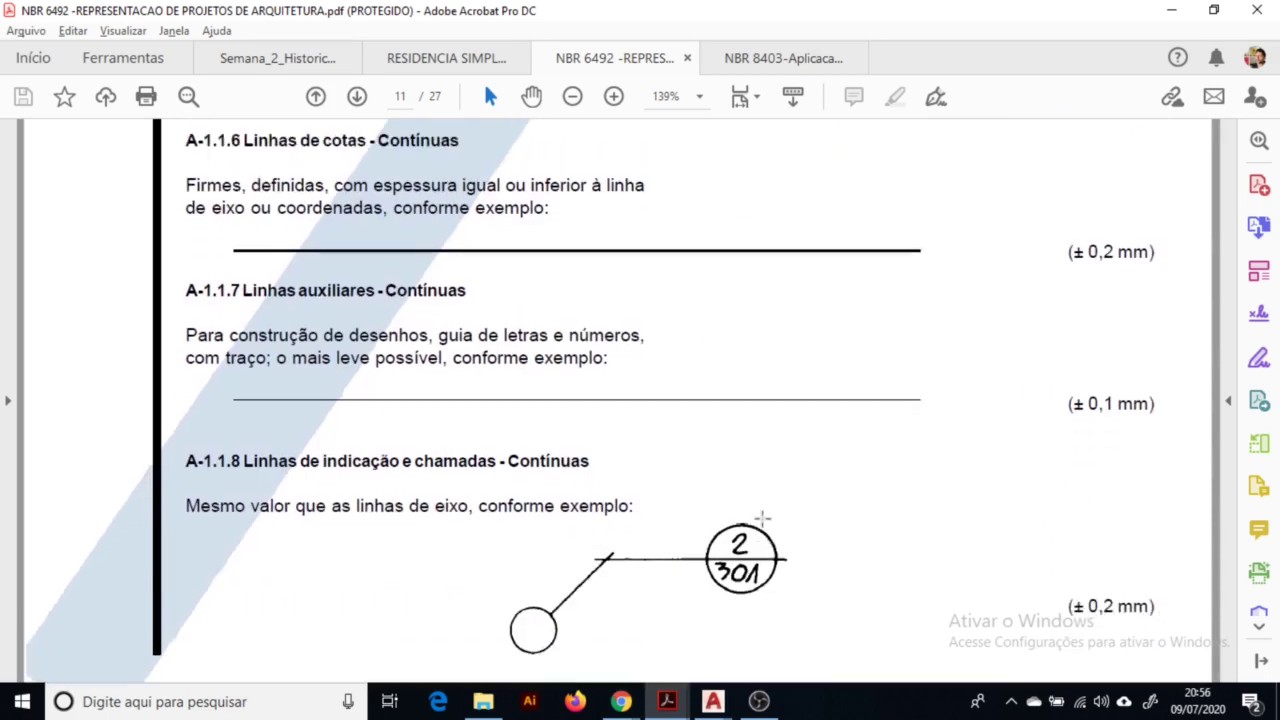
# Step: Scroll back up until the ANEXO heading and section A-1 Linhas de representação show
pyautogui.scroll(1, 770, 502)
pyautogui.scroll(-10, 770, 502)
pyautogui.scroll(10, 769, 495)
pyautogui.scroll(2, 768, 489)
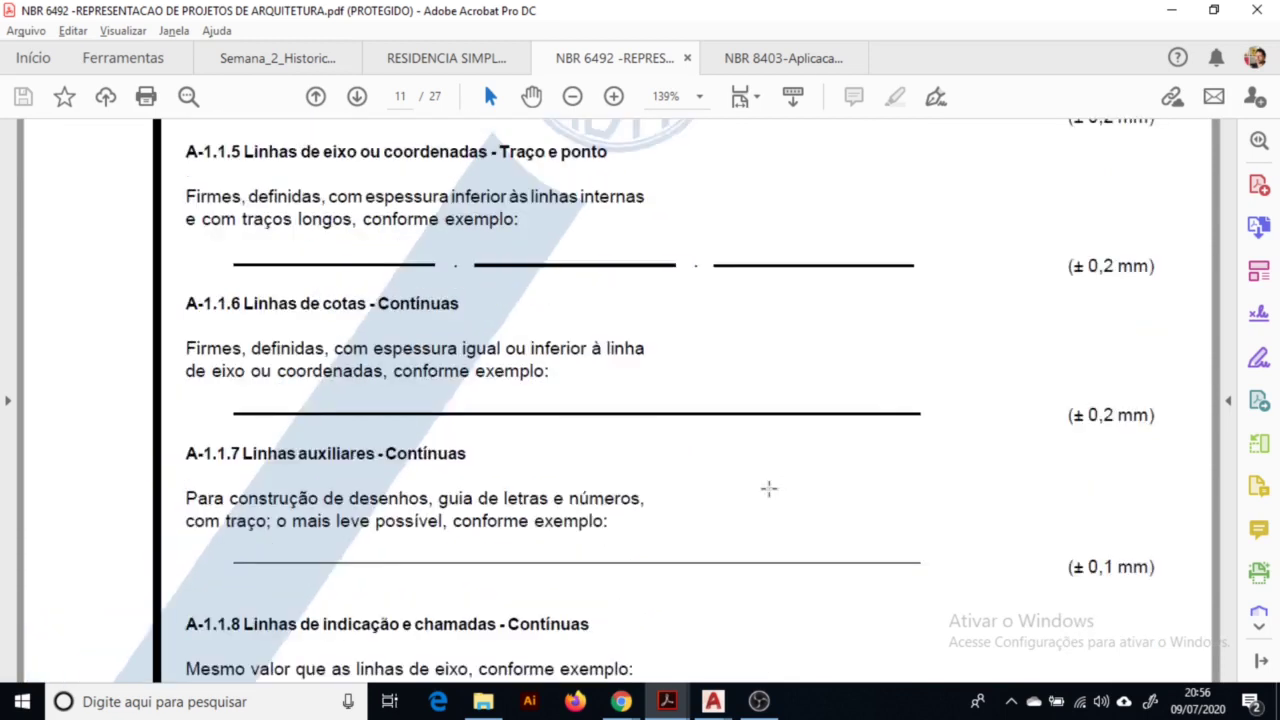
pyautogui.scroll(5, 768, 487)
pyautogui.scroll(4, 769, 487)
pyautogui.scroll(3, 769, 487)
pyautogui.scroll(3, 769, 487)
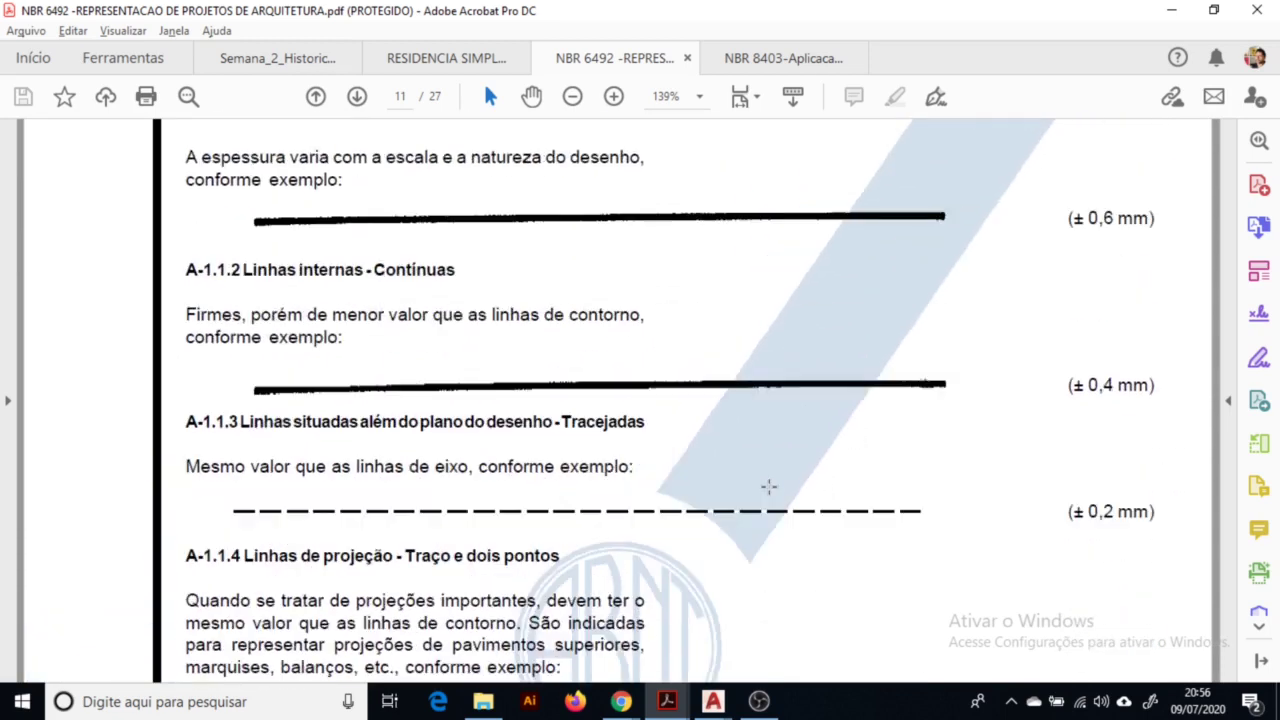
pyautogui.scroll(2, 769, 487)
pyautogui.scroll(2, 767, 486)
pyautogui.scroll(1, 767, 486)
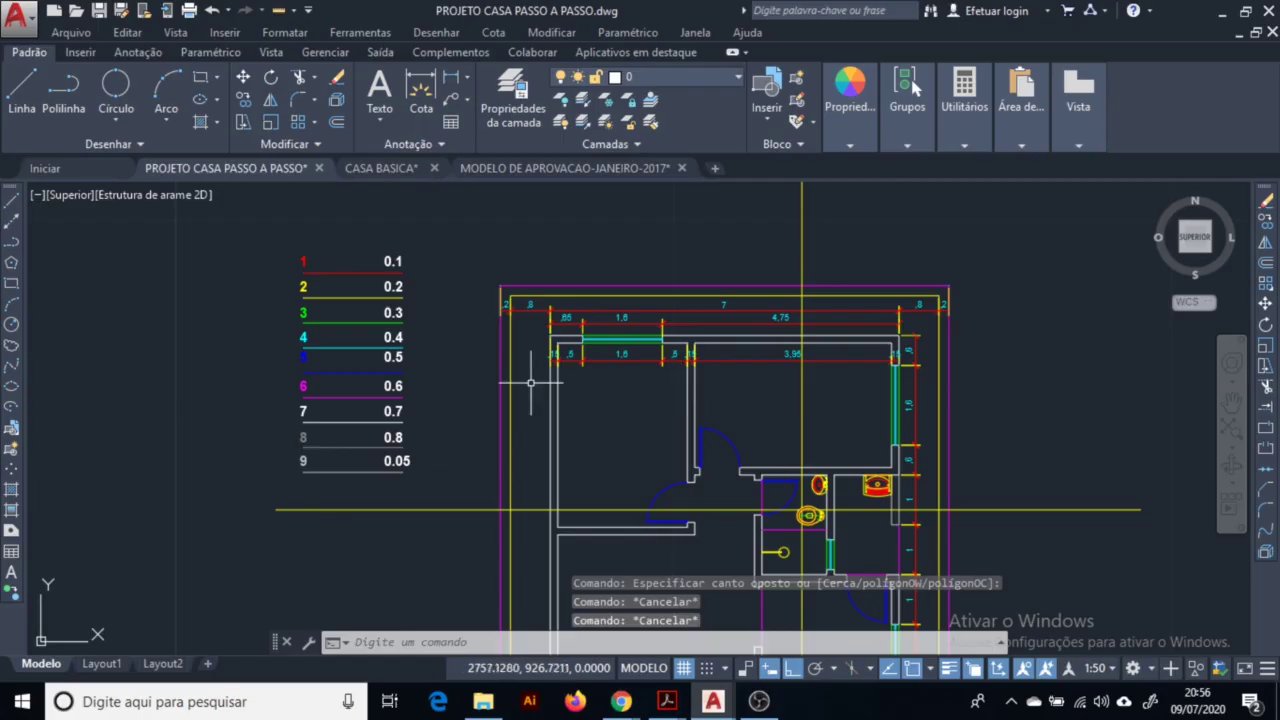
pyautogui.scroll(2, 531, 382)
pyautogui.moveTo(451, 363); pyautogui.dragTo(494, 377, button='middle')
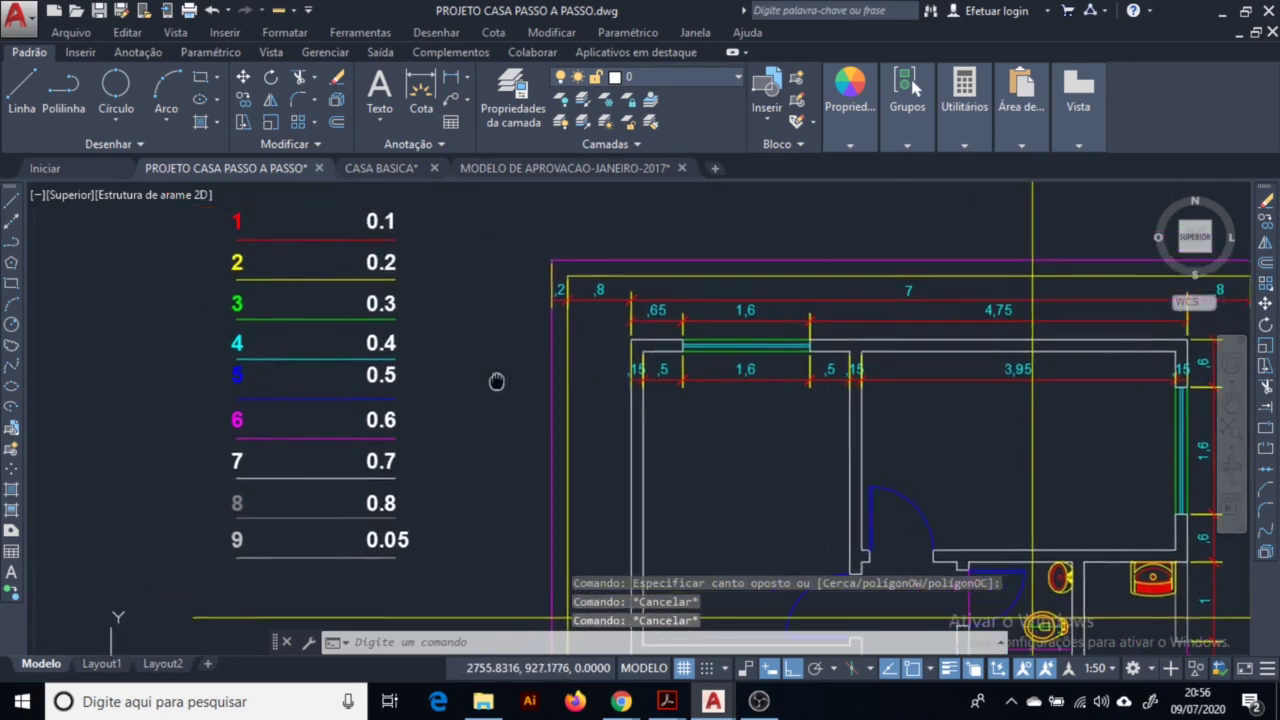
pyautogui.scroll(-2, 497, 387)
pyautogui.moveTo(669, 414); pyautogui.dragTo(580, 395, button='middle')
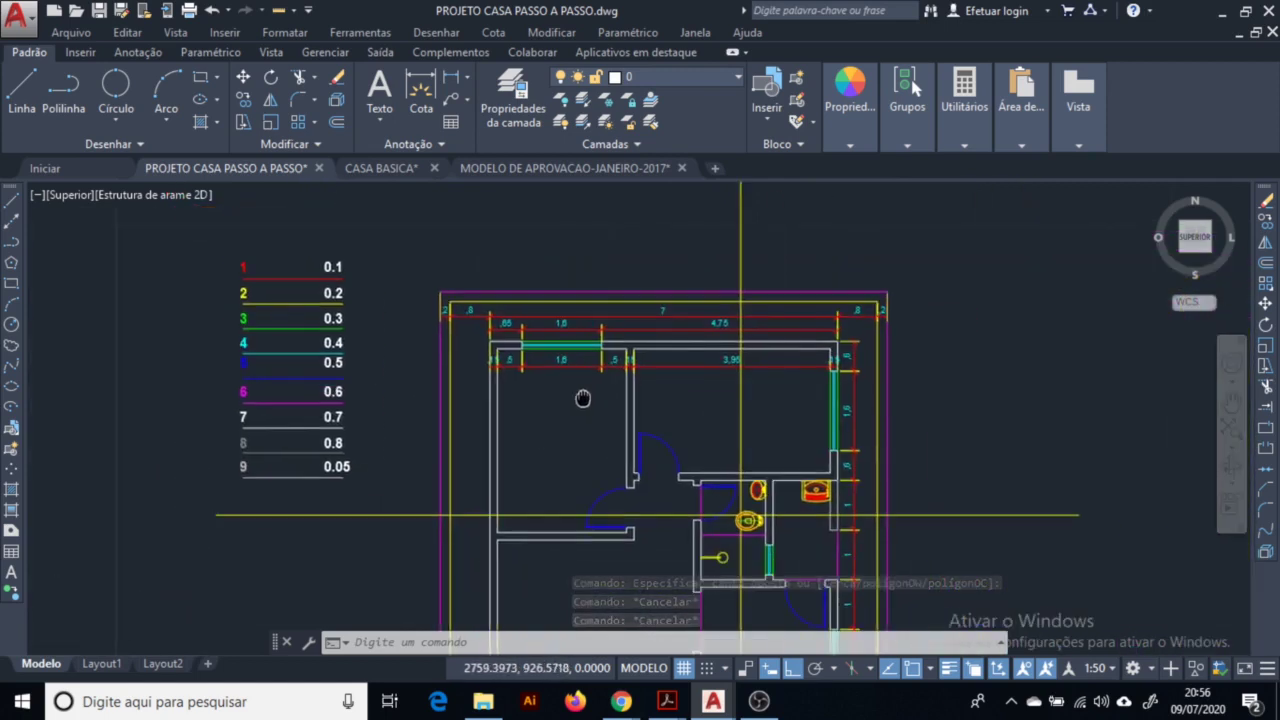
pyautogui.moveTo(184, 407); pyautogui.dragTo(250, 426, button='middle')
pyautogui.scroll(2, 640, 392)
pyautogui.scroll(-2, 578, 380)
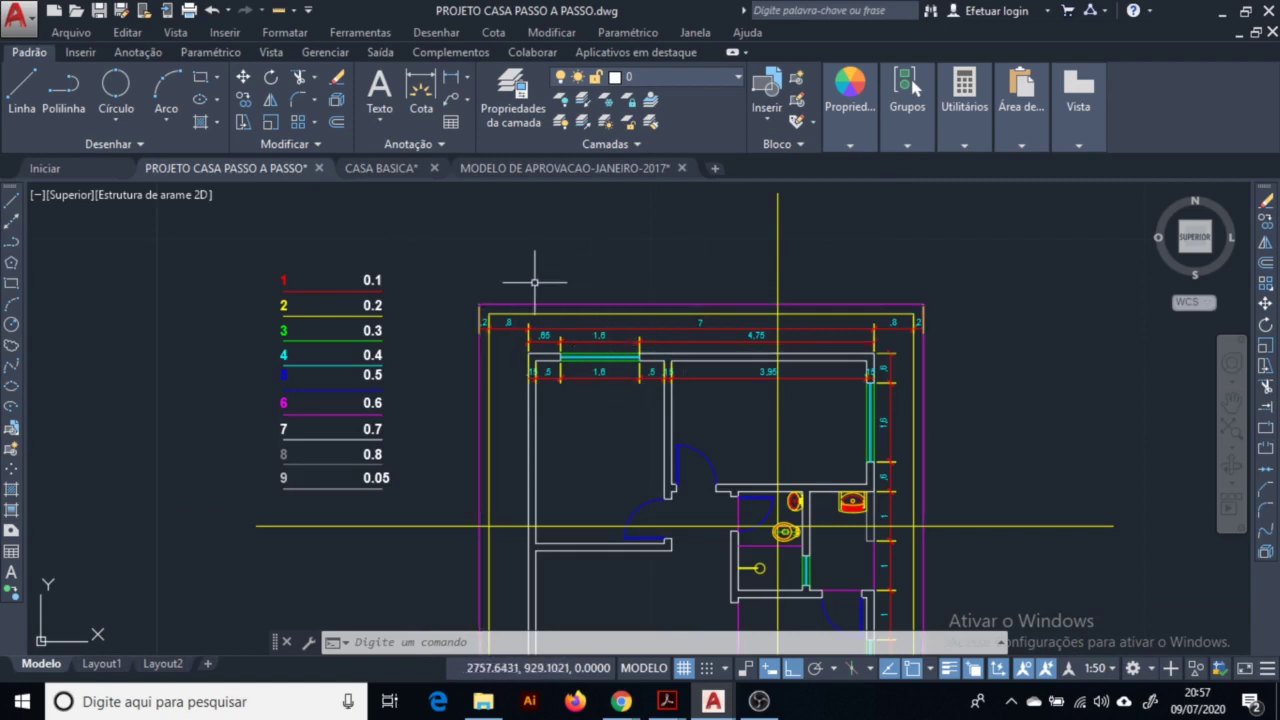
pyautogui.scroll(1, 534, 286)
pyautogui.scroll(1, 651, 420)
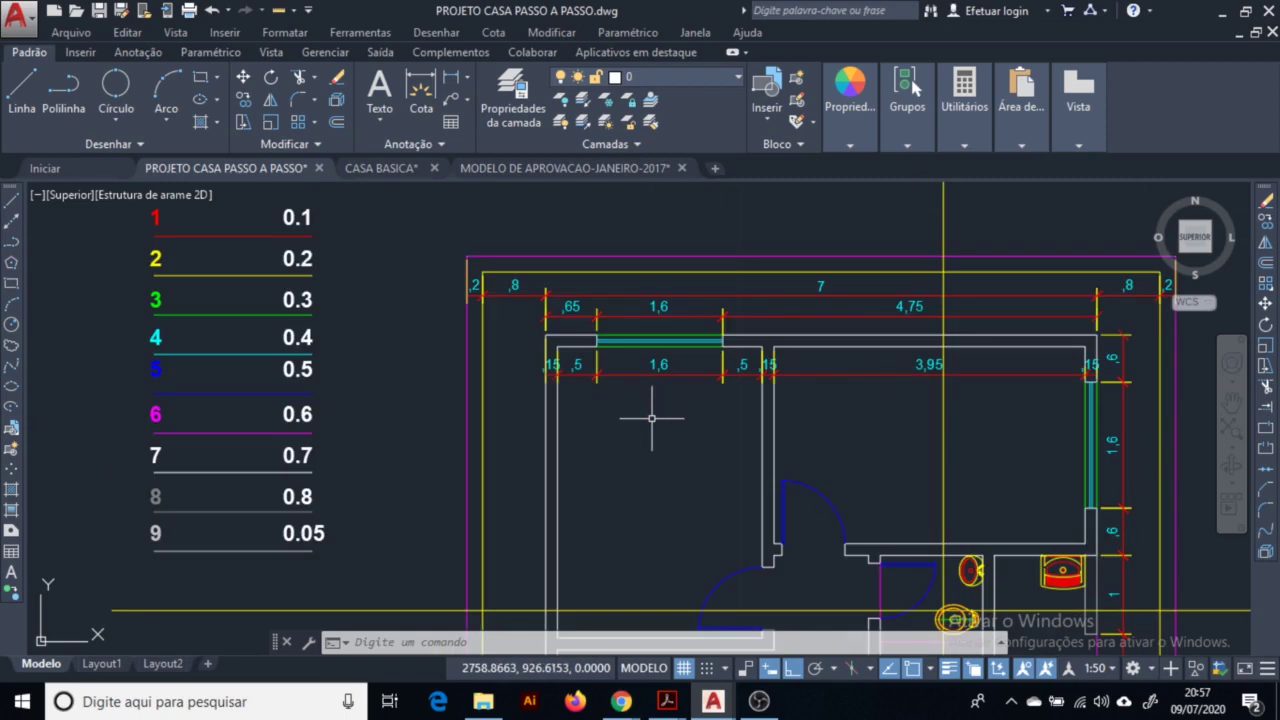
pyautogui.moveTo(775, 450); pyautogui.dragTo(823, 449, button='middle')
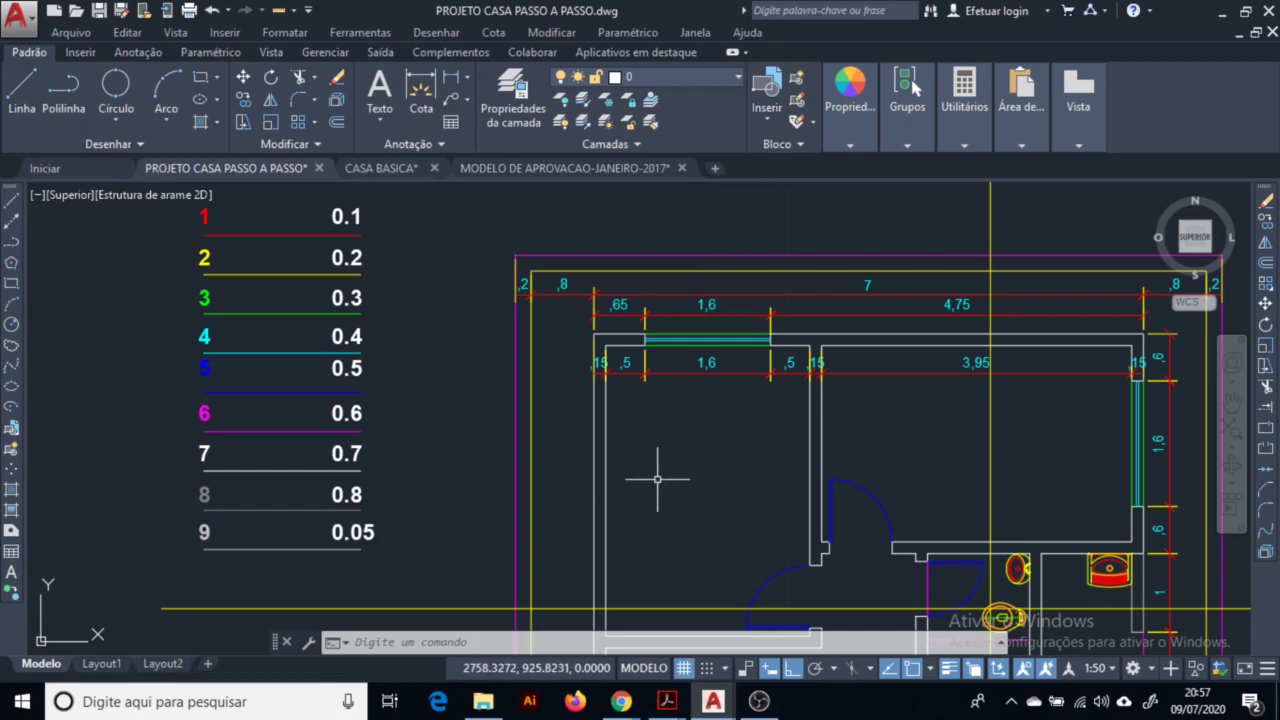
pyautogui.scroll(-1, 657, 479)
pyautogui.scroll(1, 586, 457)
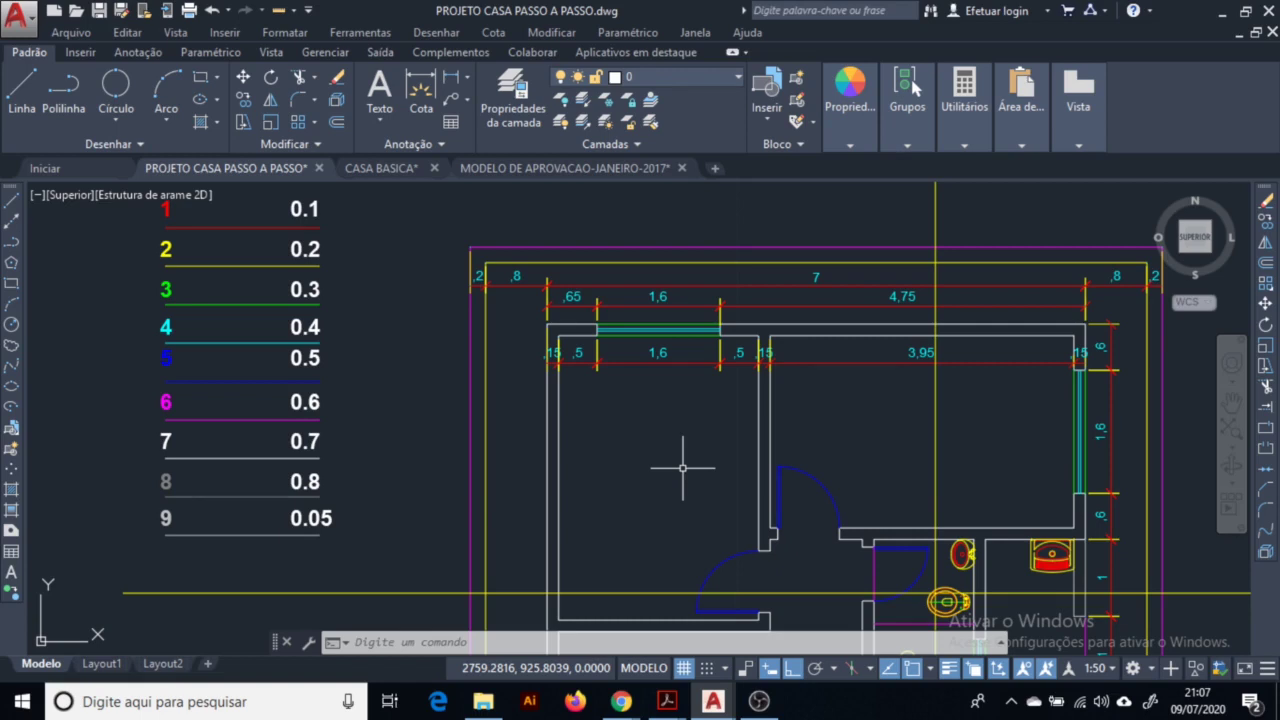
# Step: Inspect the top window area of the plan, then bring up the Layer Properties manager with its 22 layers
pyautogui.scroll(1, 680, 480)
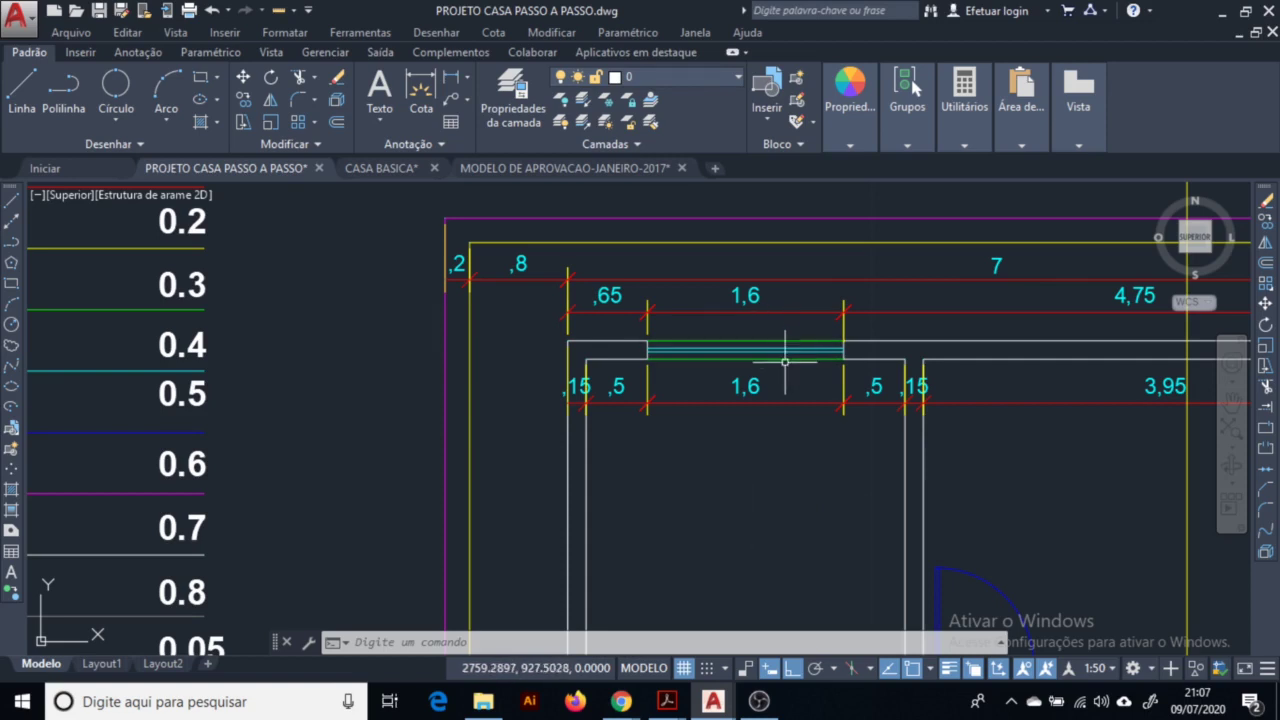
pyautogui.moveTo(797, 509)
pyautogui.mouseDown(button='middle')
pyautogui.moveTo(731, 447)
pyautogui.moveTo(711, 454)
pyautogui.mouseUp(button='middle')
pyautogui.moveTo(704, 273); pyautogui.dragTo(757, 457, button='middle')
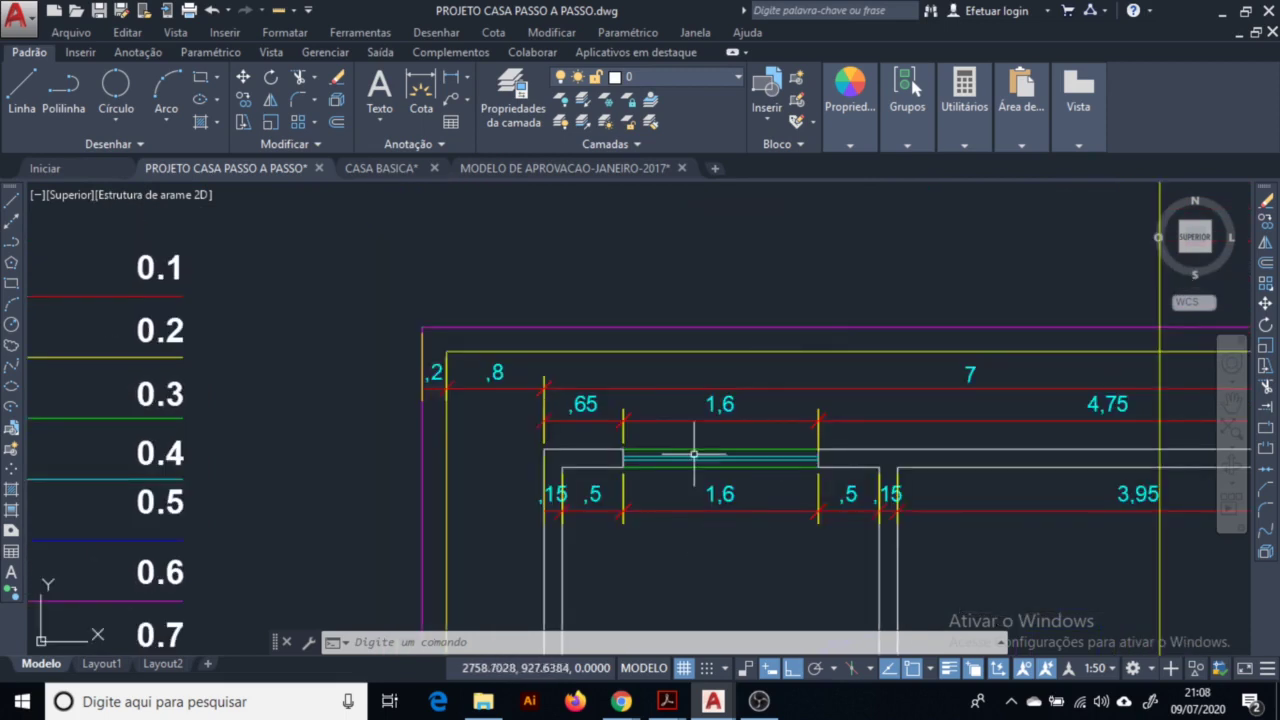
pyautogui.moveTo(738, 541); pyautogui.dragTo(737, 469, button='middle')
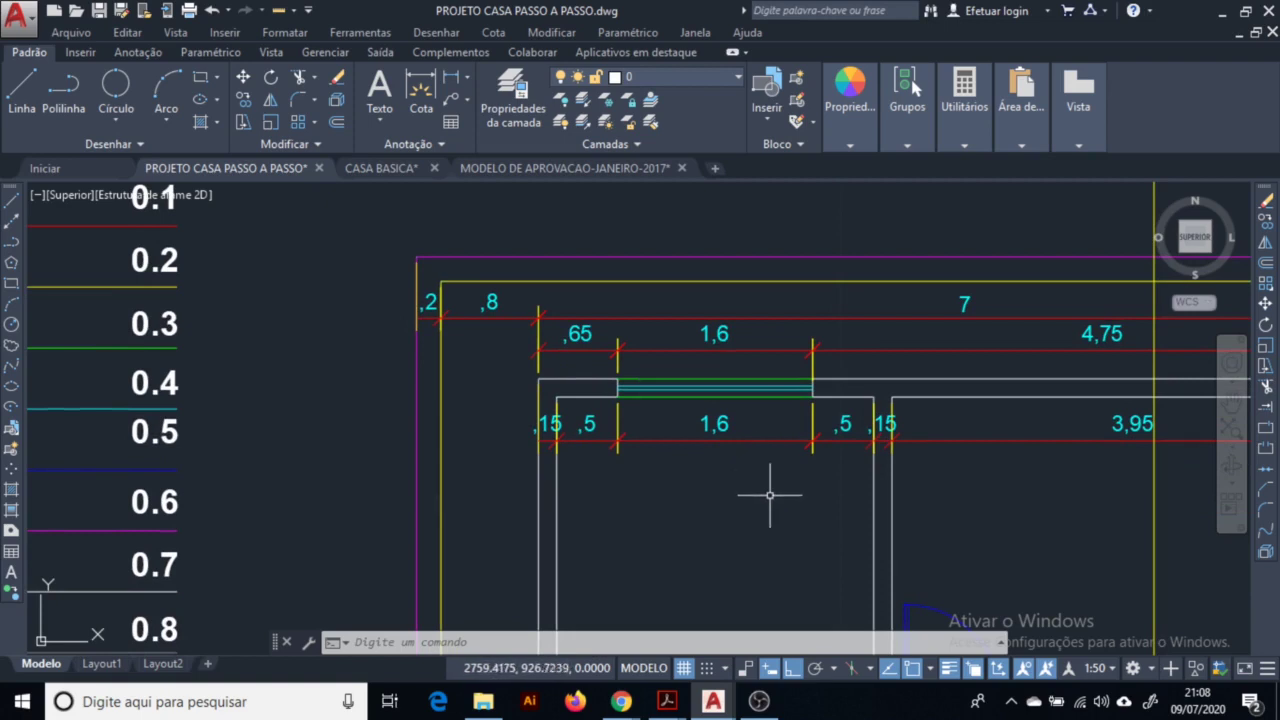
pyautogui.scroll(-1, 737, 514)
pyautogui.moveTo(734, 523); pyautogui.dragTo(699, 417, button='middle')
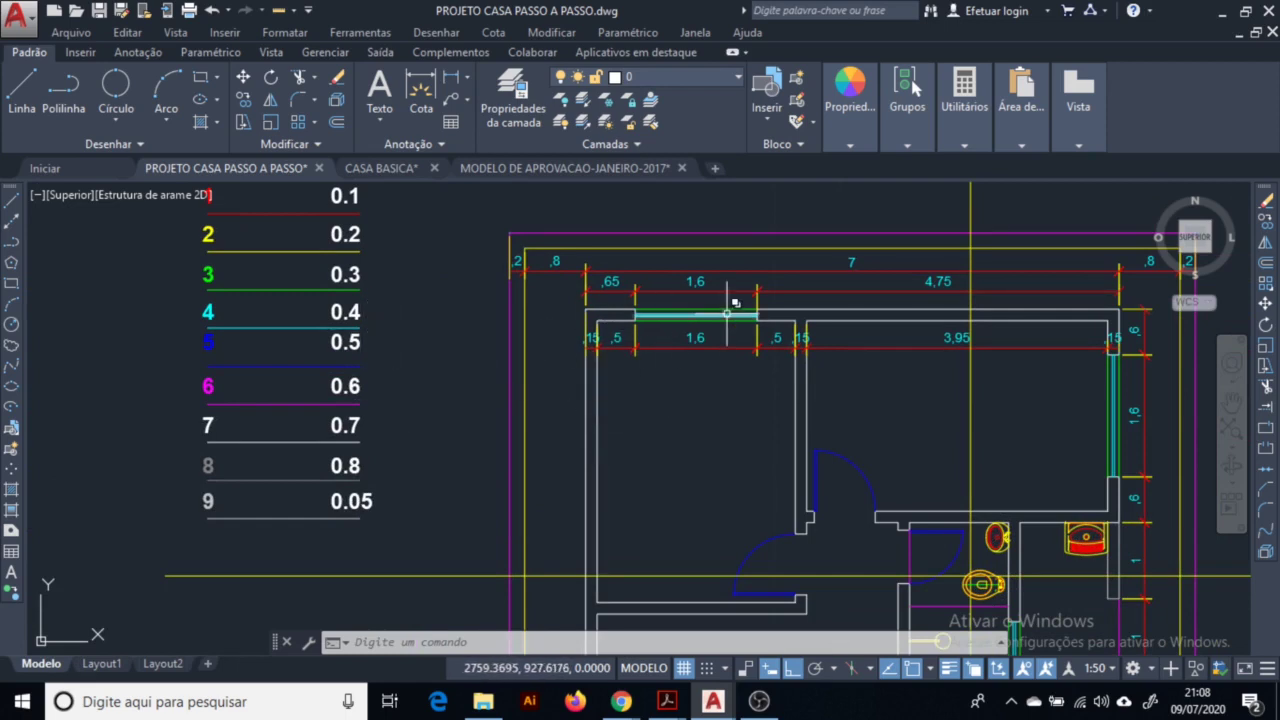
pyautogui.scroll(2, 727, 314)
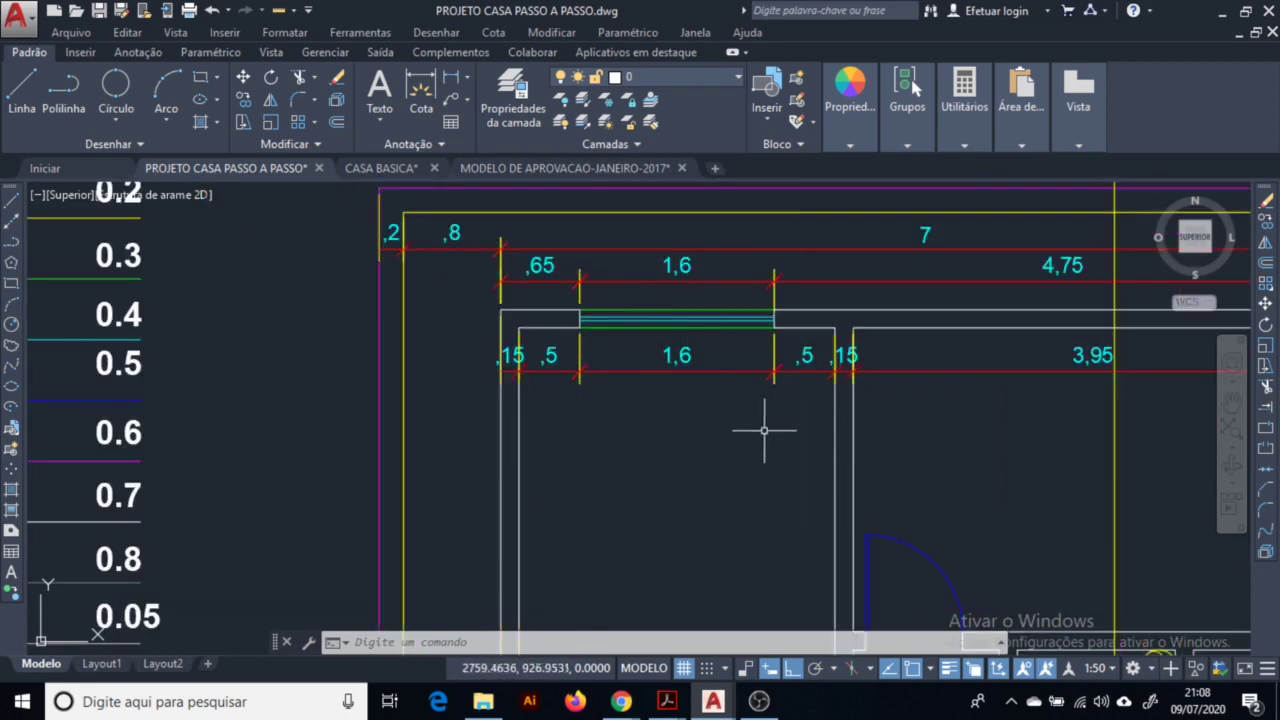
pyautogui.scroll(-3, 720, 380)
pyautogui.scroll(3, 712, 369)
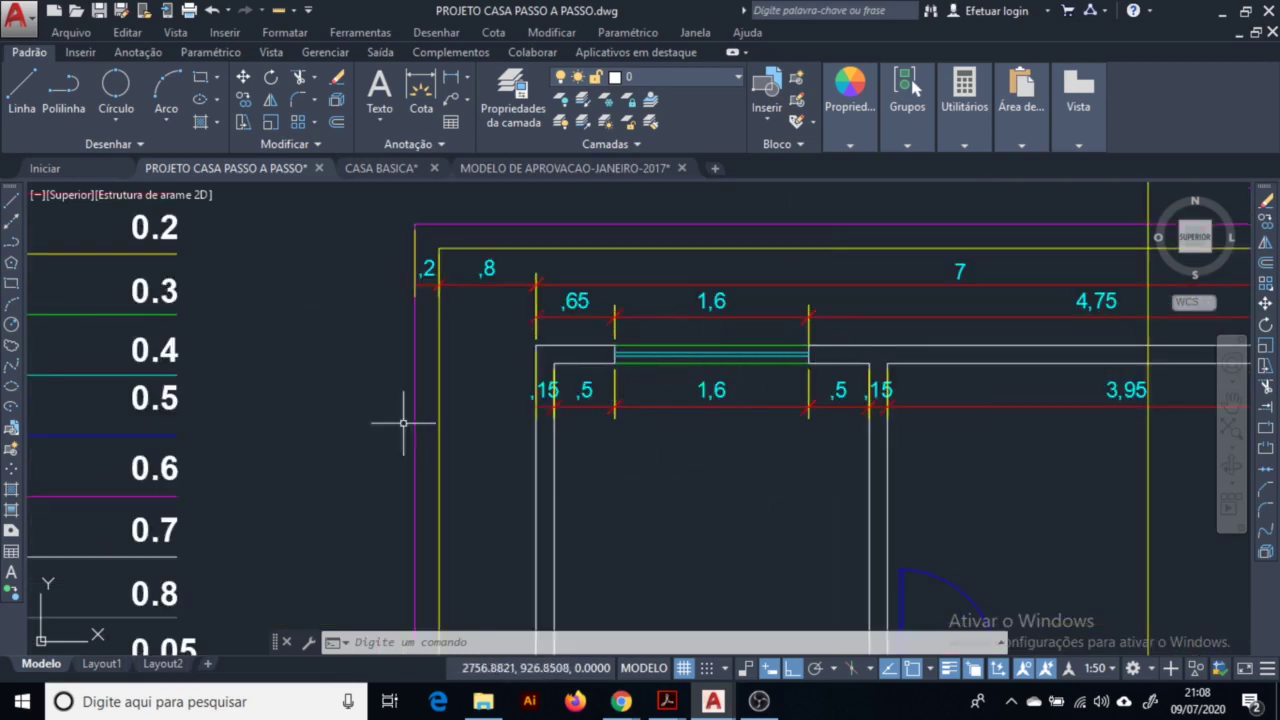
pyautogui.scroll(-2, 606, 457)
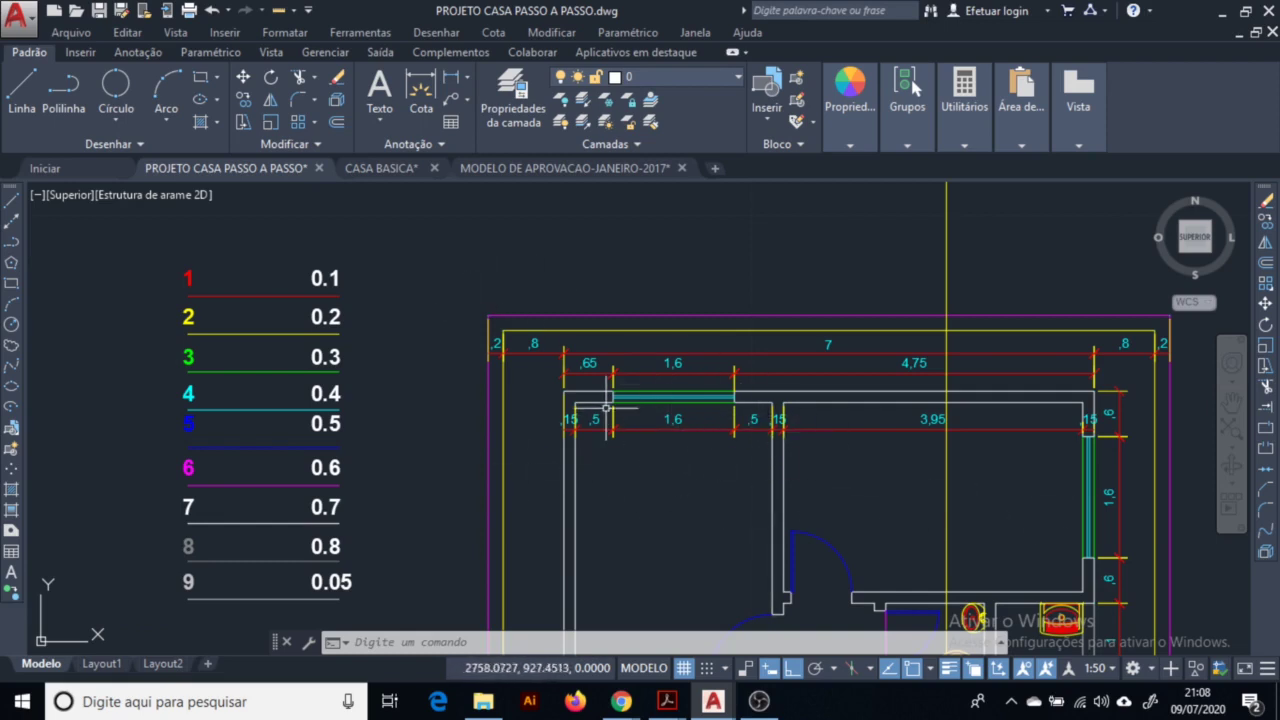
pyautogui.click(524, 121)
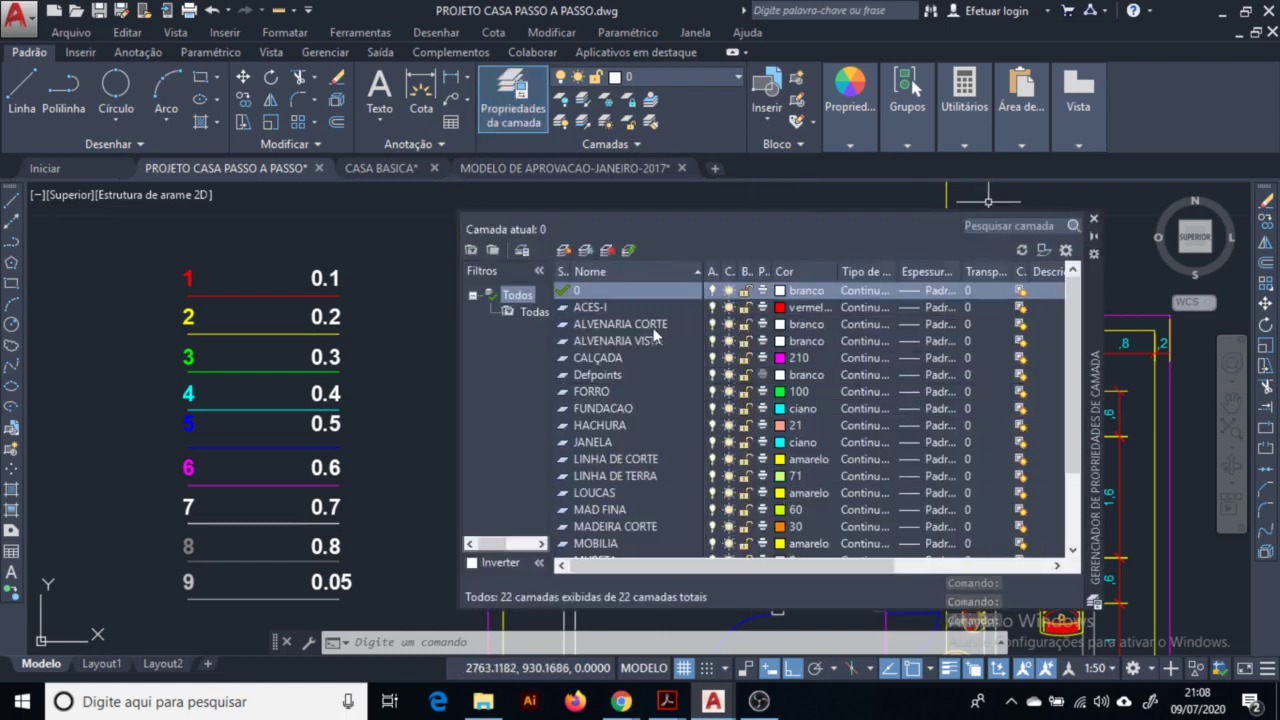
# Step: Make layer ALVENARIA CORTE magenta and ALVENARIA VISTA yellow
pyautogui.click(760, 325)
pyautogui.click(779, 331)
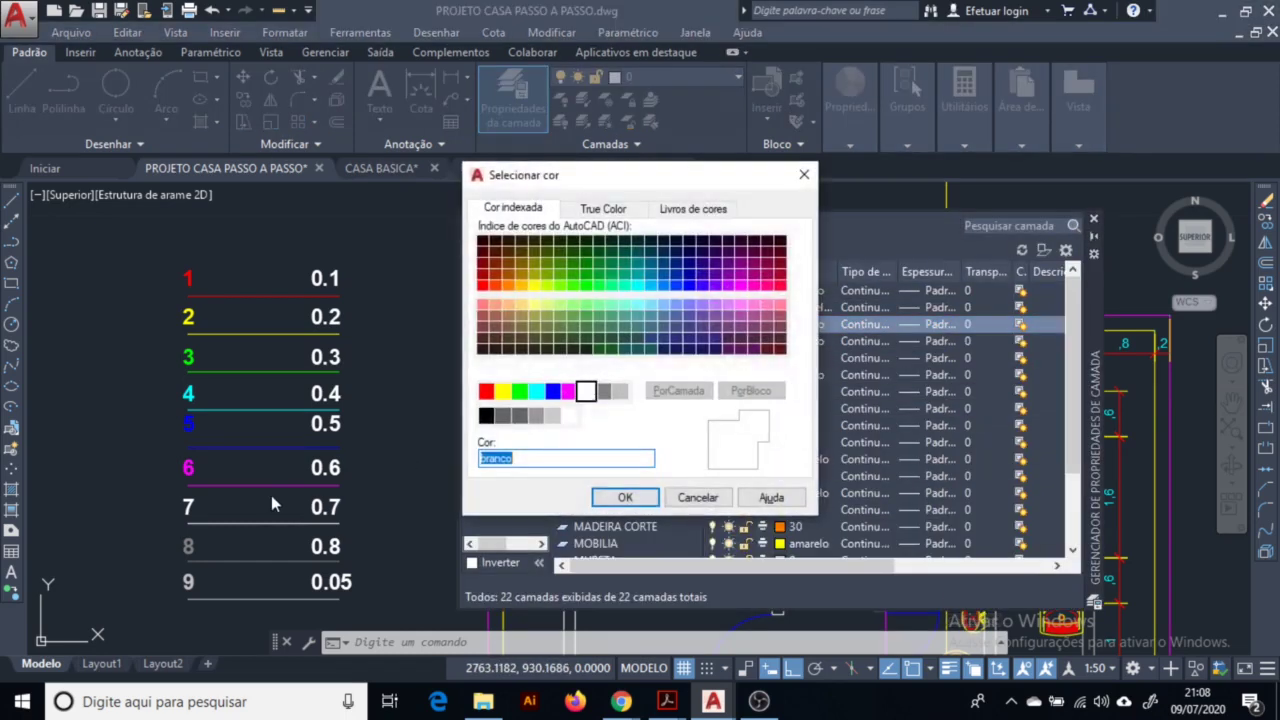
pyautogui.click(569, 391)
pyautogui.click(625, 498)
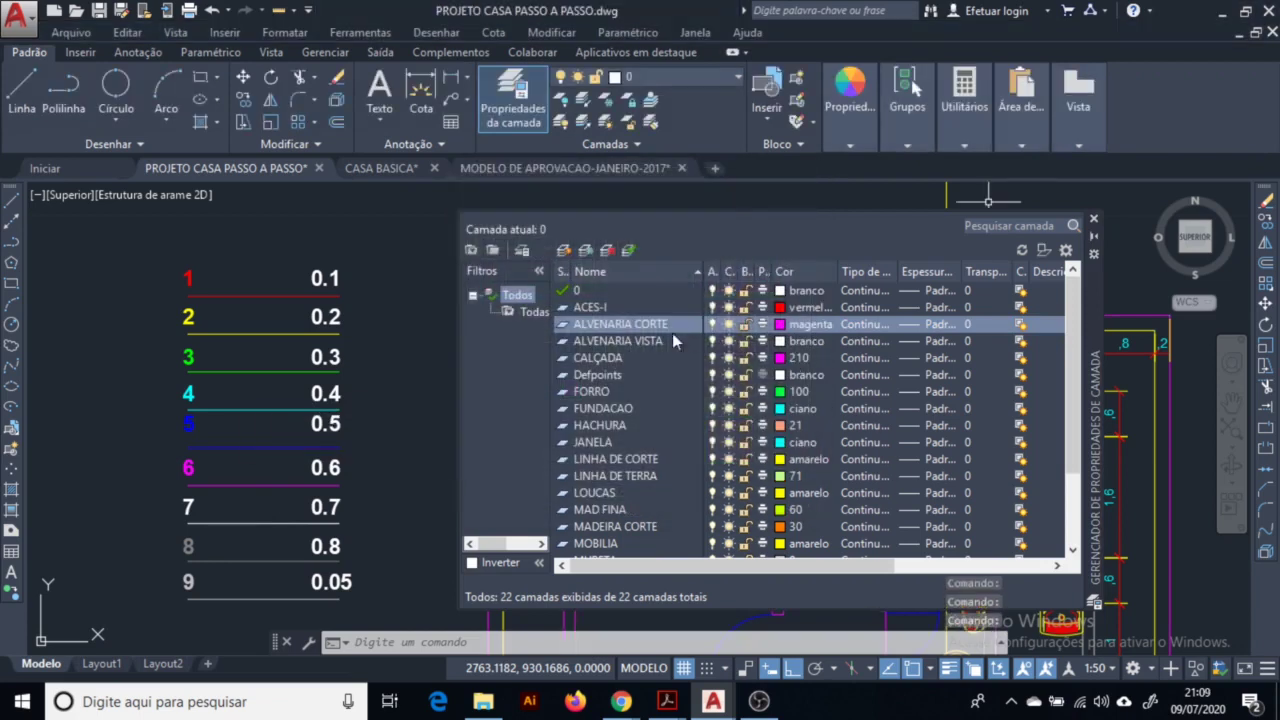
pyautogui.click(779, 341)
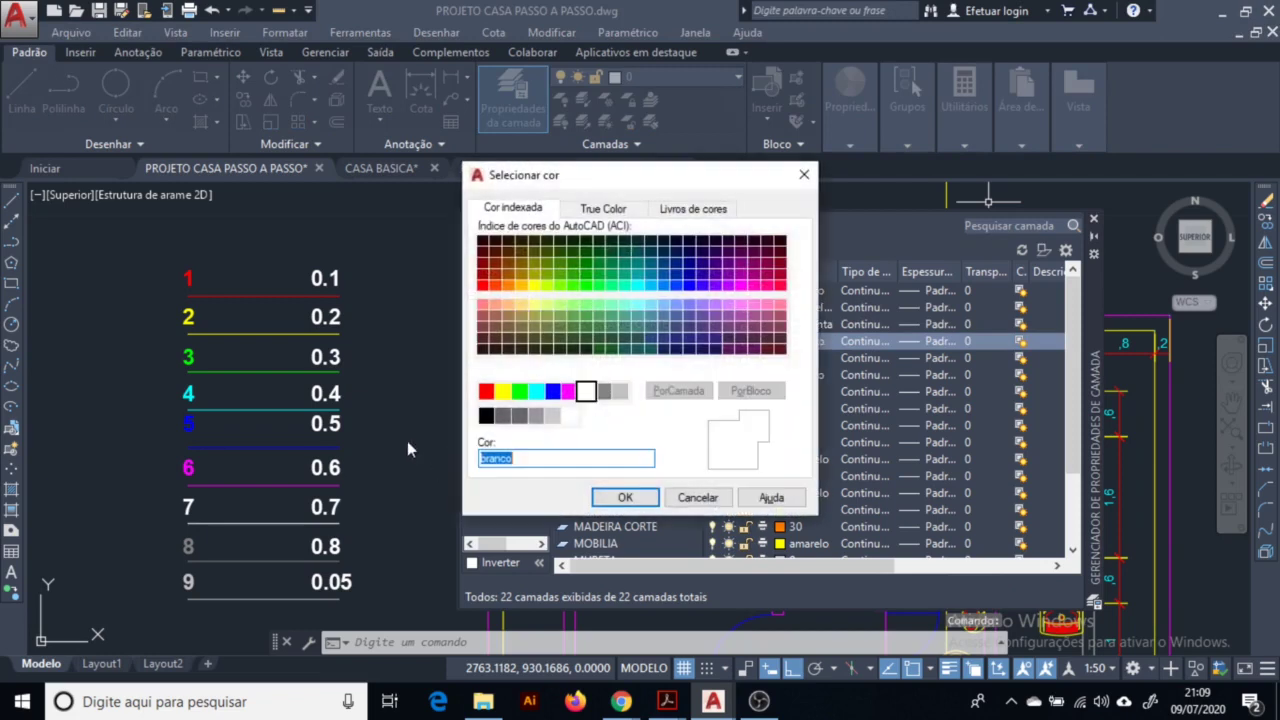
pyautogui.click(503, 391)
pyautogui.click(625, 498)
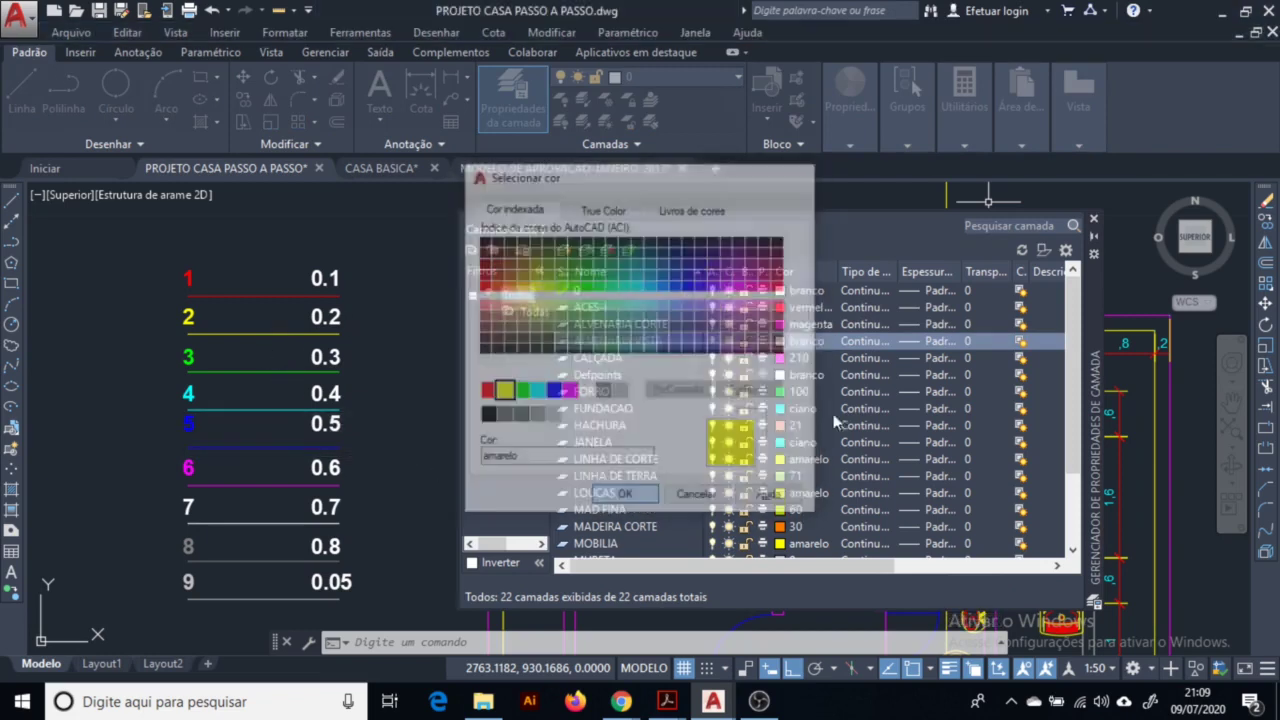
# Step: Keep JANELA cyan and set the PORTA layer to cyan
pyautogui.click(618, 440)
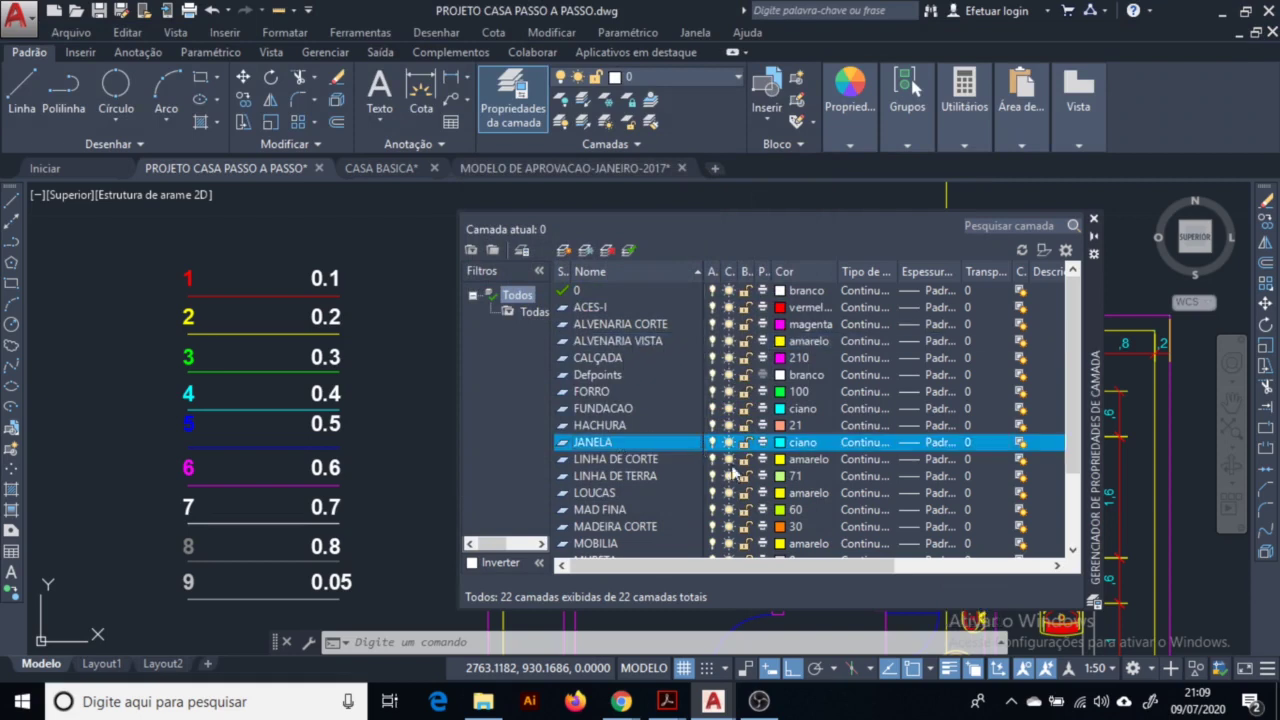
pyautogui.click(785, 446)
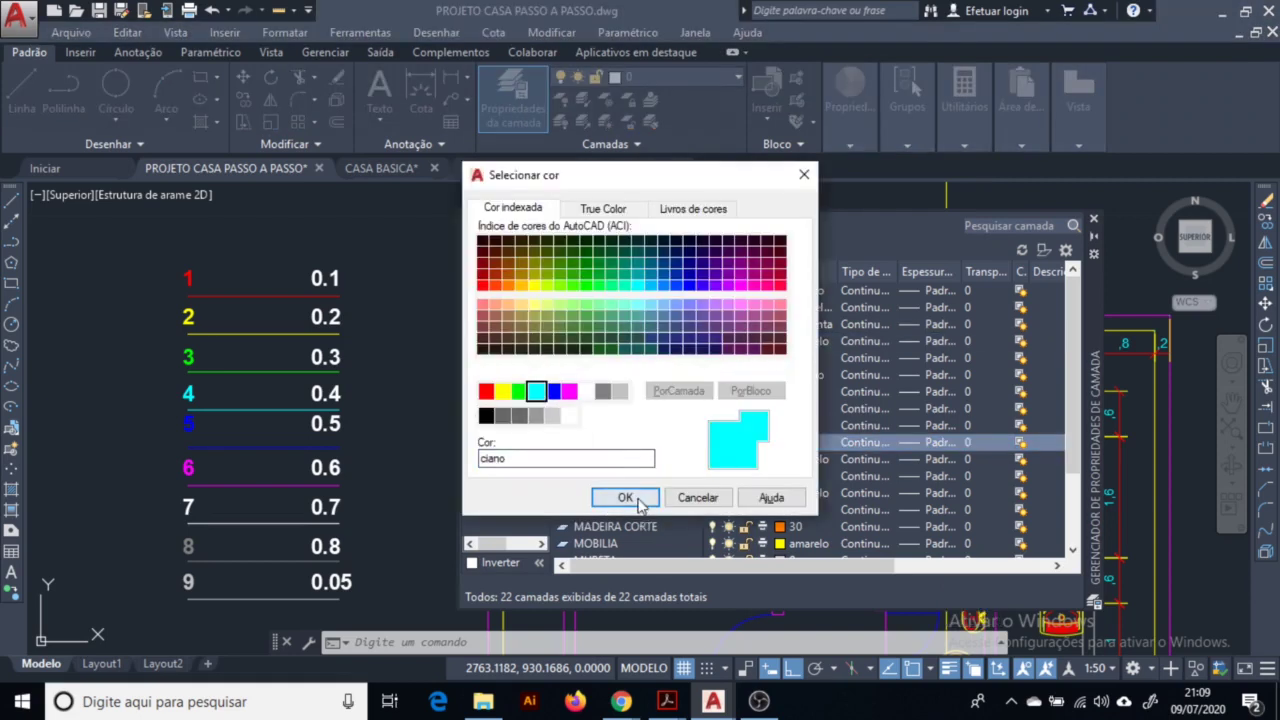
pyautogui.click(625, 497)
pyautogui.scroll(-1, 624, 493)
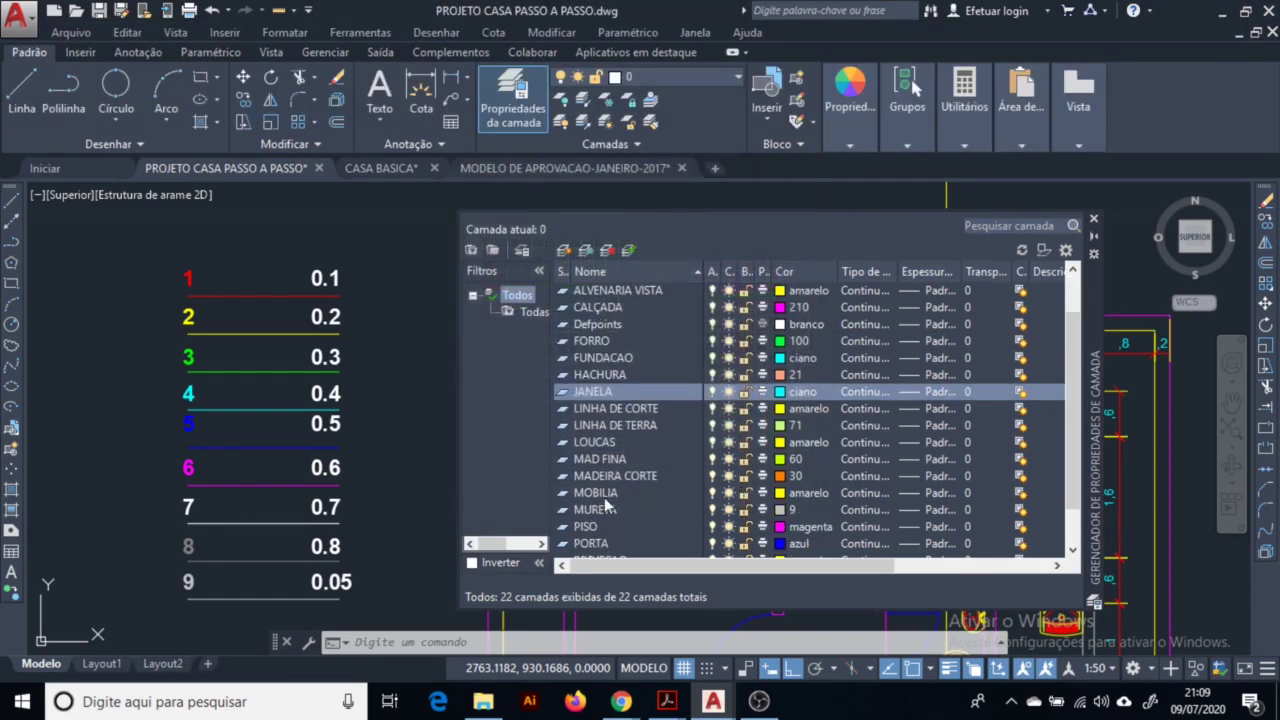
pyautogui.scroll(-1, 624, 493)
pyautogui.click(624, 493)
pyautogui.click(797, 493)
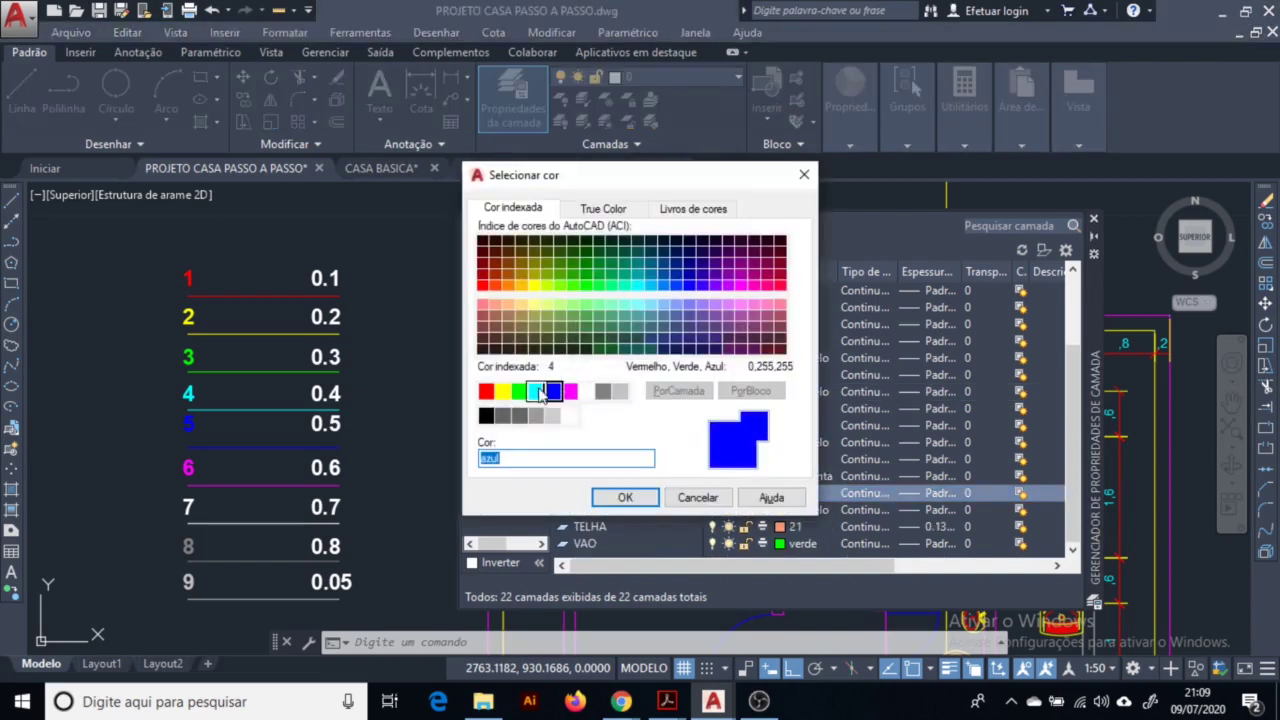
pyautogui.click(538, 392)
pyautogui.click(625, 498)
# Step: Set both the PISO and PROJECAO layers to red
pyautogui.click(738, 475)
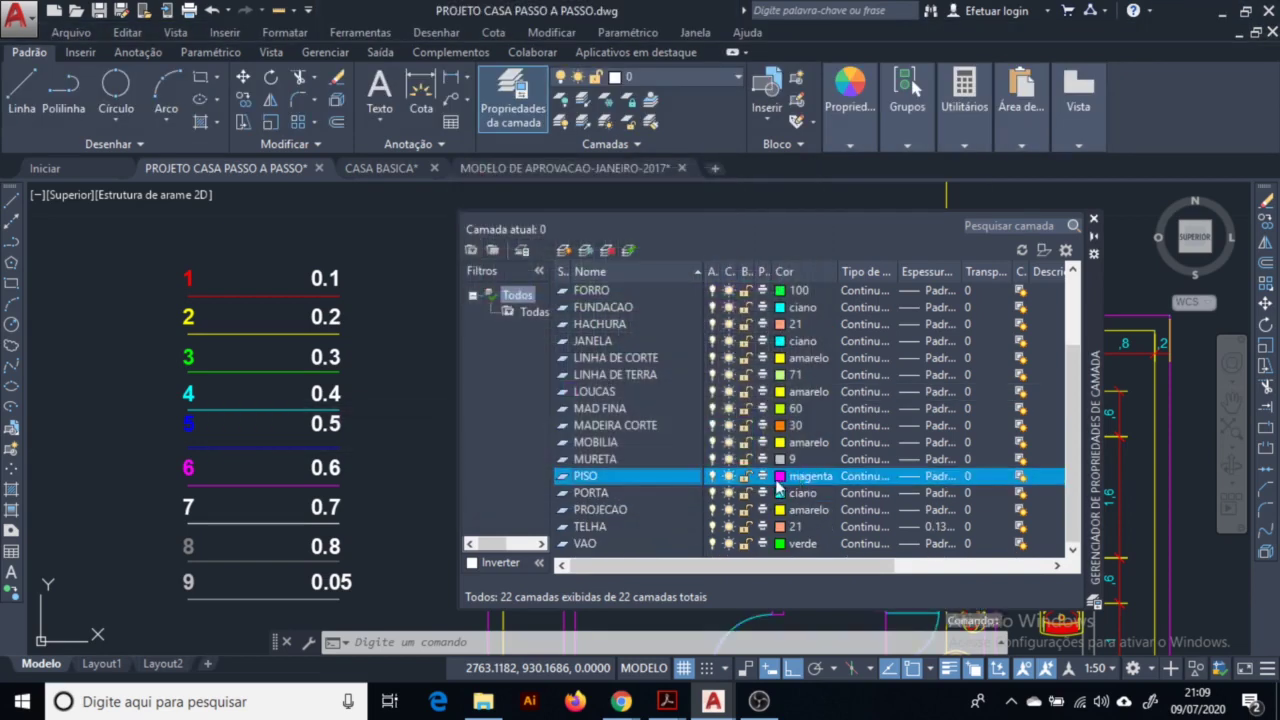
pyautogui.click(779, 478)
pyautogui.click(487, 390)
pyautogui.click(626, 492)
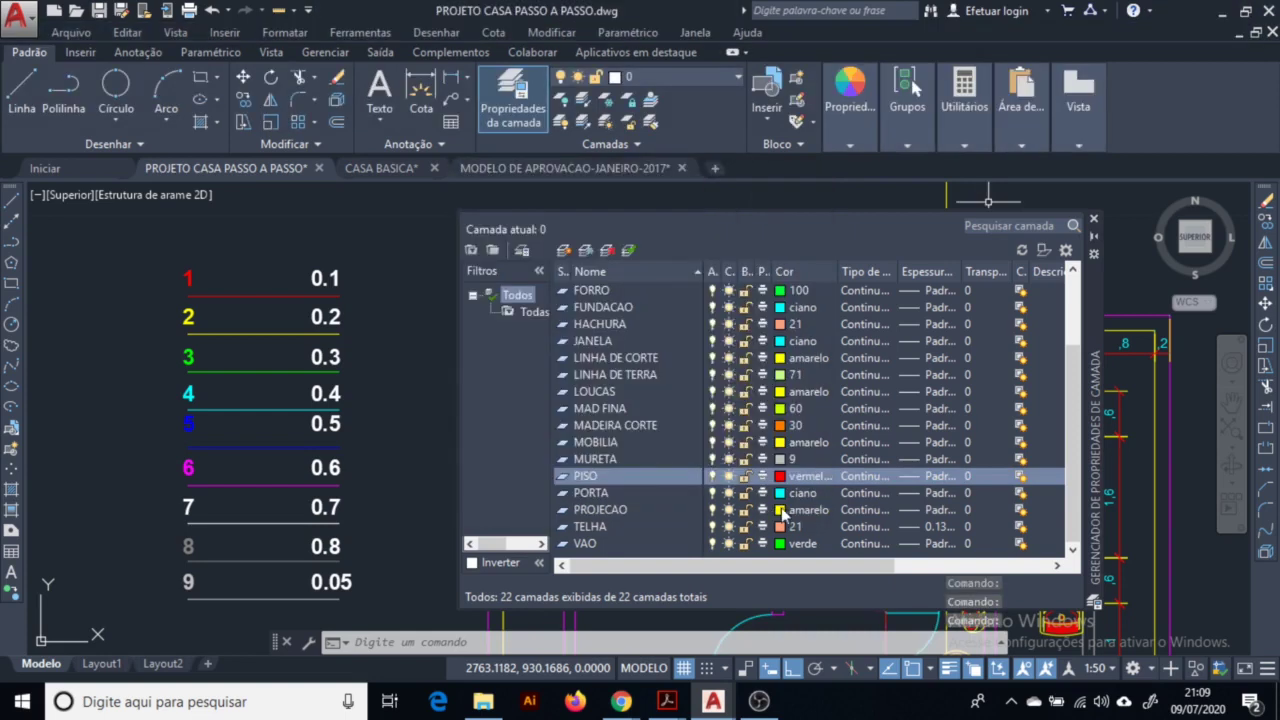
pyautogui.click(780, 510)
pyautogui.click(489, 390)
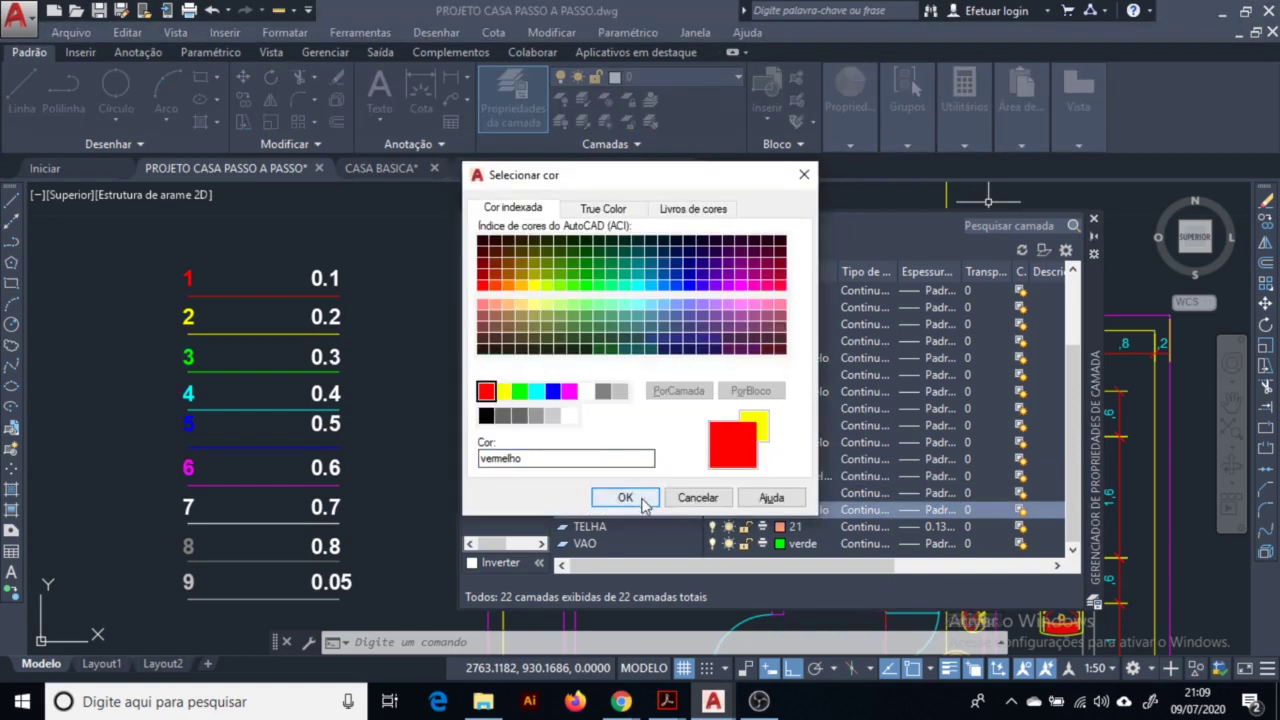
pyautogui.click(625, 492)
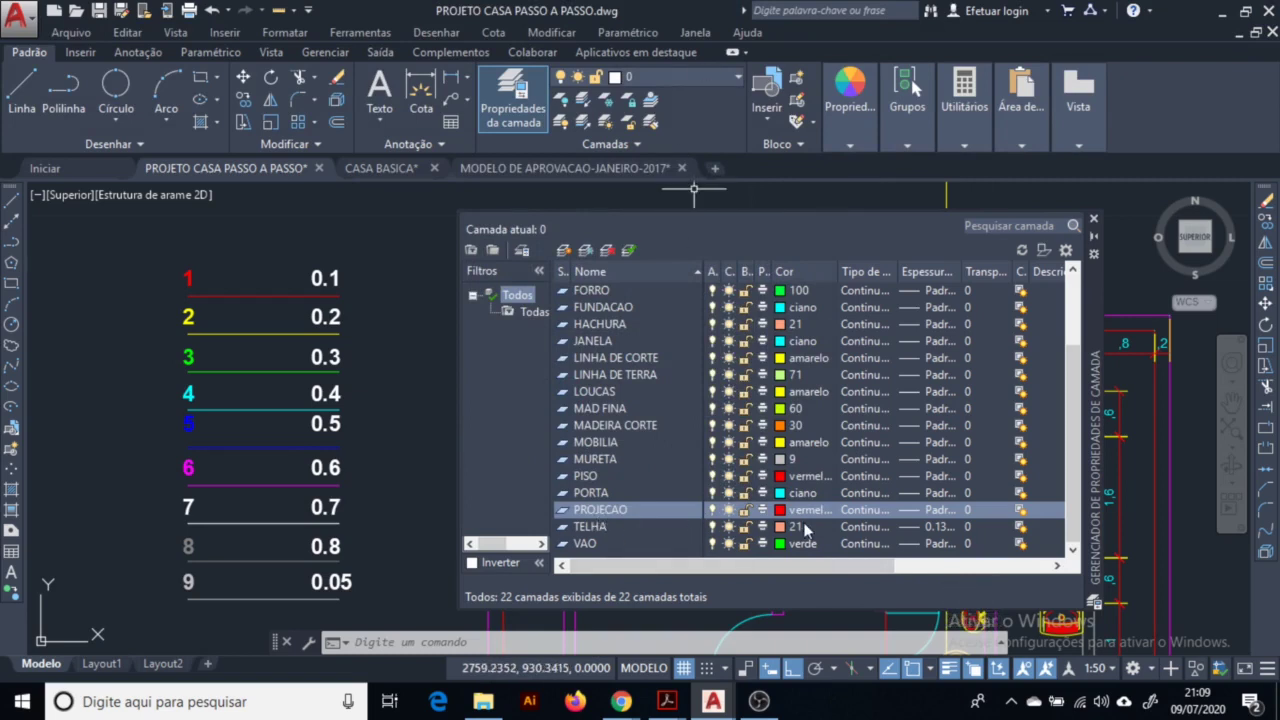
# Step: Load the TRACEJADA2 dashed linetype from acadiso.lin and assign it to the PROJECAO layer
pyautogui.click(864, 511)
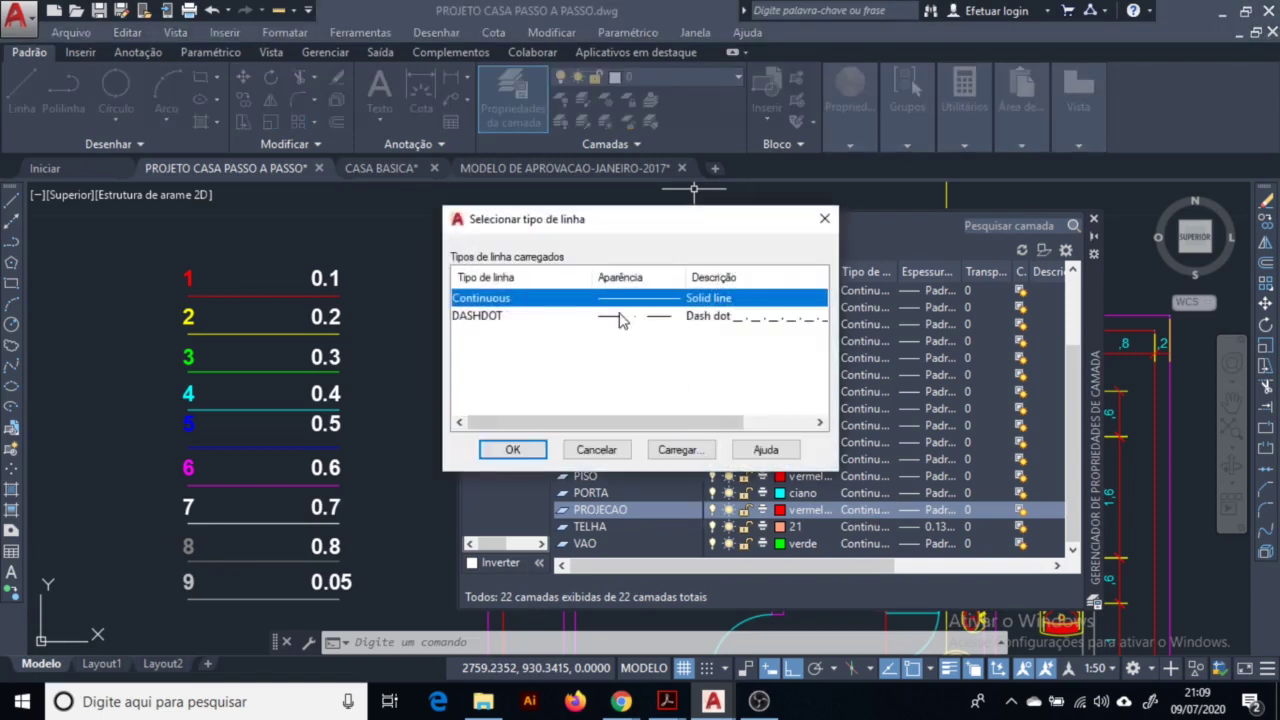
pyautogui.click(514, 324)
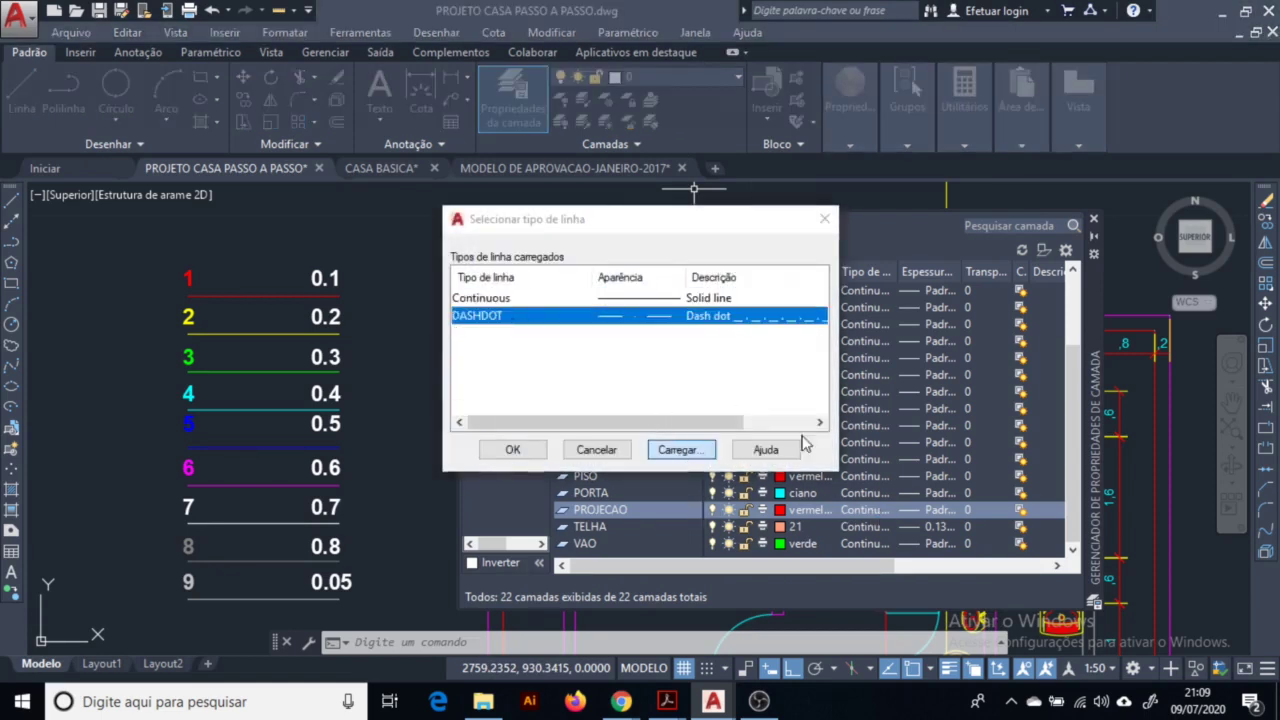
pyautogui.click(677, 449)
pyautogui.moveTo(820, 305); pyautogui.dragTo(820, 400)
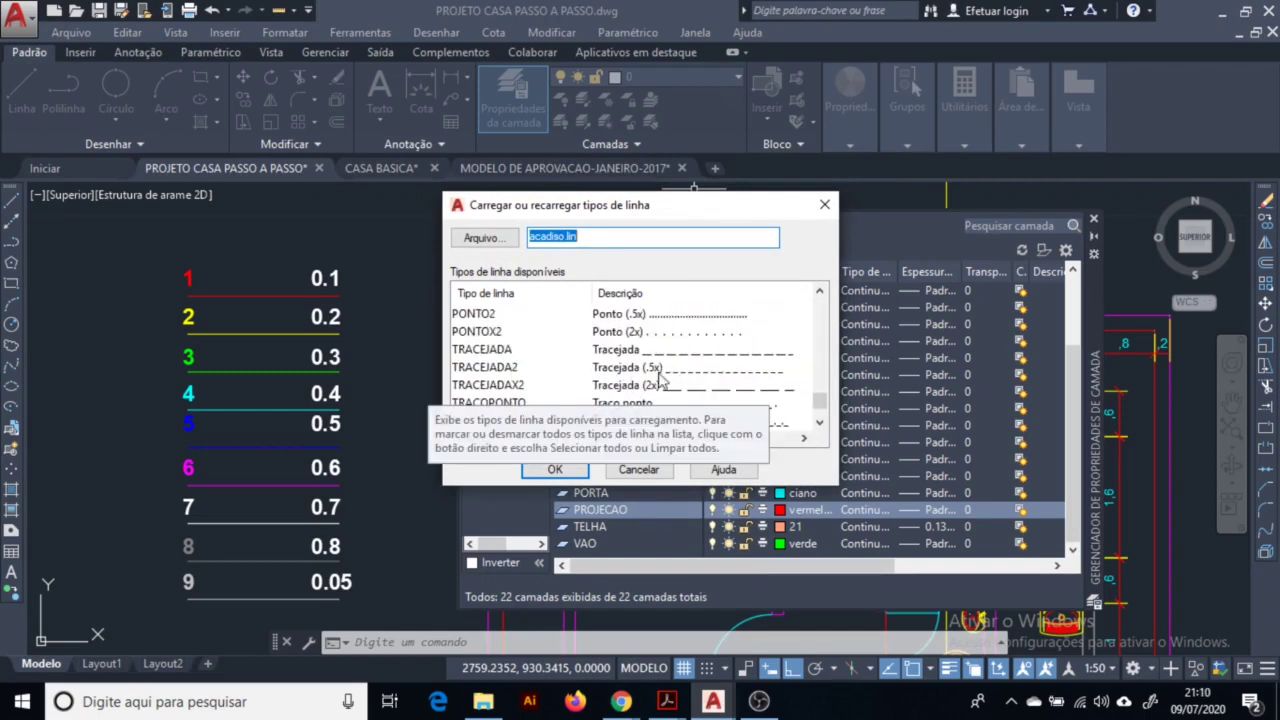
pyautogui.click(594, 369)
pyautogui.press('Return')
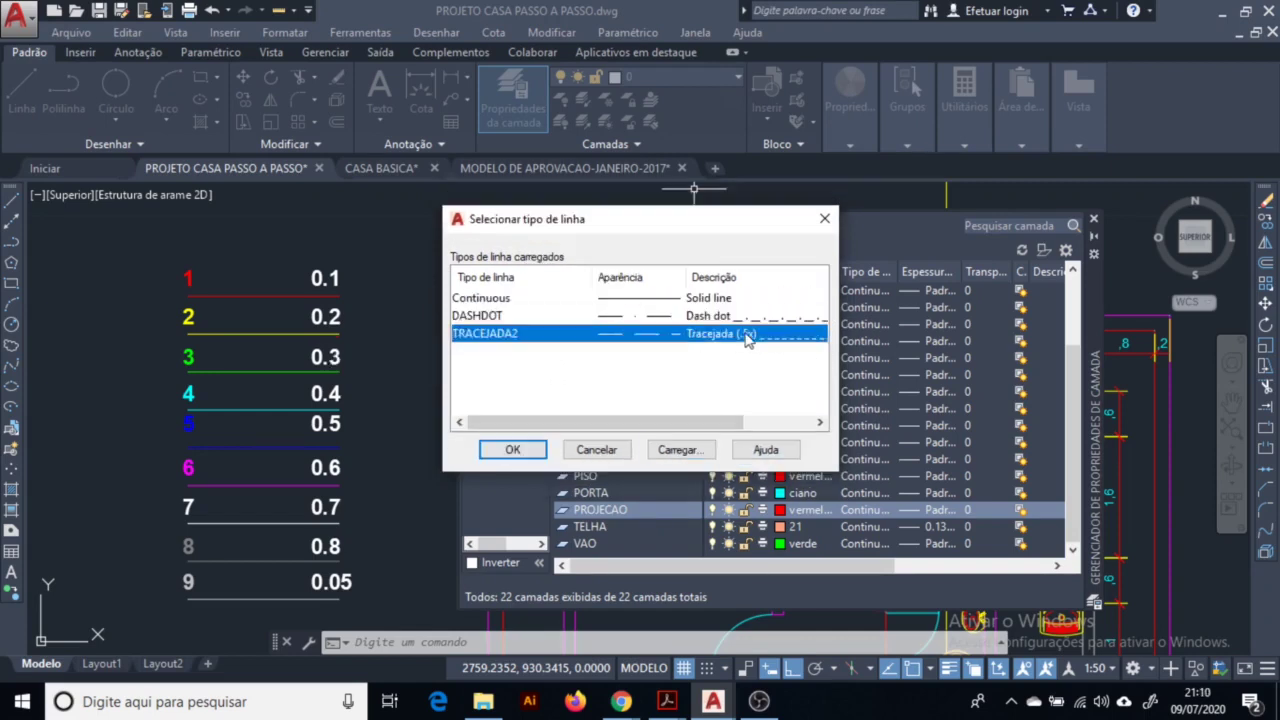
pyautogui.click(514, 451)
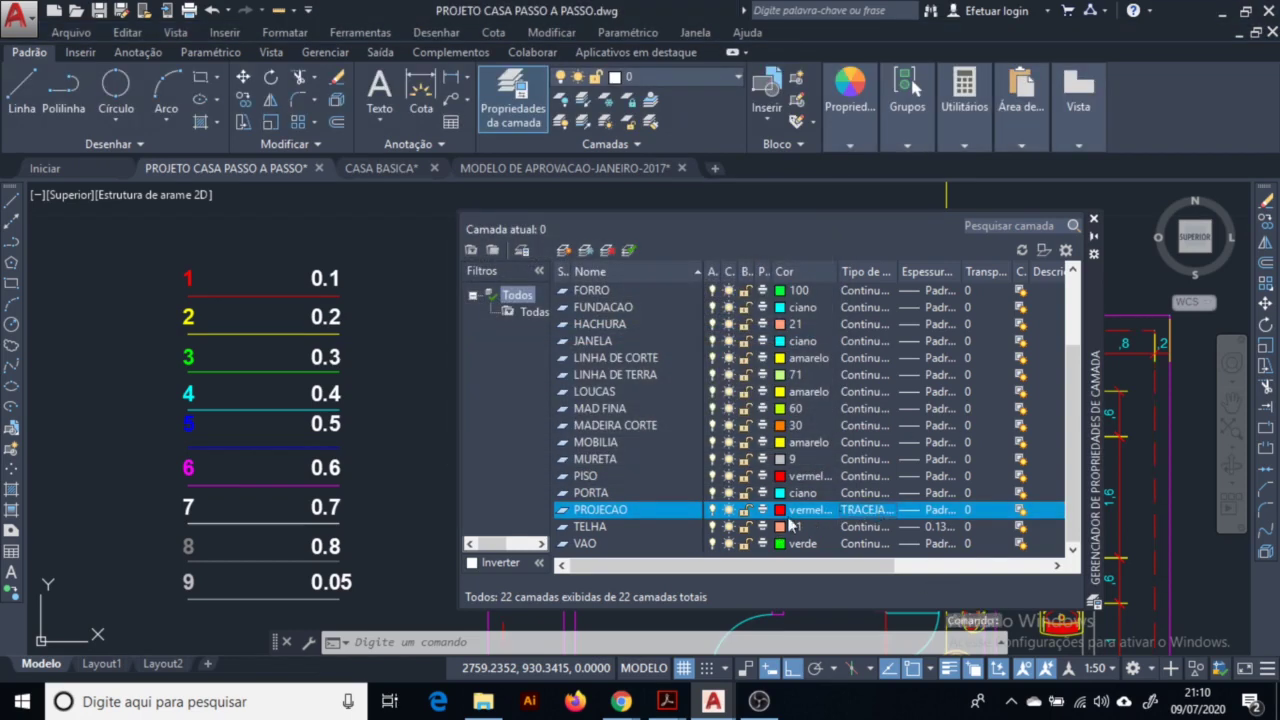
# Step: Recolour layer LINHA DE TERRA to grey 8 and layer HACHURA to grey 253
pyautogui.click(615, 374)
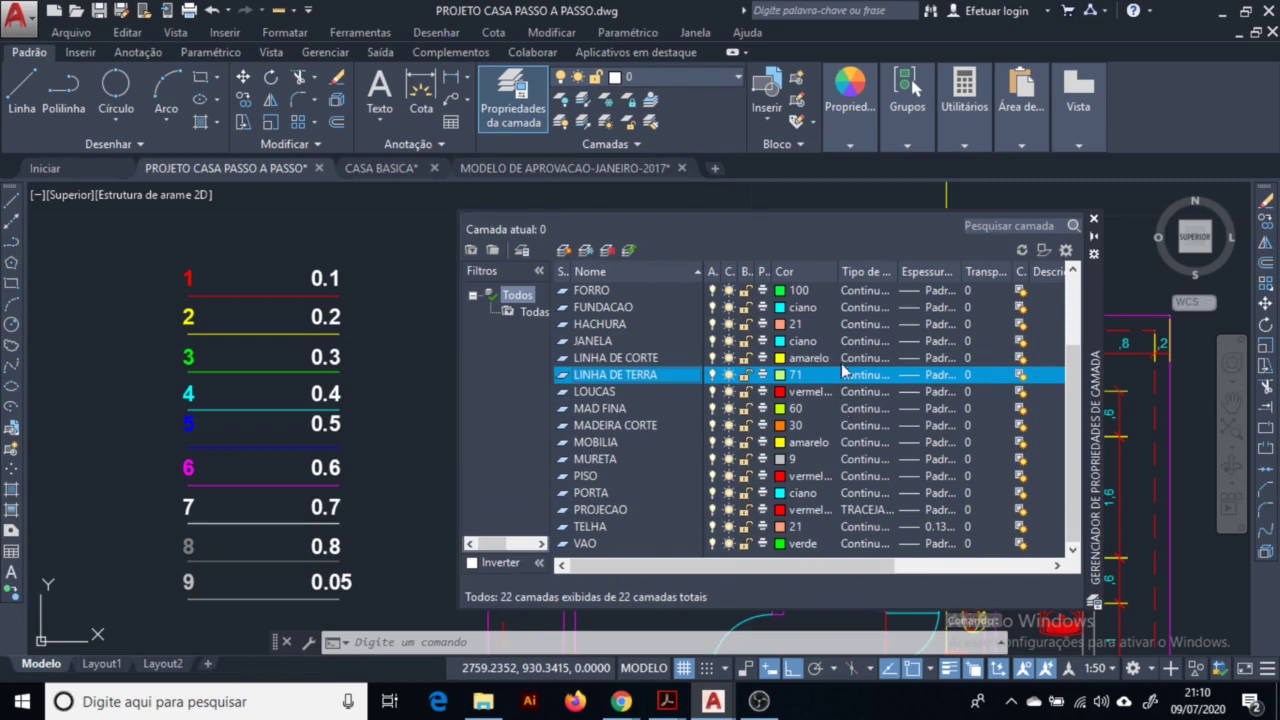
pyautogui.click(800, 374)
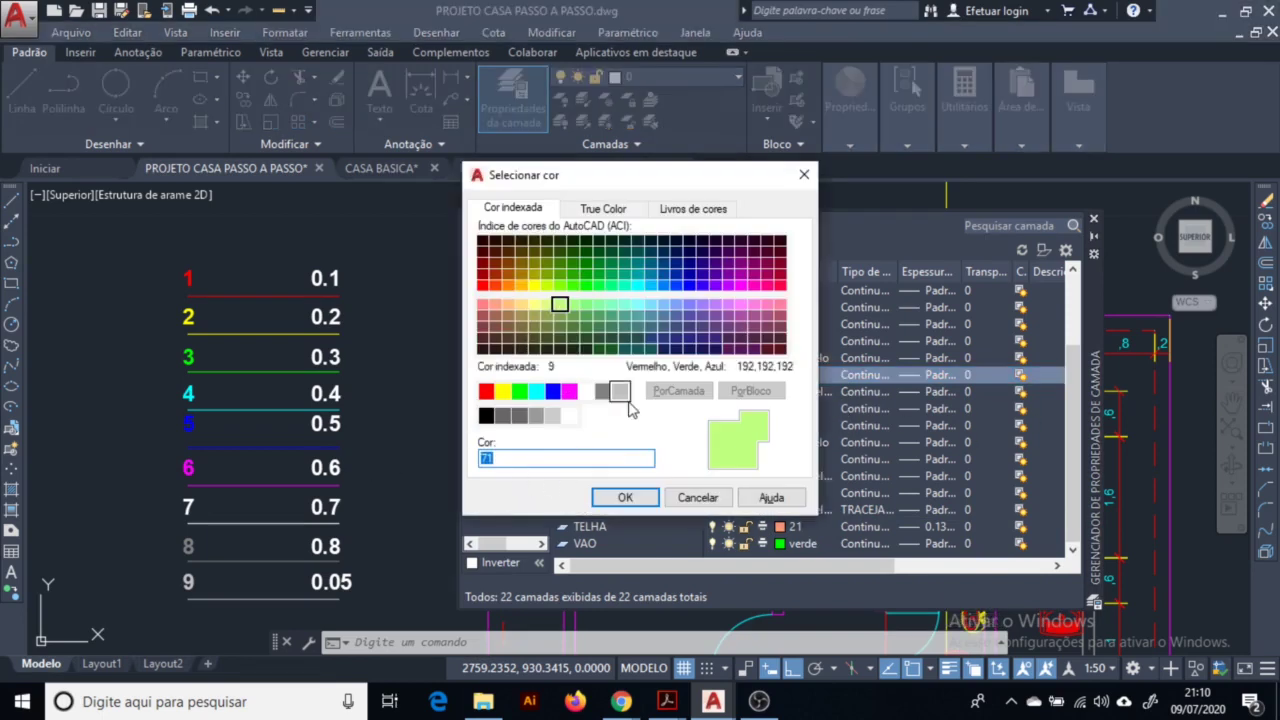
pyautogui.doubleClick(619, 392)
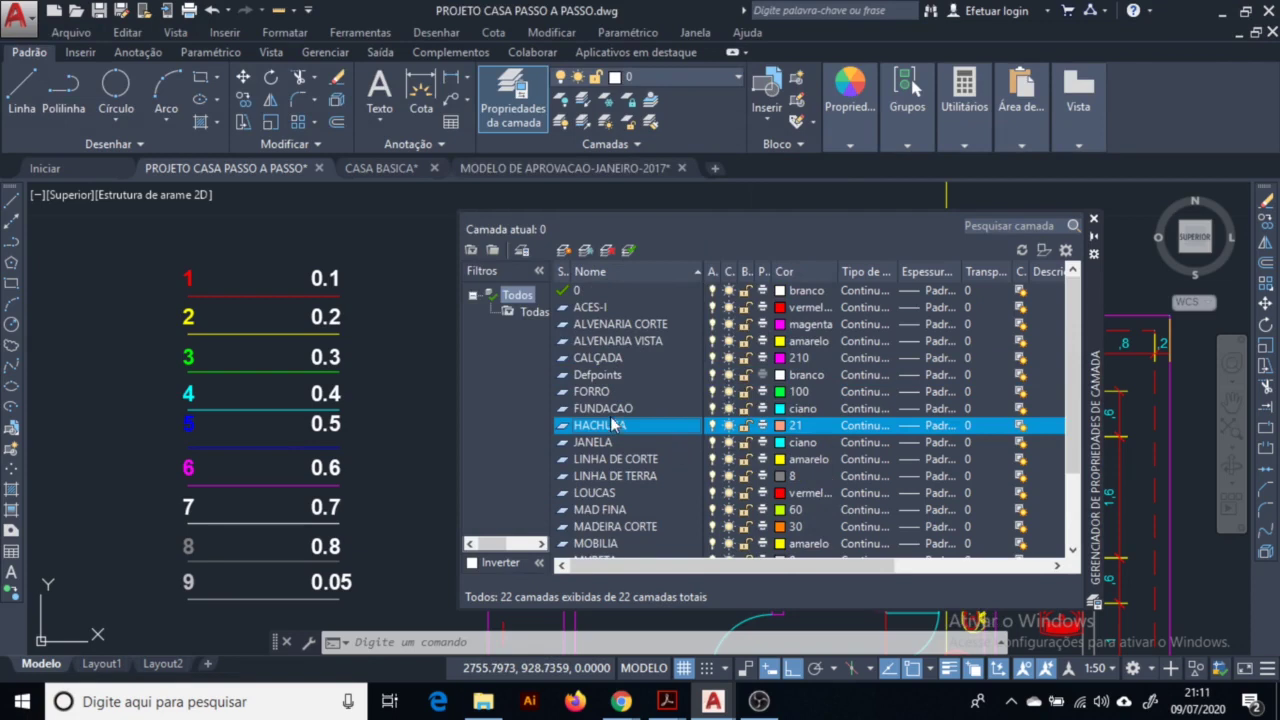
pyautogui.click(790, 425)
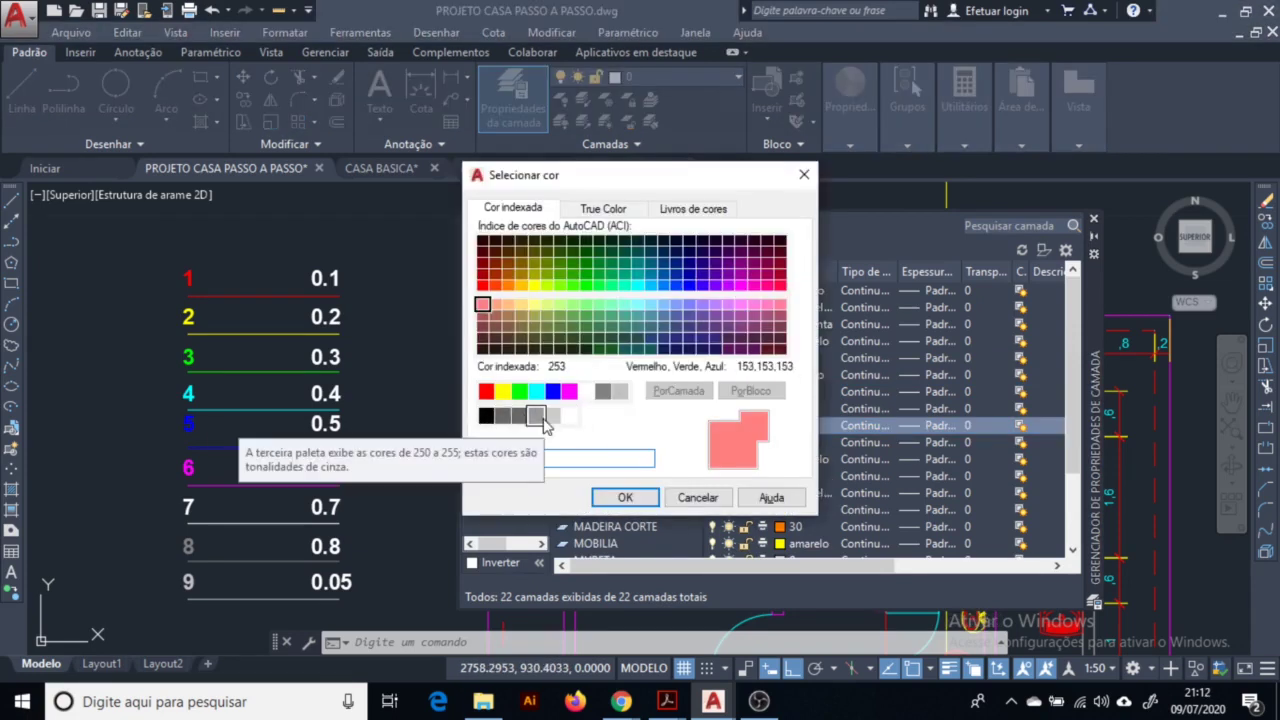
pyautogui.click(537, 416)
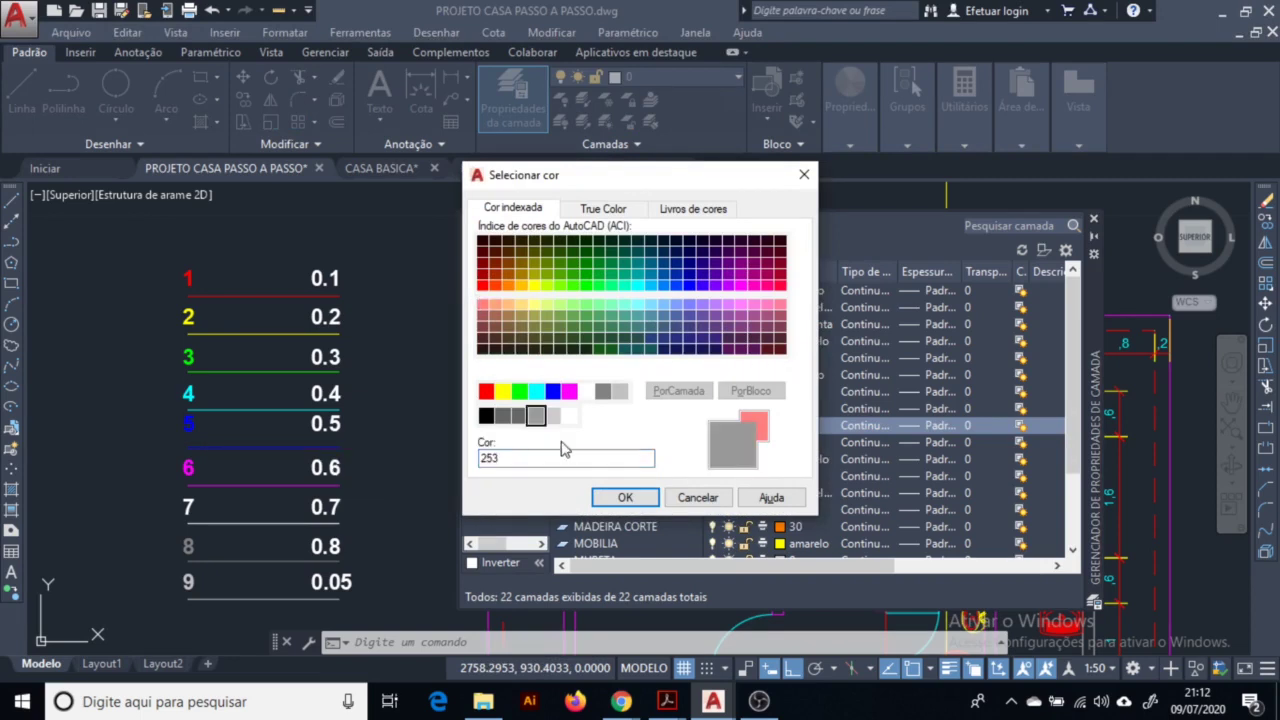
pyautogui.click(624, 498)
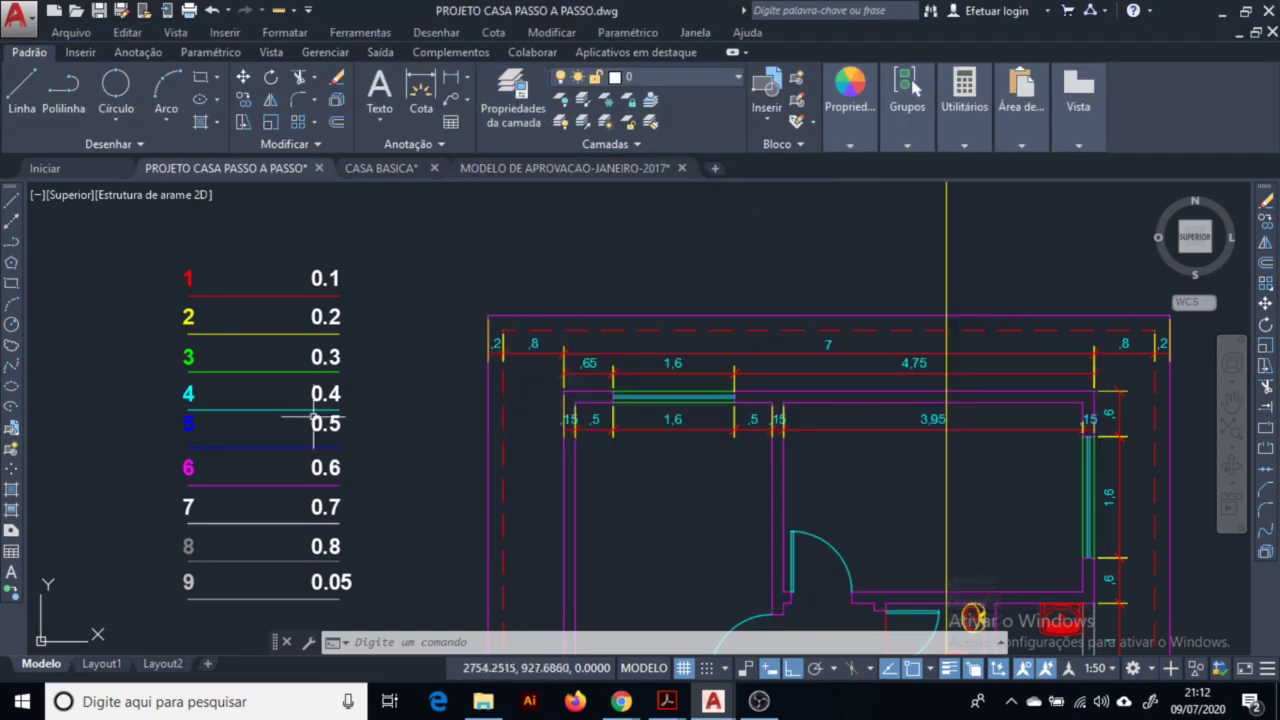
# Step: Select the legend entries and give the first line grey colour 253 via the full colour picker
pyautogui.scroll(-1, 390, 460)
pyautogui.click(378, 337)
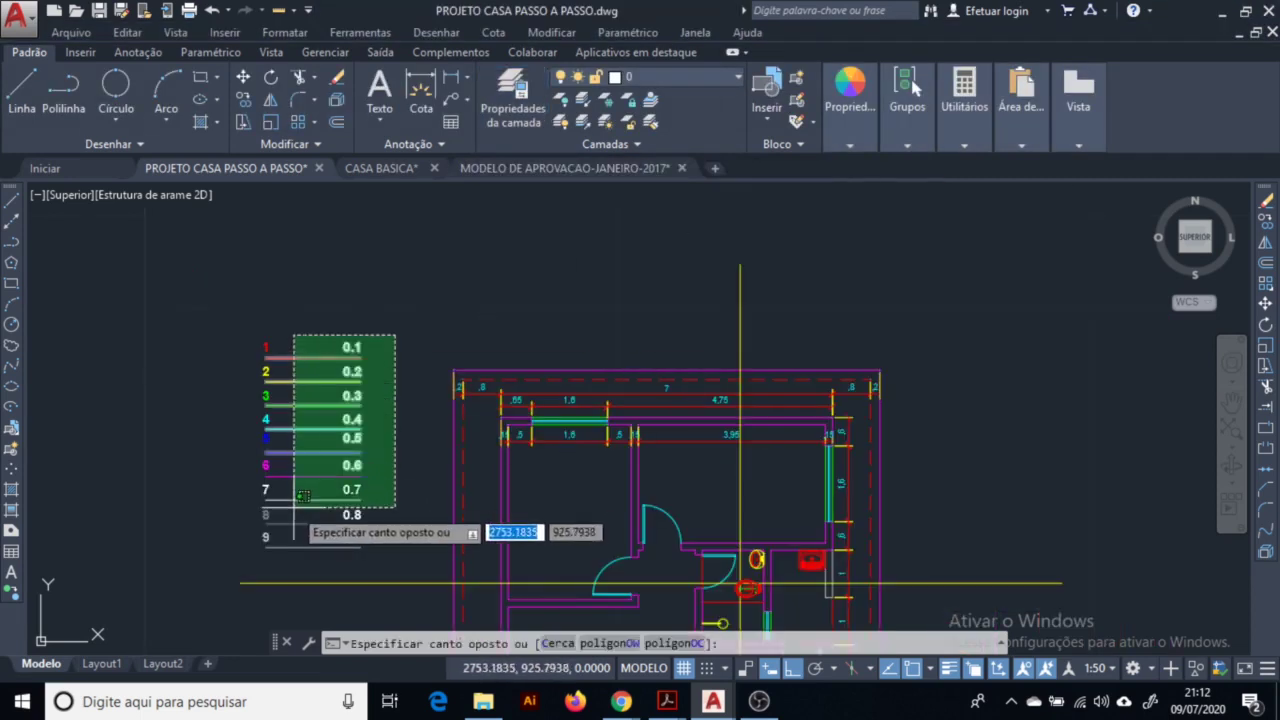
pyautogui.click(272, 528)
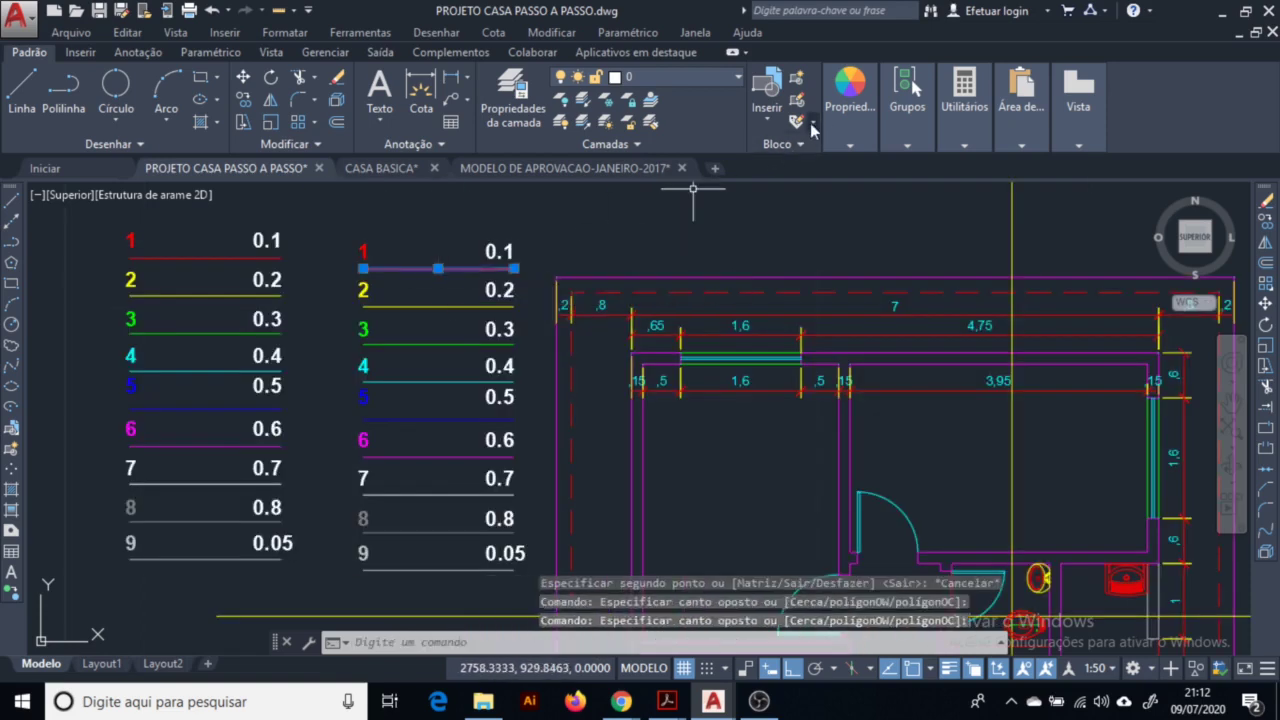
pyautogui.click(850, 144)
pyautogui.click(826, 166)
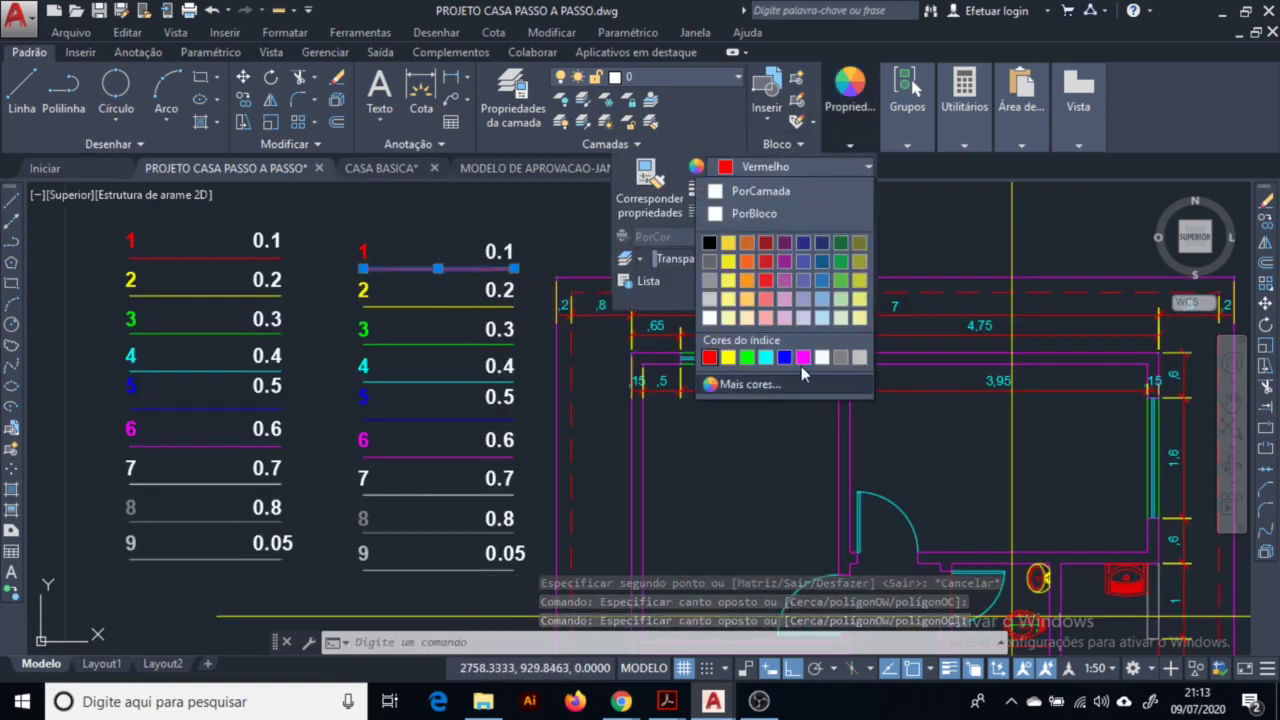
pyautogui.click(780, 380)
pyautogui.click(536, 415)
pyautogui.click(625, 498)
# Step: Change the copied legend's first entry labels to 253 and 0.05
pyautogui.doubleClick(364, 254)
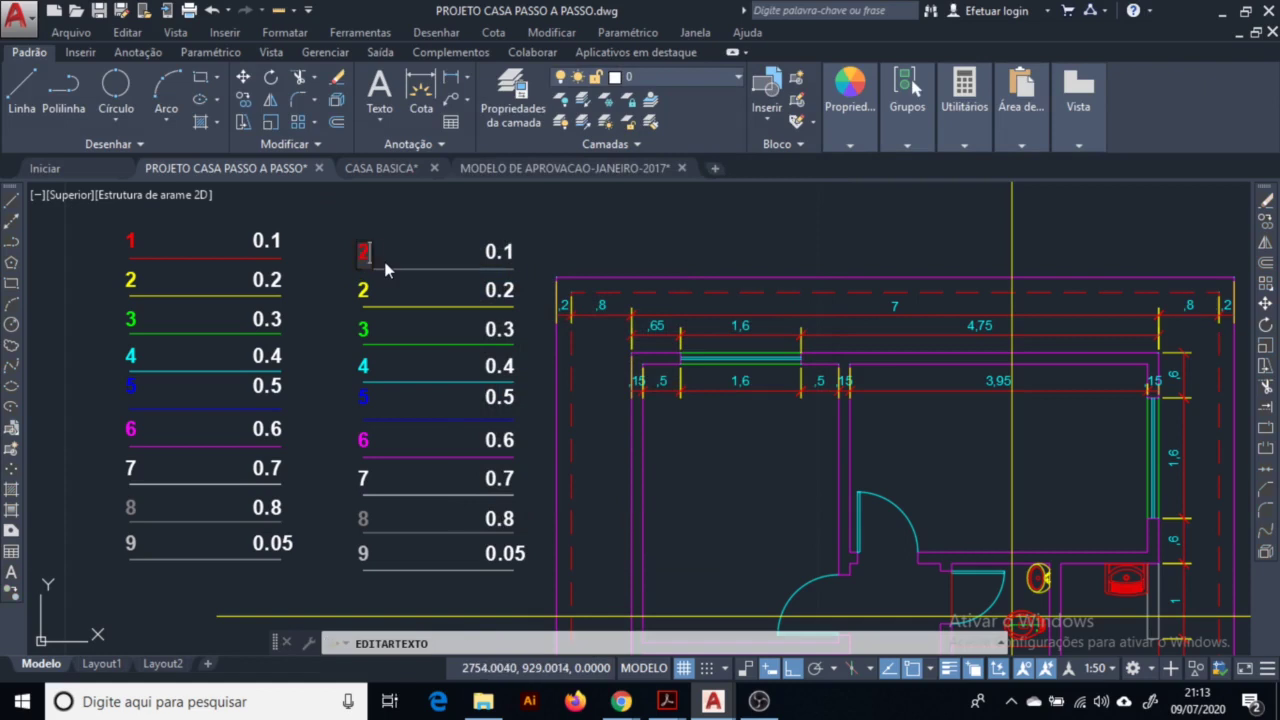
pyautogui.press('Escape')
pyautogui.press('Escape')
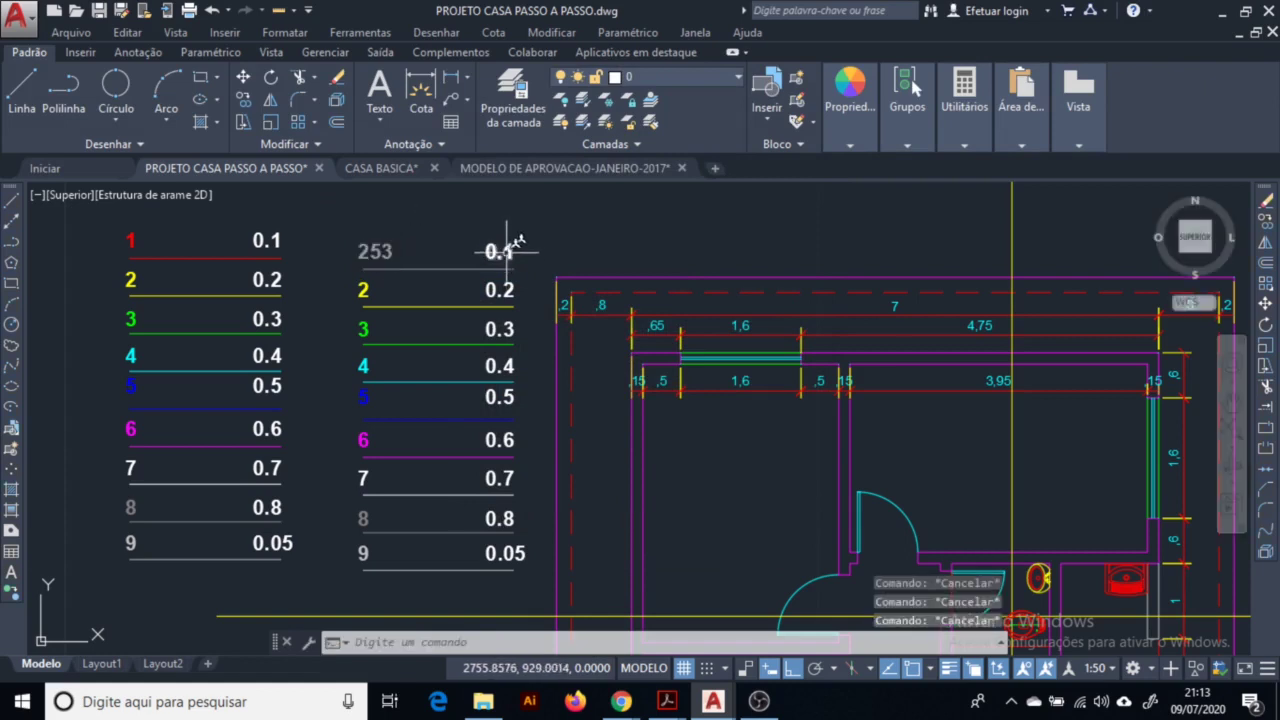
pyautogui.doubleClick(505, 252)
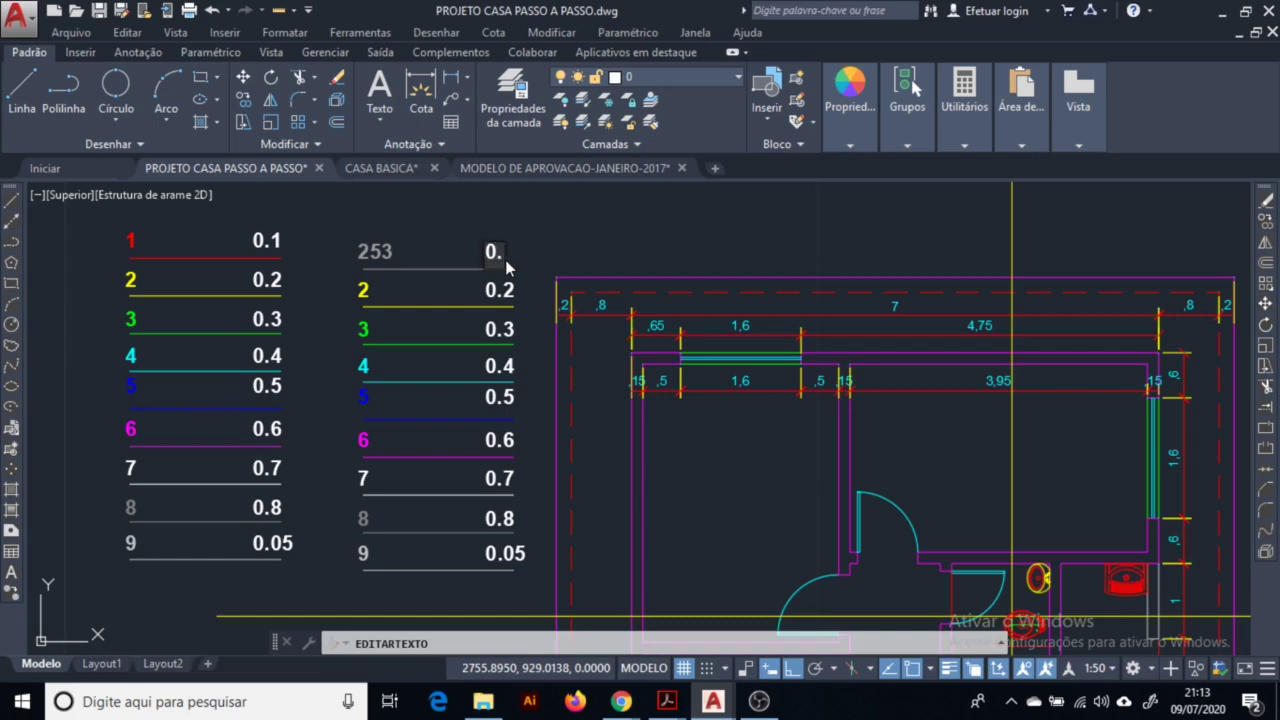
pyautogui.click(431, 279)
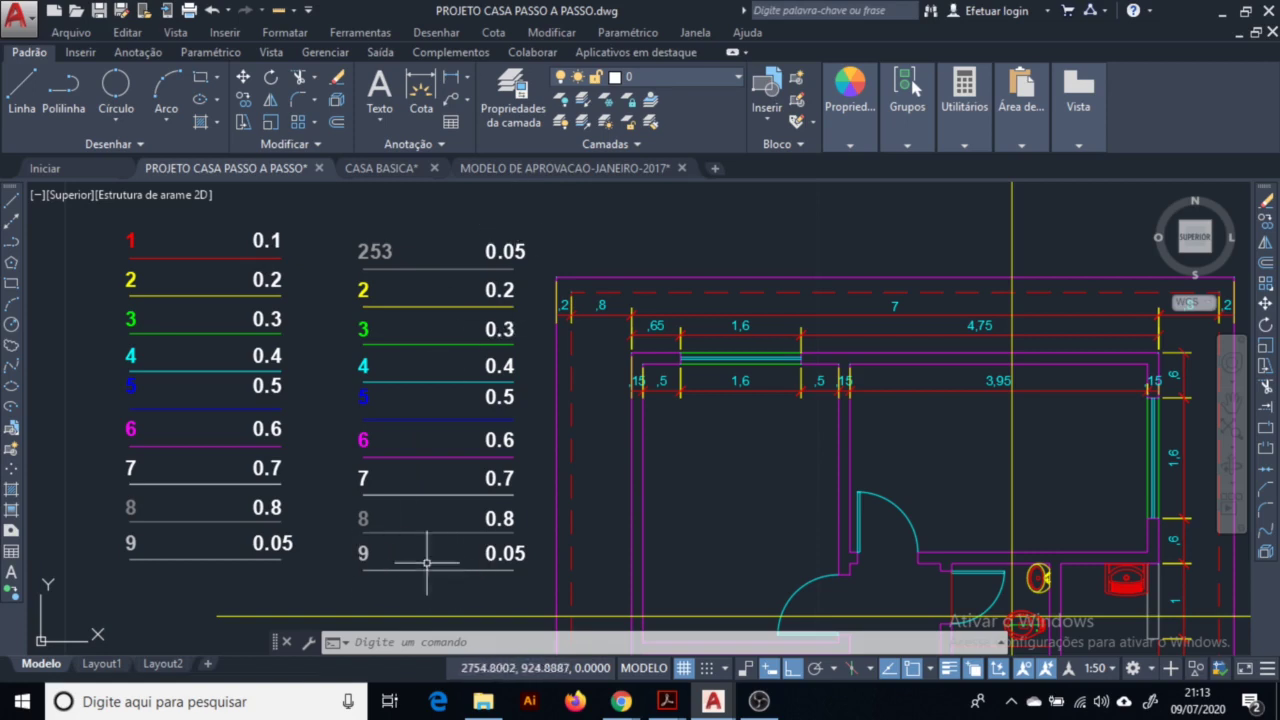
# Step: Select the copied legend column's lines and make them white (Branco)
pyautogui.click(511, 236)
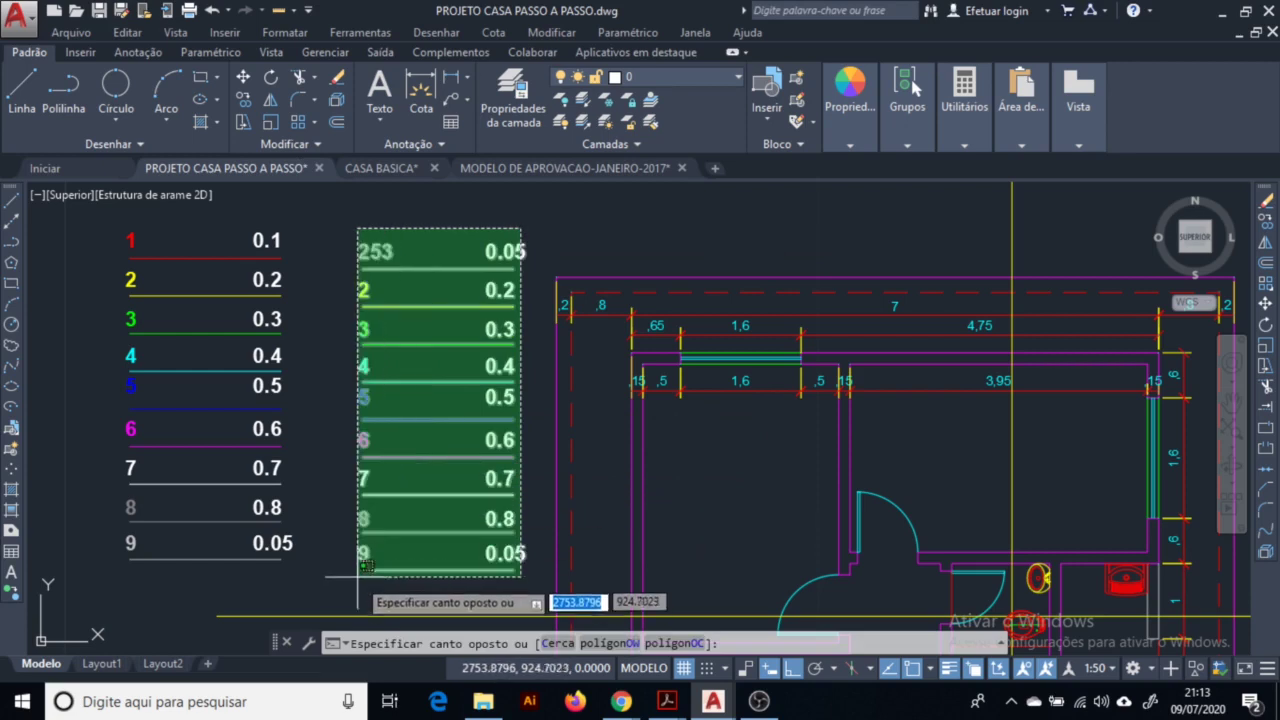
pyautogui.click(349, 576)
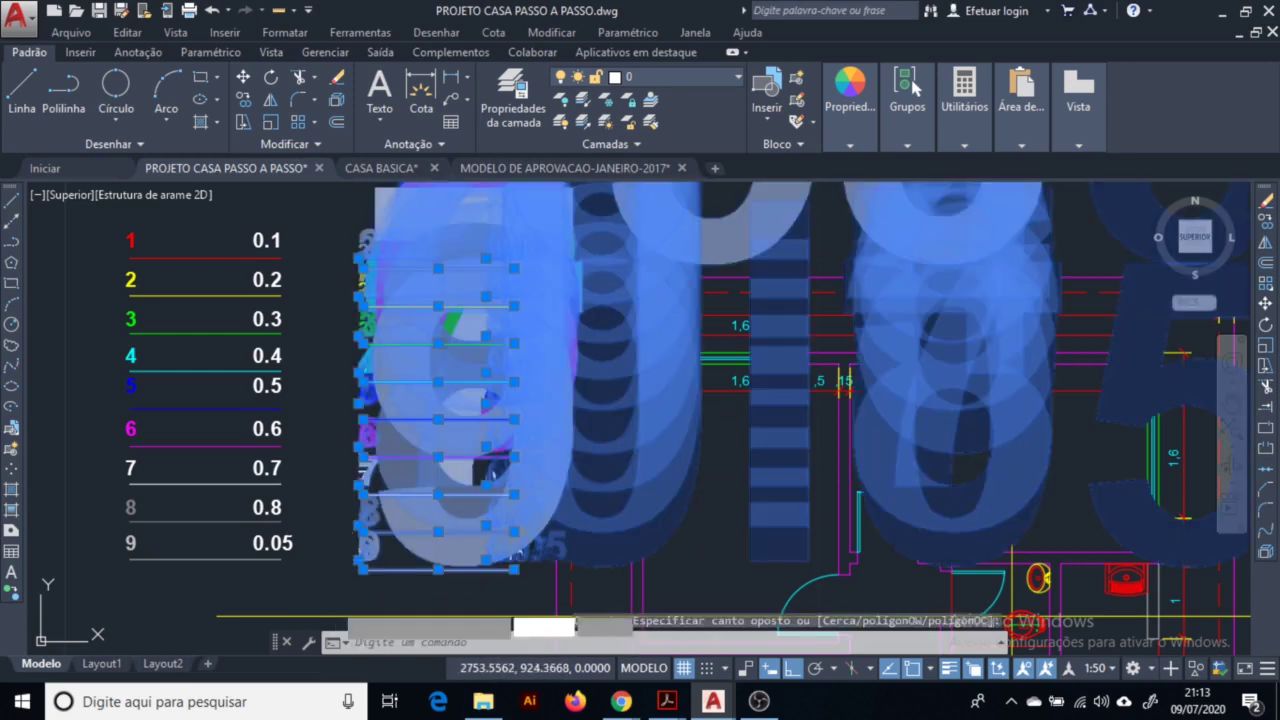
pyautogui.click(430, 278)
pyautogui.moveTo(849, 144)
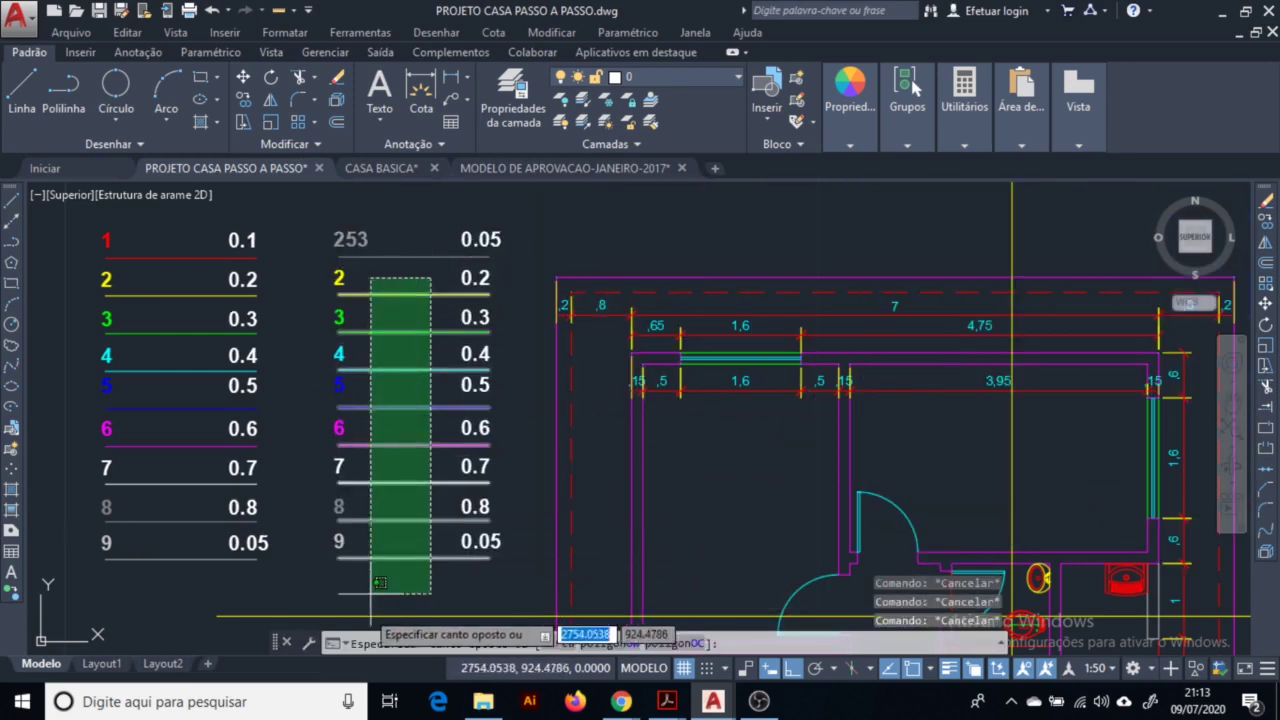
pyautogui.click(372, 560)
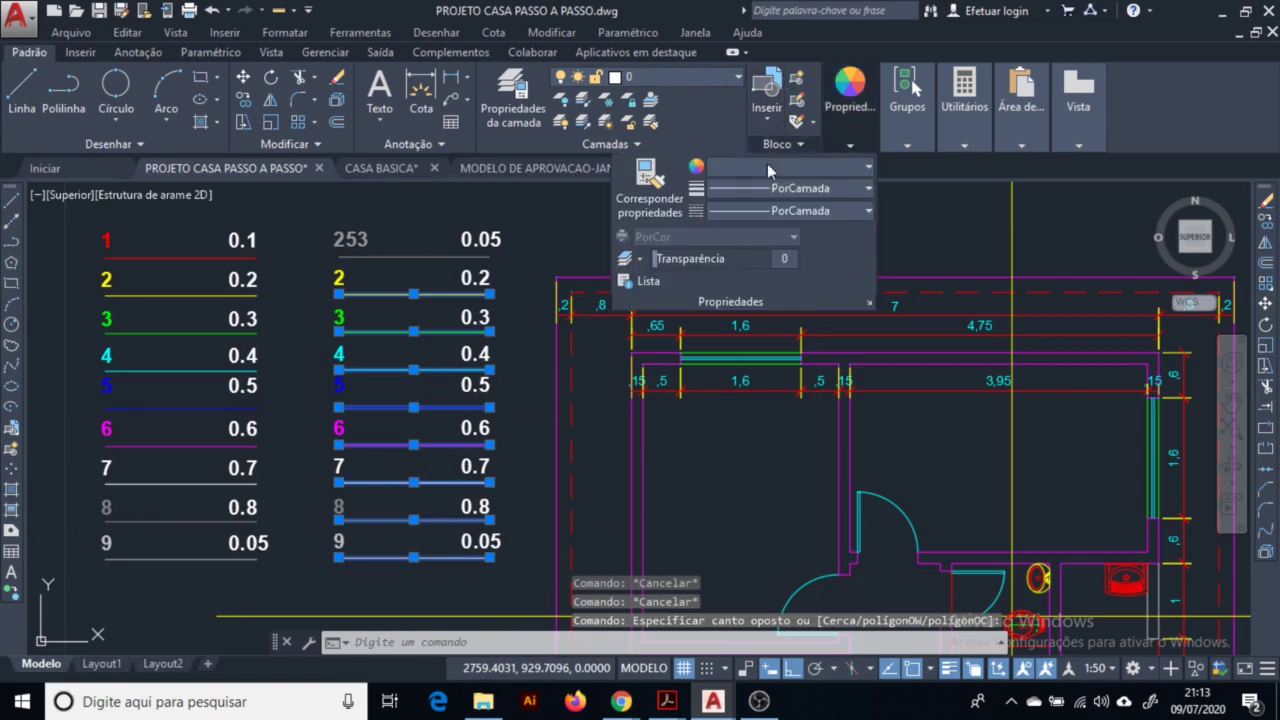
pyautogui.click(770, 166)
pyautogui.click(845, 357)
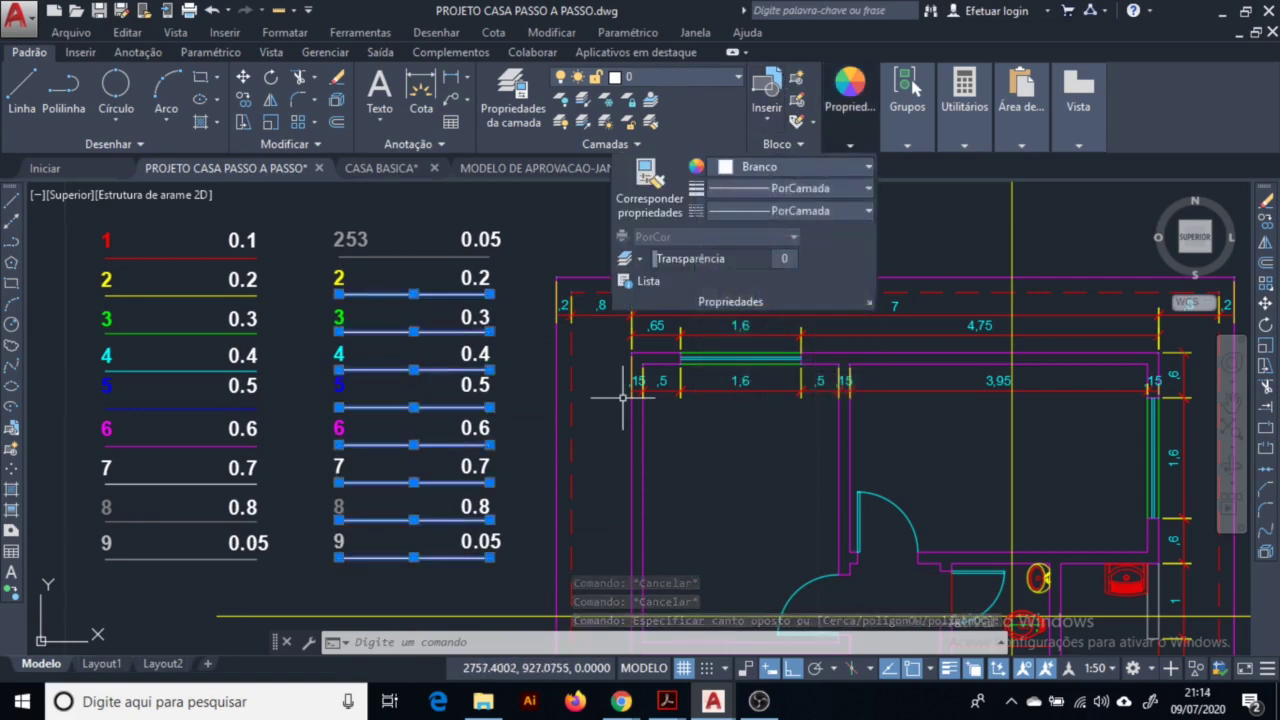
pyautogui.press('Escape')
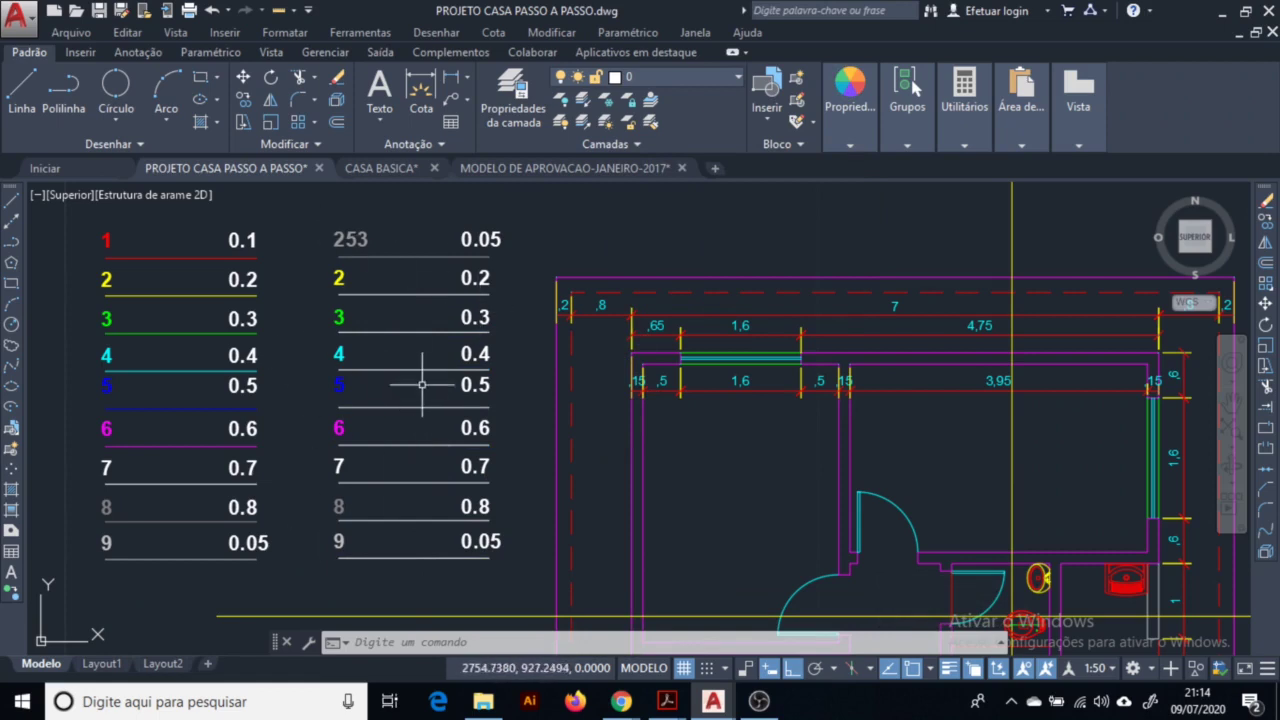
# Step: Check the outer outline's layer and change the CALÇADA layer colour from 210 to red
pyautogui.click(556, 278)
pyautogui.scroll(-2, 472, 216)
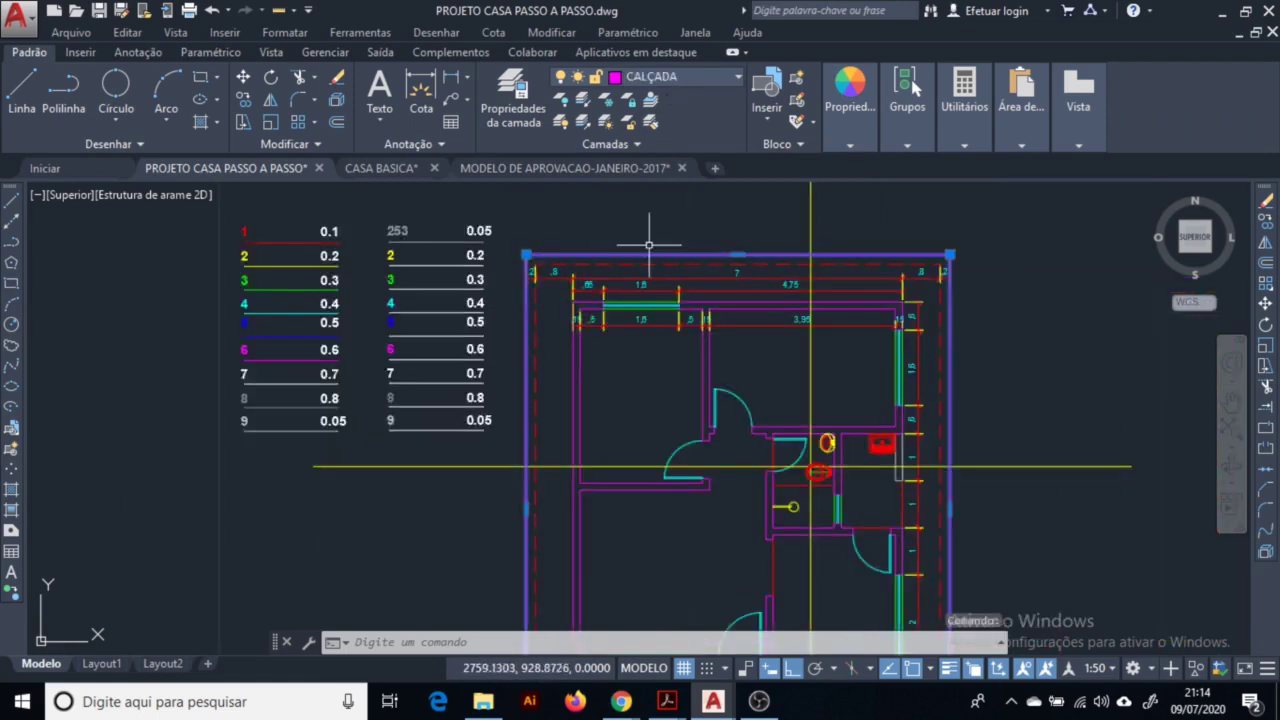
pyautogui.press('Escape')
pyautogui.press('Escape')
pyautogui.scroll(4, 550, 265)
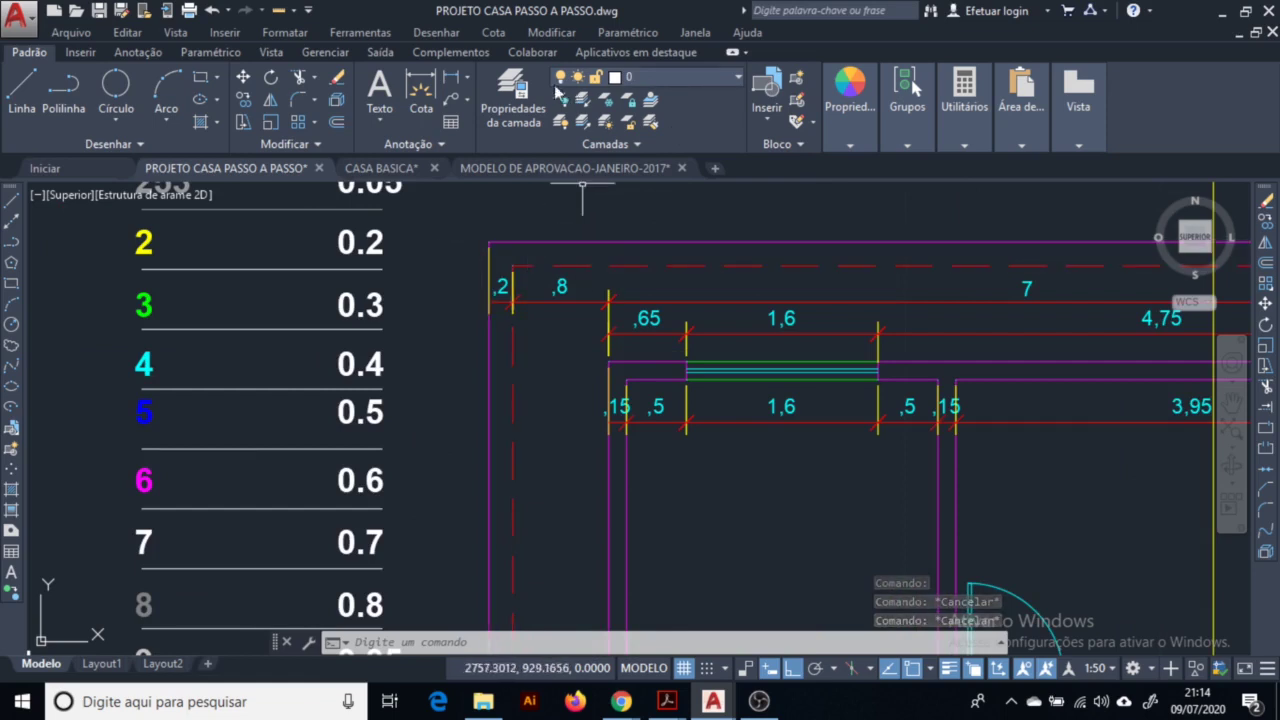
pyautogui.click(512, 97)
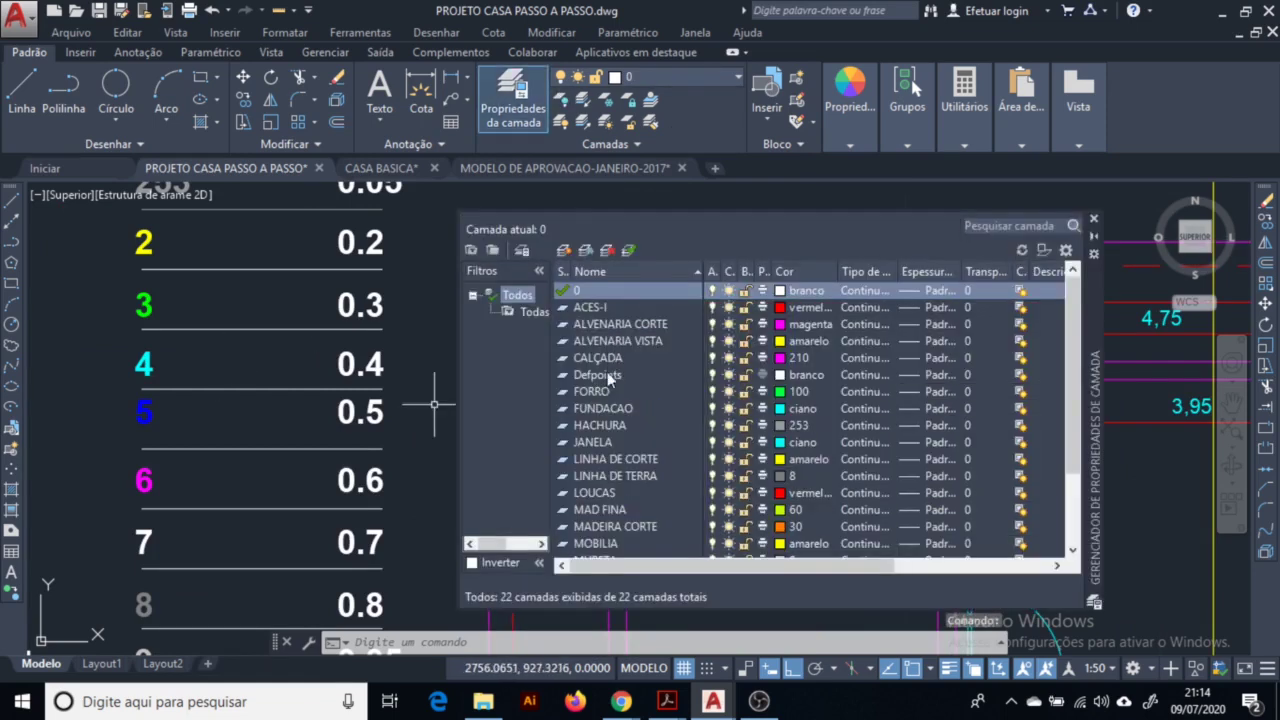
pyautogui.click(795, 357)
pyautogui.click(486, 392)
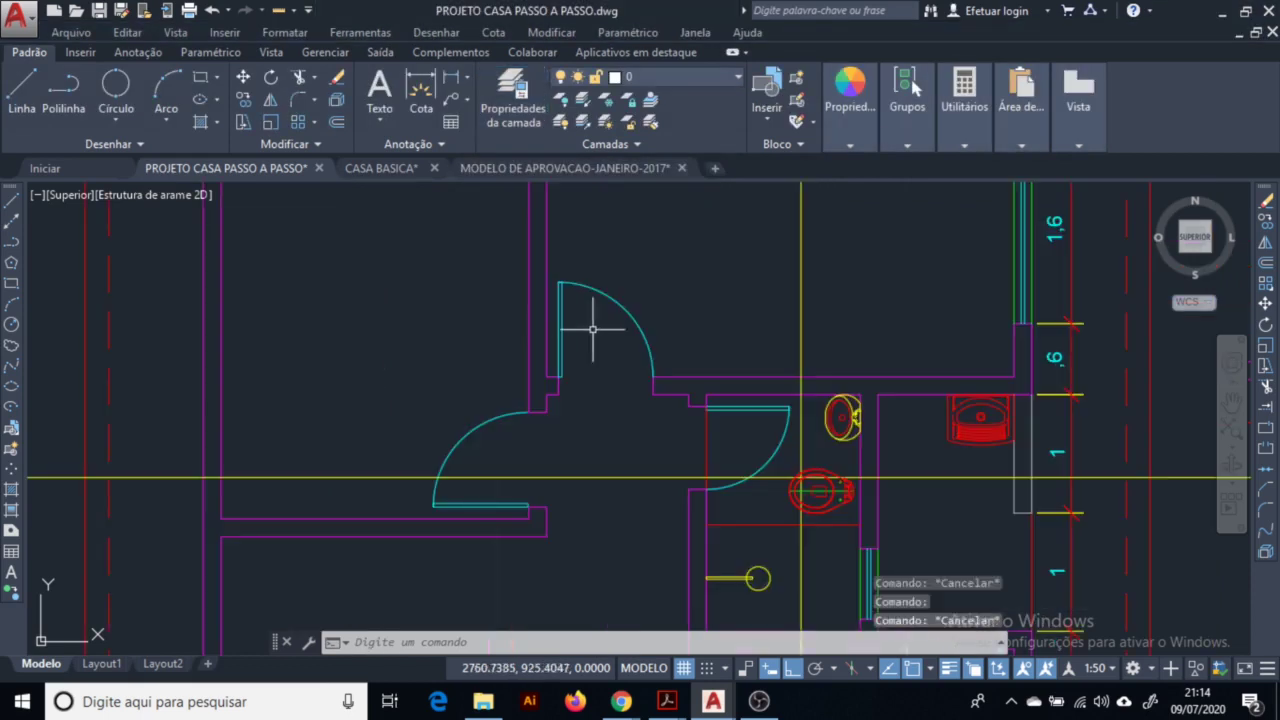
pyautogui.click(631, 291)
# Step: Window-select the door blocks across the floor plan
pyautogui.click(580, 423)
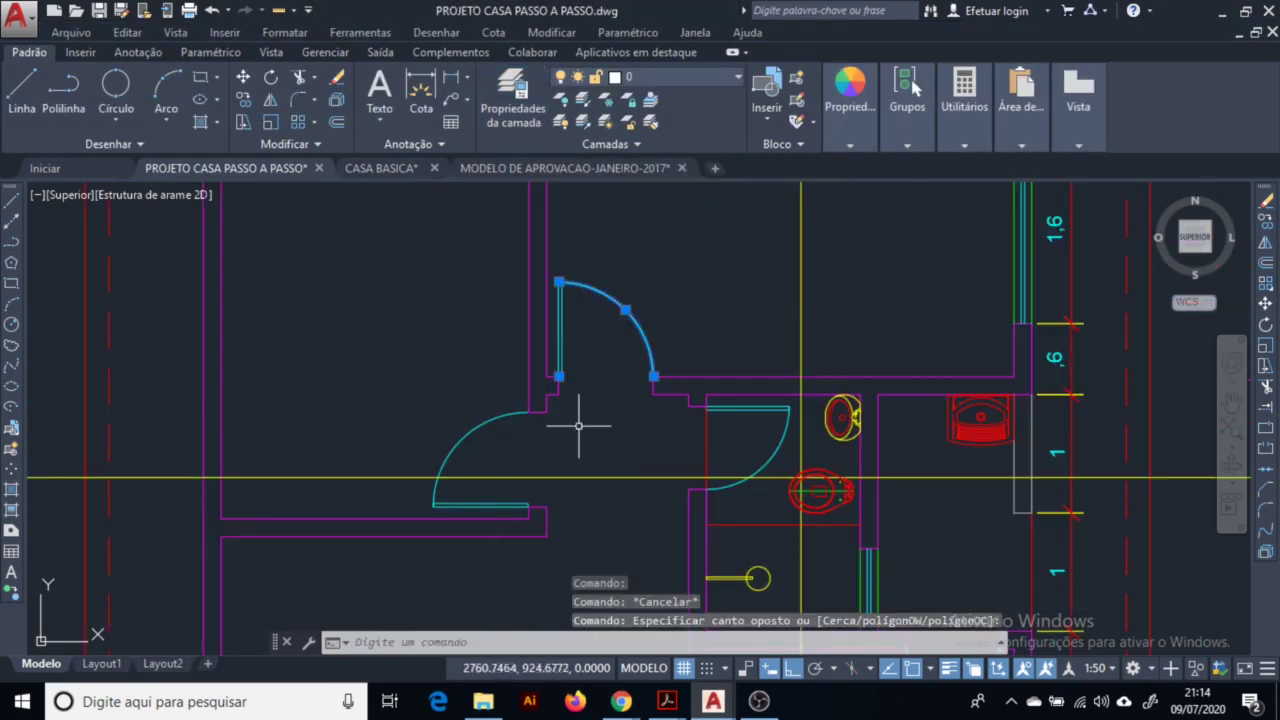
pyautogui.click(495, 452)
pyautogui.click(440, 452)
pyautogui.click(815, 455)
pyautogui.click(617, 488)
pyautogui.moveTo(617, 488); pyautogui.dragTo(563, 306, button='middle')
pyautogui.click(943, 451)
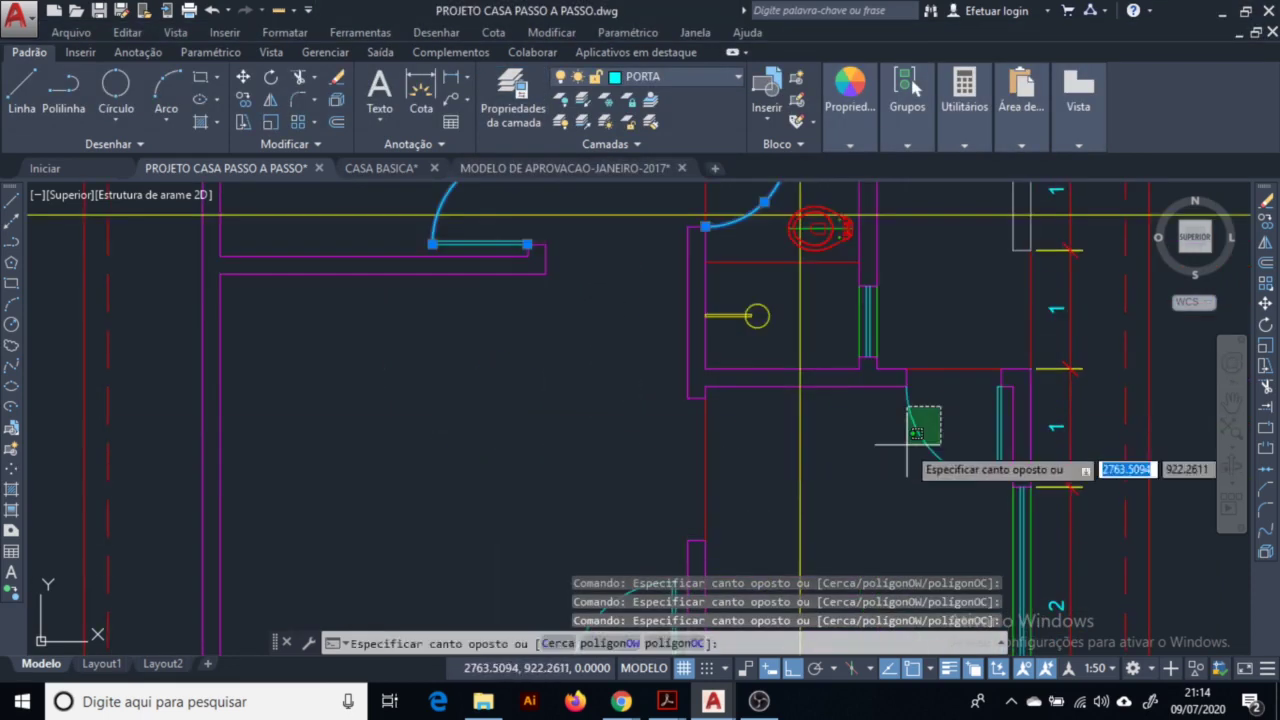
pyautogui.click(866, 400)
pyautogui.moveTo(829, 491); pyautogui.dragTo(795, 273, button='middle')
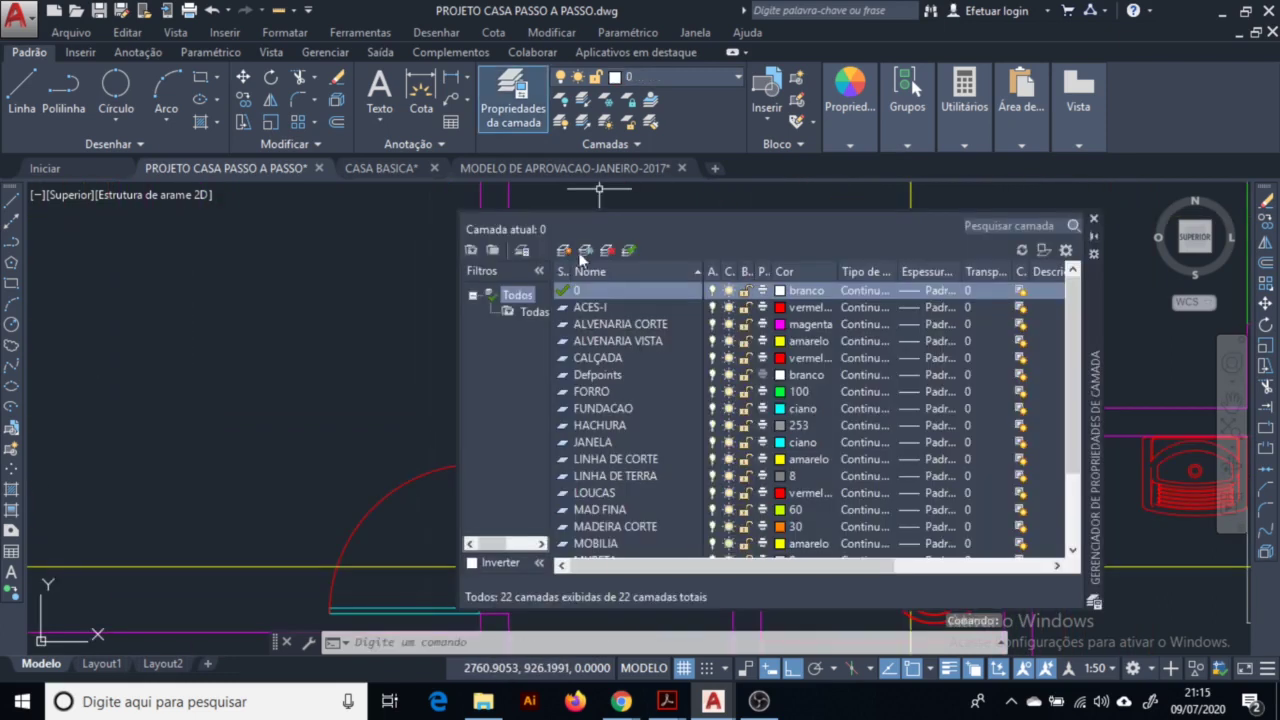
# Step: Create a new red layer named PROJ PORTA
pyautogui.click(563, 250)
pyautogui.write('PROJ PORTA')
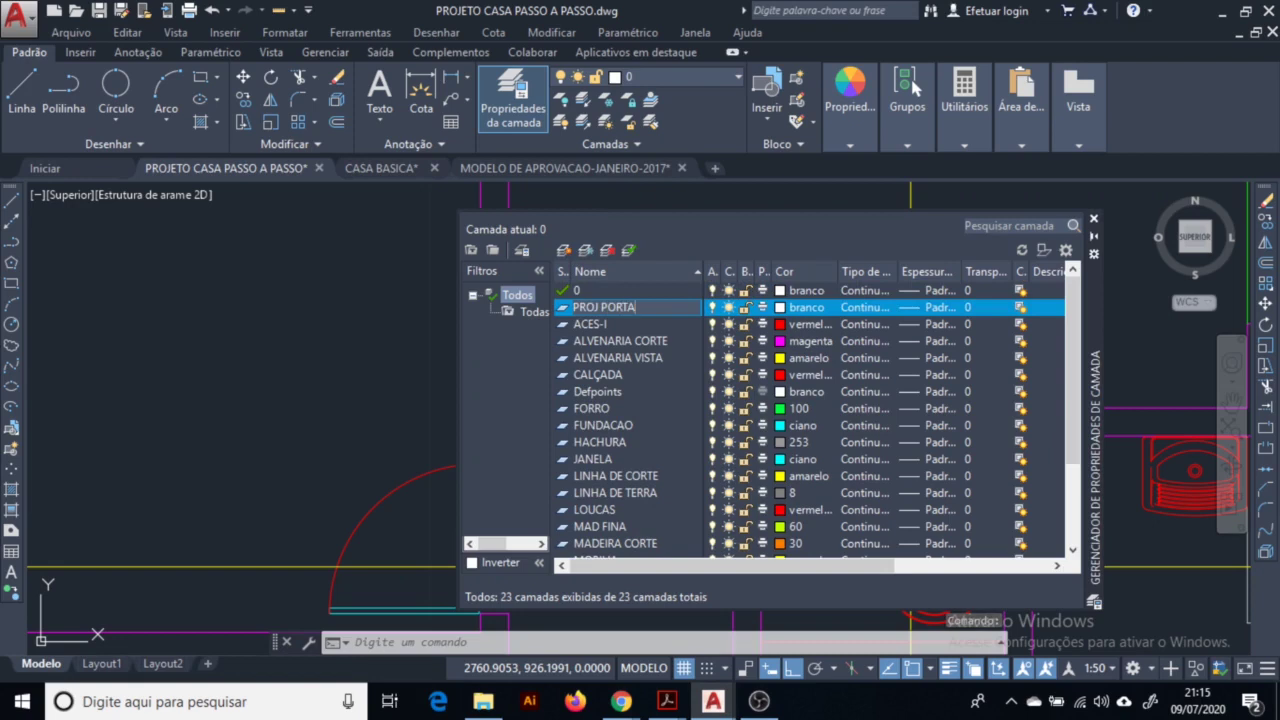
pyautogui.click(790, 307)
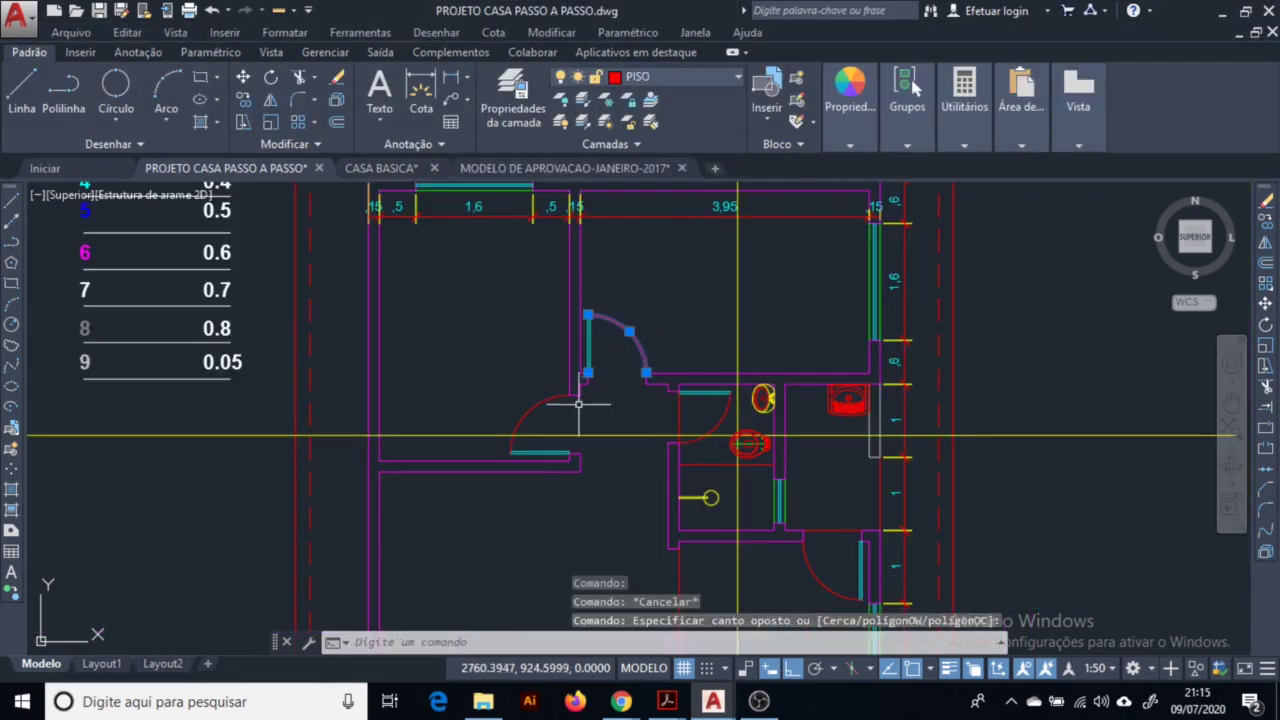
# Step: Select the upper and left door swings and their parts, then show the layer list
pyautogui.click(565, 405)
pyautogui.click(480, 408)
pyautogui.click(726, 422)
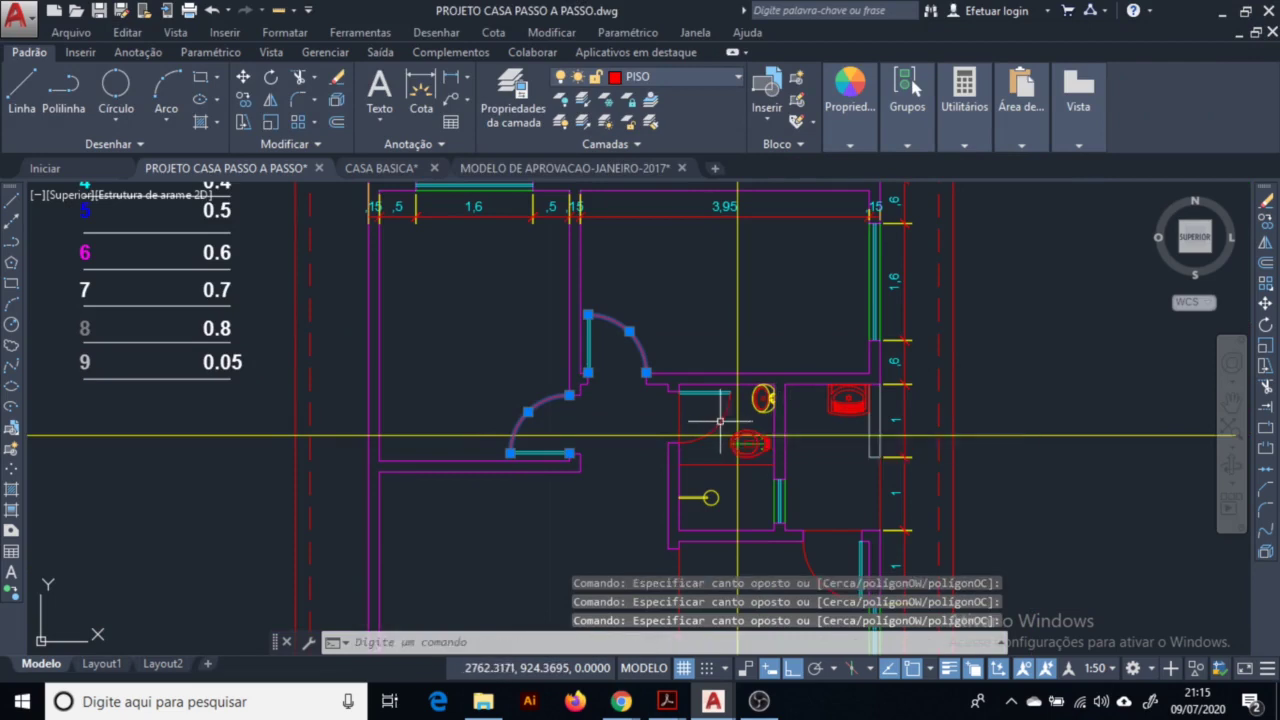
pyautogui.click(722, 423)
pyautogui.moveTo(728, 543); pyautogui.dragTo(728, 615, button='middle')
pyautogui.click(672, 76)
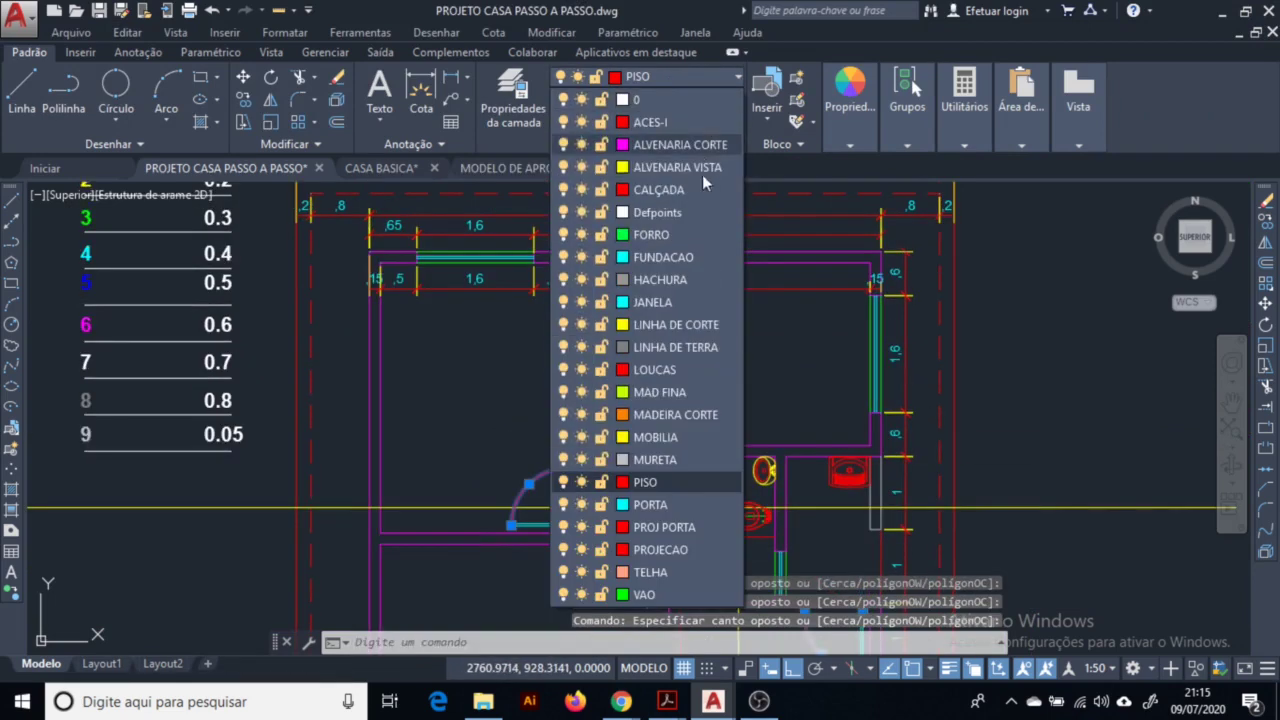
# Step: Move the selected door swings onto layer PROJ PORTA and pick the top wall's window line
pyautogui.click(691, 527)
pyautogui.press('Escape')
pyautogui.moveTo(487, 252); pyautogui.dragTo(755, 380, button='middle')
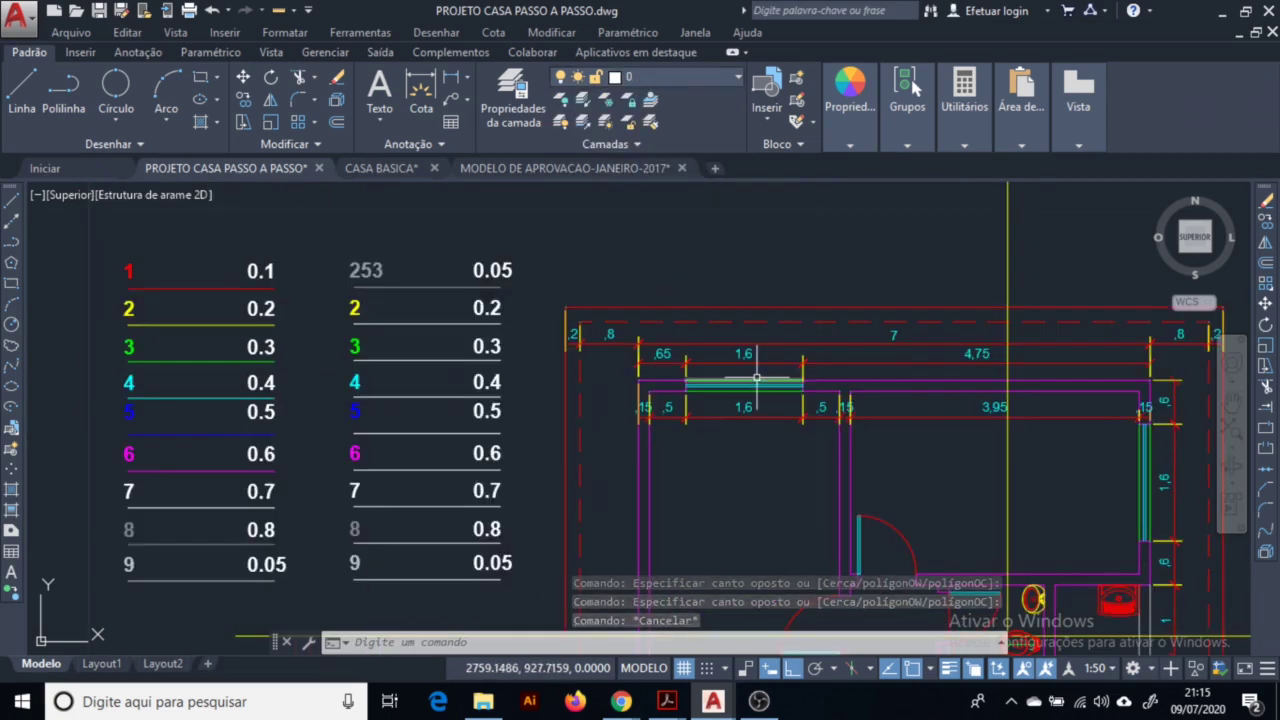
pyautogui.click(755, 380)
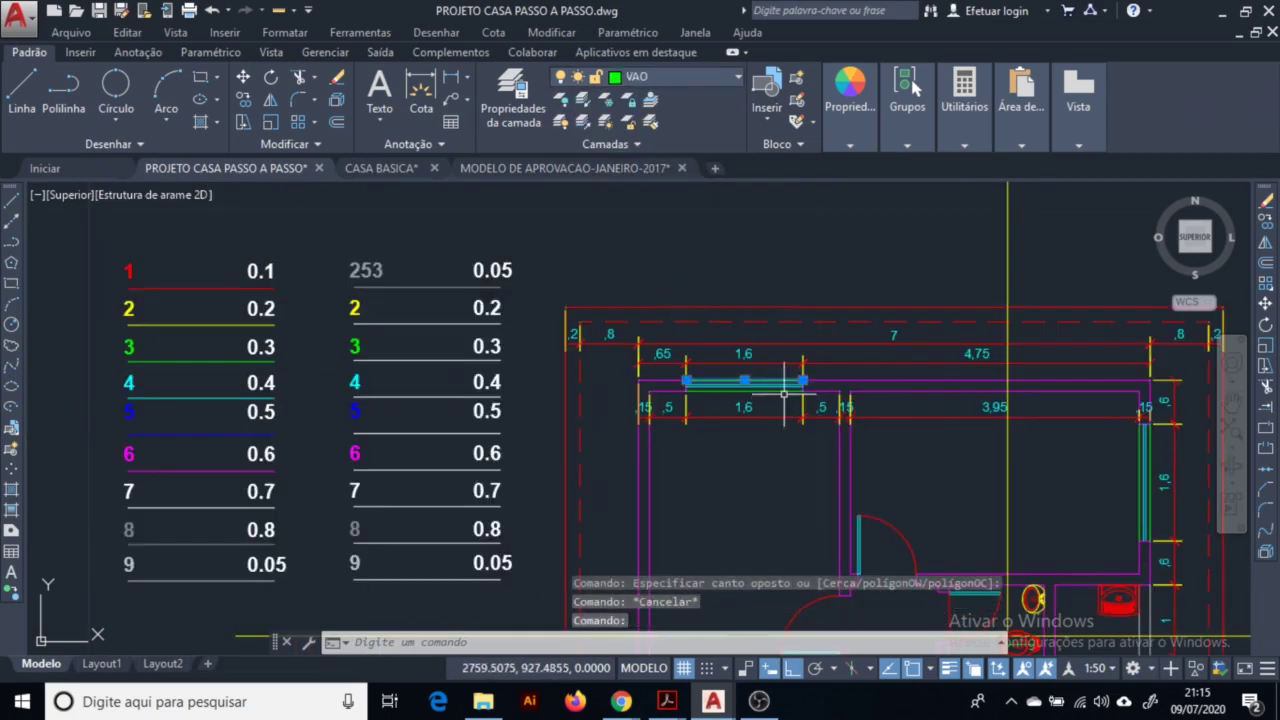
# Step: Change the VAO layer colour from green to yellow in Layer Properties
pyautogui.scroll(3, 784, 395)
pyautogui.scroll(3, 857, 234)
pyautogui.click(512, 100)
pyautogui.click(780, 543)
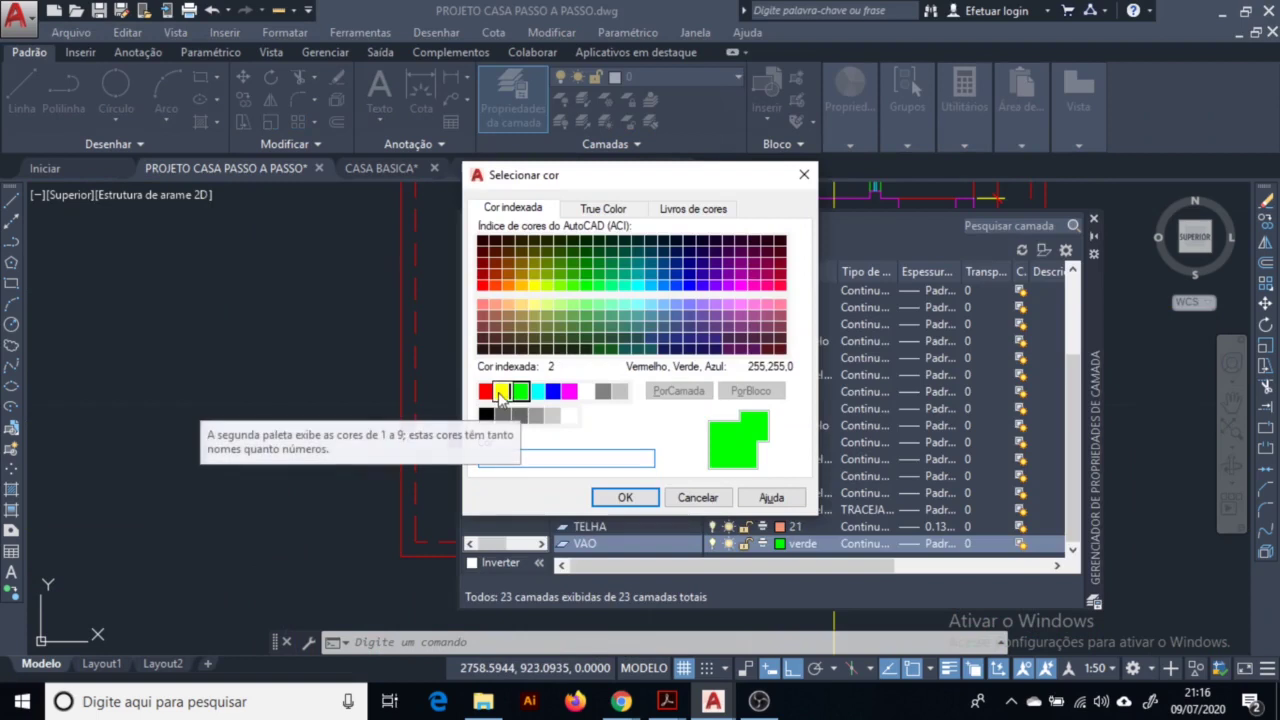
pyautogui.click(501, 392)
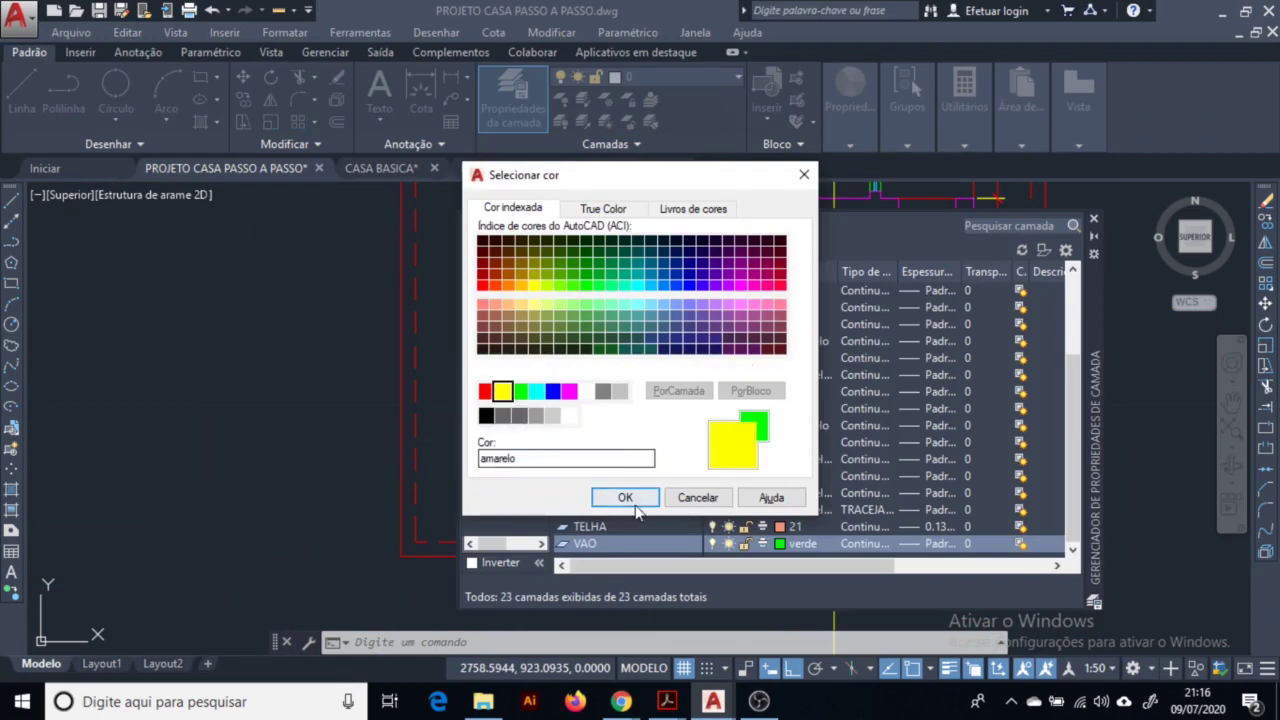
pyautogui.click(625, 497)
pyautogui.press('Escape')
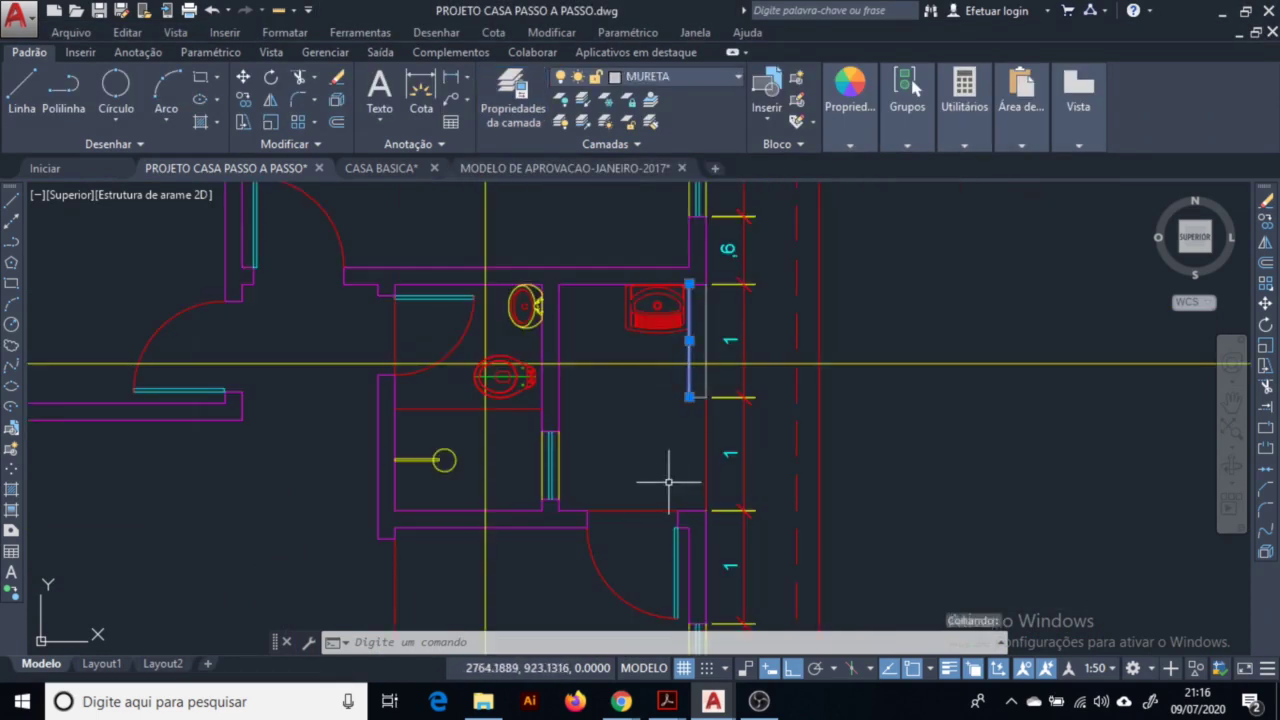
# Step: Select both sides of the low wall by the bathroom
pyautogui.press('Escape')
pyautogui.click(719, 346)
pyautogui.click(695, 398)
pyautogui.click(670, 406)
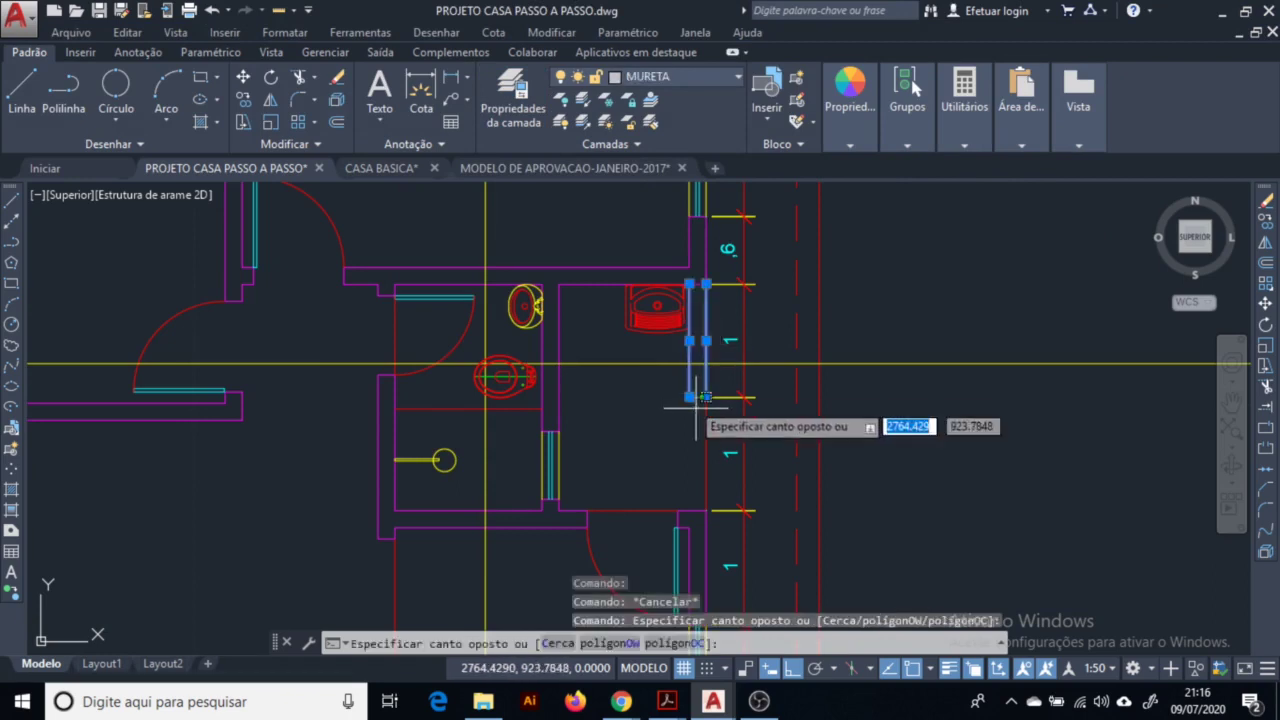
pyautogui.click(640, 430)
pyautogui.scroll(-2, 900, 600)
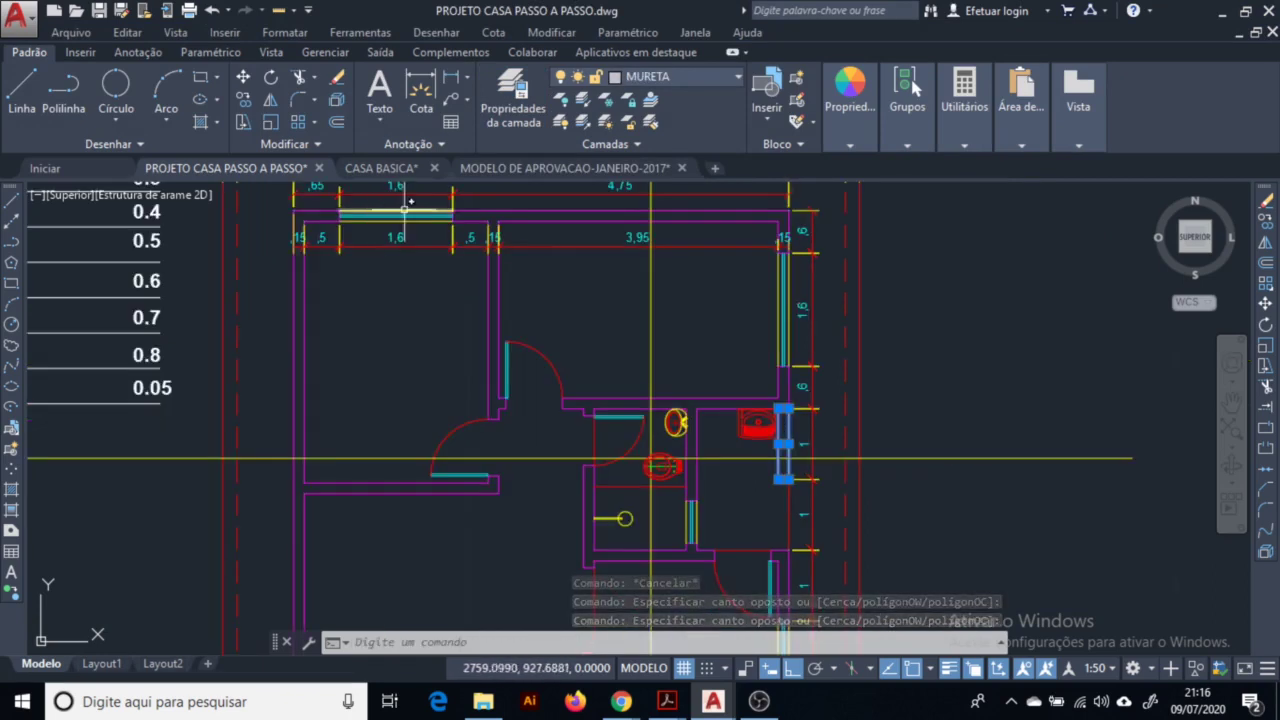
# Step: Set the MURETA and MOBILIA layer colours to red, checking the reference plan PDF in Acrobat
pyautogui.click(503, 117)
pyautogui.click(782, 459)
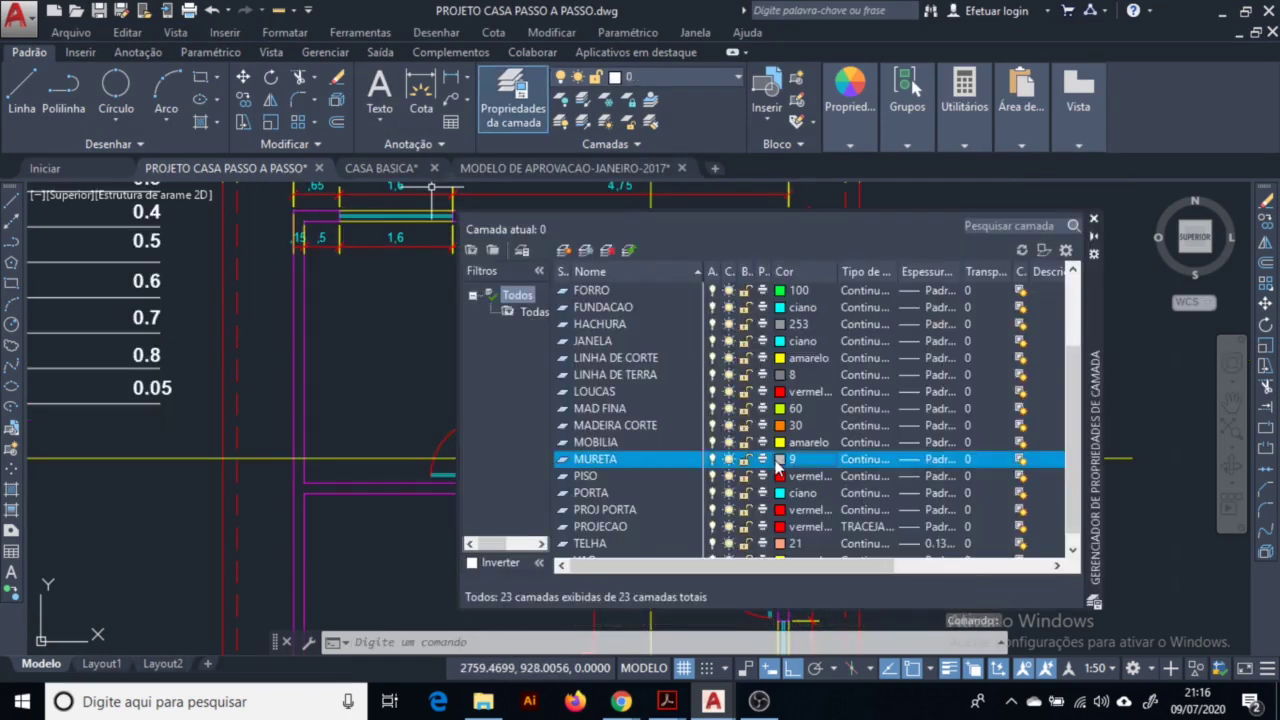
pyautogui.click(486, 390)
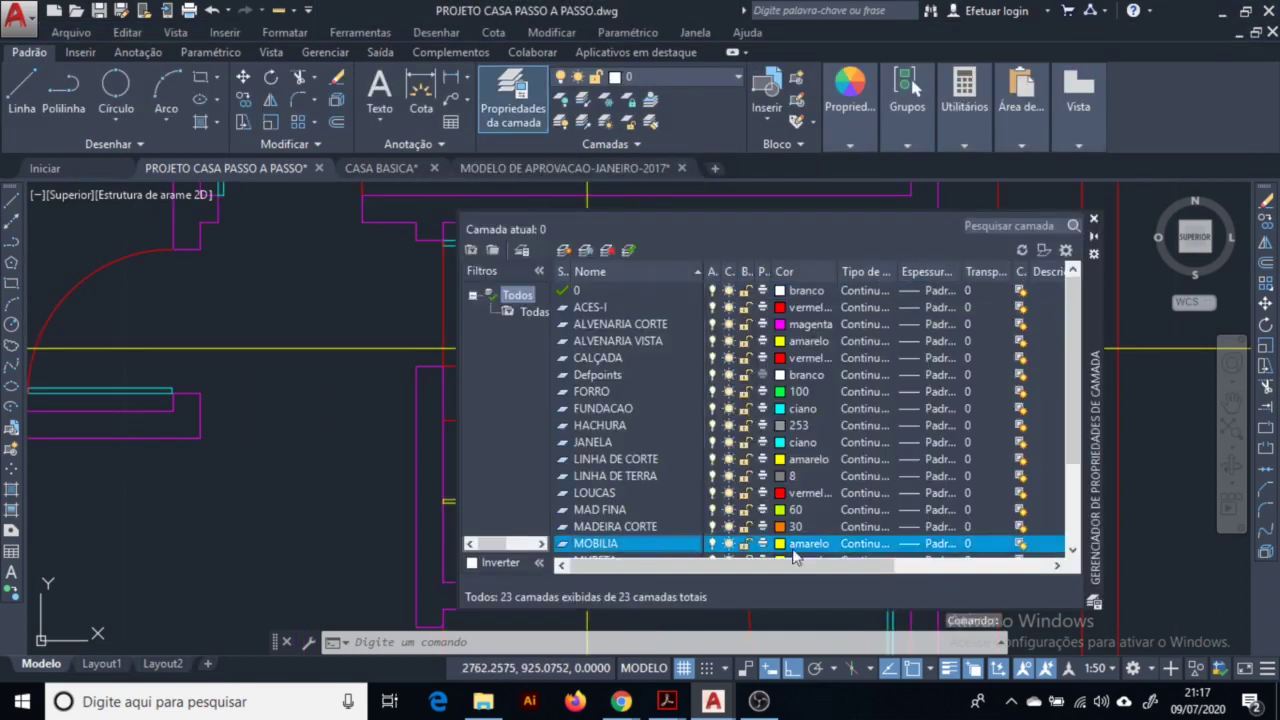
pyautogui.click(781, 543)
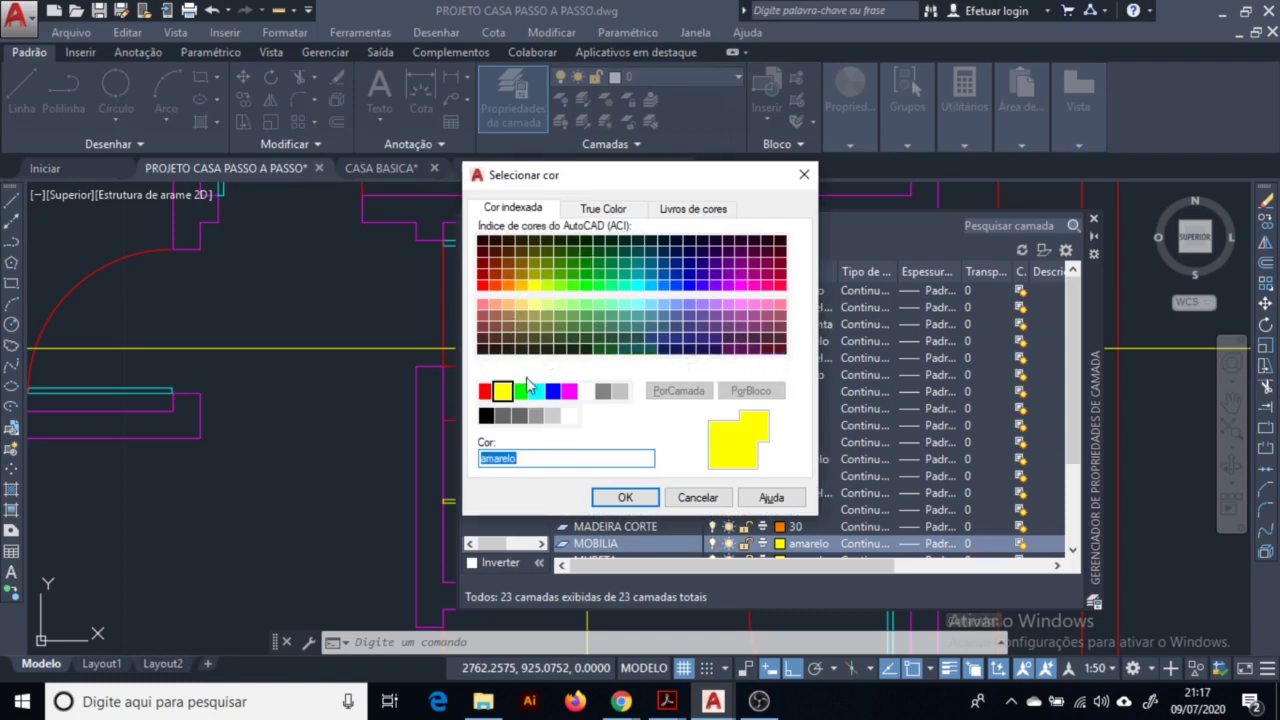
pyautogui.click(486, 392)
pyautogui.click(624, 498)
pyautogui.moveTo(667, 702)
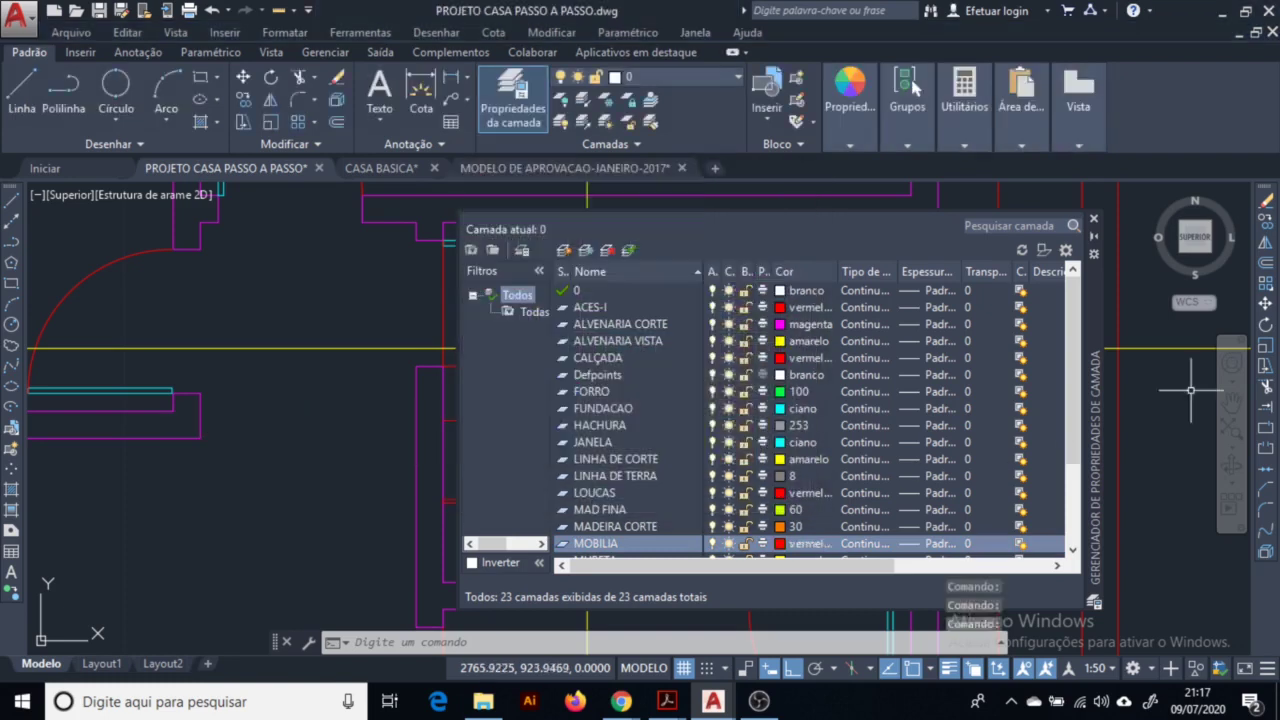
pyautogui.click(680, 703)
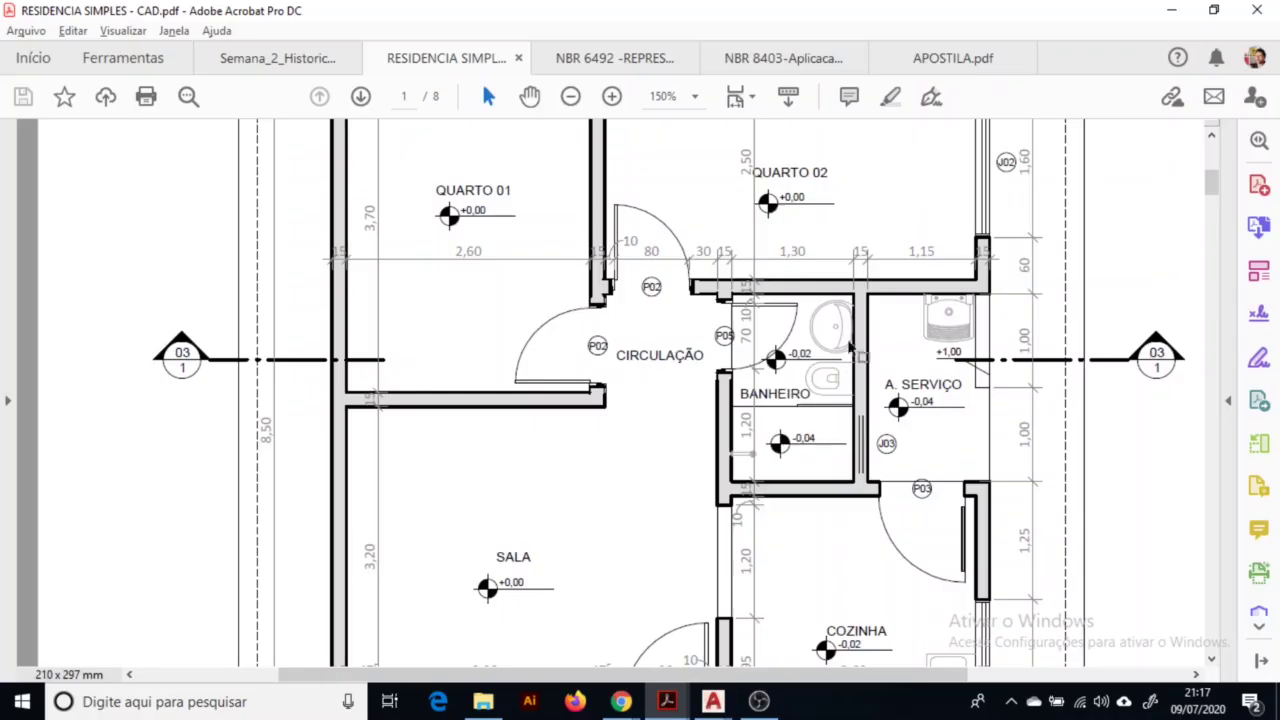
pyautogui.hotkey('alt', 'Tab')
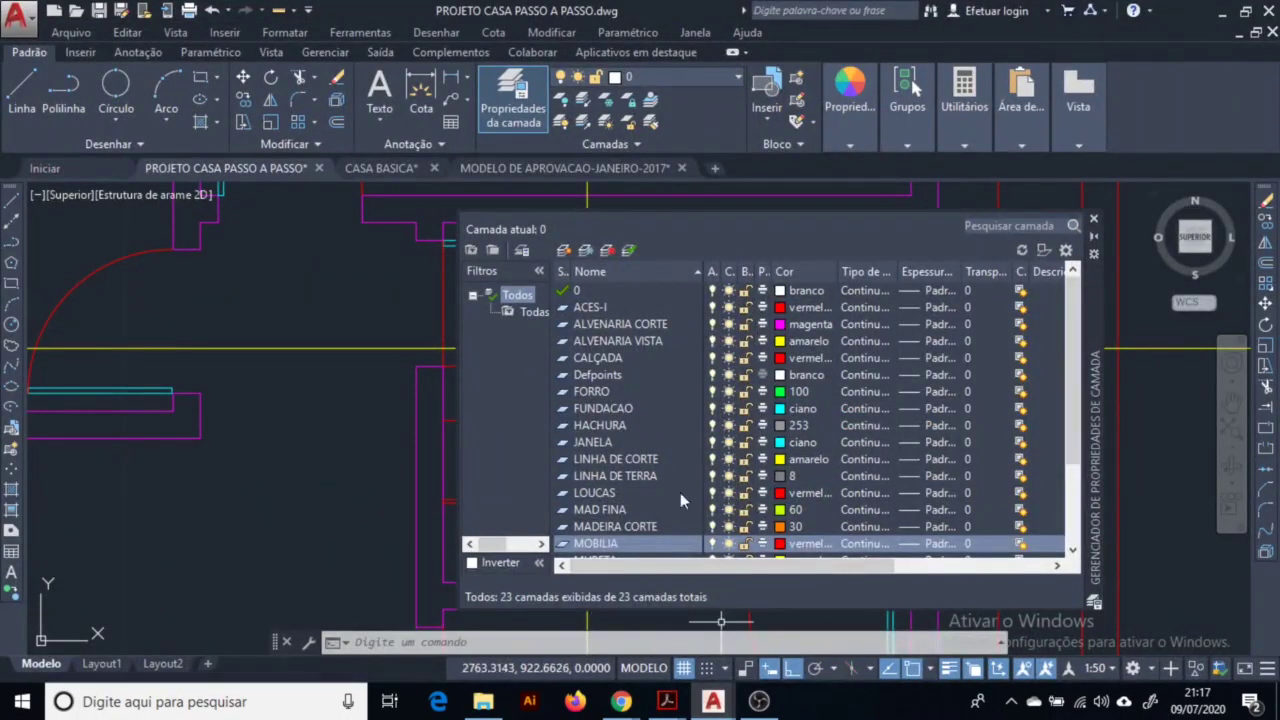
# Step: Change the MOBILIA layer colour to grey 9
pyautogui.click(343, 471)
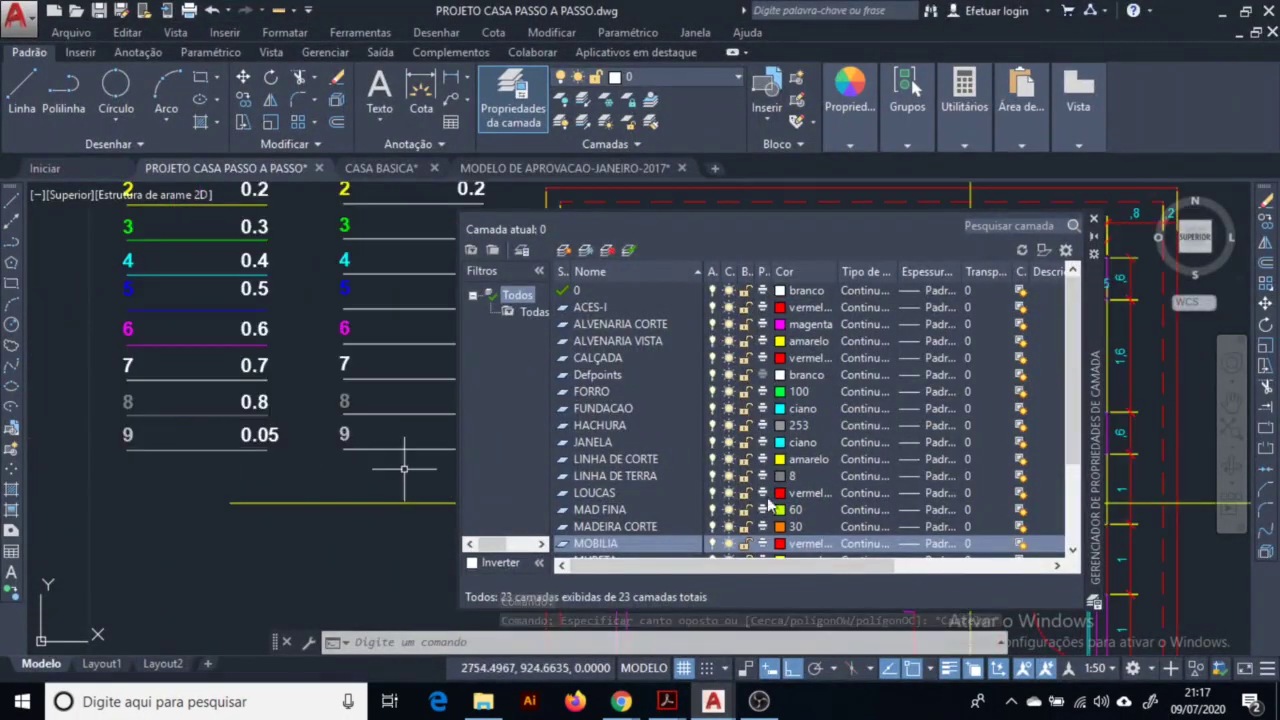
pyautogui.press('Escape')
pyautogui.click(781, 544)
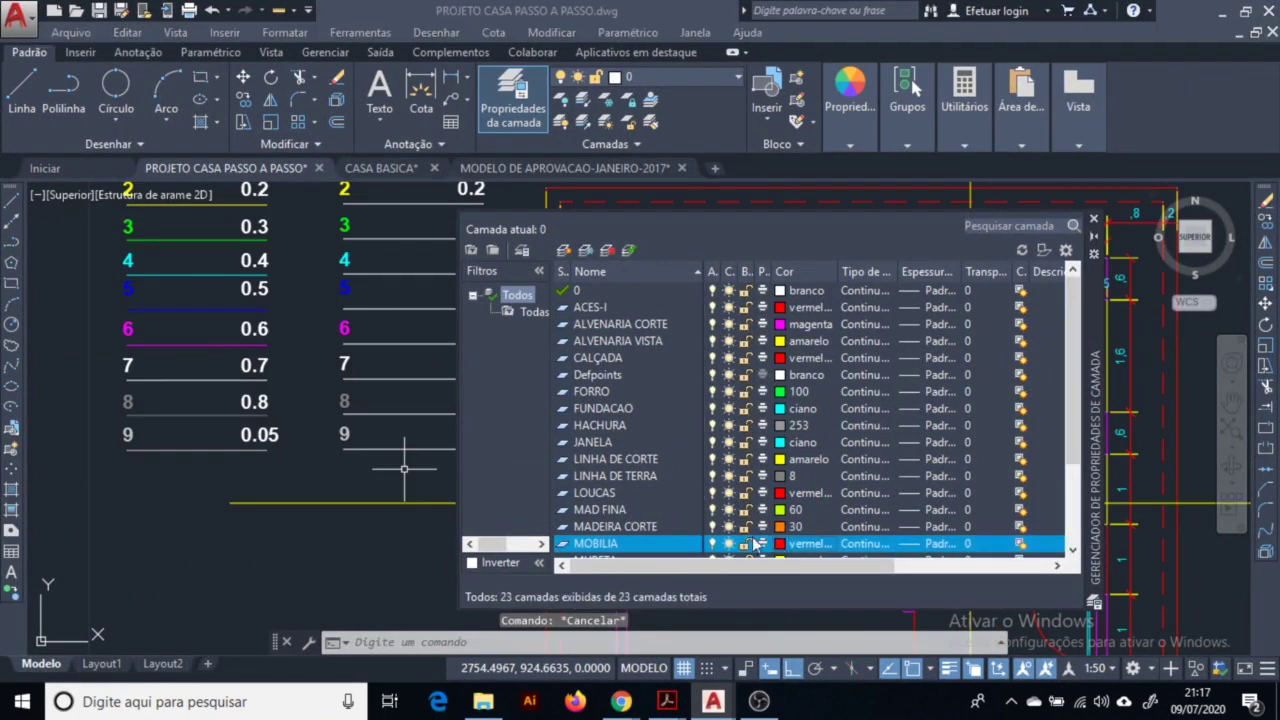
pyautogui.click(620, 391)
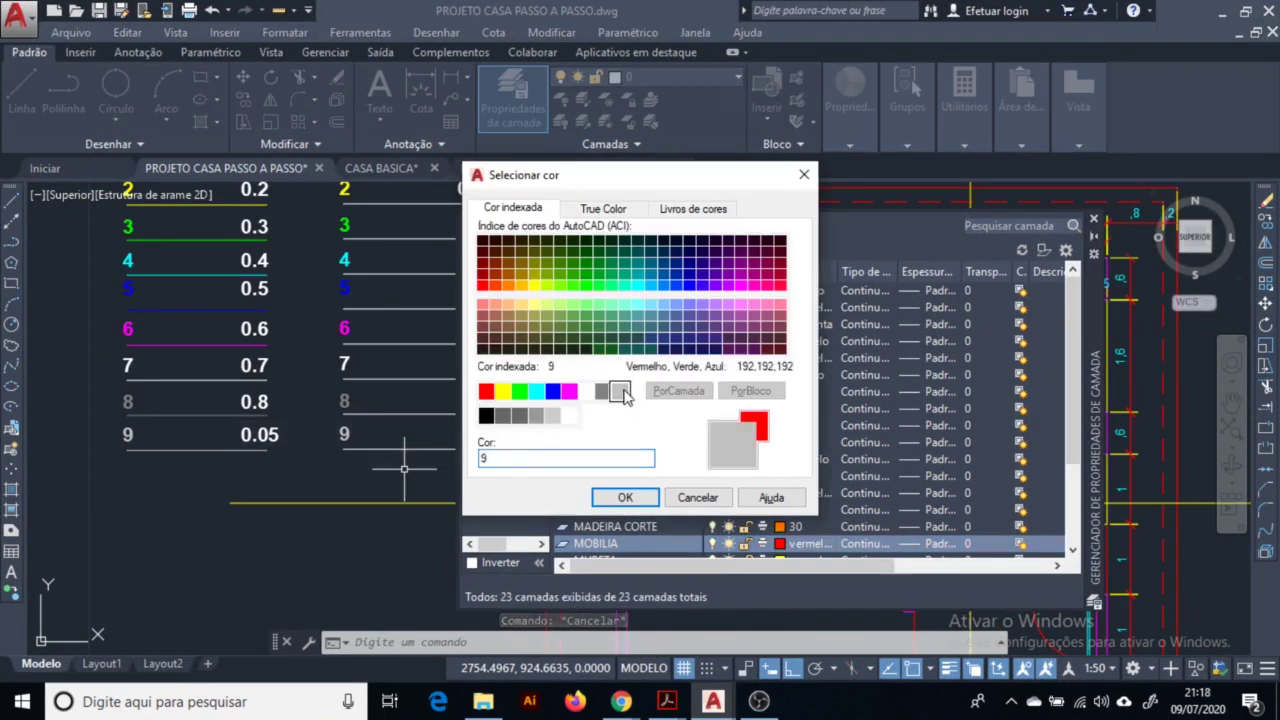
pyautogui.click(625, 497)
# Step: Move the bathroom fixtures, including the toilet and urinal, onto the MOBILIA layer
pyautogui.scroll(3, 780, 360)
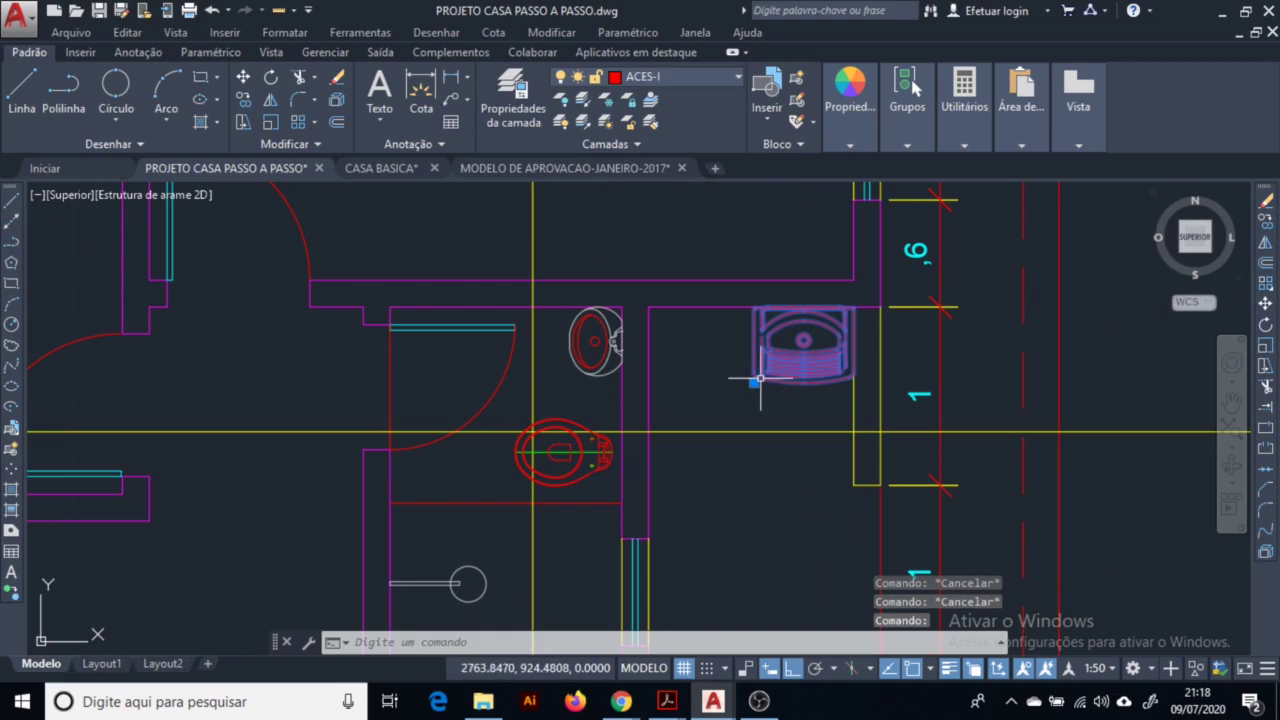
pyautogui.click(565, 452)
pyautogui.click(596, 342)
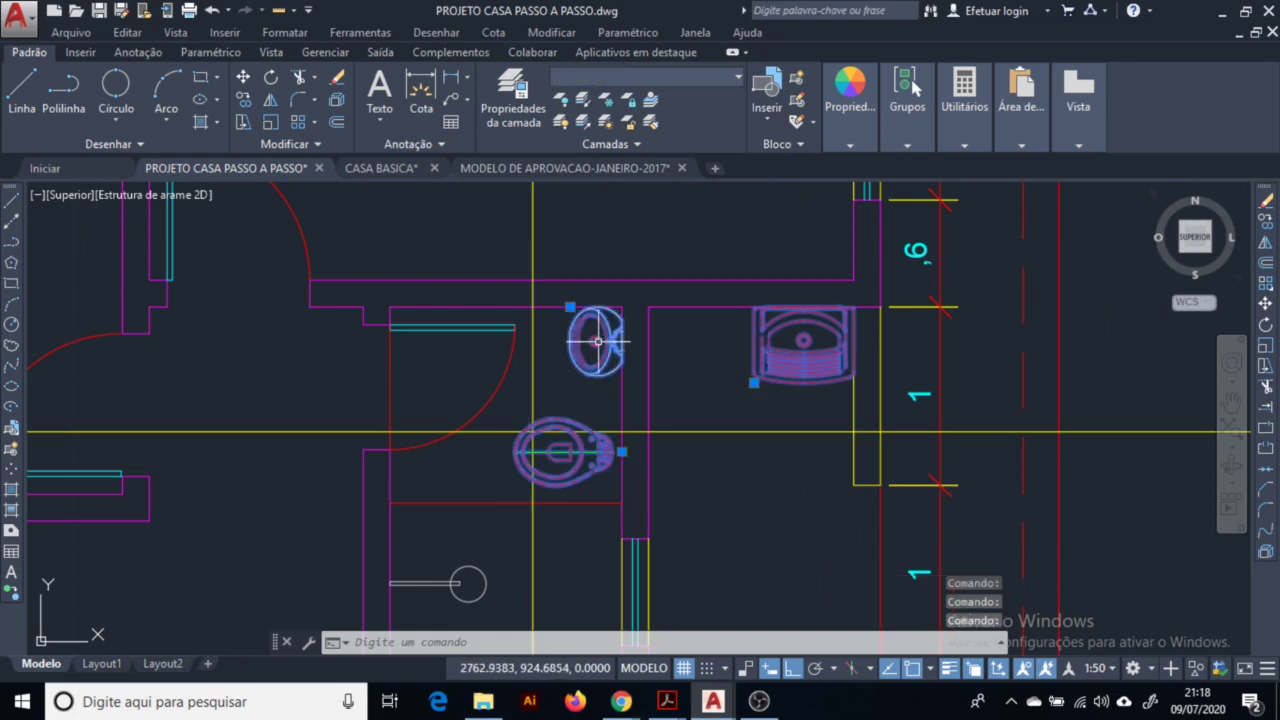
pyautogui.click(678, 72)
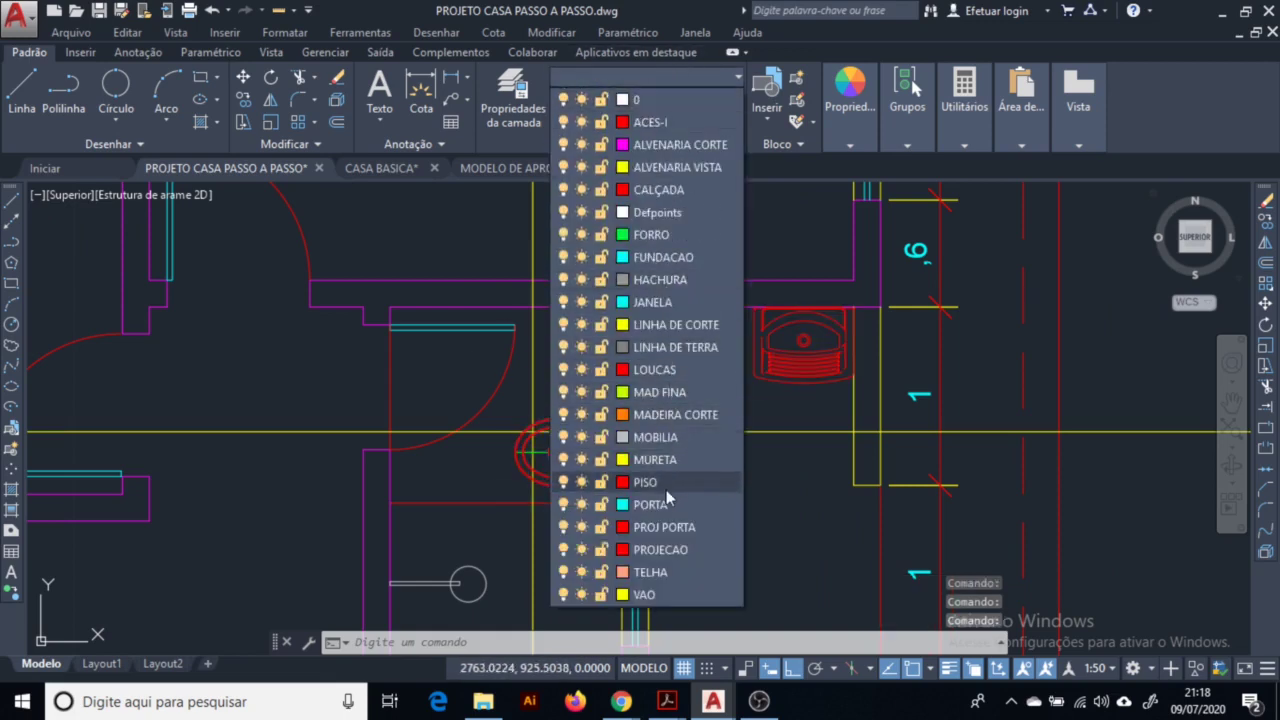
pyautogui.click(660, 437)
pyautogui.press('Escape')
# Step: Reselect the urinal, then review the MOBILIA layer in Layer Properties
pyautogui.scroll(2, 459, 326)
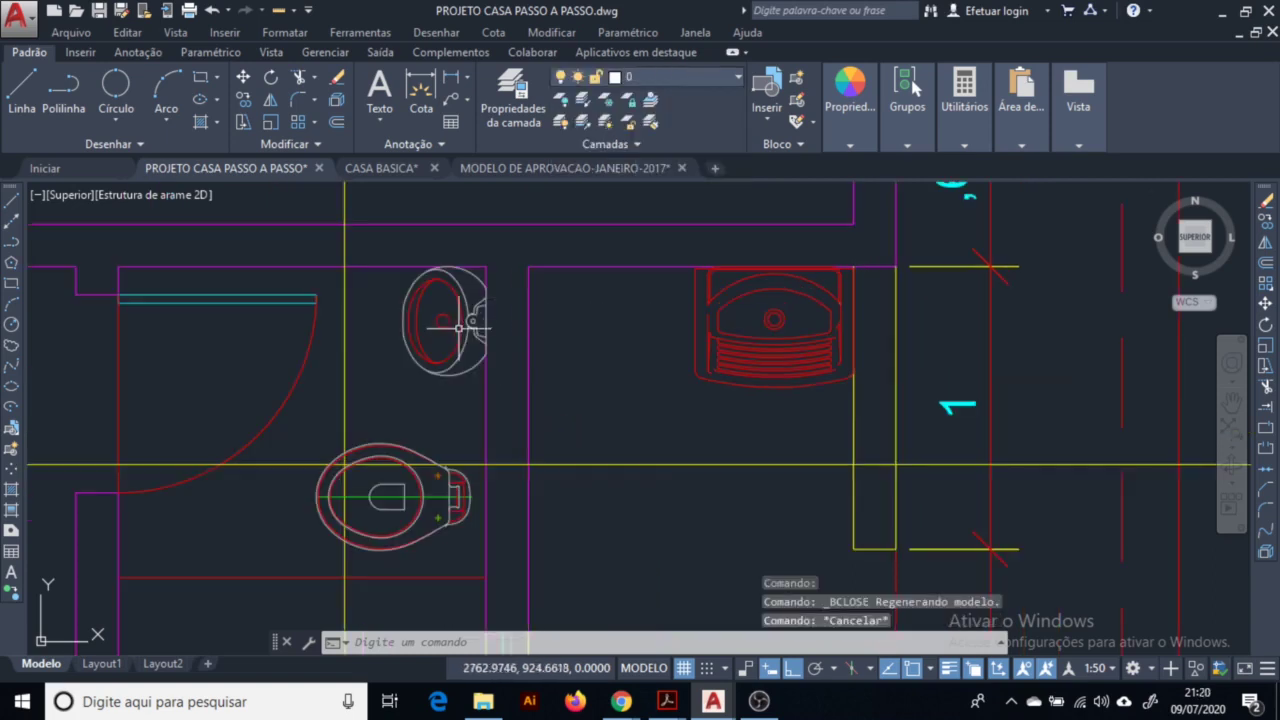
pyautogui.click(485, 302)
pyautogui.click(405, 350)
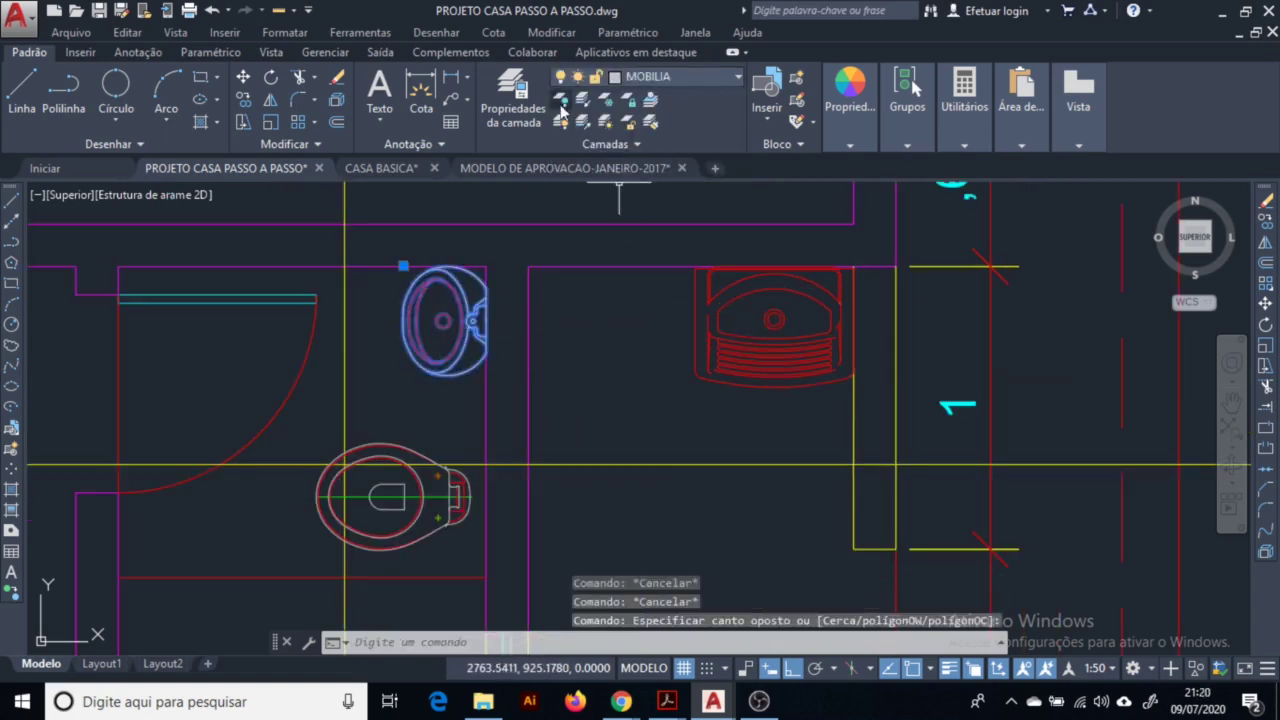
pyautogui.press('Escape')
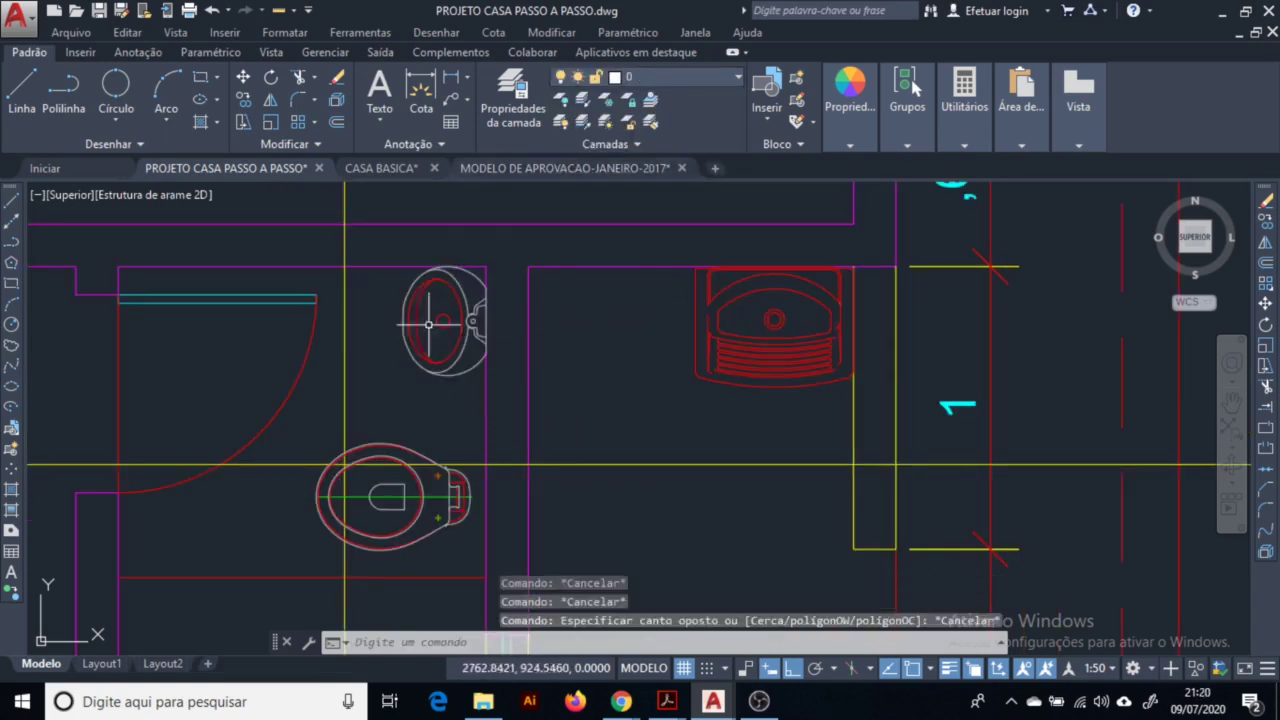
pyautogui.click(513, 95)
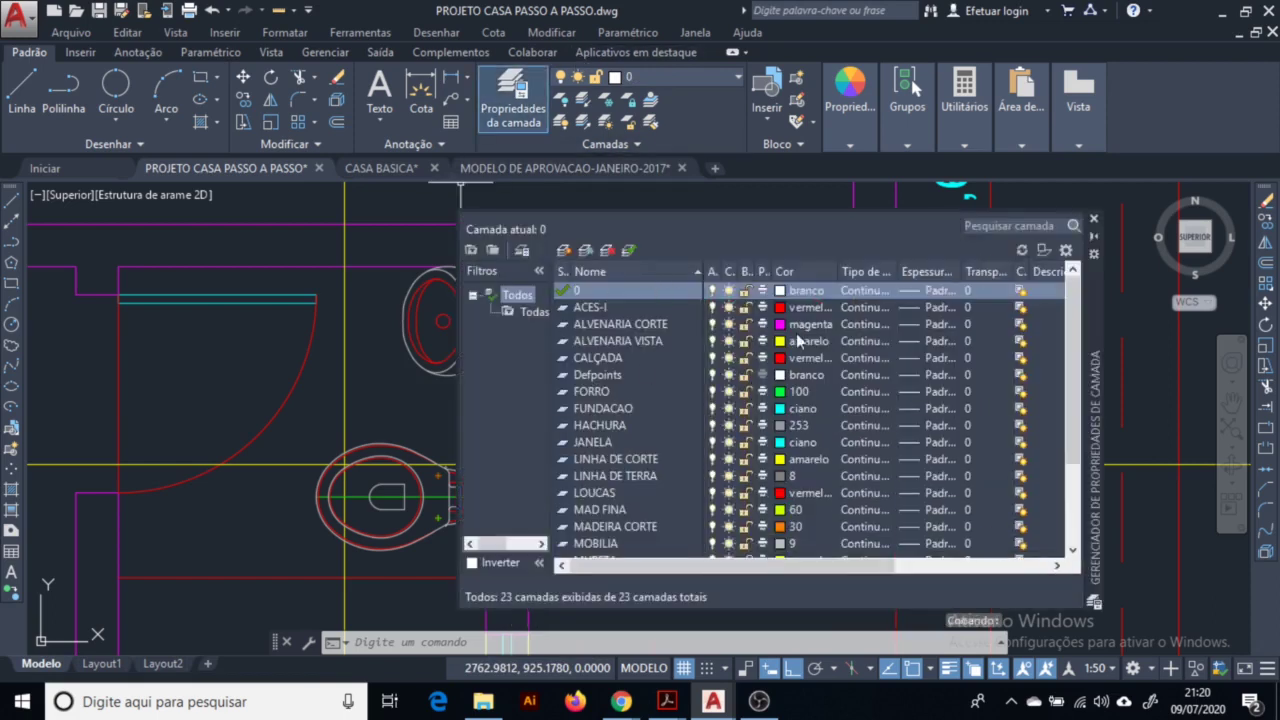
pyautogui.scroll(-2, 798, 341)
pyautogui.click(740, 442)
pyautogui.click(1093, 219)
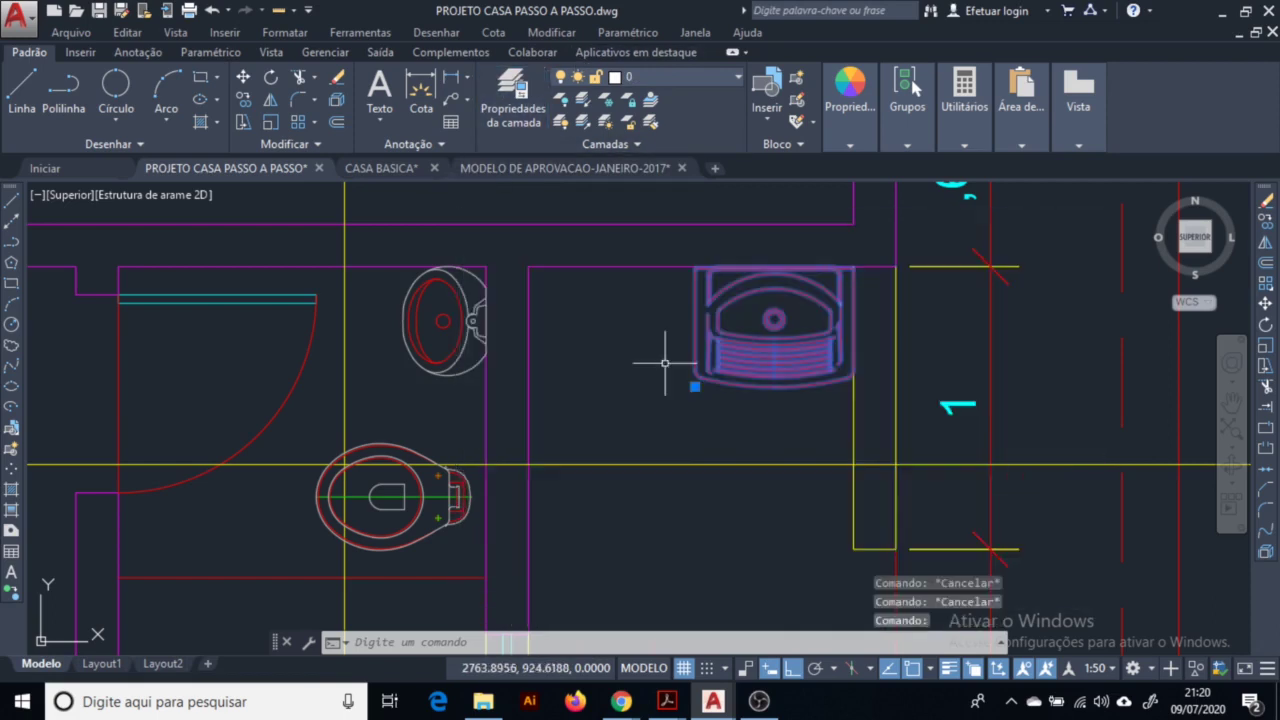
# Step: In the Block Editor, set all of the sink block's lines to PorCamada colour
pyautogui.doubleClick(730, 335)
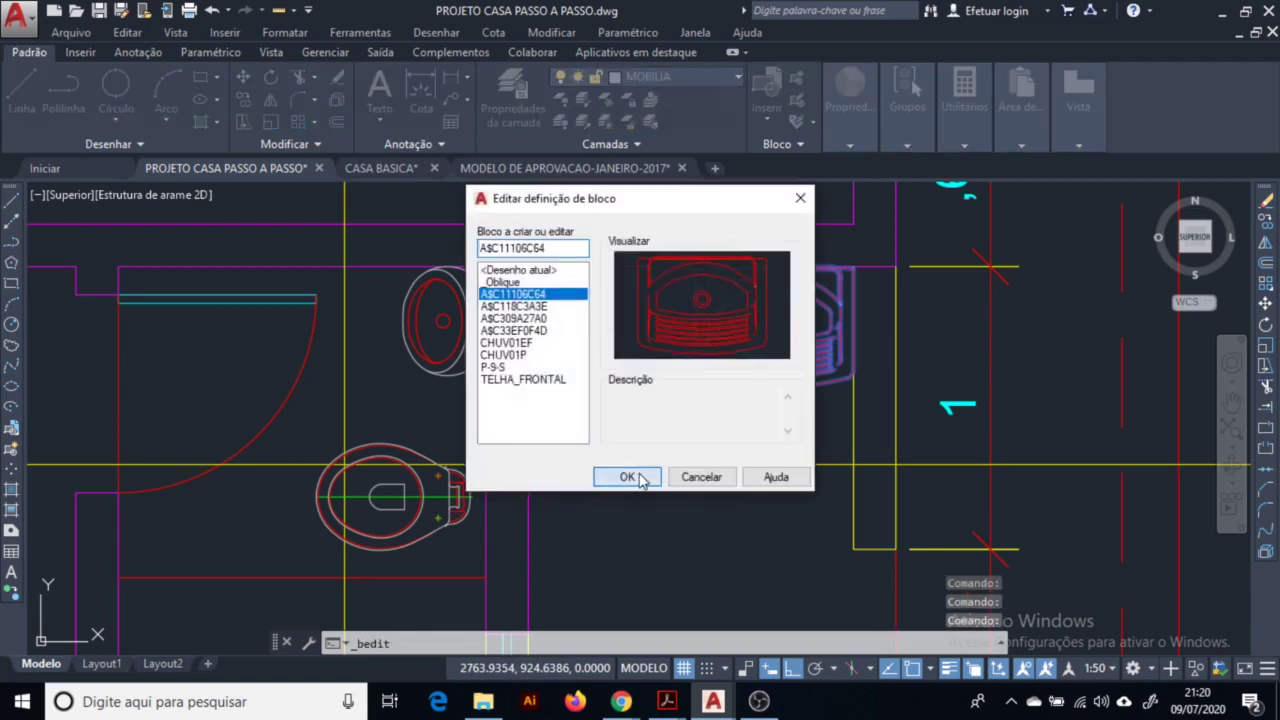
pyautogui.click(641, 480)
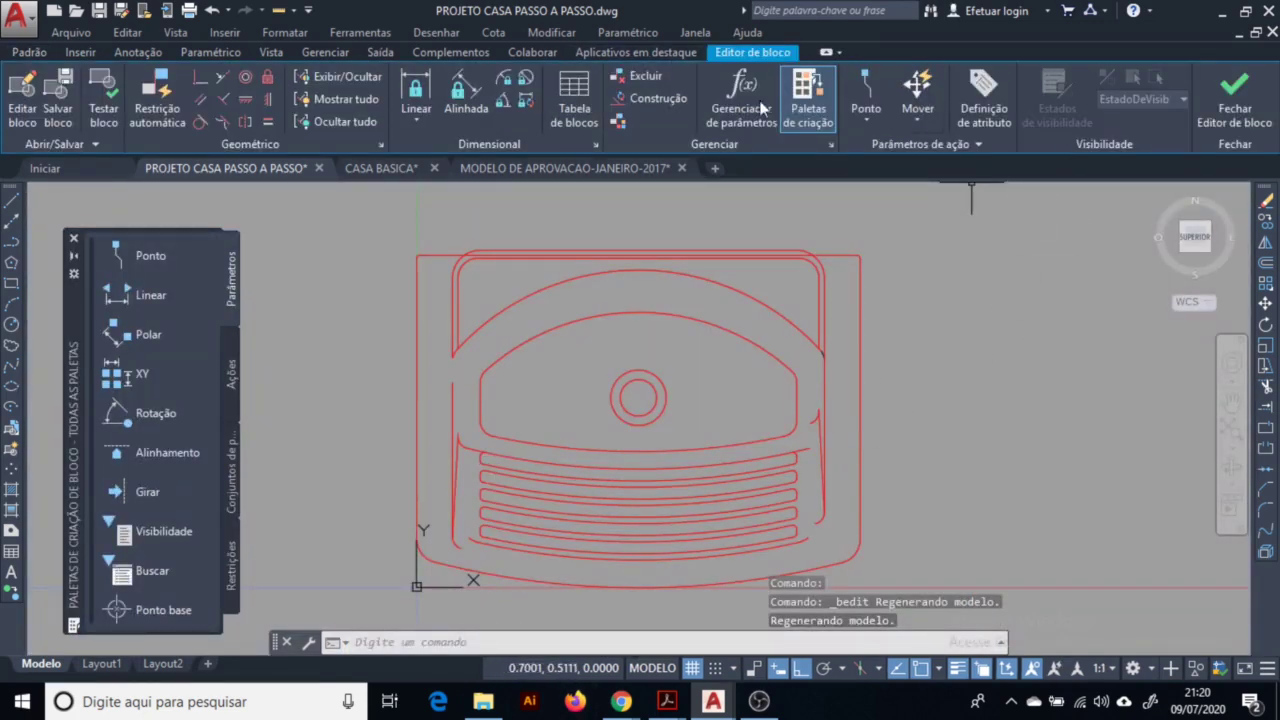
pyautogui.click(911, 234)
pyautogui.click(373, 585)
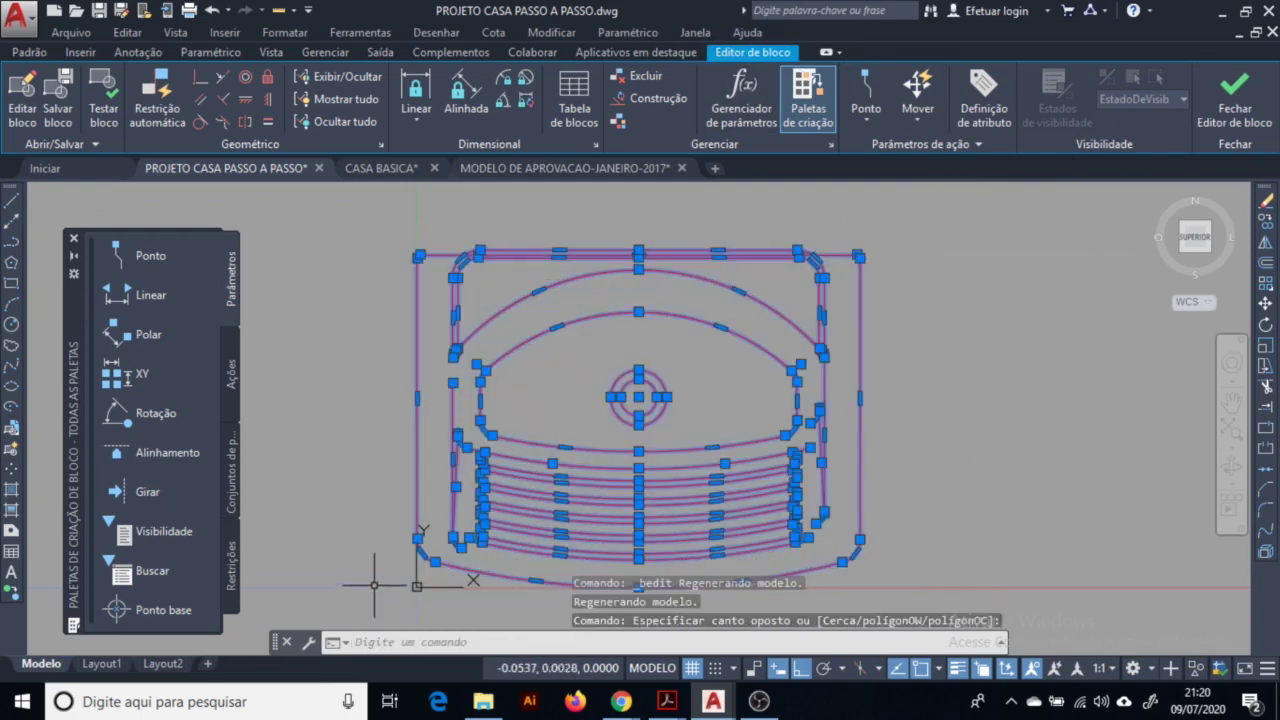
pyautogui.click(29, 54)
pyautogui.click(743, 80)
pyautogui.click(855, 144)
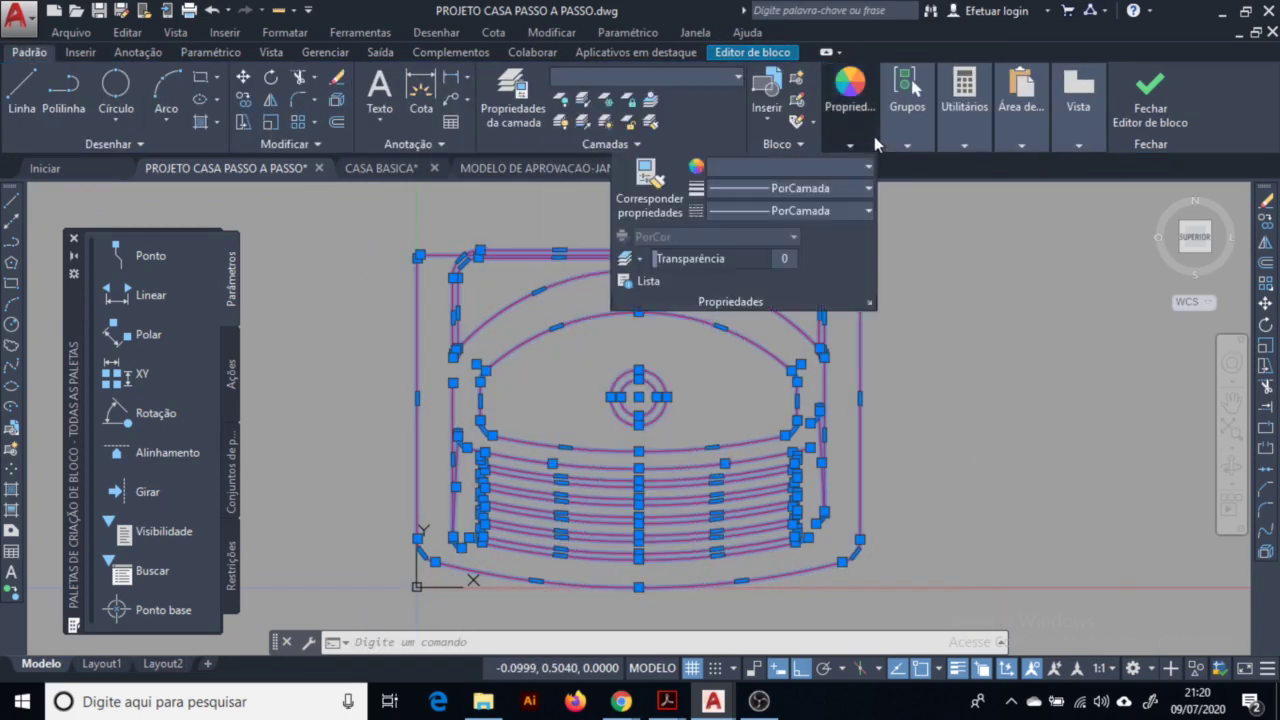
pyautogui.click(829, 167)
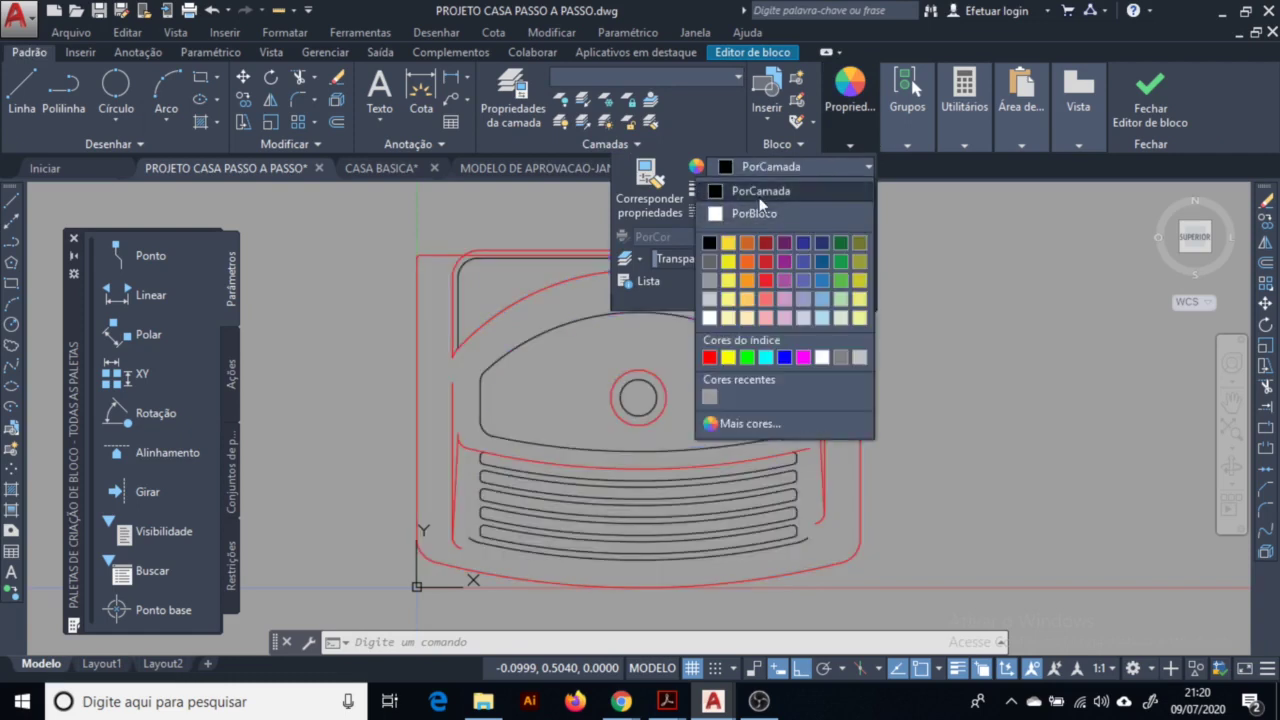
pyautogui.click(745, 190)
# Step: Put the sink block's lines on layer 0 and save the block changes
pyautogui.moveTo(390, 225); pyautogui.dragTo(914, 610)
pyautogui.click(688, 73)
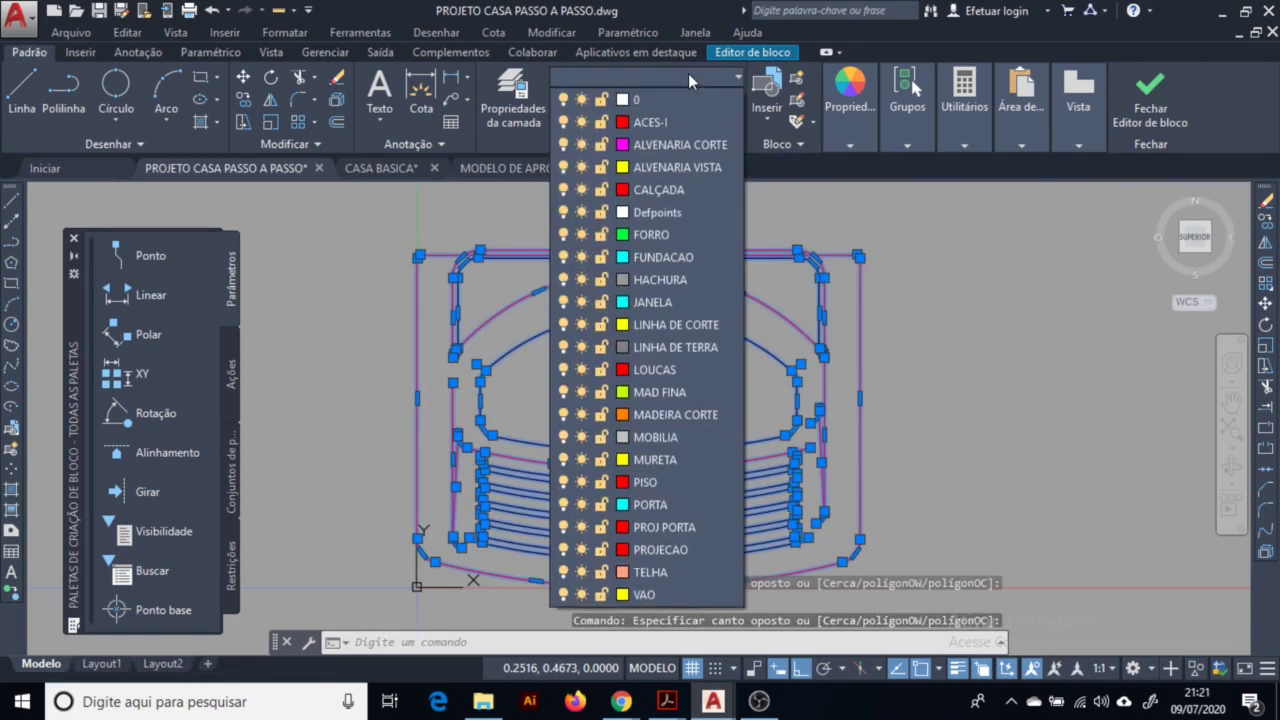
pyautogui.click(687, 490)
pyautogui.press('Escape')
pyautogui.press('Escape')
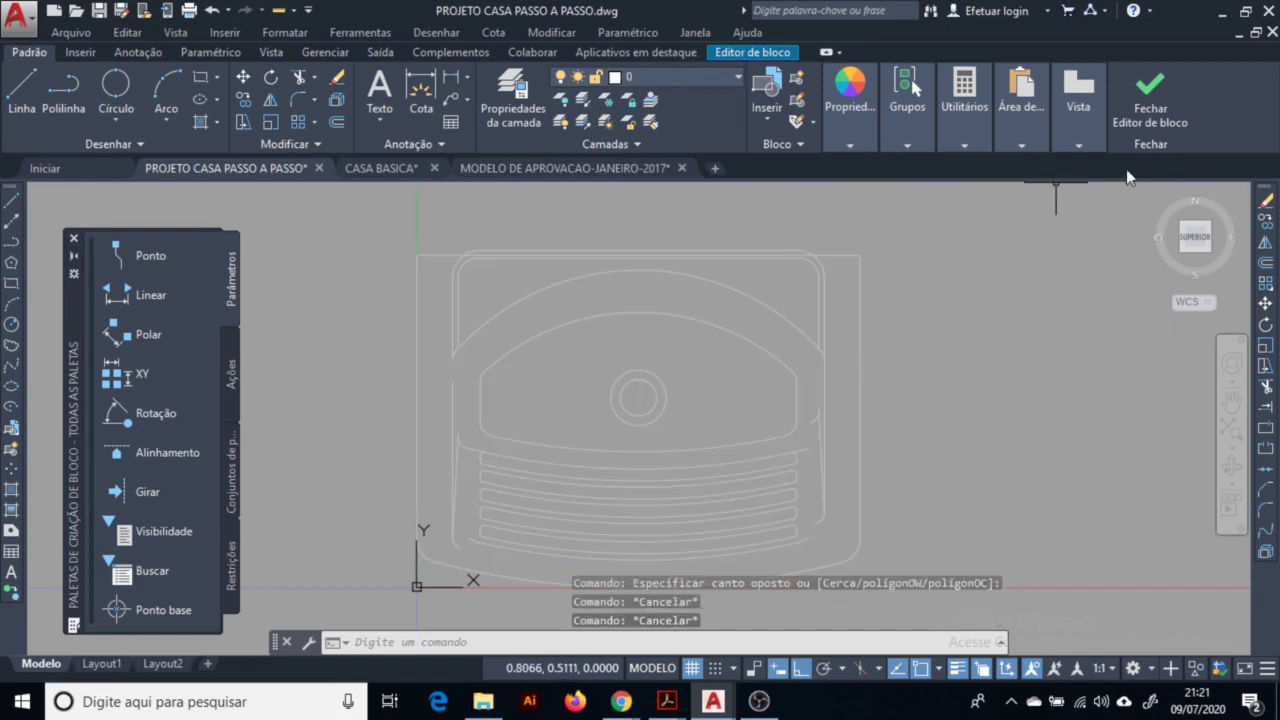
pyautogui.click(1152, 133)
pyautogui.click(608, 322)
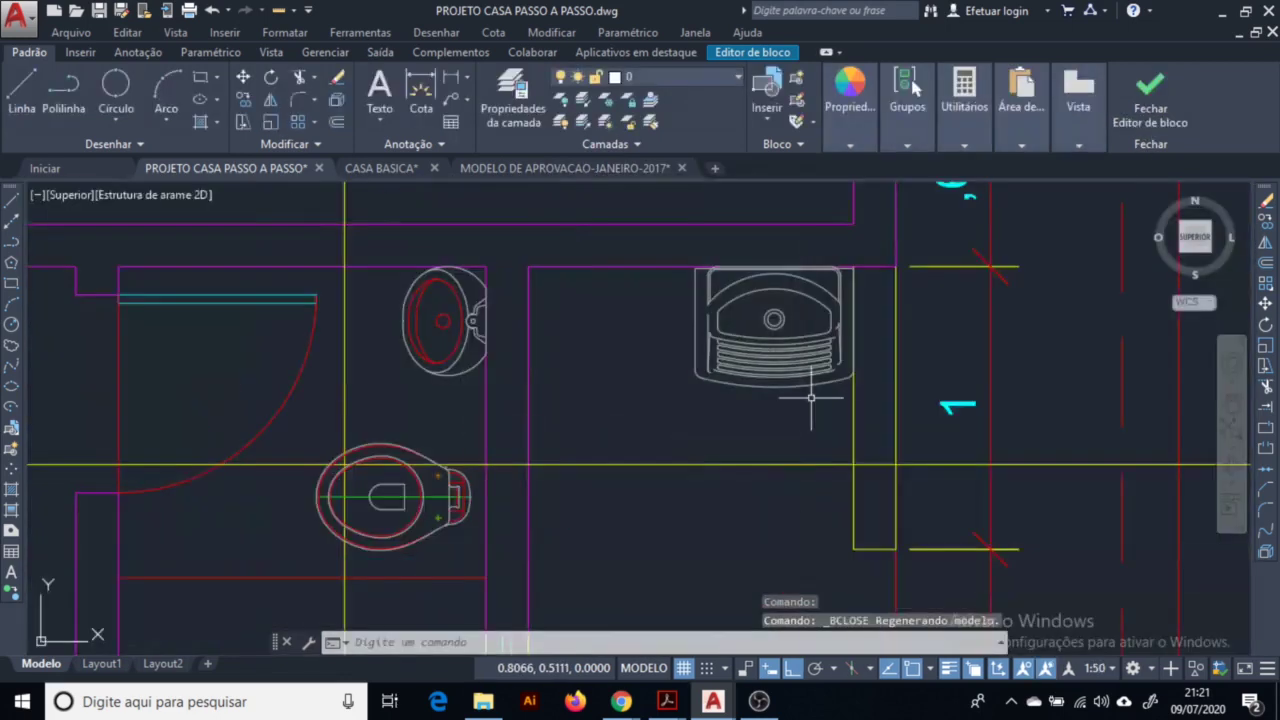
# Step: Open the urinal block in the Block Editor, select all its lines, and view their properties
pyautogui.doubleClick(432, 330)
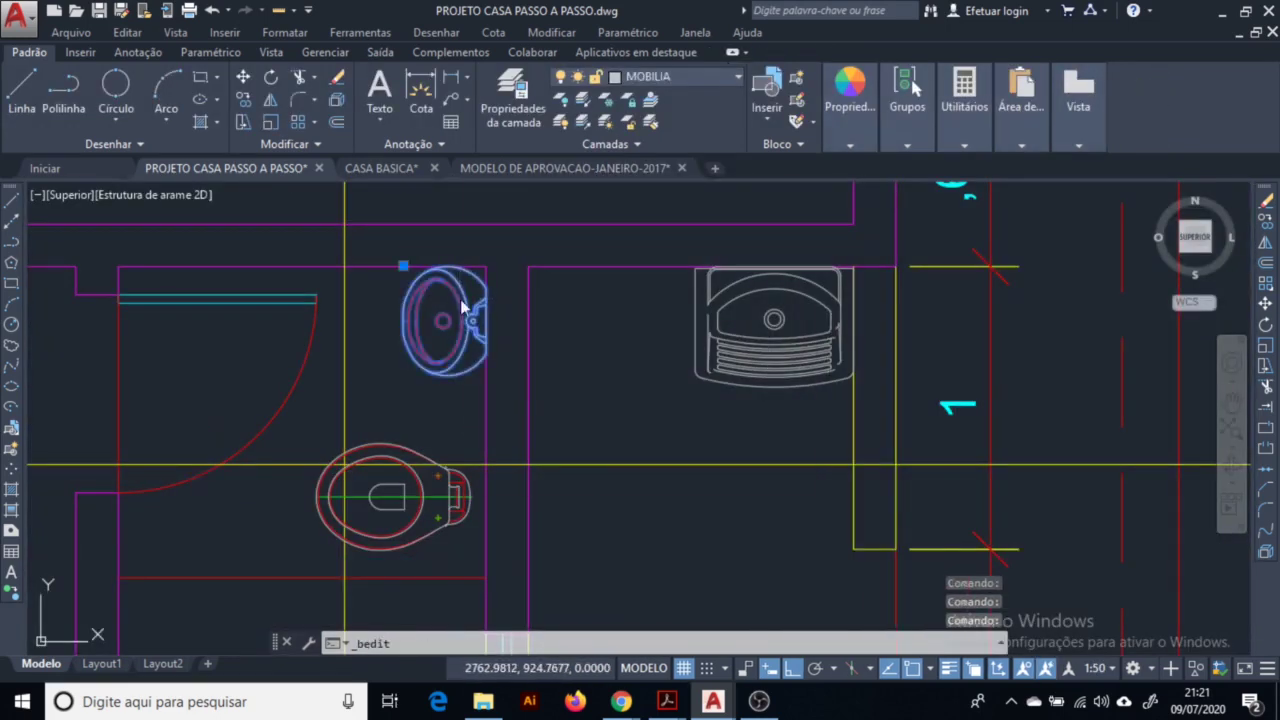
pyautogui.click(645, 478)
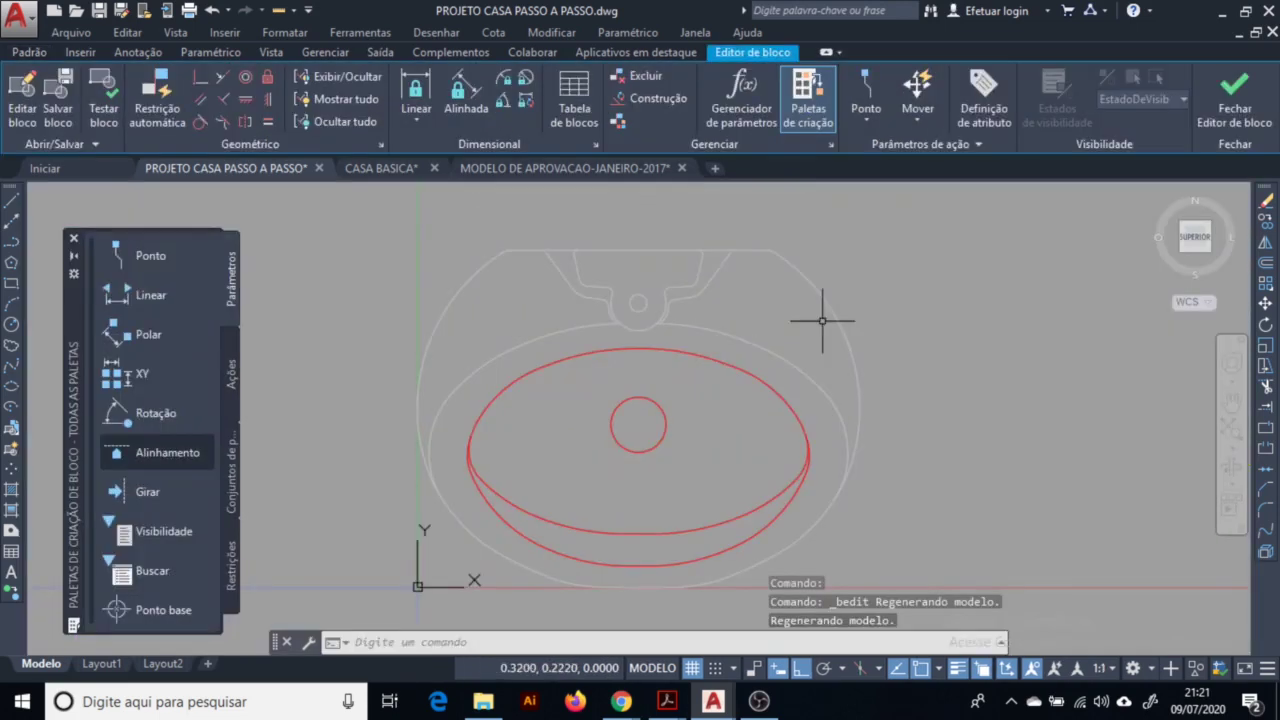
pyautogui.click(912, 240)
pyautogui.click(400, 545)
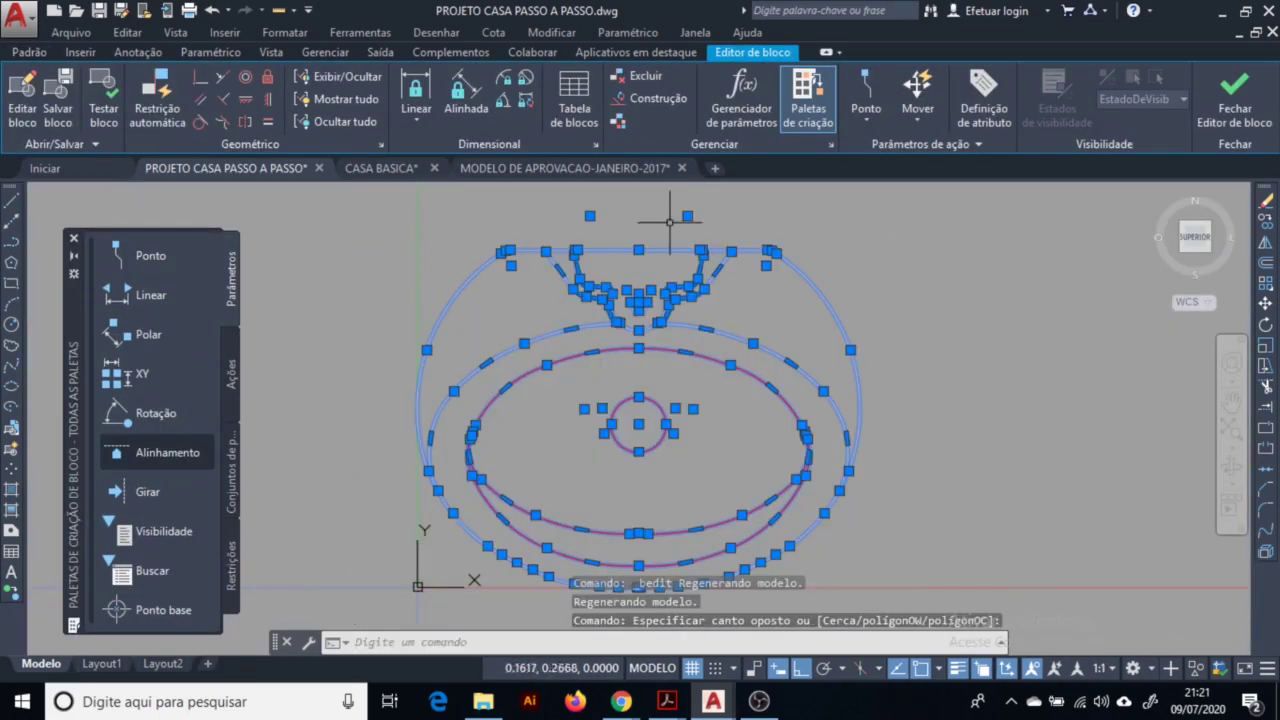
pyautogui.click(29, 52)
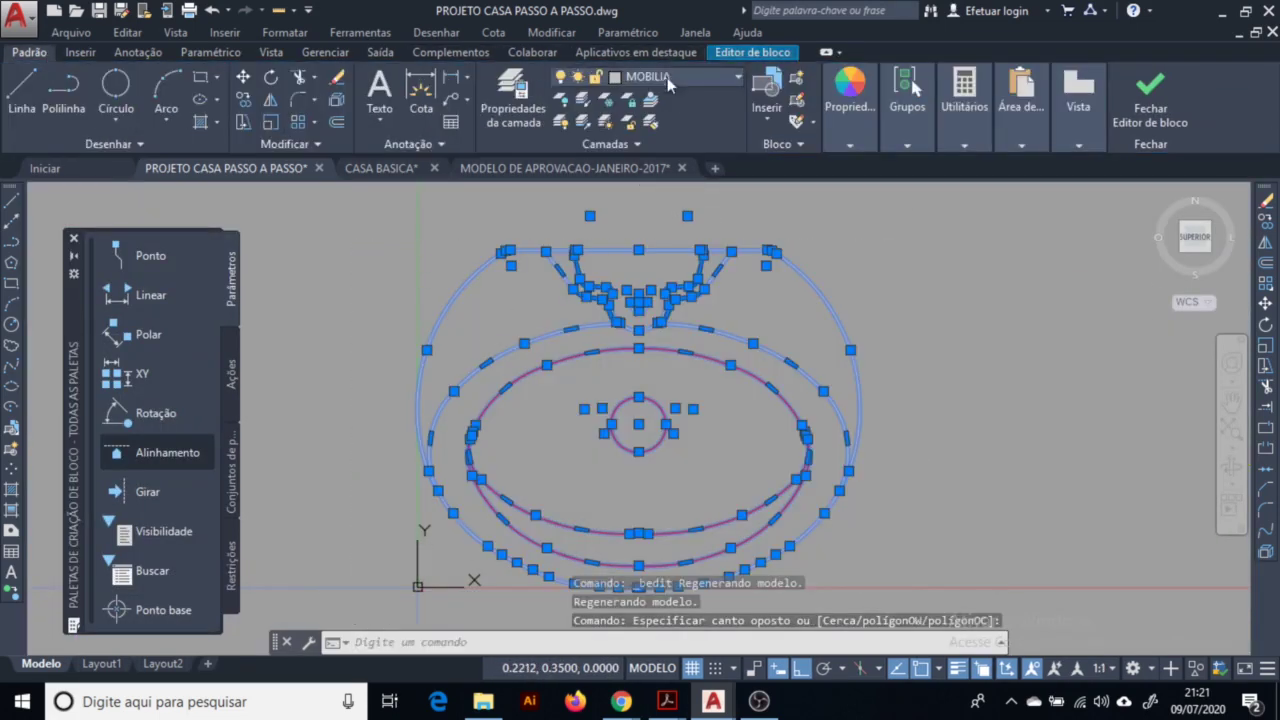
pyautogui.click(855, 147)
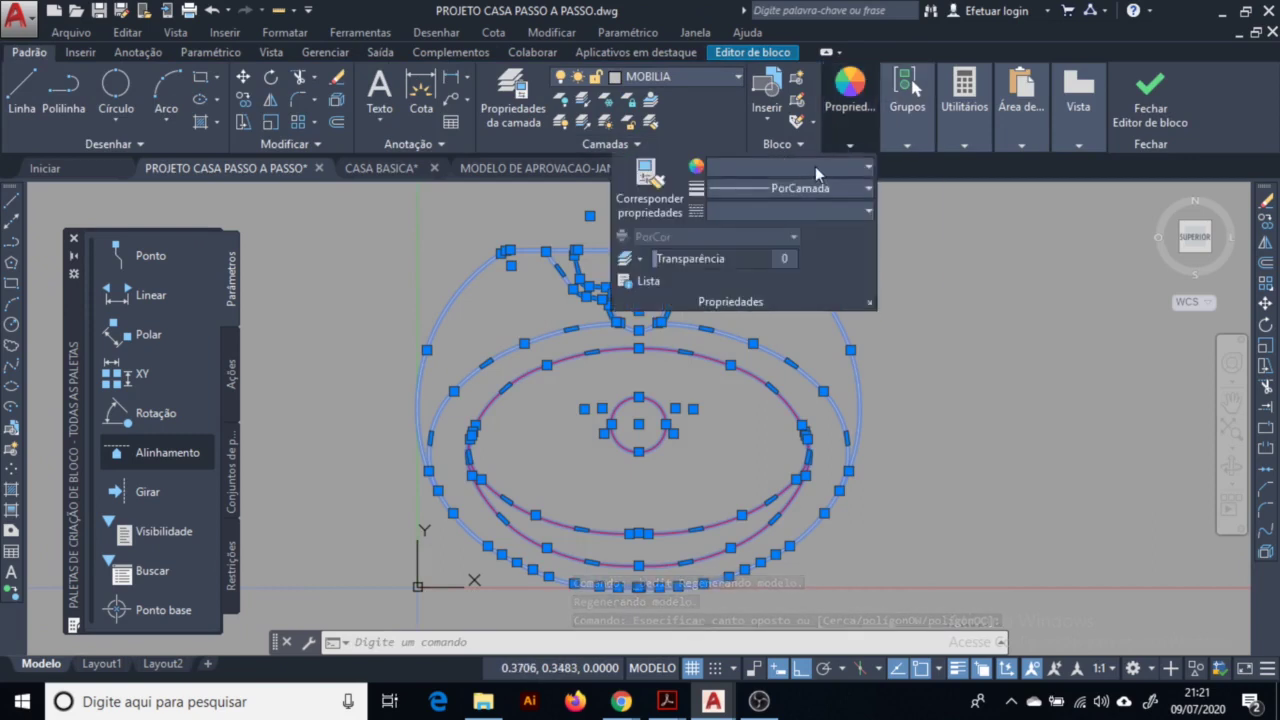
pyautogui.press('Escape')
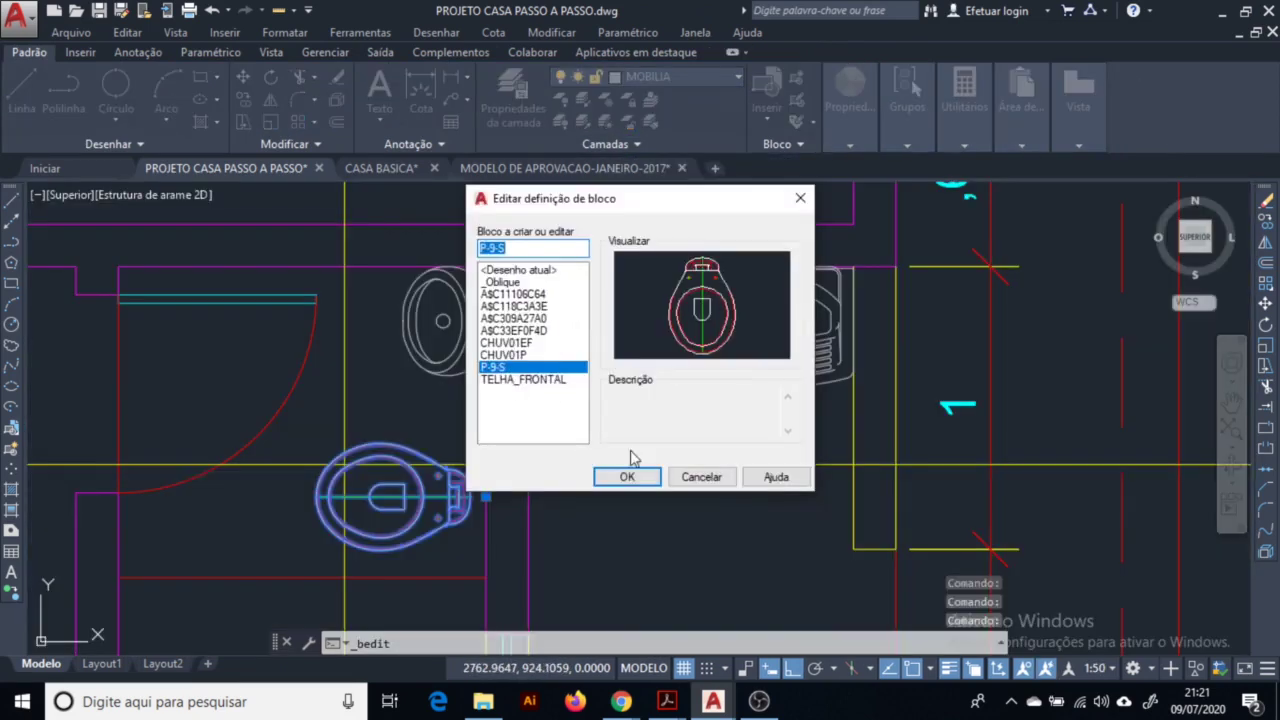
# Step: In block P-9-S, move the green vertical centreline onto the Defpoints layer
pyautogui.click(625, 476)
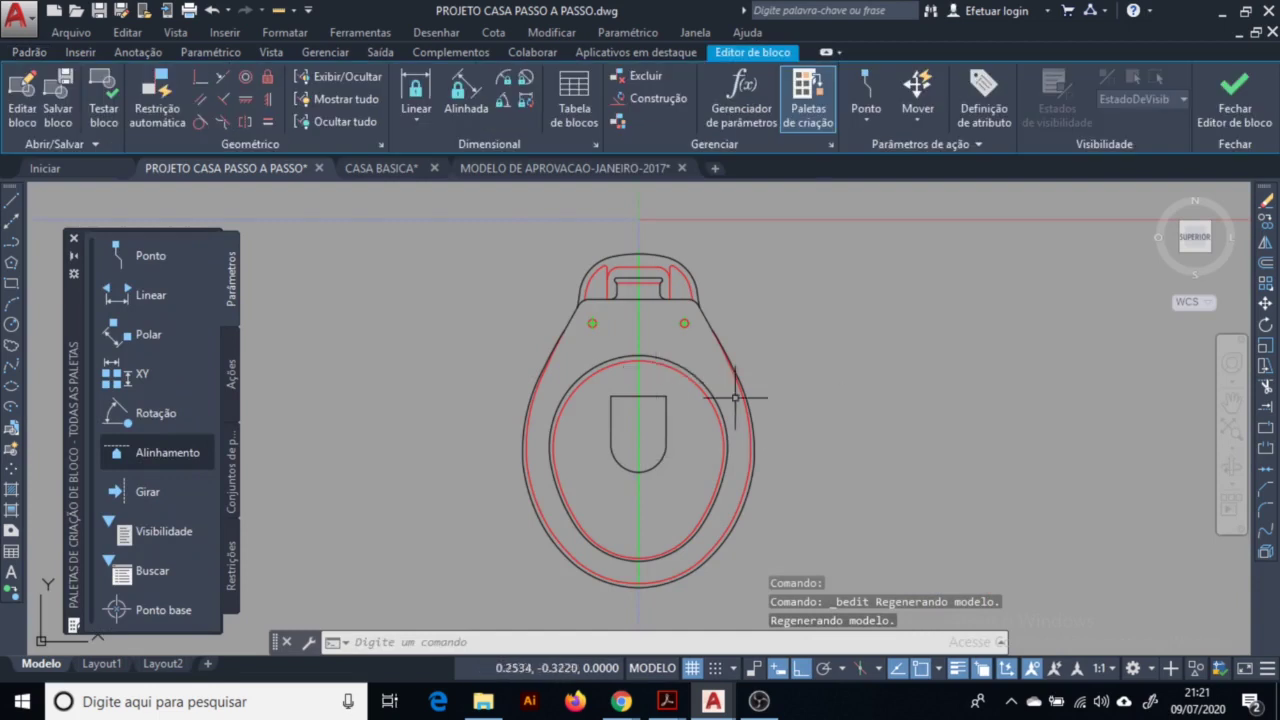
pyautogui.click(640, 327)
pyautogui.click(641, 207)
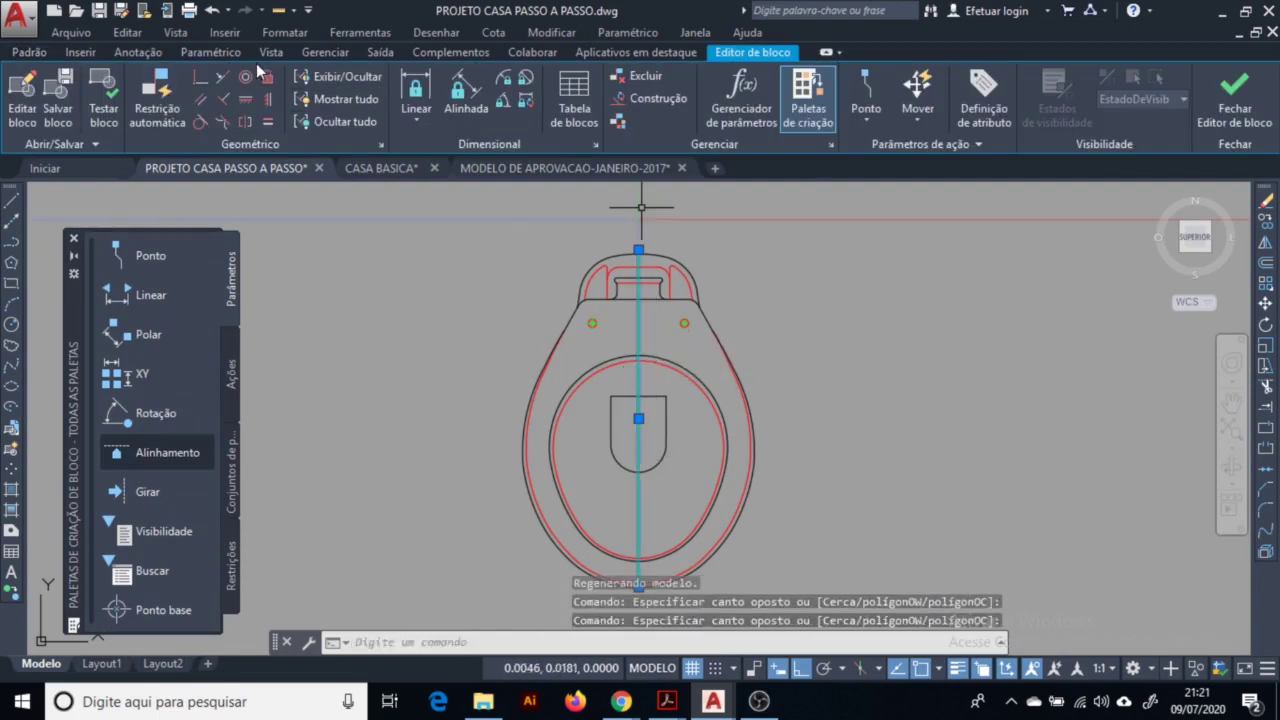
pyautogui.click(30, 52)
pyautogui.press('Escape')
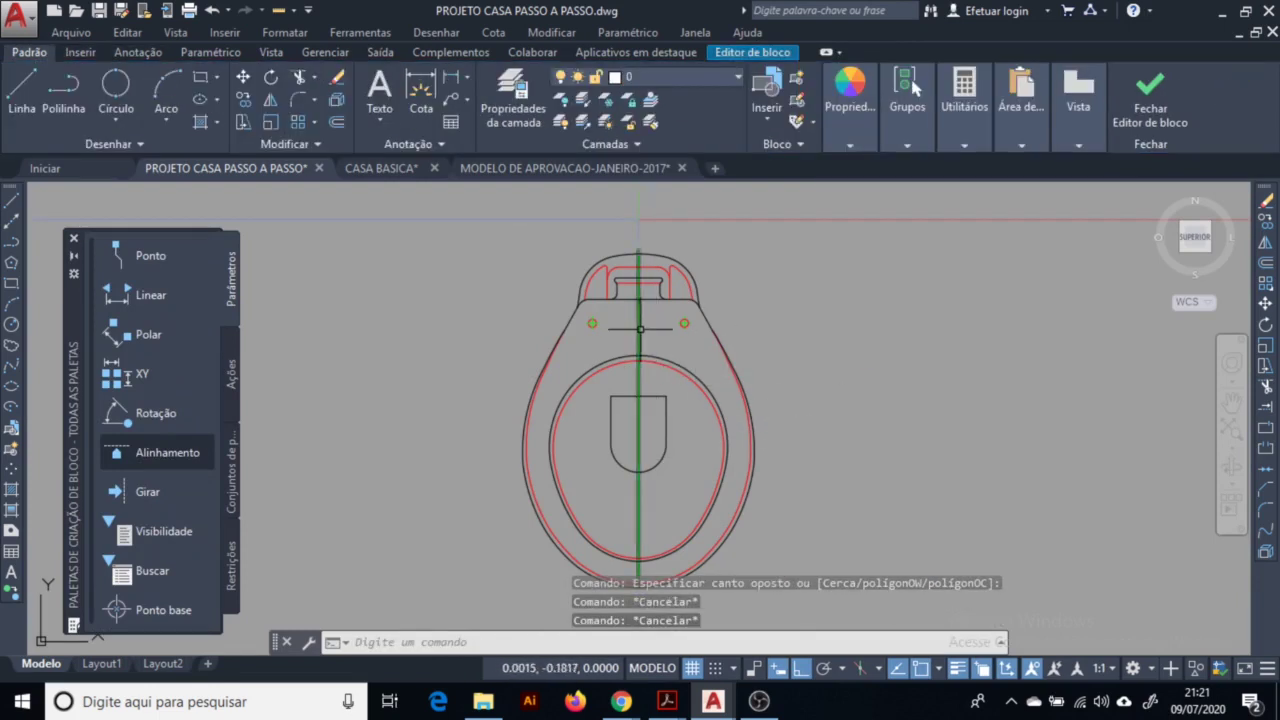
pyautogui.press('Escape')
pyautogui.click(651, 80)
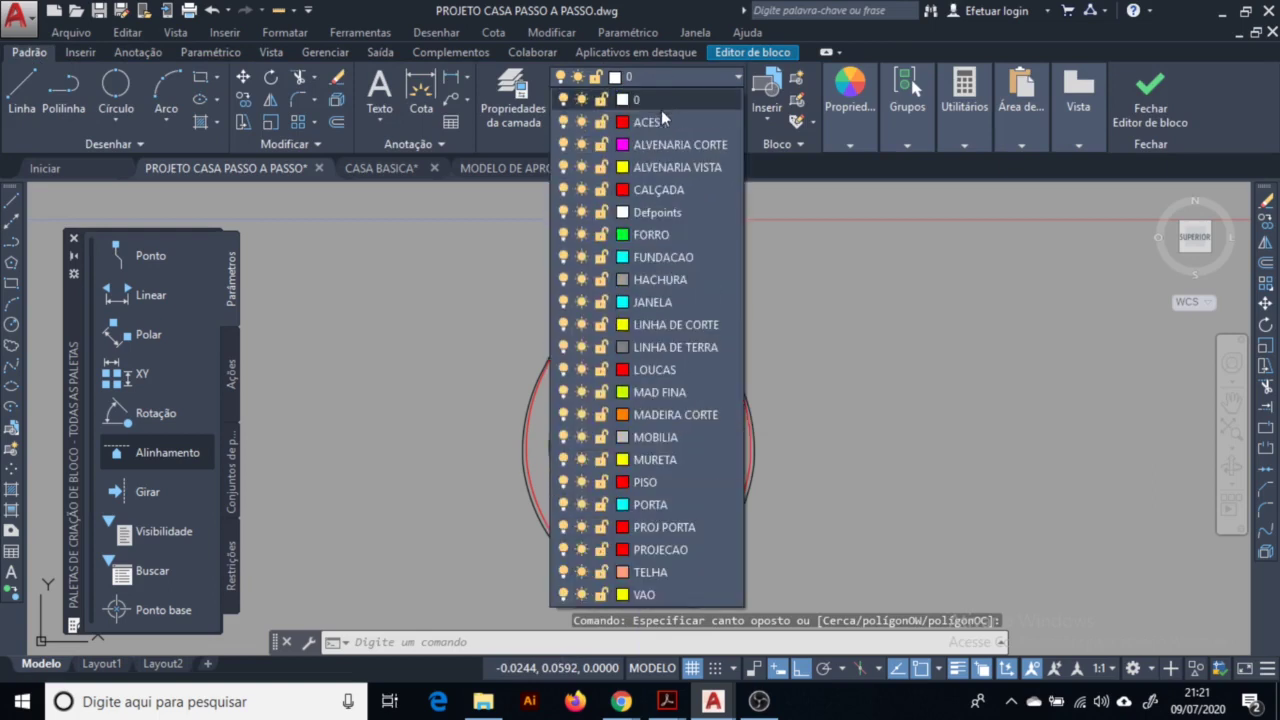
pyautogui.click(683, 215)
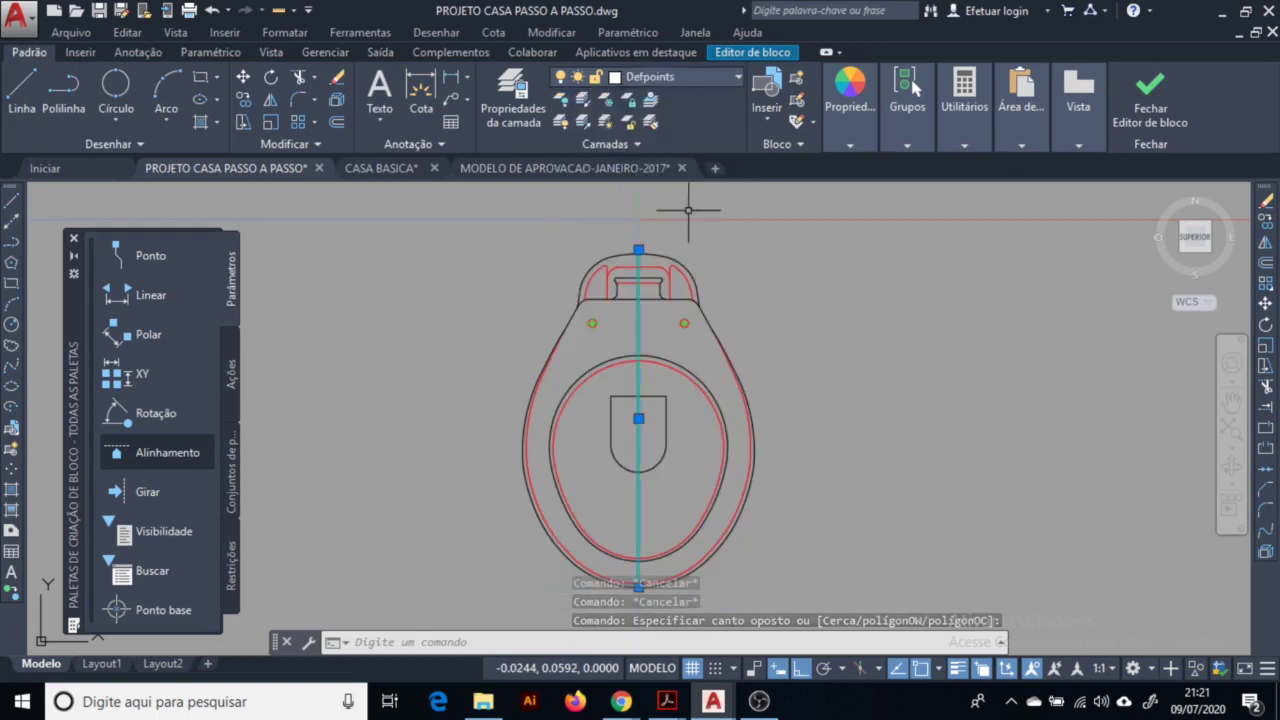
pyautogui.press('Escape')
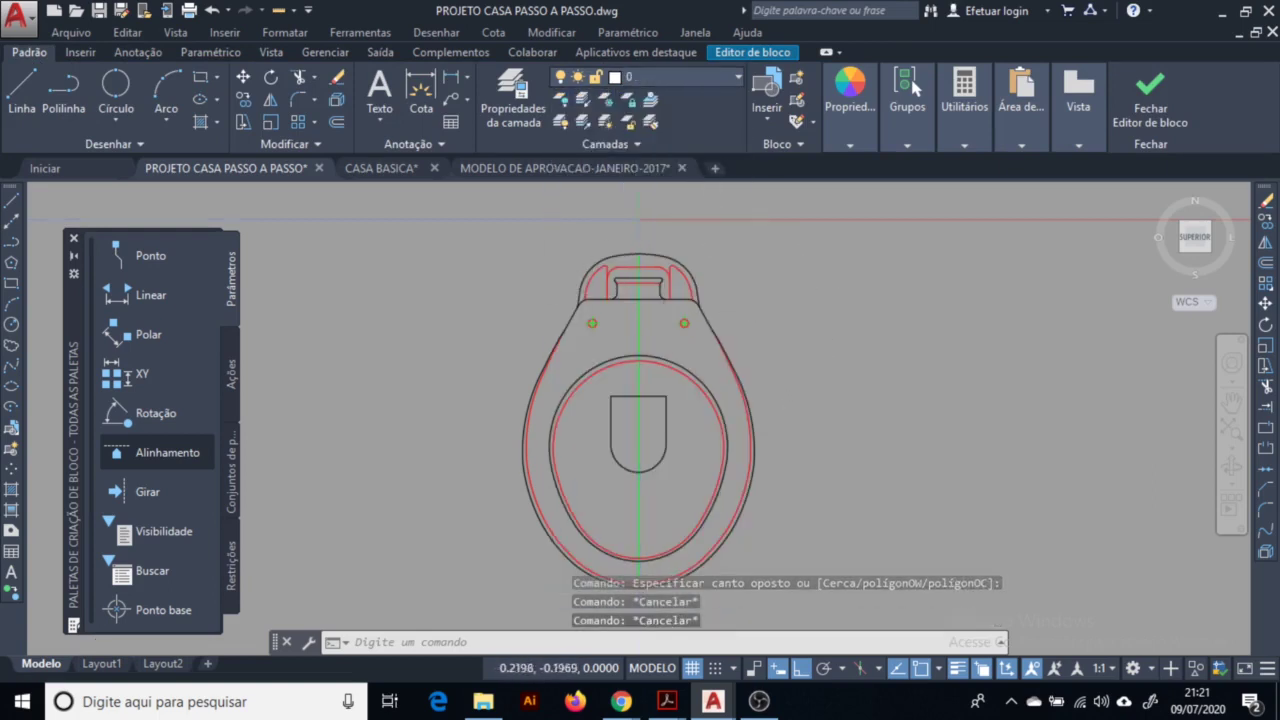
# Step: Set all of the toilet block's lines to PorCamada colour
pyautogui.scroll(-2, 786, 277)
pyautogui.click(771, 206)
pyautogui.click(751, 251)
pyautogui.click(607, 195)
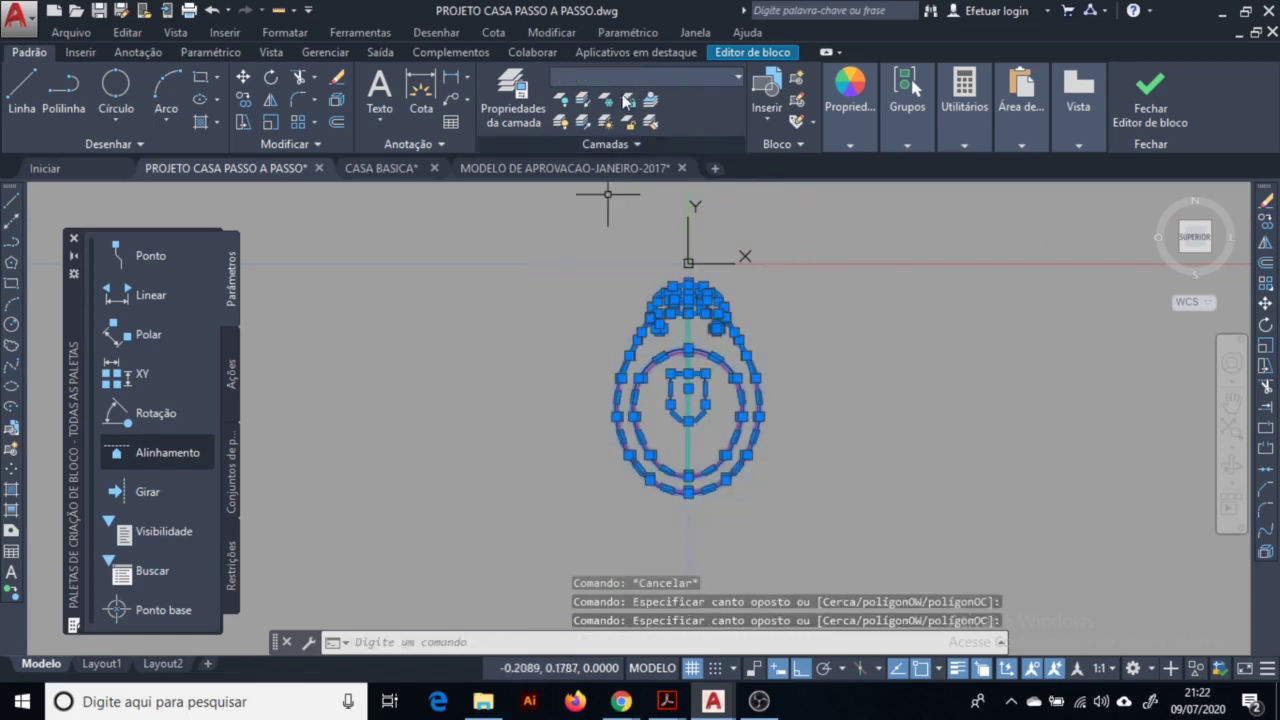
pyautogui.click(645, 77)
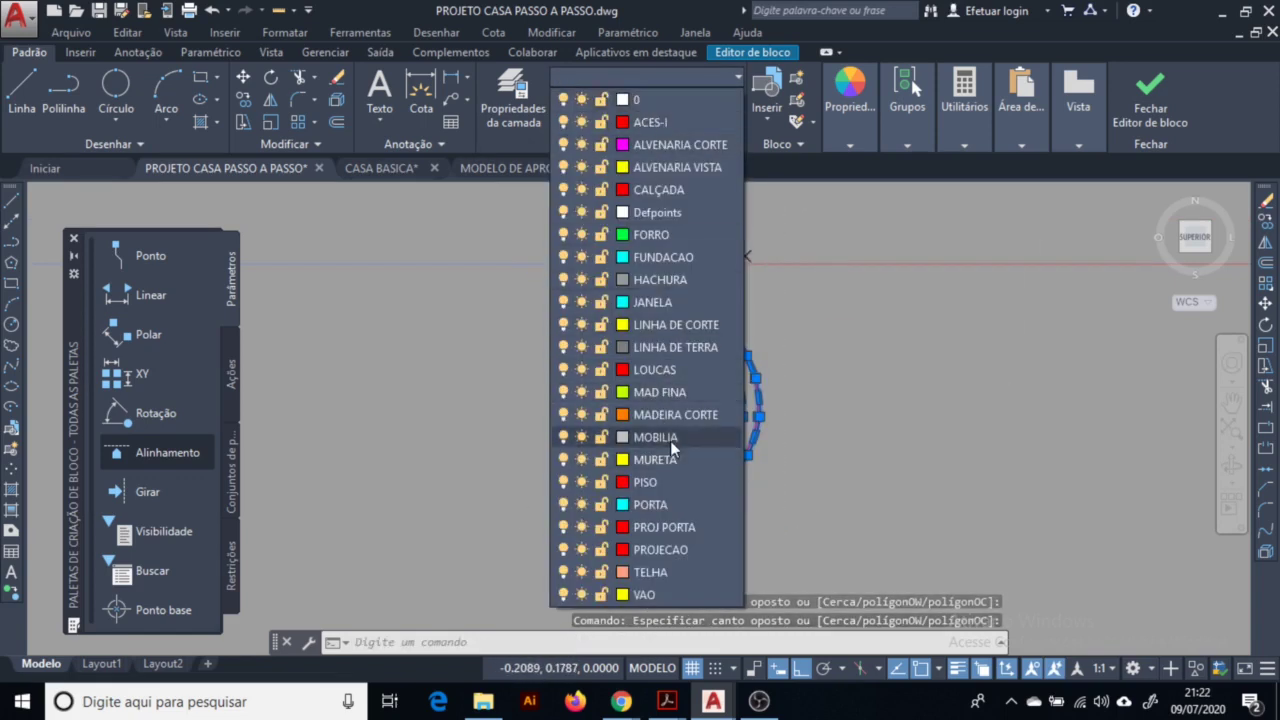
pyautogui.press('Escape')
pyautogui.press('Escape')
pyautogui.click(814, 271)
pyautogui.click(571, 463)
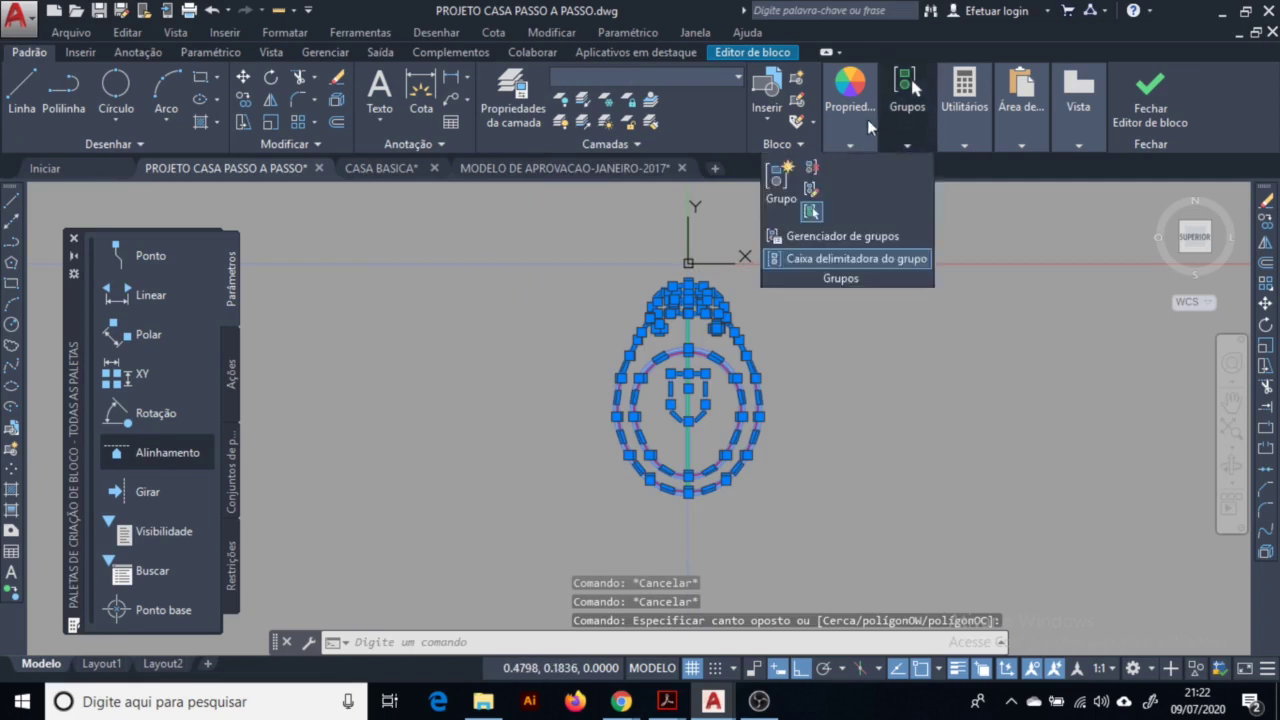
pyautogui.click(805, 167)
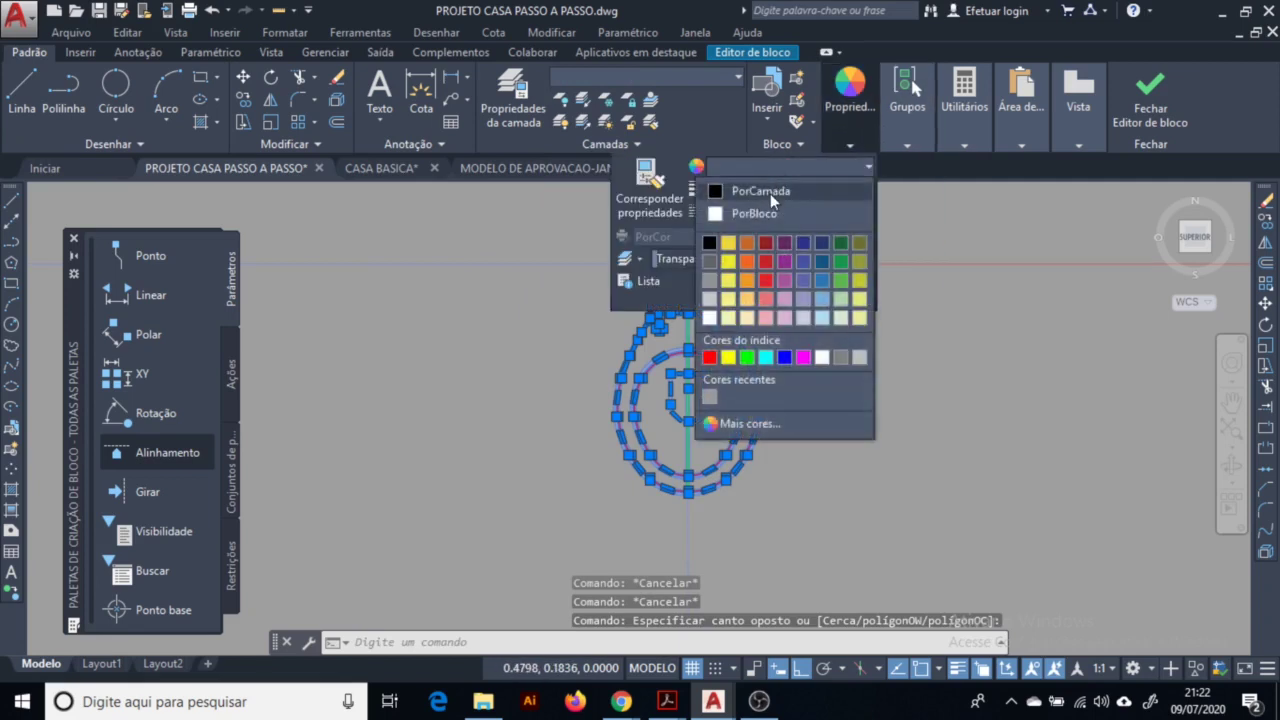
pyautogui.click(770, 190)
pyautogui.press('Escape')
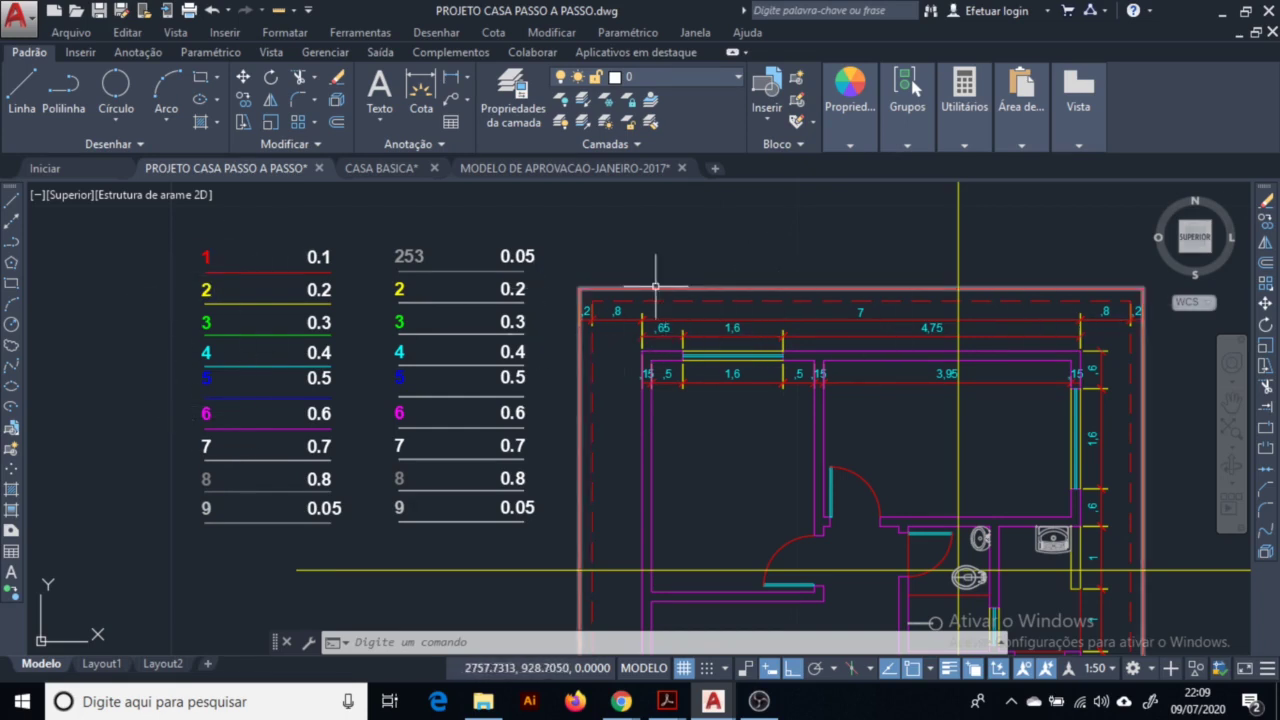
# Step: Add a new layer in the Layer Properties Manager and give it the colour red
pyautogui.scroll(2, 757, 280)
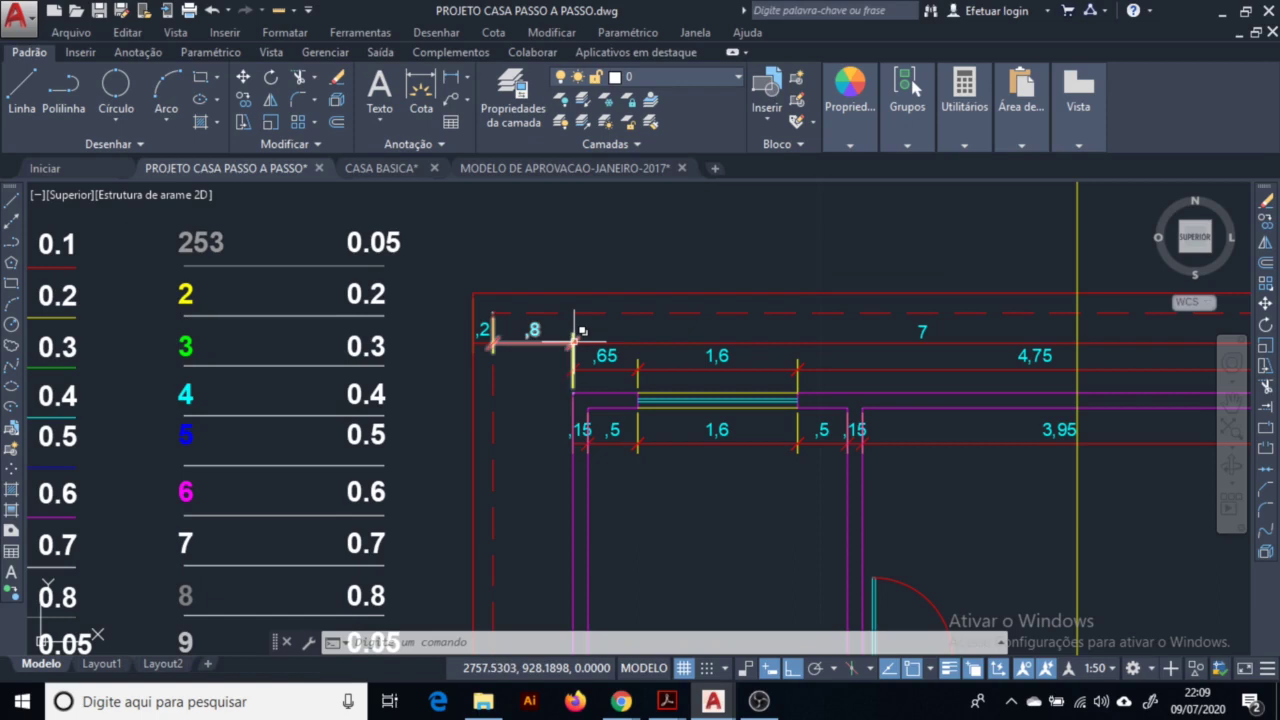
pyautogui.click(512, 100)
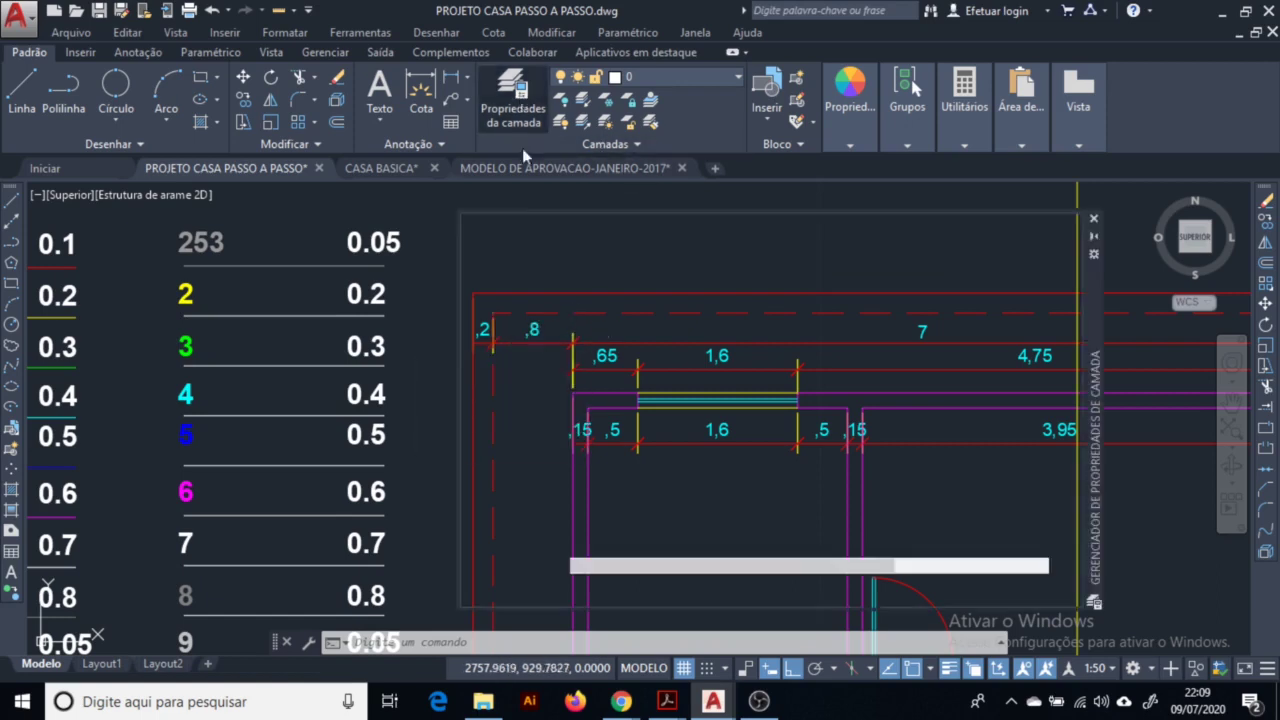
pyautogui.scroll(-3, 645, 430)
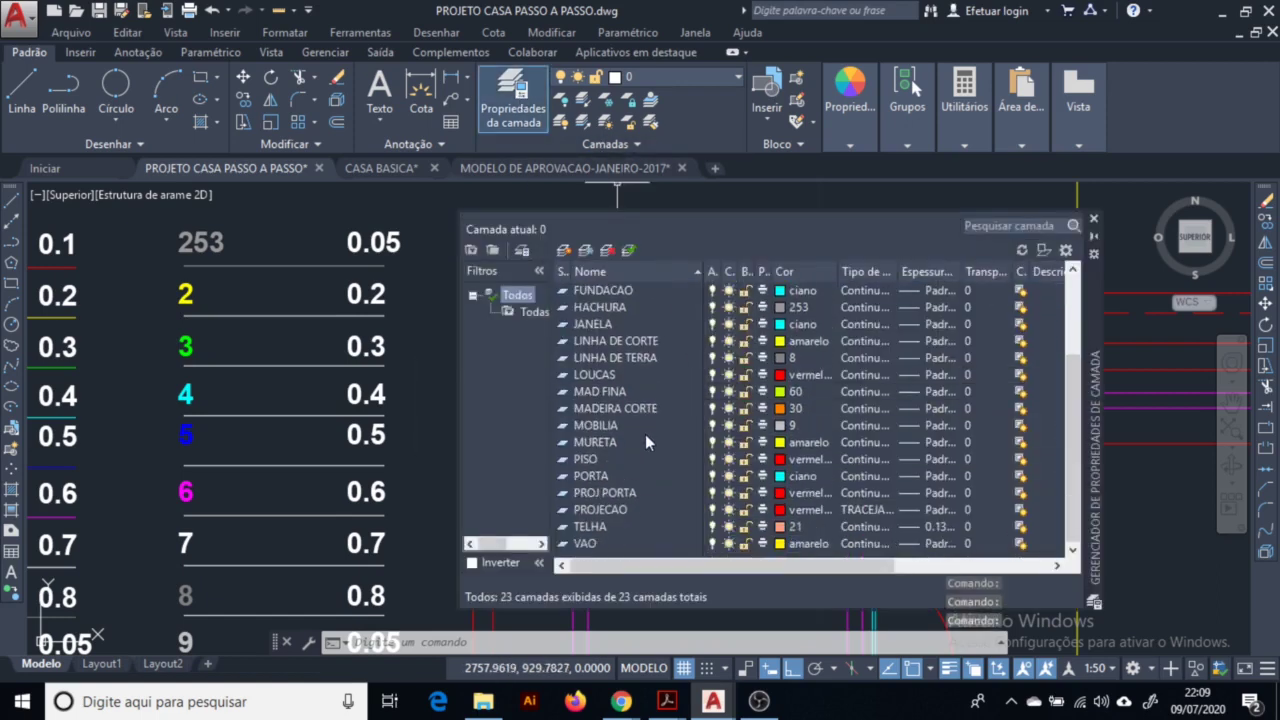
pyautogui.click(548, 112)
pyautogui.click(540, 110)
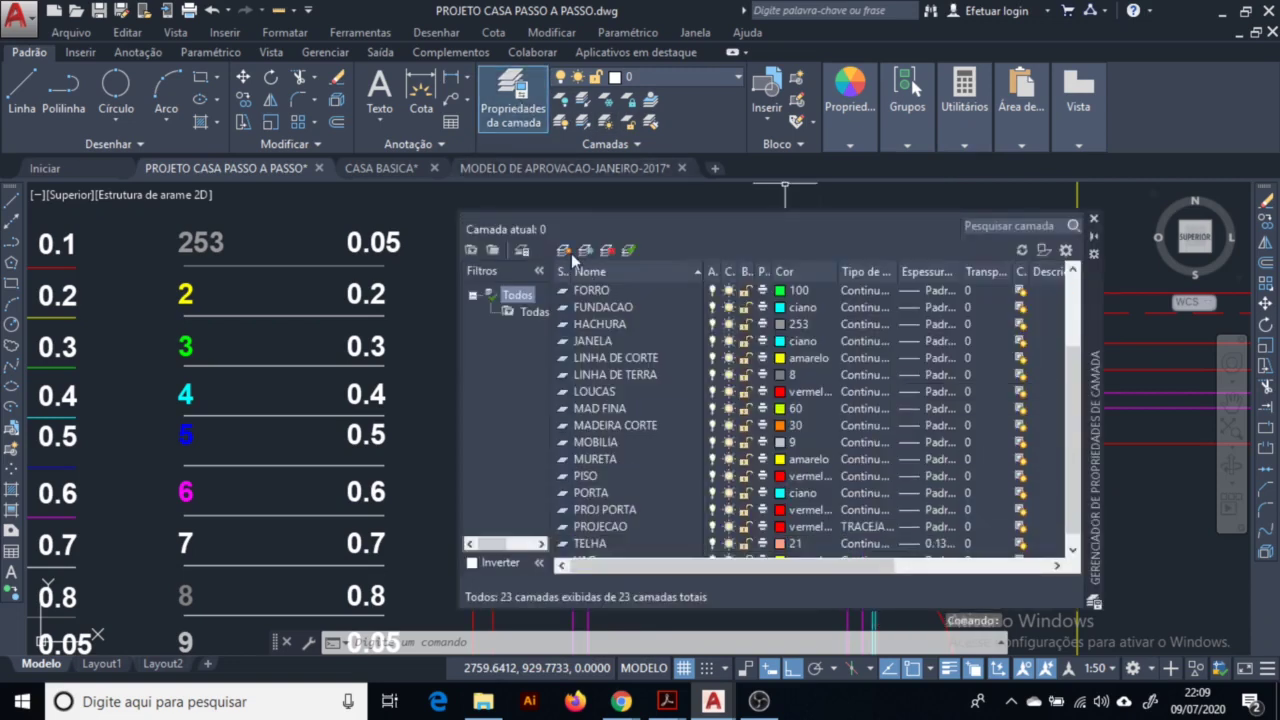
pyautogui.click(563, 250)
pyautogui.click(785, 290)
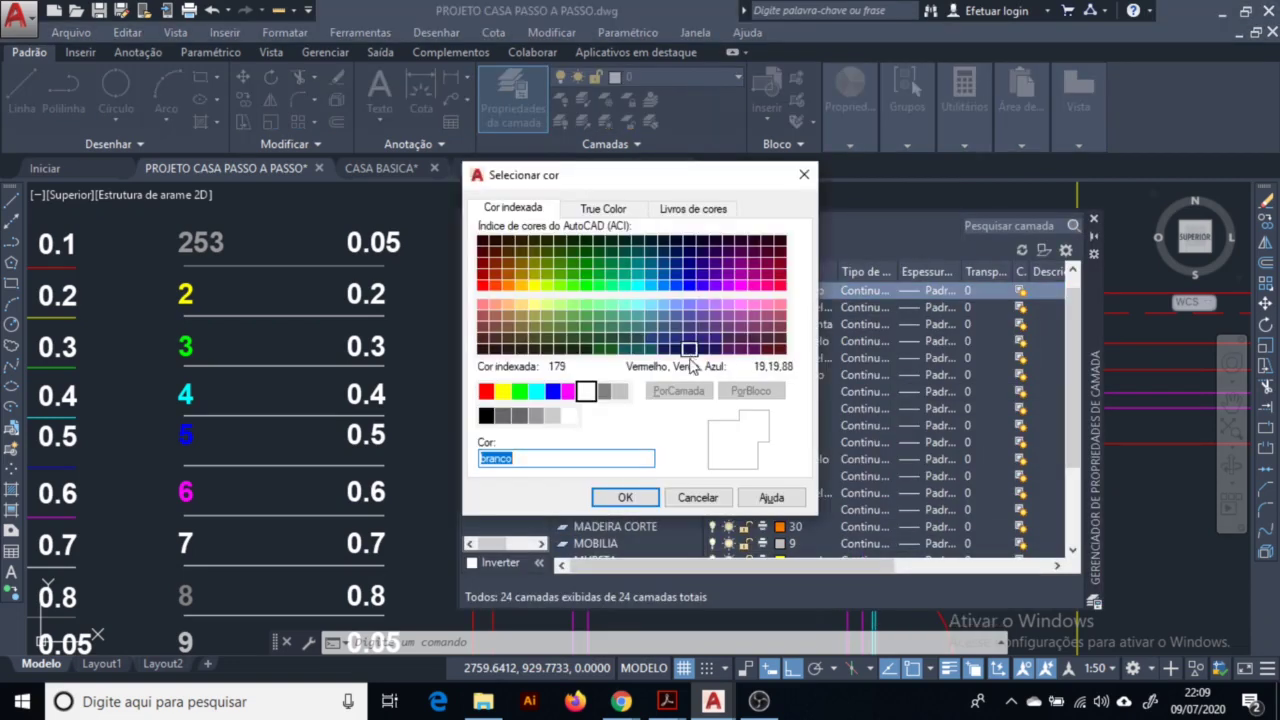
pyautogui.click(486, 390)
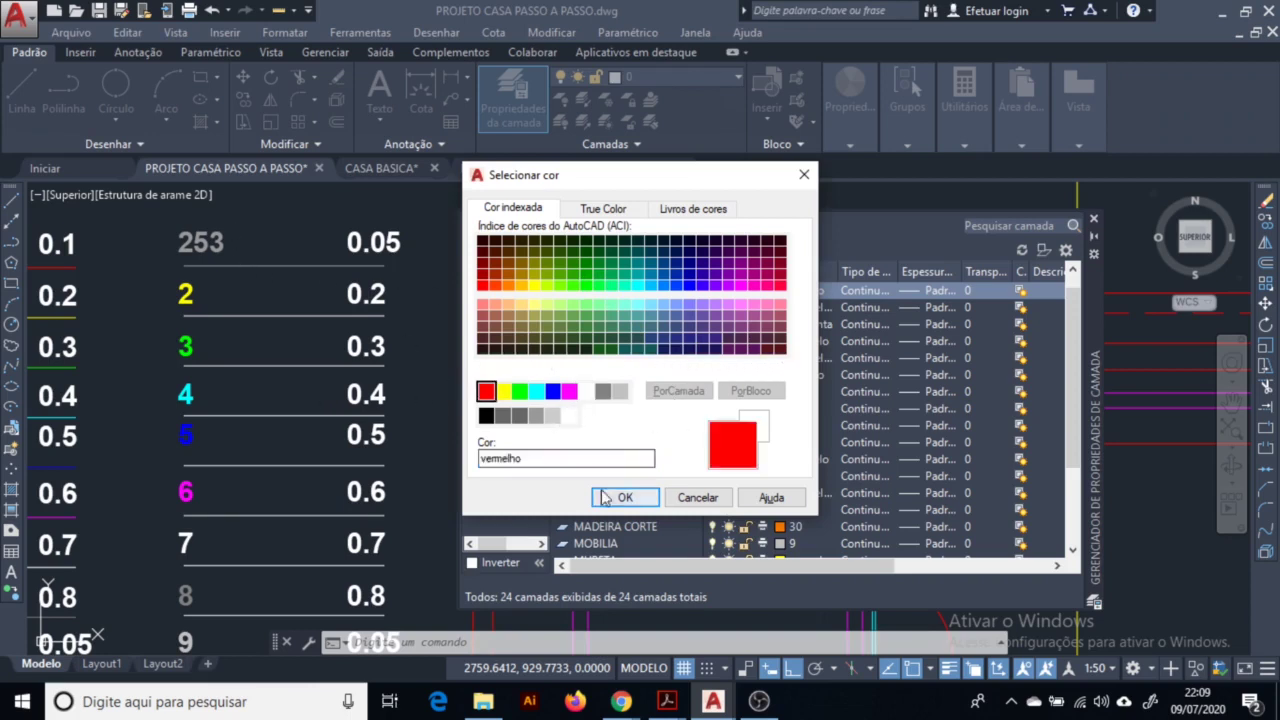
pyautogui.click(625, 497)
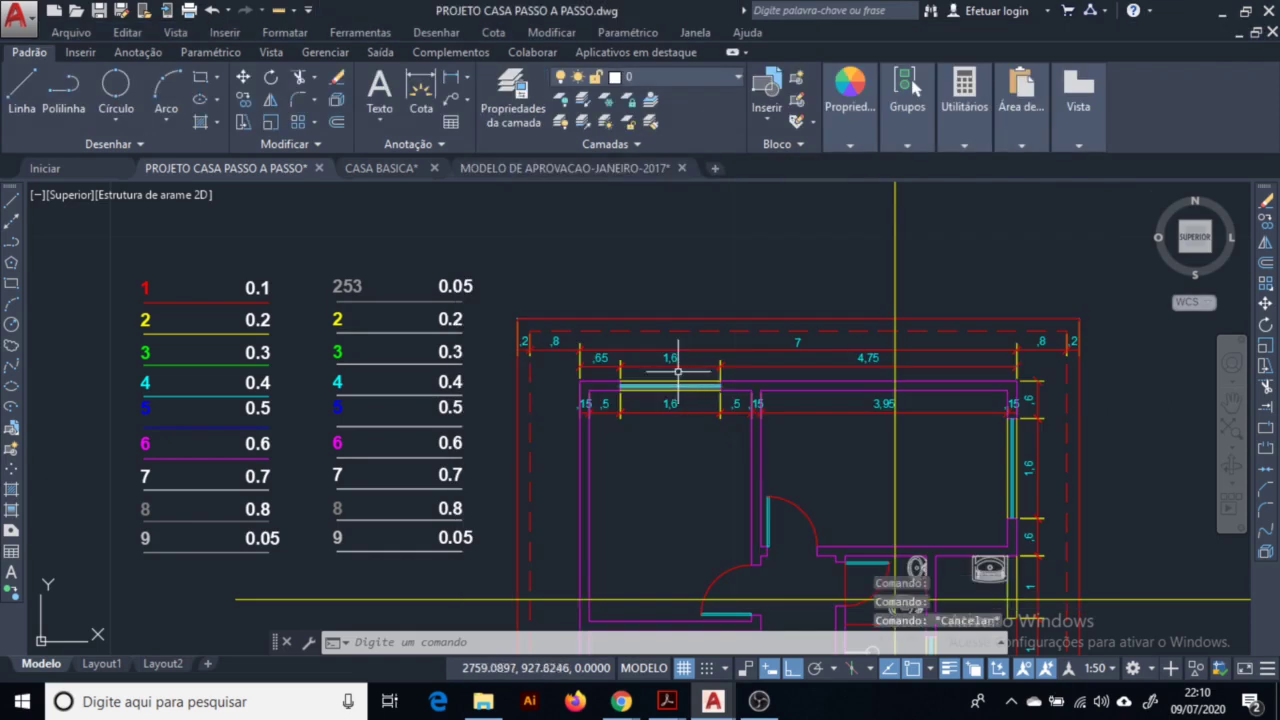
# Step: Select all dimensions similar to the 1,6 dimension, then edit the COTA 2.5mm dimension style
pyautogui.click(676, 366)
pyautogui.rightClick(676, 366)
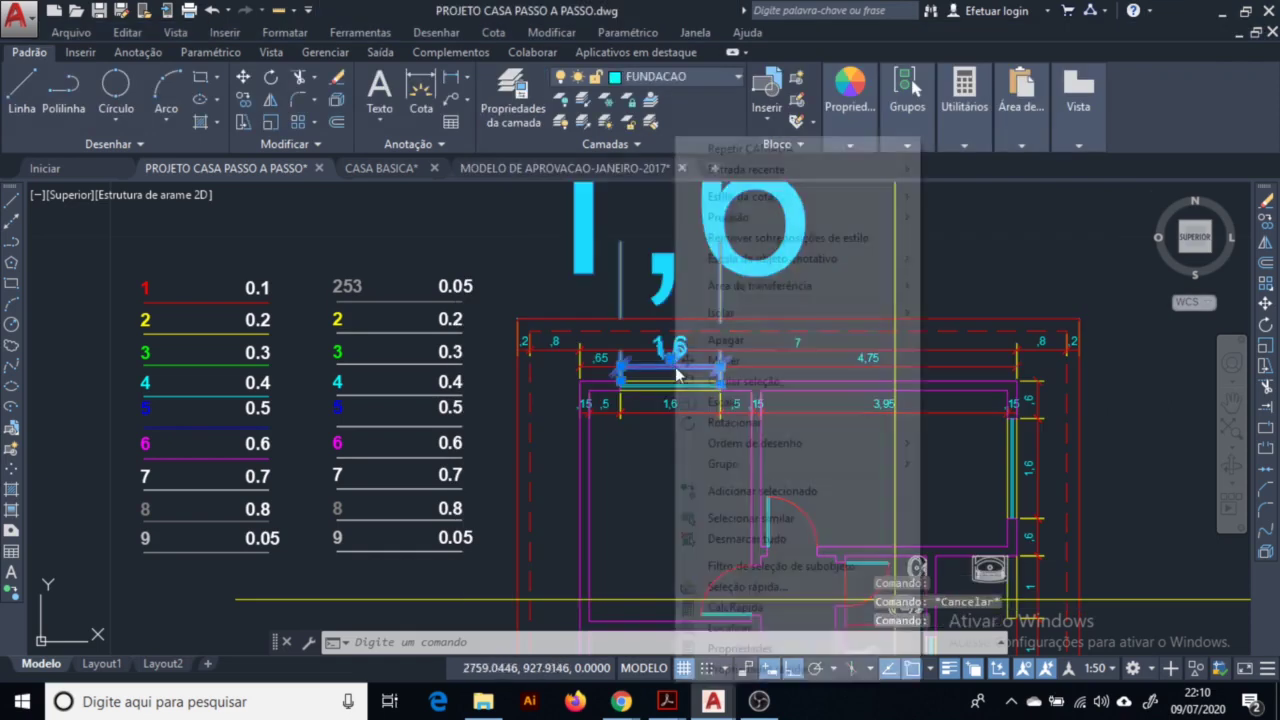
pyautogui.click(730, 518)
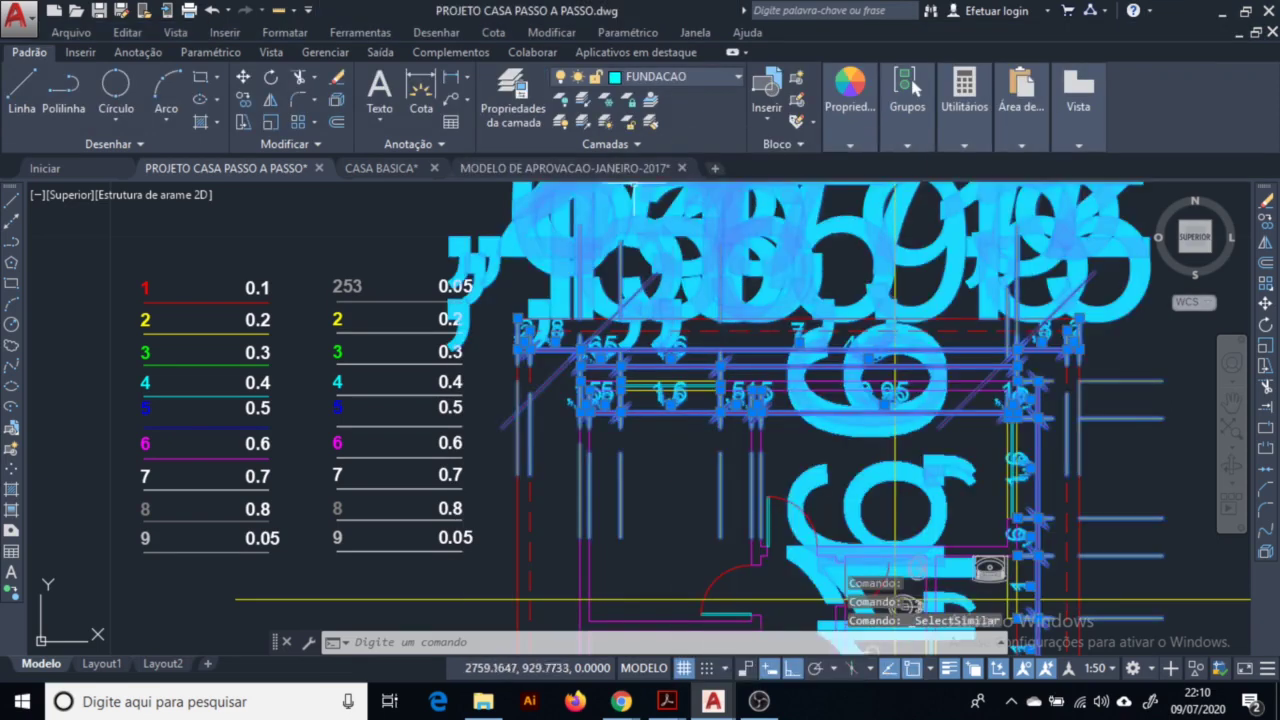
pyautogui.click(670, 76)
pyautogui.click(648, 212)
pyautogui.press('Escape')
pyautogui.press('Escape')
pyautogui.press('Escape')
pyautogui.scroll(4, 600, 360)
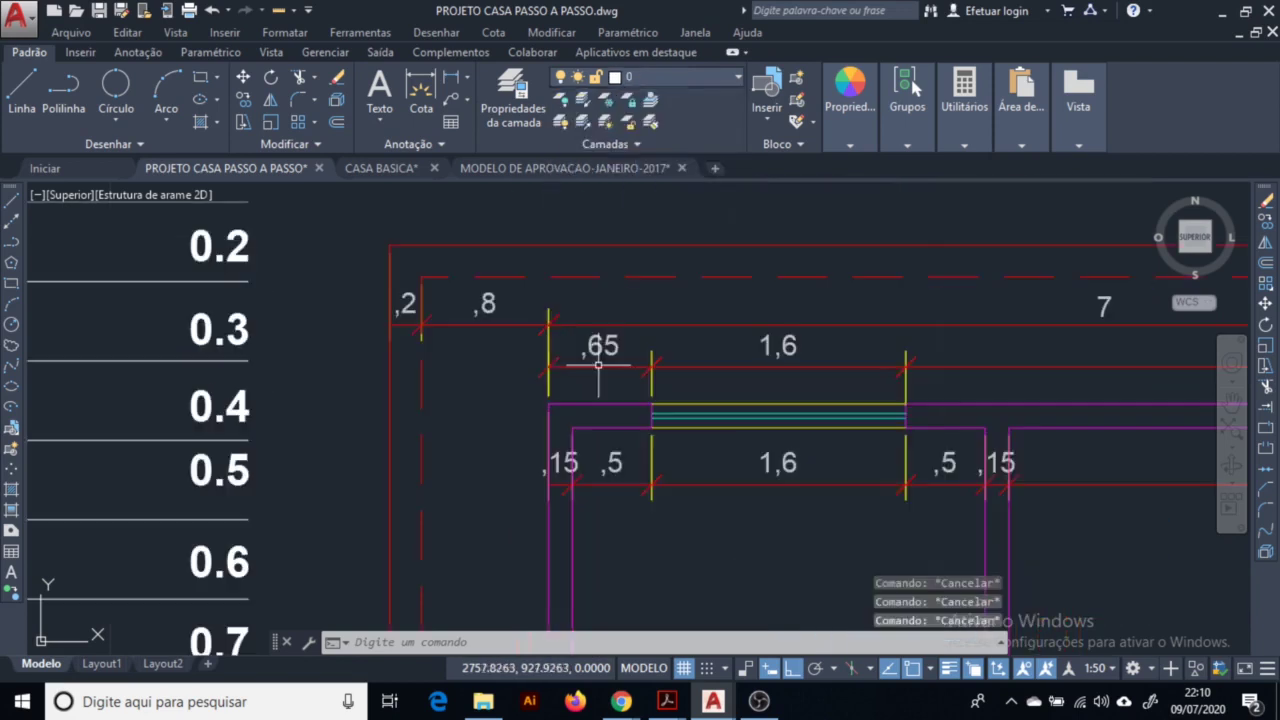
pyautogui.scroll(-2, 541, 340)
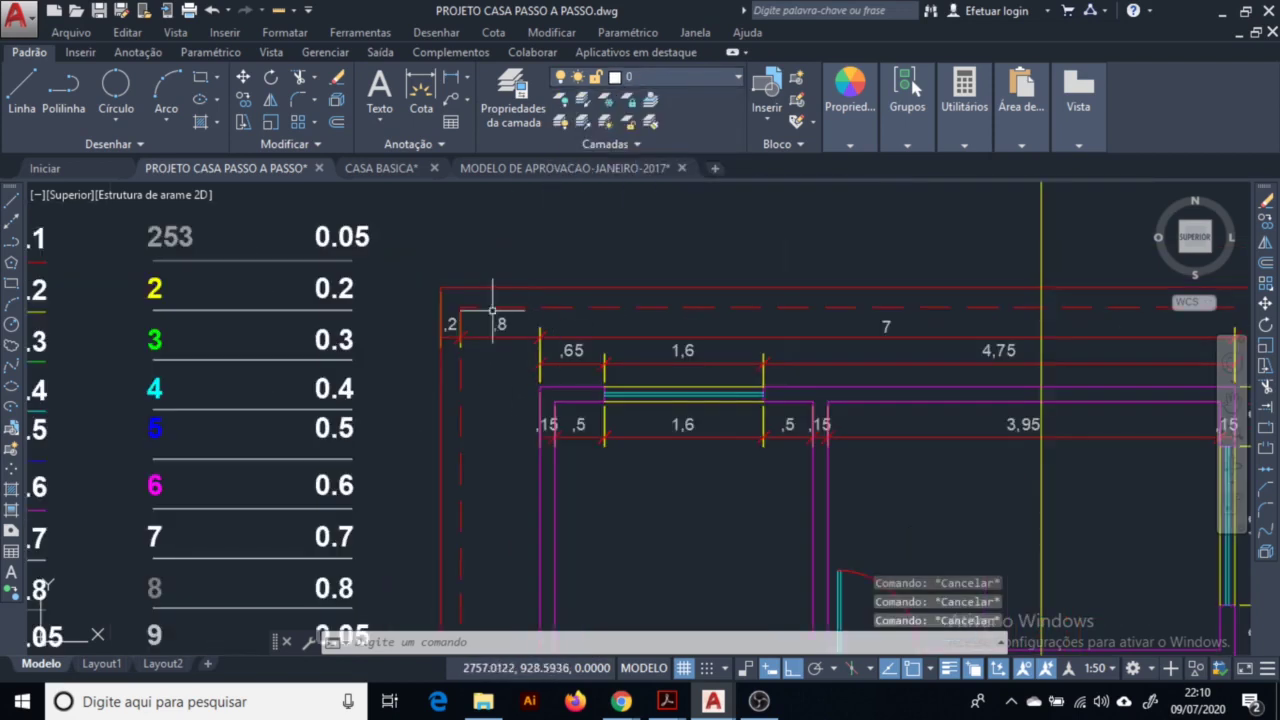
pyautogui.click(421, 149)
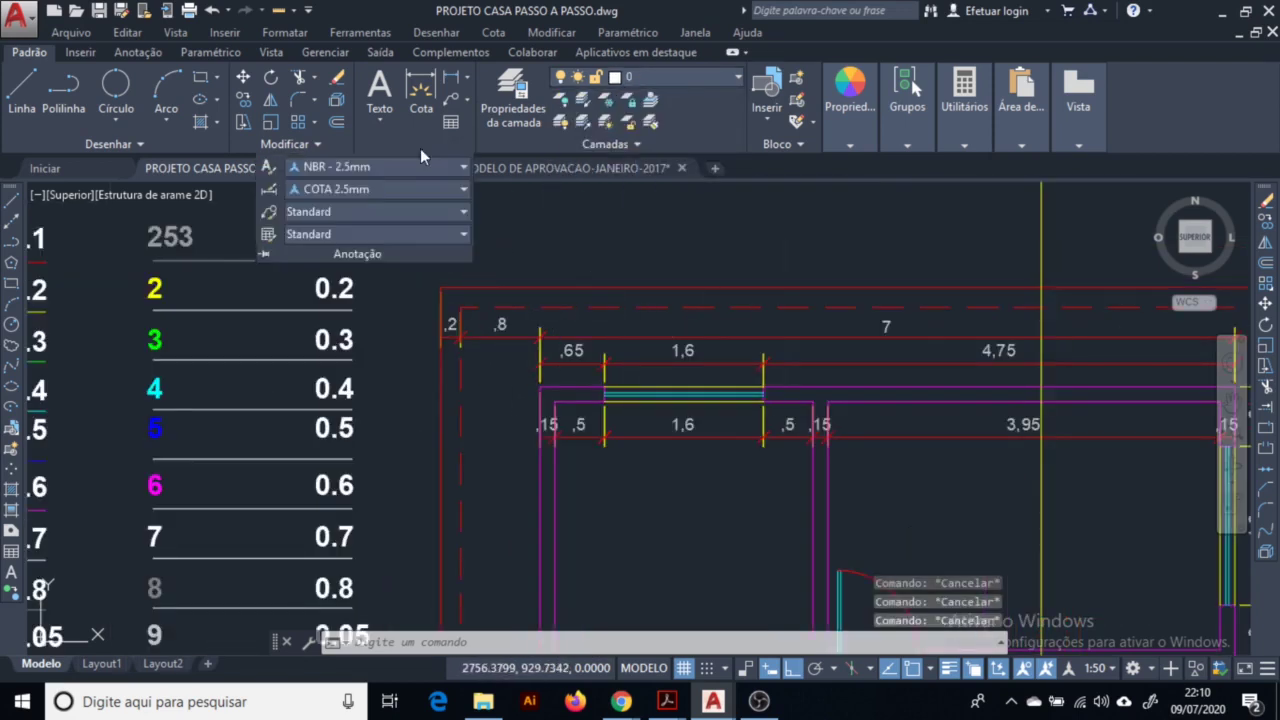
pyautogui.click(292, 190)
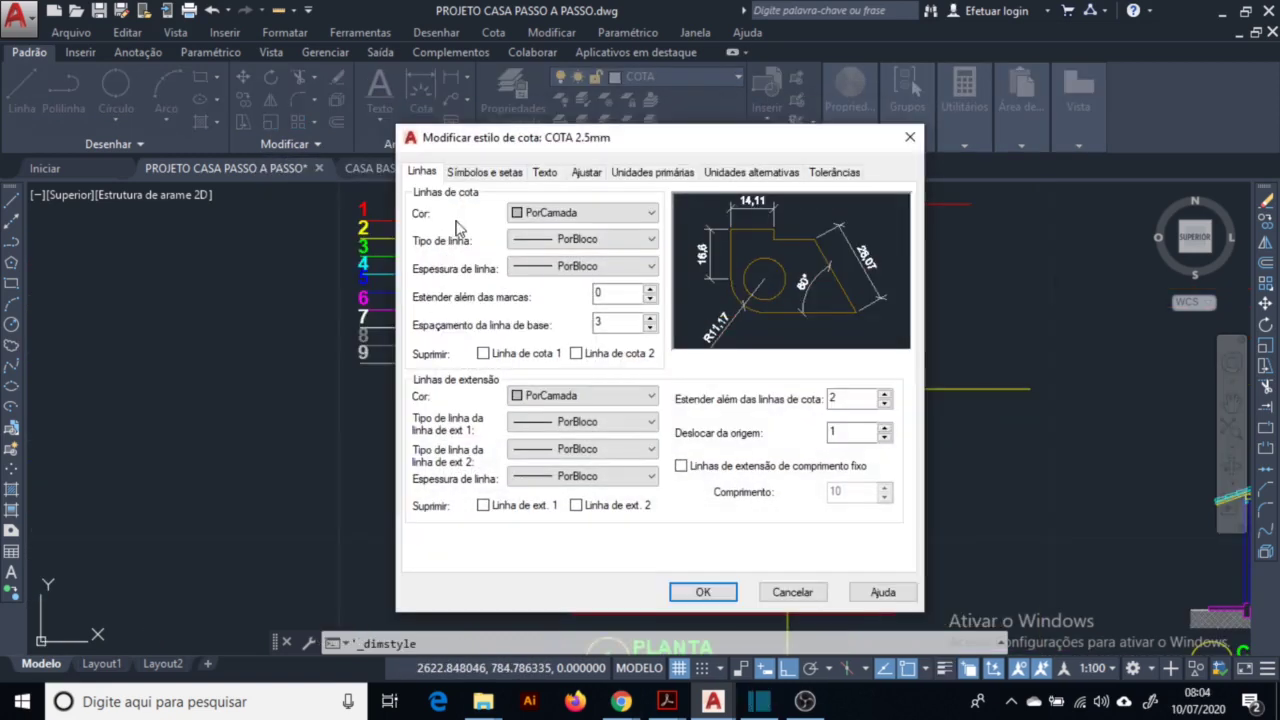
# Step: Set the COTA 2.5mm dimension line and extension line colours to 9
pyautogui.click(583, 212)
pyautogui.click(568, 372)
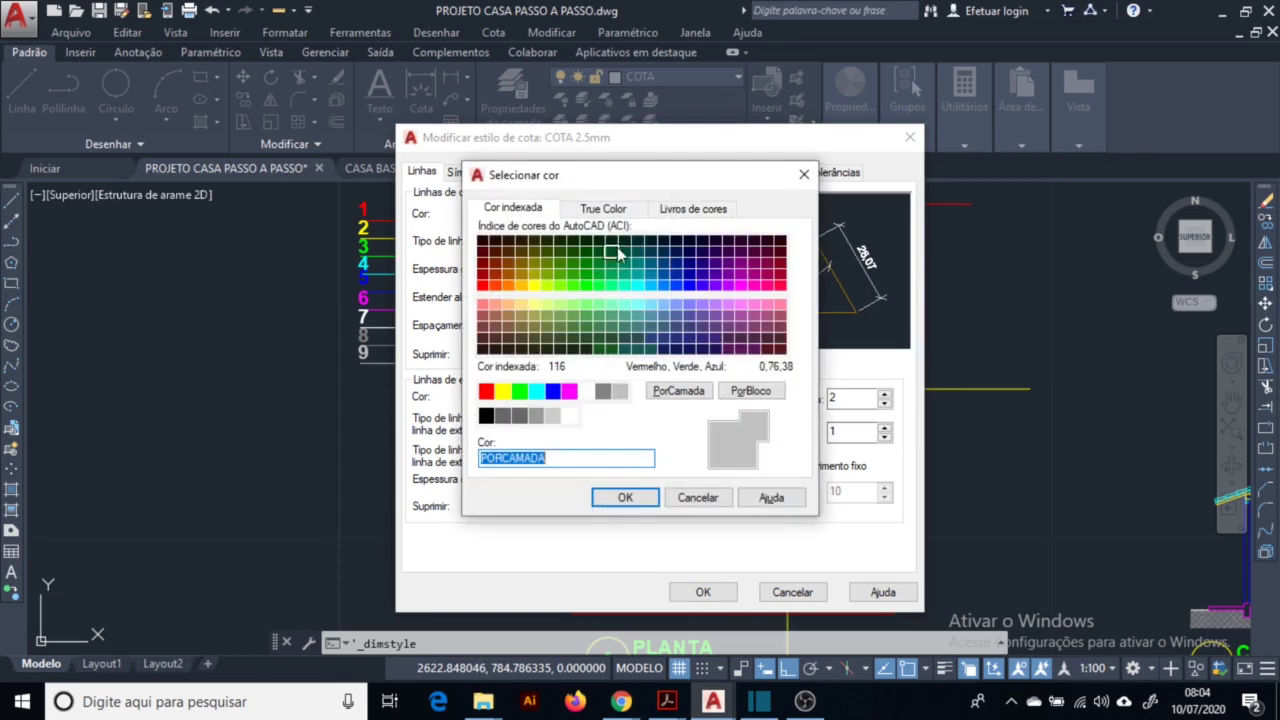
pyautogui.write('9')
pyautogui.click(625, 497)
pyautogui.click(583, 395)
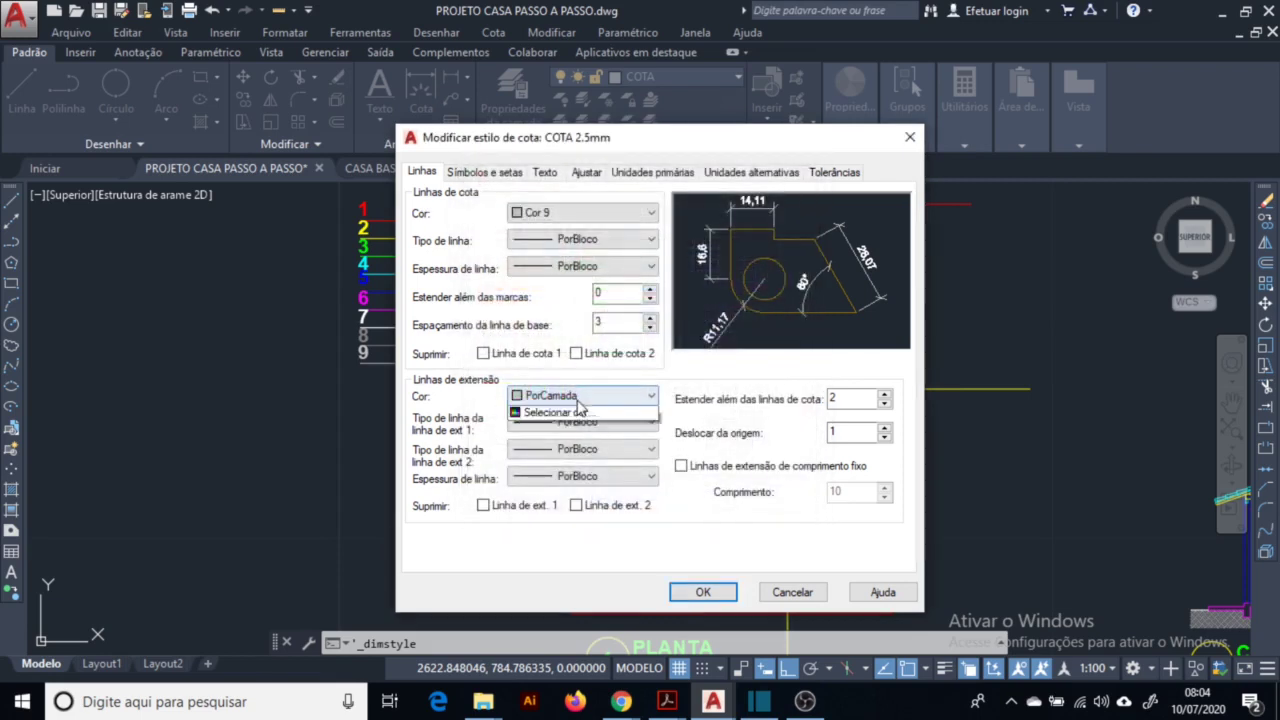
pyautogui.click(580, 549)
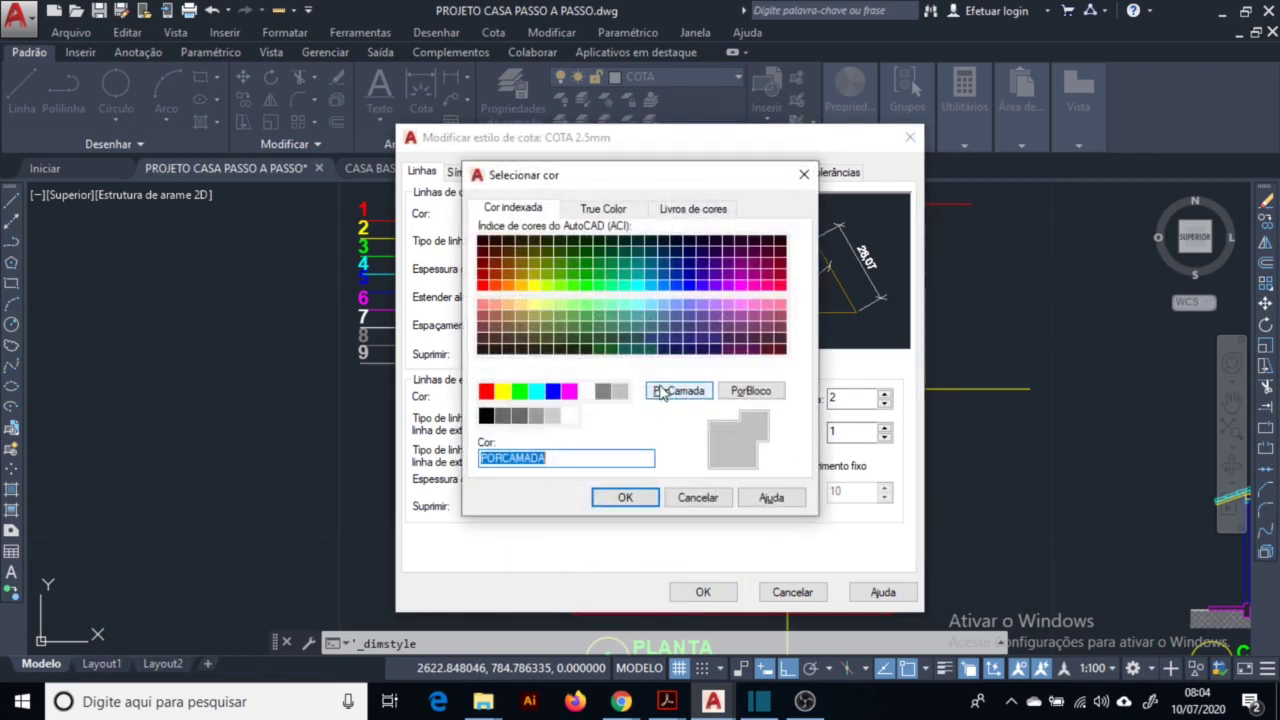
pyautogui.click(624, 391)
pyautogui.click(625, 497)
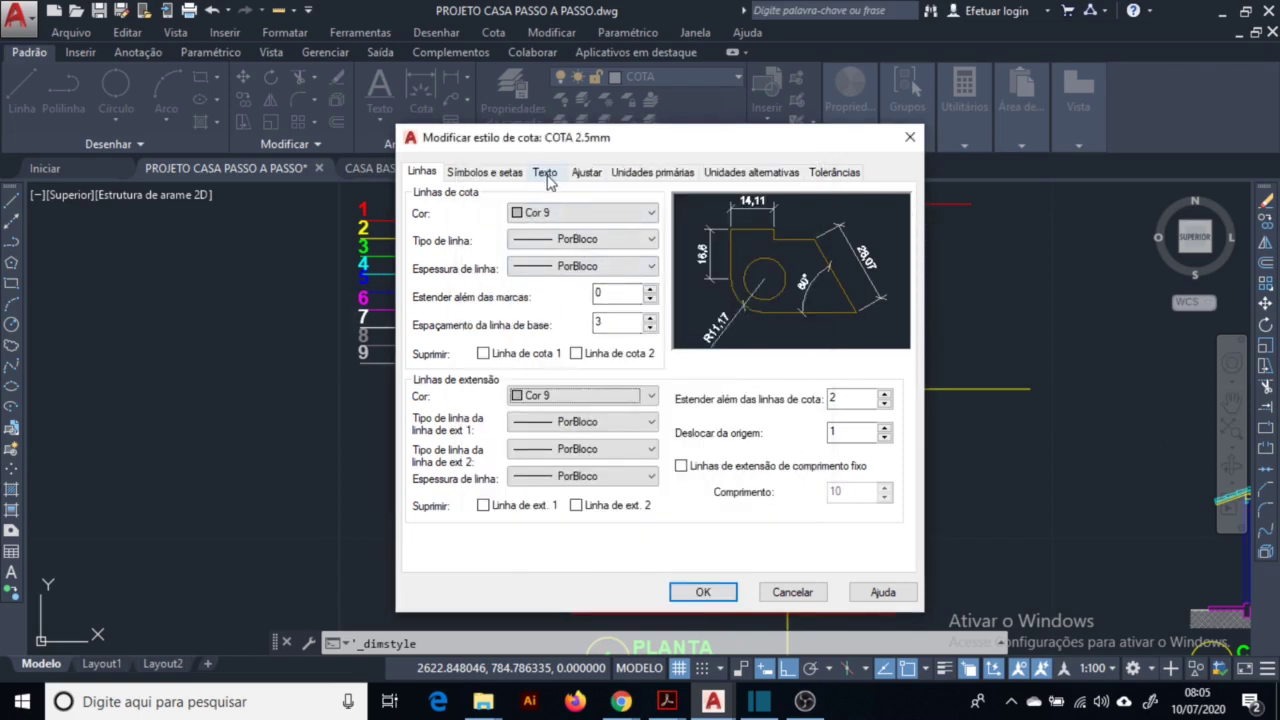
# Step: Set the dimension text fill colour to None, after trying yellow, red and background
pyautogui.click(545, 174)
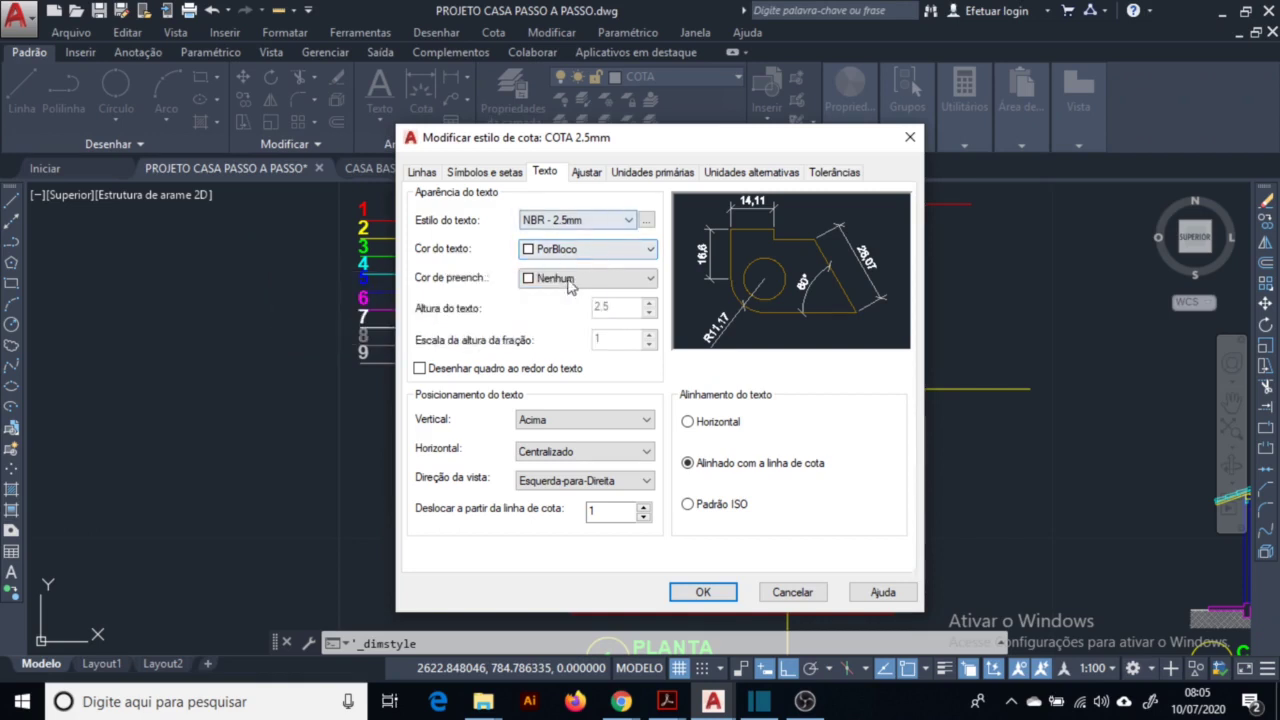
pyautogui.click(547, 280)
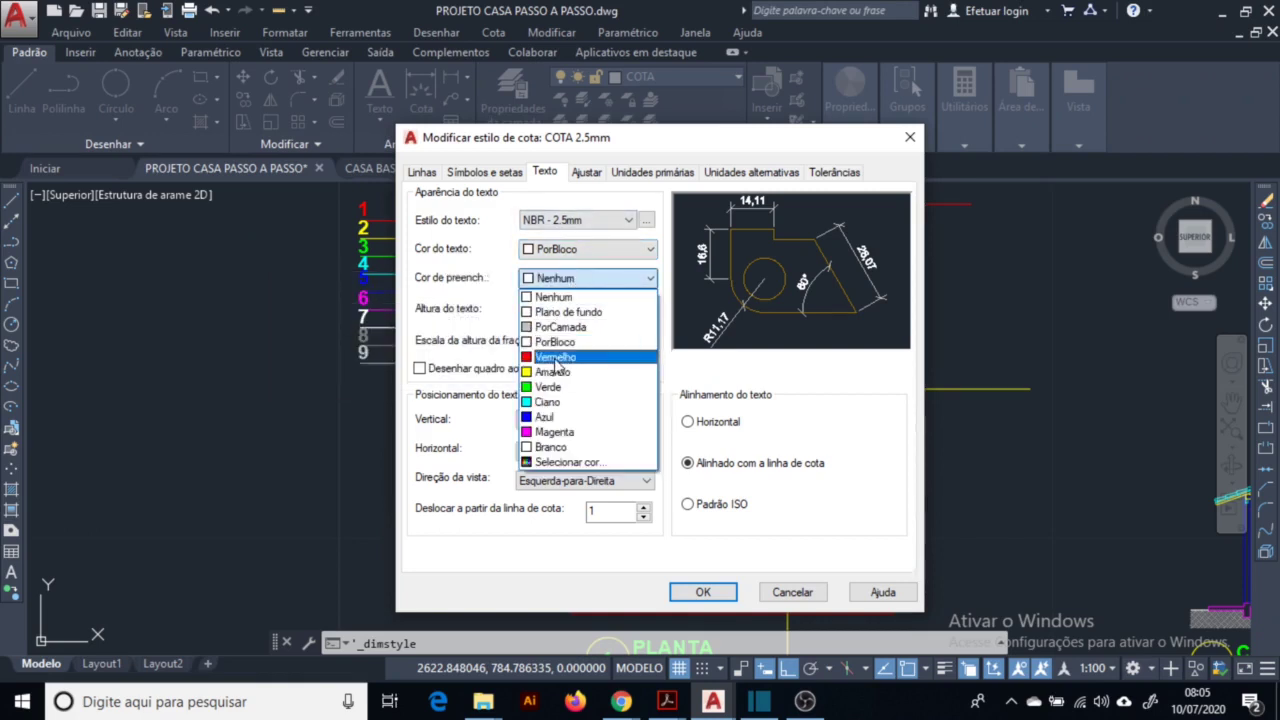
pyautogui.click(560, 372)
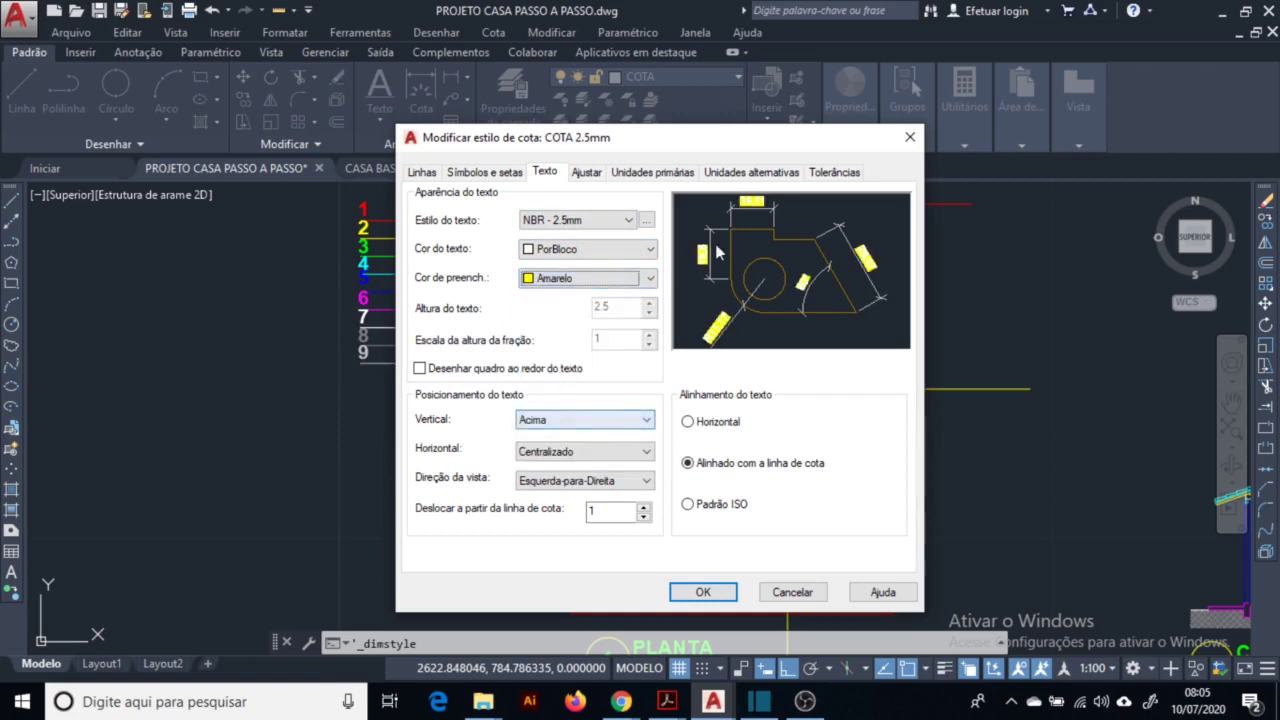
pyautogui.click(614, 280)
pyautogui.click(562, 358)
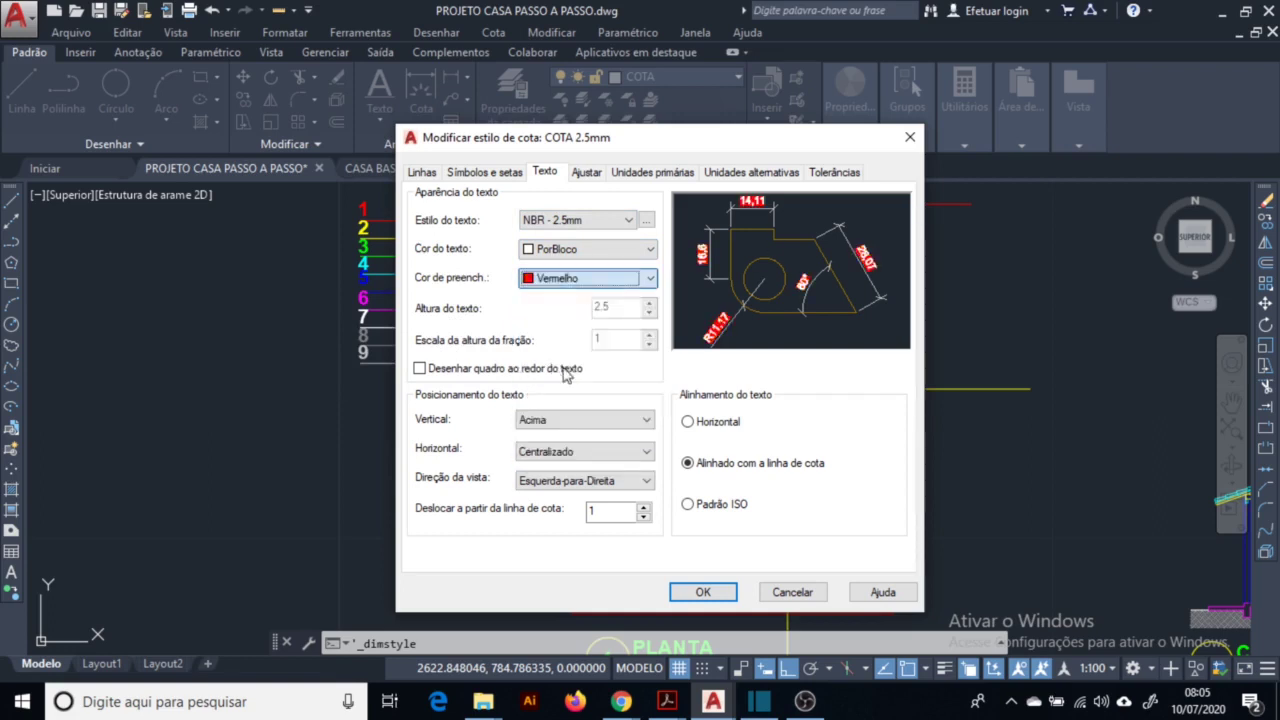
pyautogui.click(625, 280)
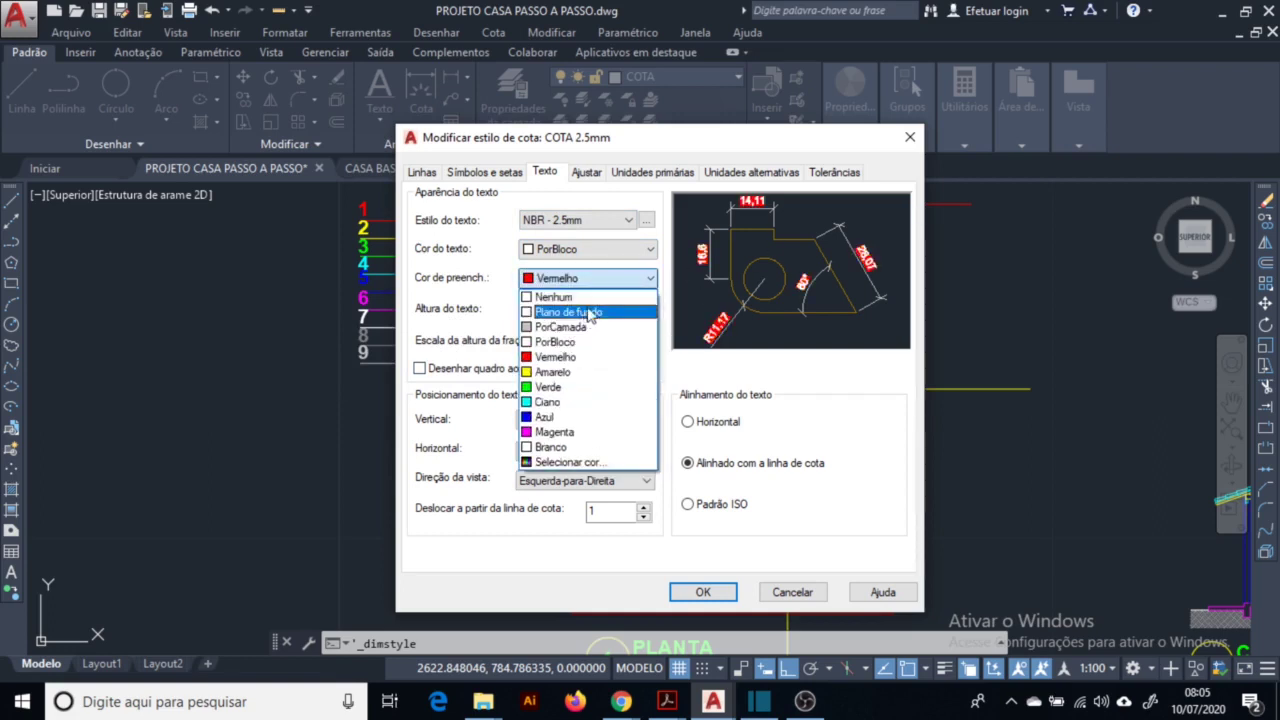
pyautogui.click(580, 309)
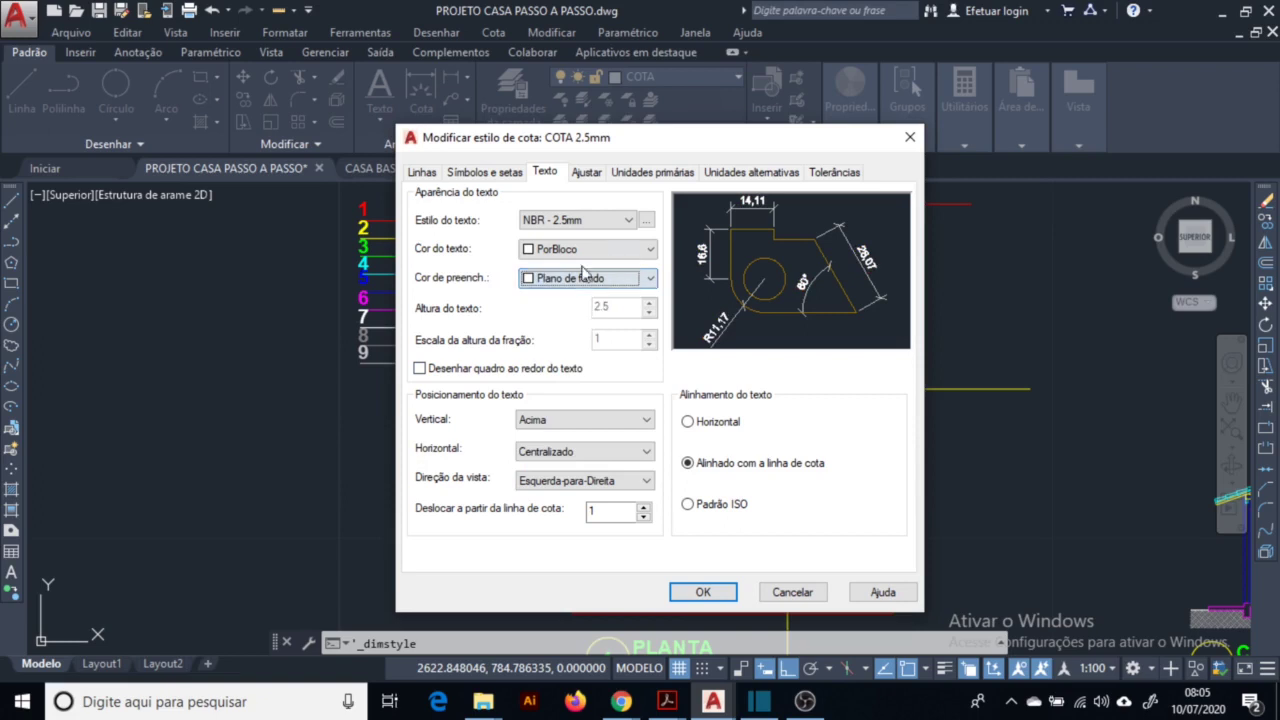
pyautogui.click(617, 281)
pyautogui.click(545, 281)
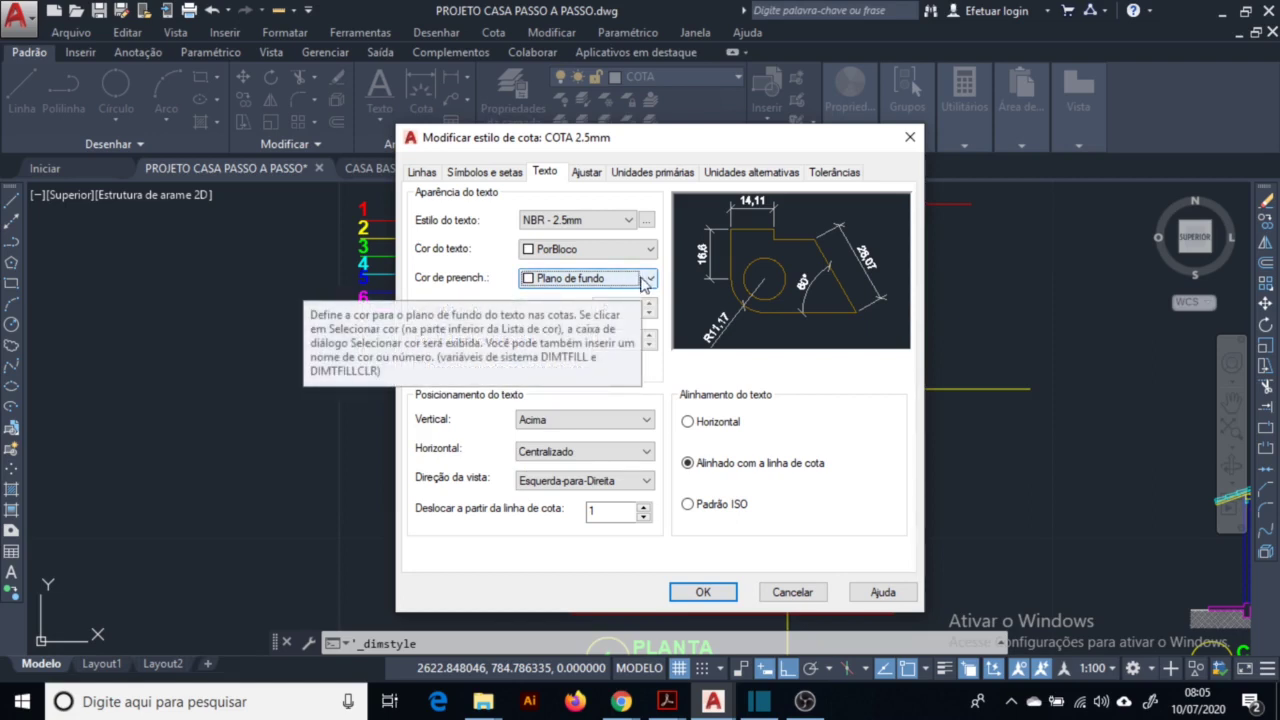
pyautogui.click(645, 279)
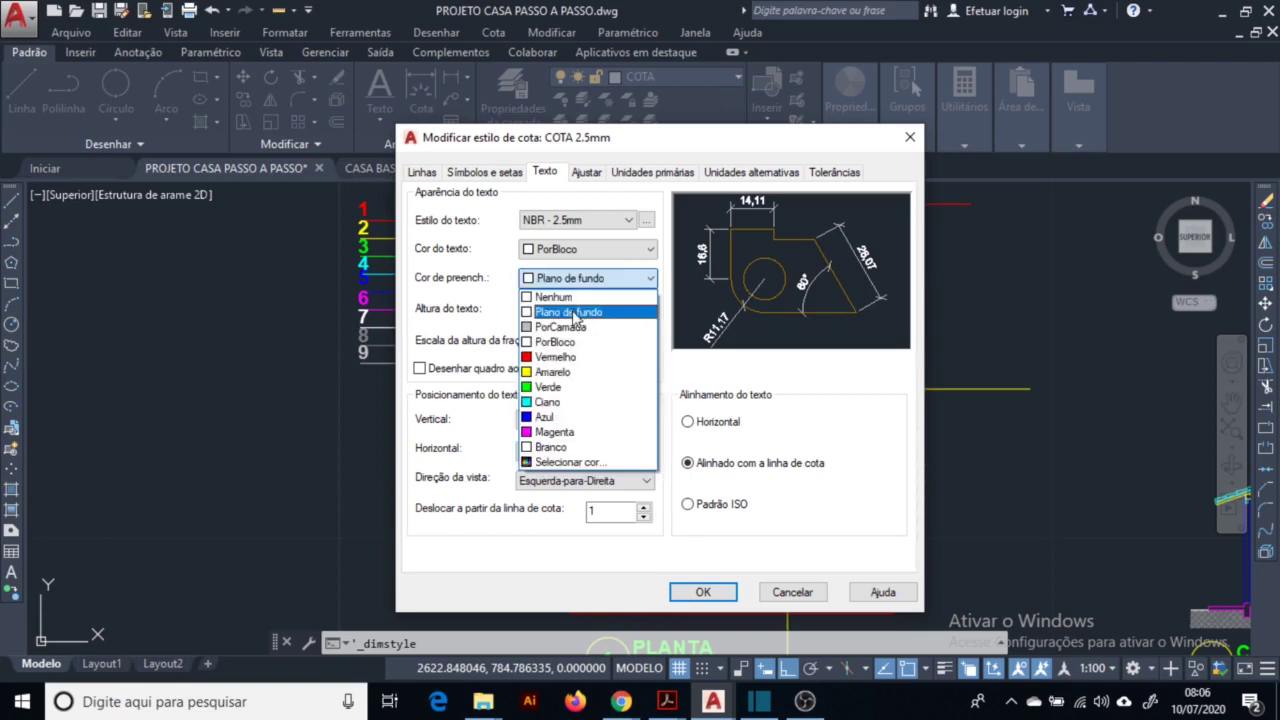
pyautogui.click(584, 299)
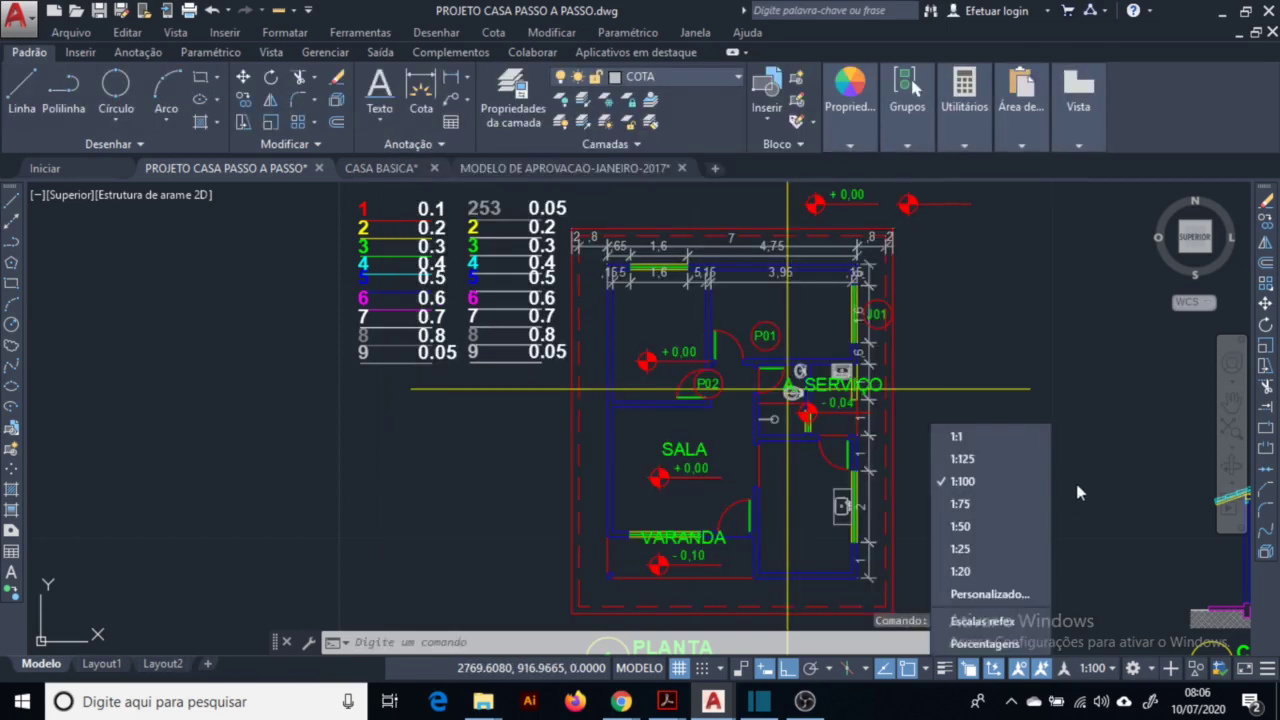
# Step: Set annotation scale to 1:50, move the ,8 dimension to LINHA DE TERRA, and switch to Layout1
pyautogui.click(970, 525)
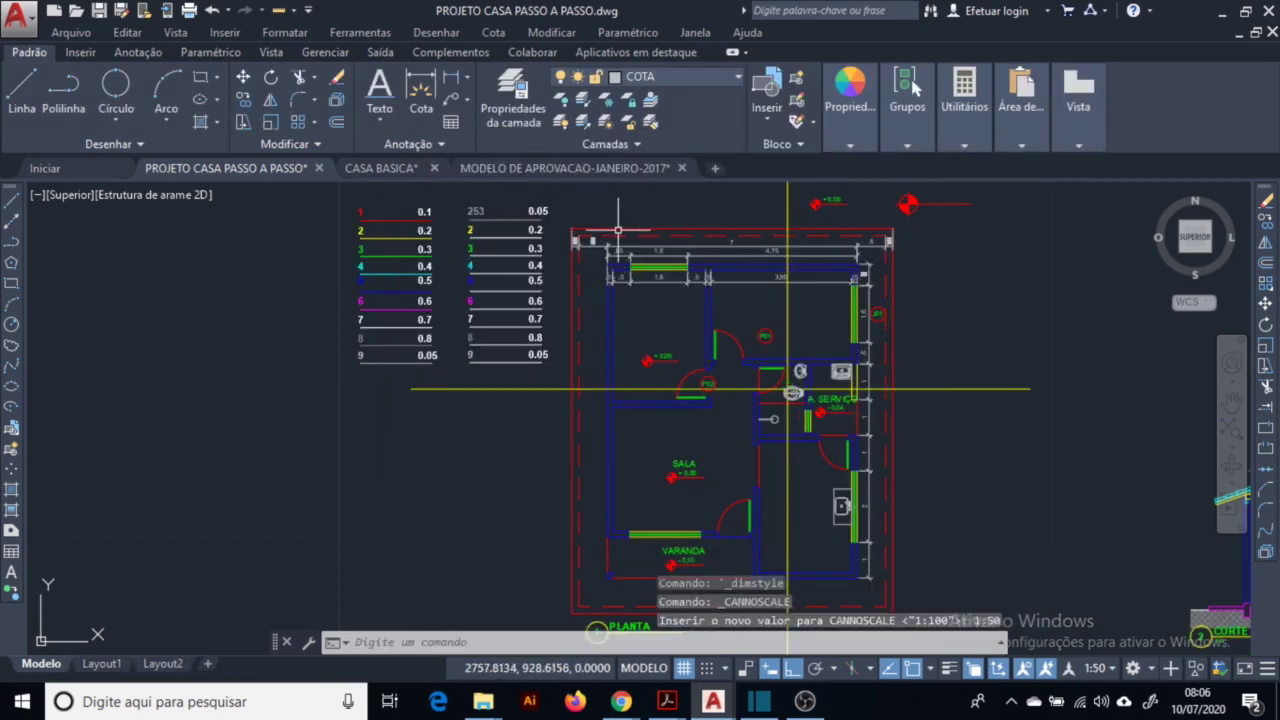
pyautogui.scroll(5, 524, 327)
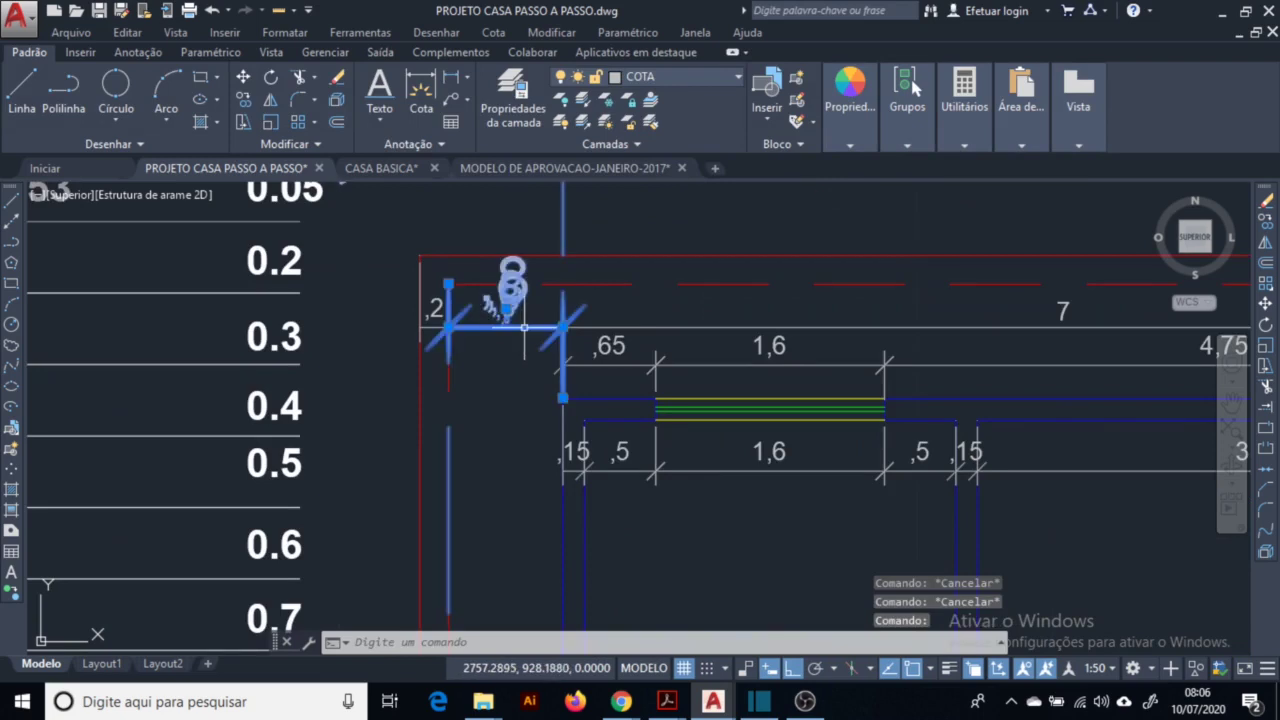
pyautogui.click(707, 84)
pyautogui.click(703, 80)
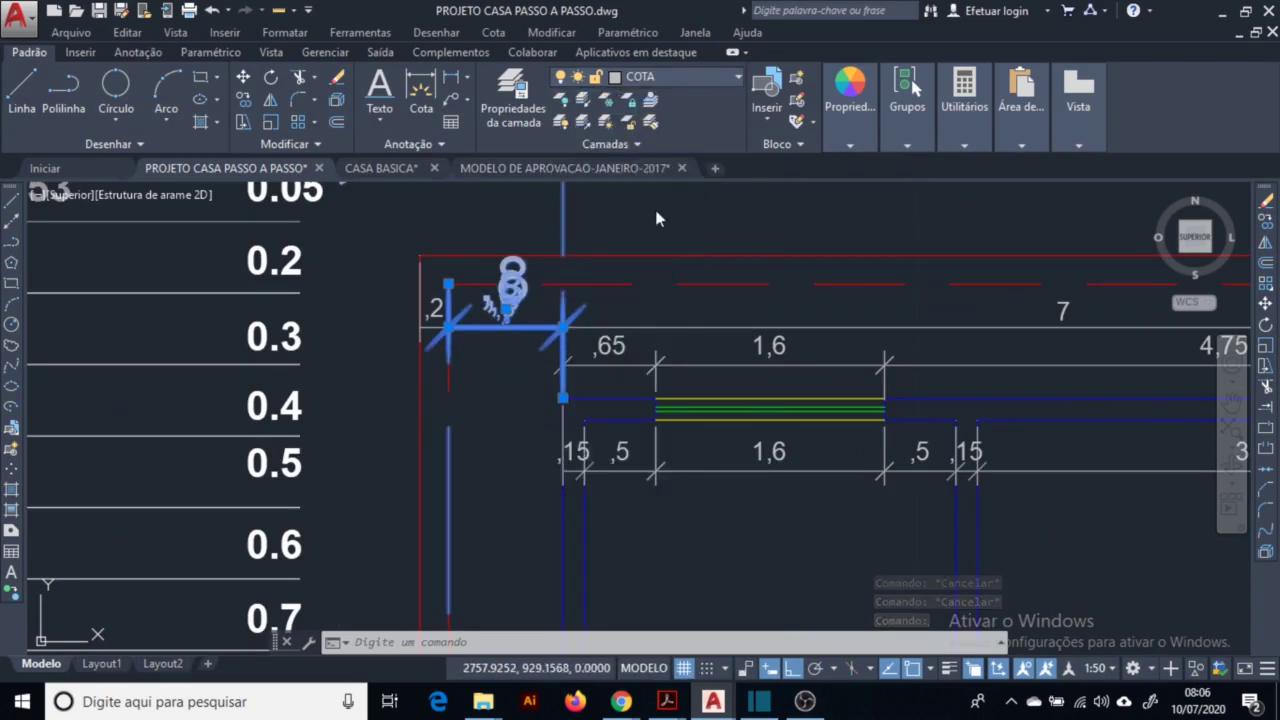
pyautogui.click(704, 79)
pyautogui.scroll(1, 679, 123)
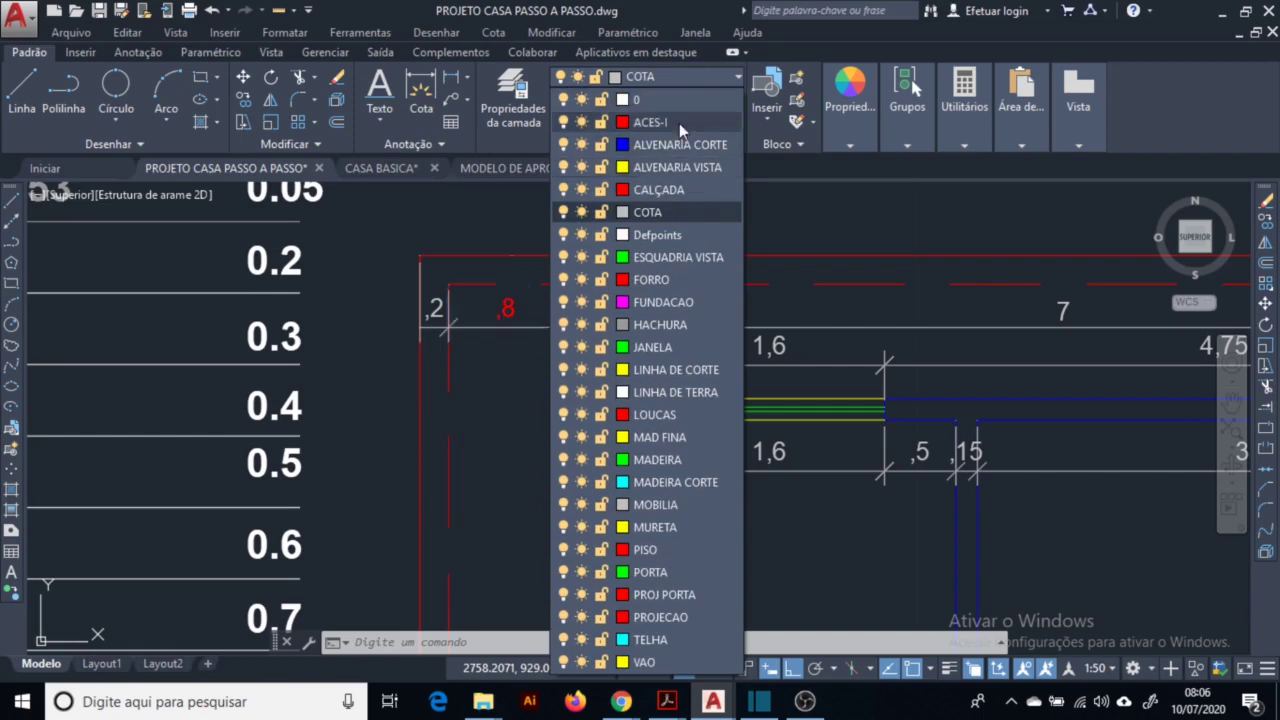
pyautogui.click(626, 385)
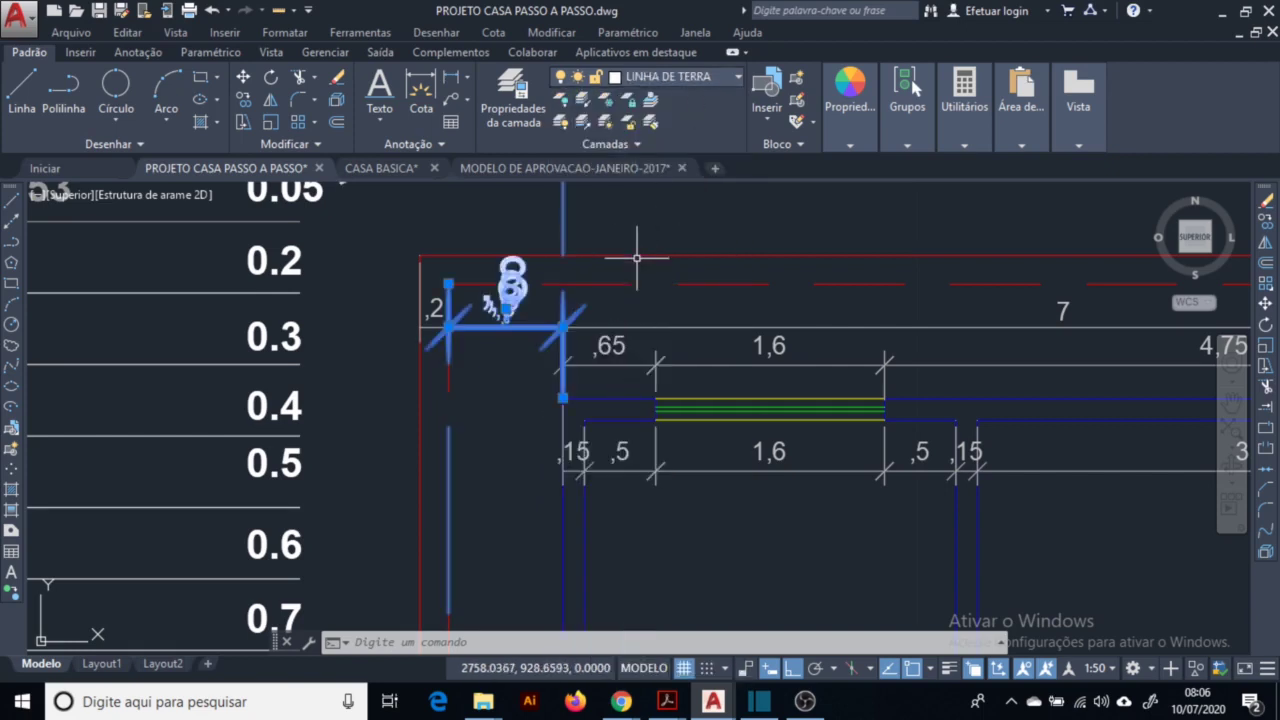
pyautogui.press('Escape')
pyautogui.press('Escape')
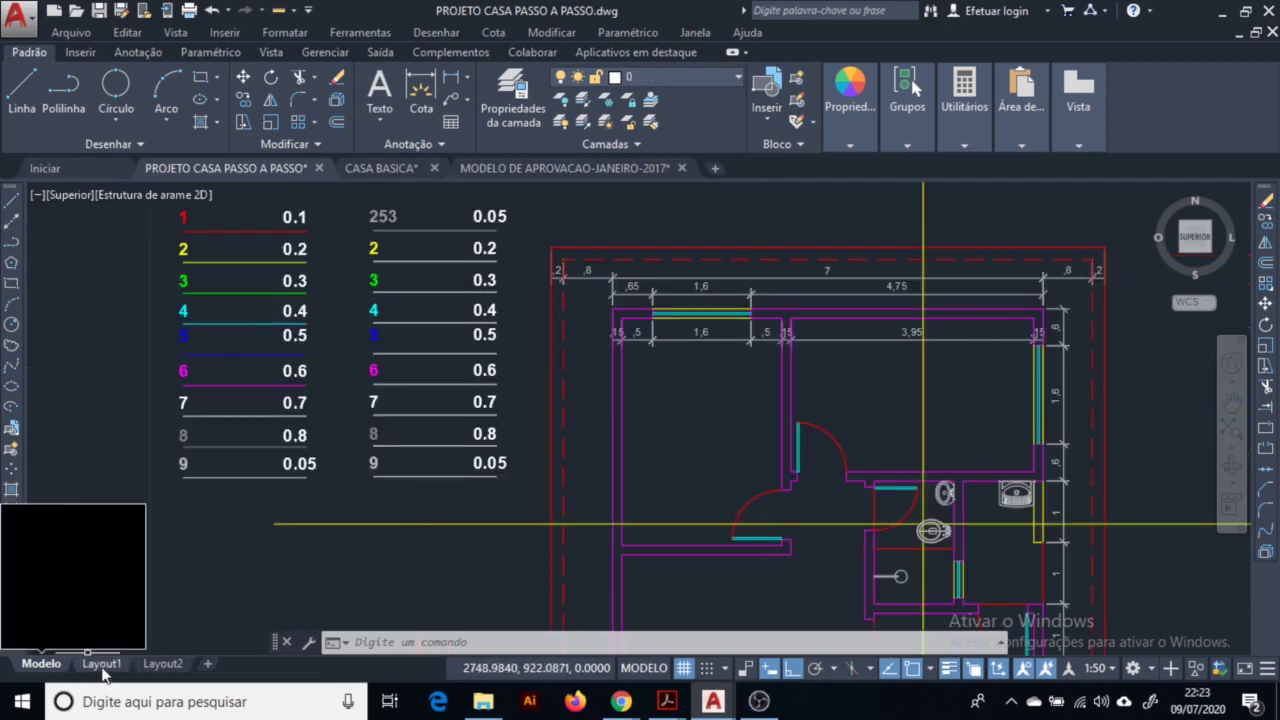
pyautogui.click(100, 664)
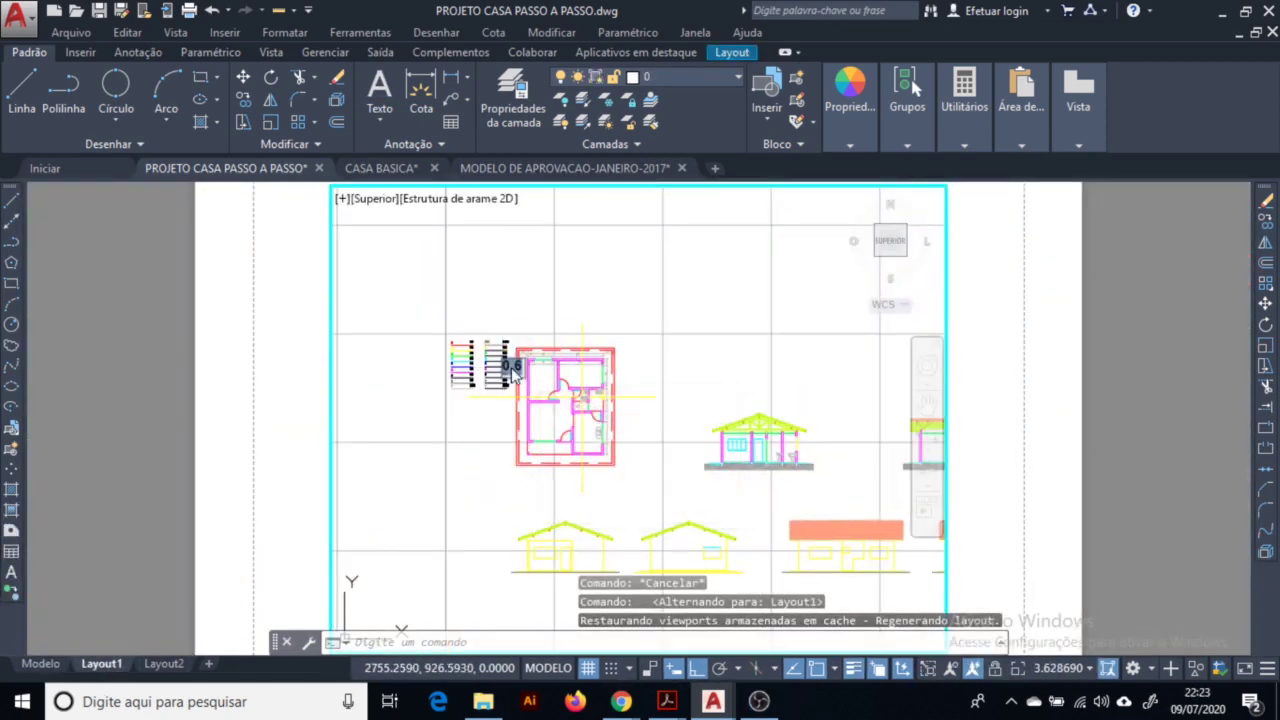
# Step: Set the Layout1 viewport scale to 1:50 and position the pen table in view
pyautogui.doubleClick(514, 367)
pyautogui.scroll(2, 514, 367)
pyautogui.scroll(2, 514, 367)
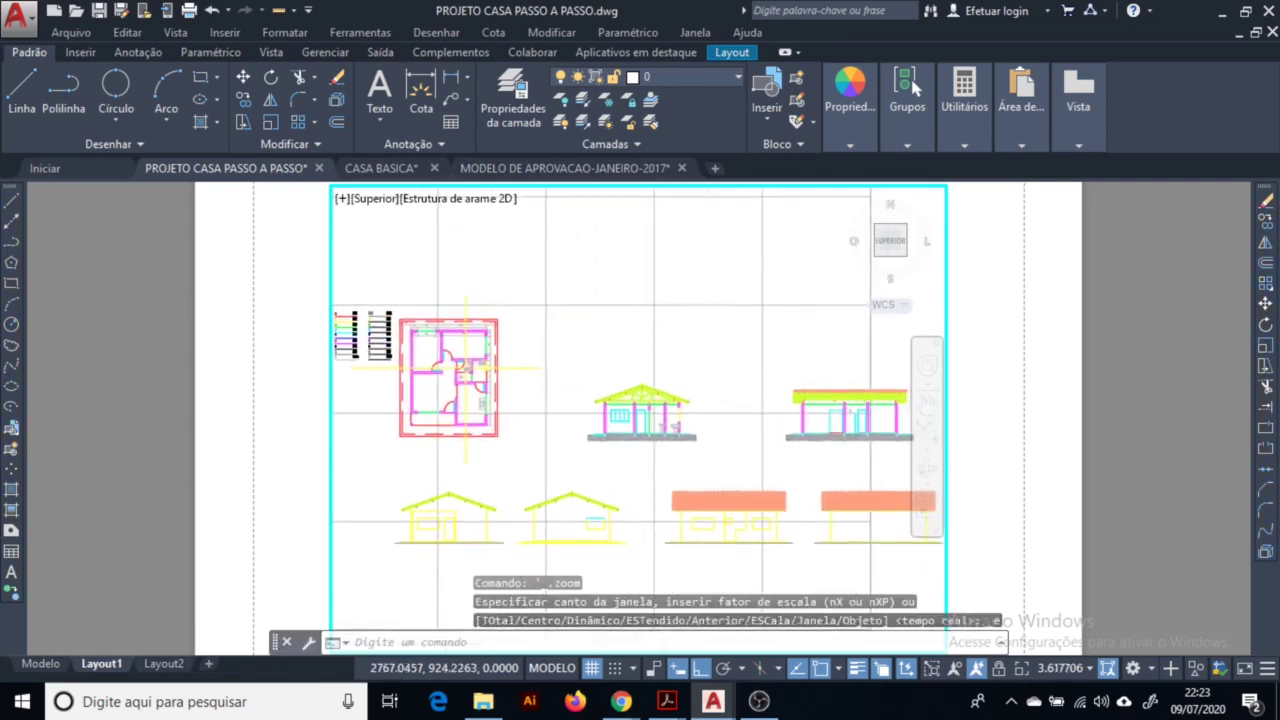
pyautogui.scroll(3, 514, 367)
pyautogui.click(1076, 668)
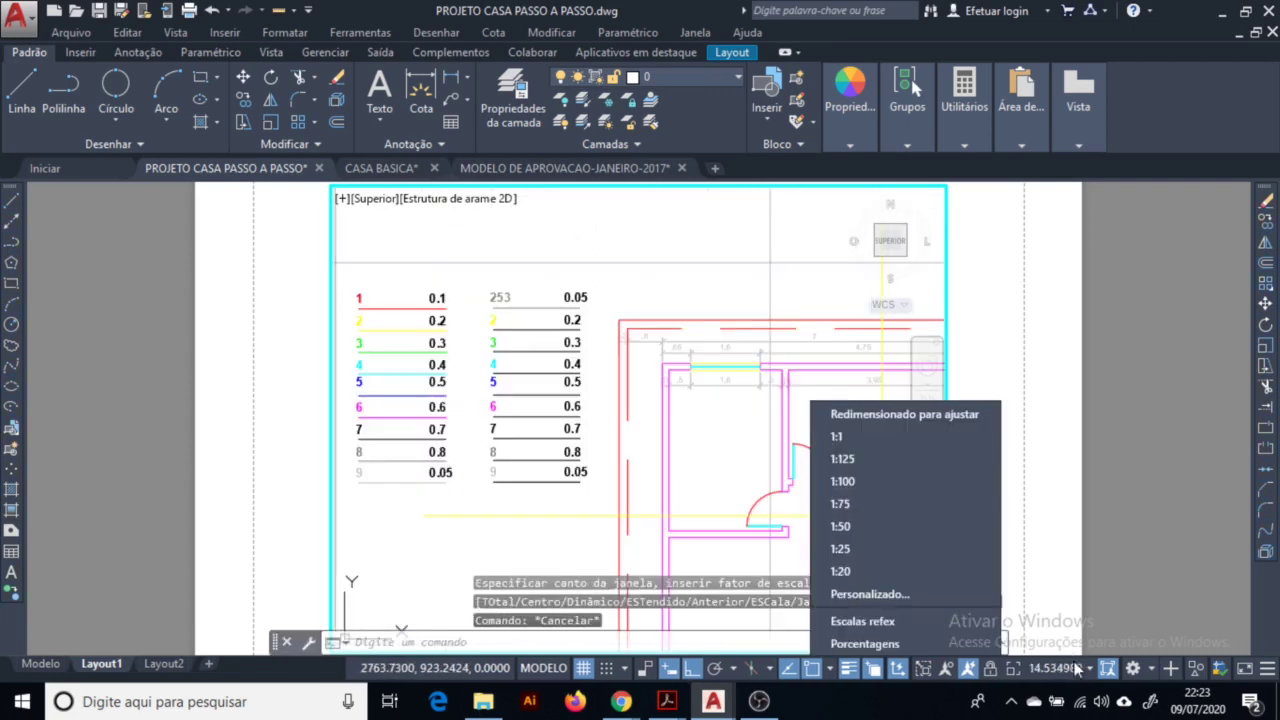
pyautogui.click(878, 527)
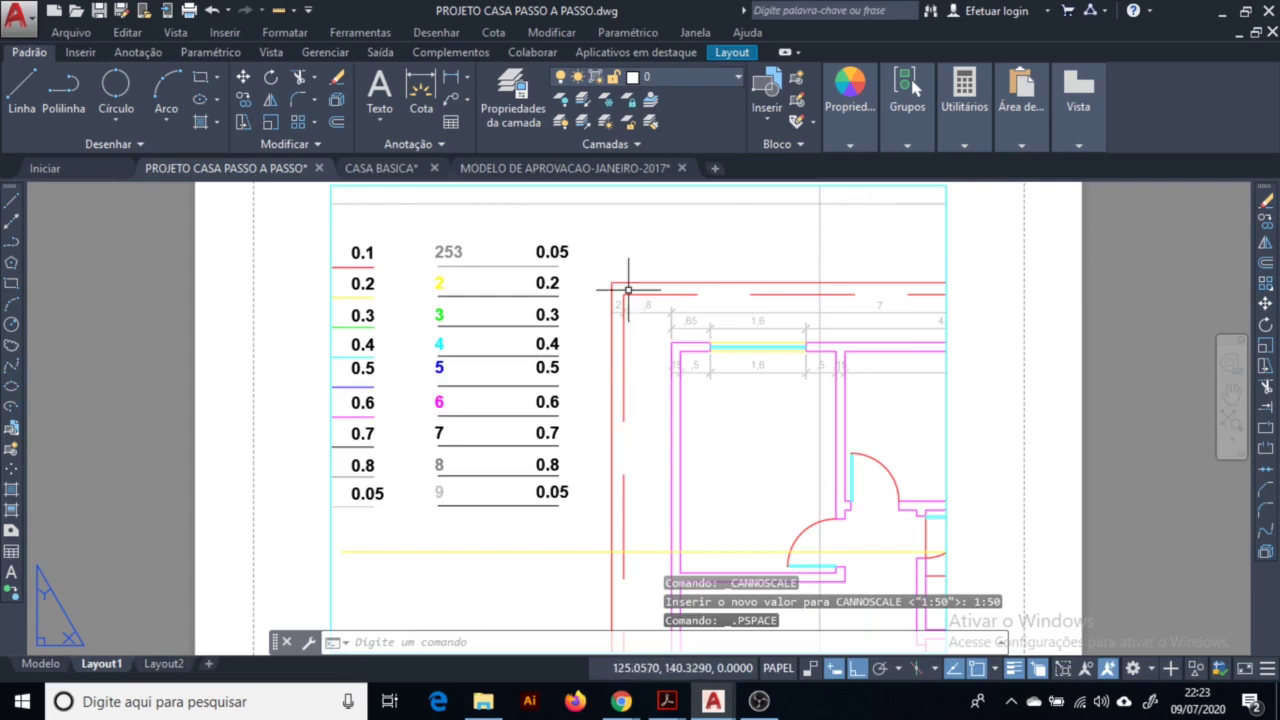
pyautogui.scroll(2, 643, 286)
pyautogui.moveTo(697, 461); pyautogui.dragTo(859, 442, button='middle')
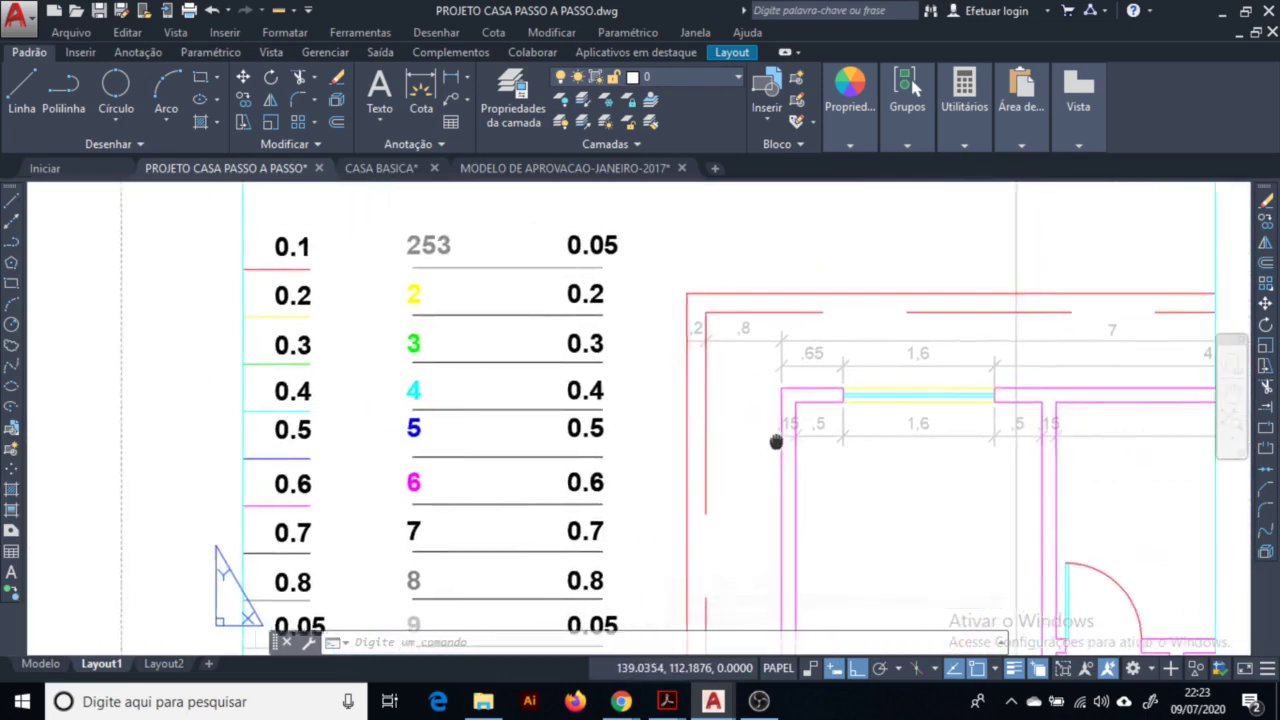
pyautogui.scroll(4, 720, 374)
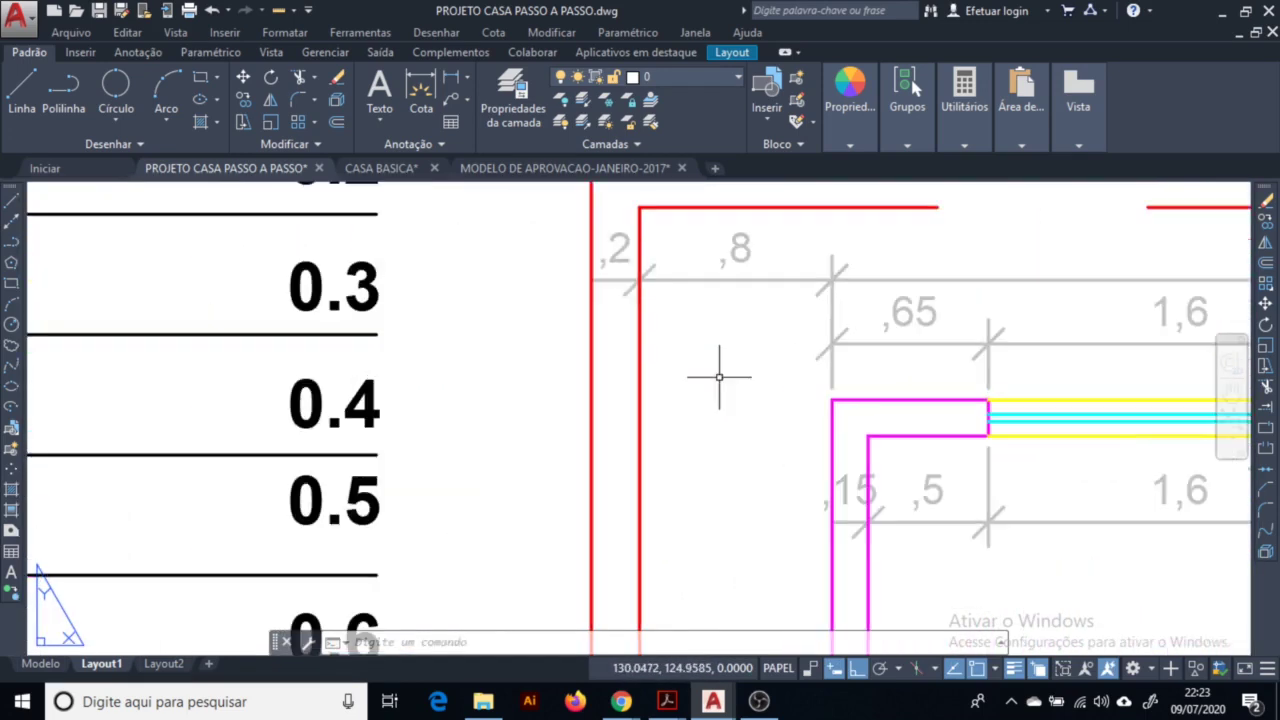
pyautogui.scroll(-3, 606, 426)
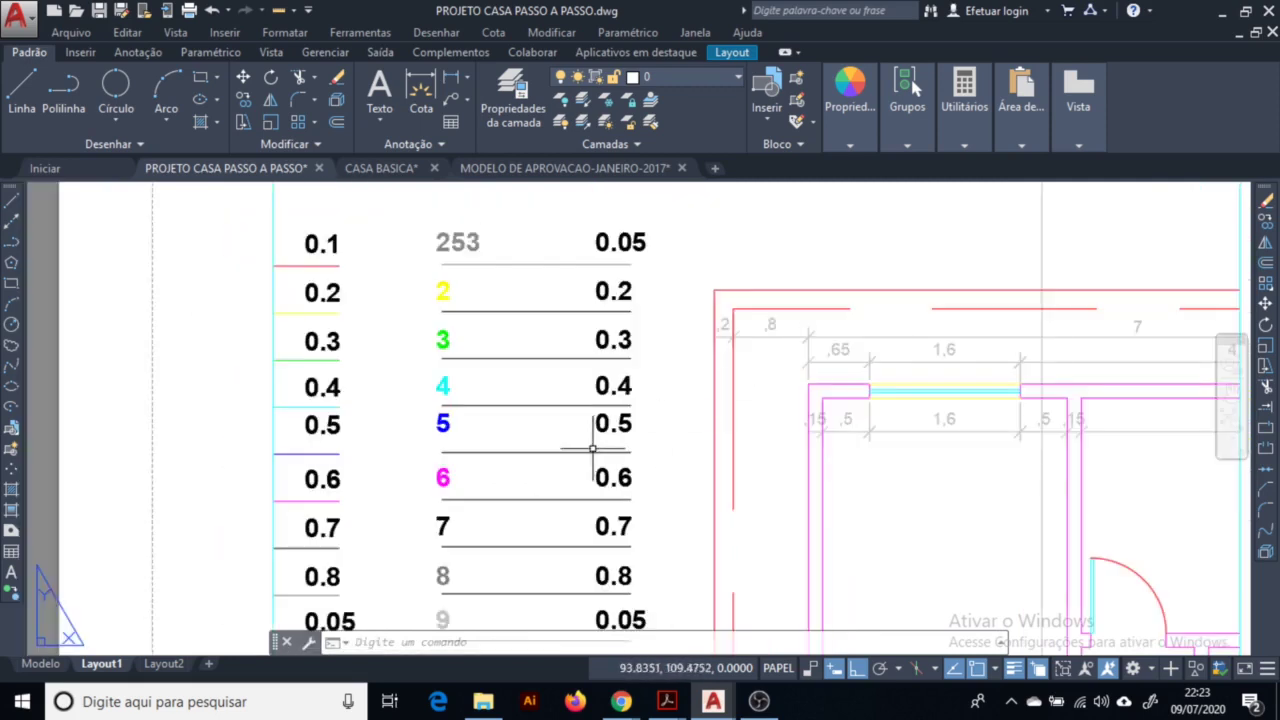
pyautogui.moveTo(608, 428)
pyautogui.mouseDown(button='middle')
pyautogui.moveTo(500, 357)
pyautogui.moveTo(355, 380)
pyautogui.mouseUp(button='middle')
pyautogui.scroll(-2, 355, 390)
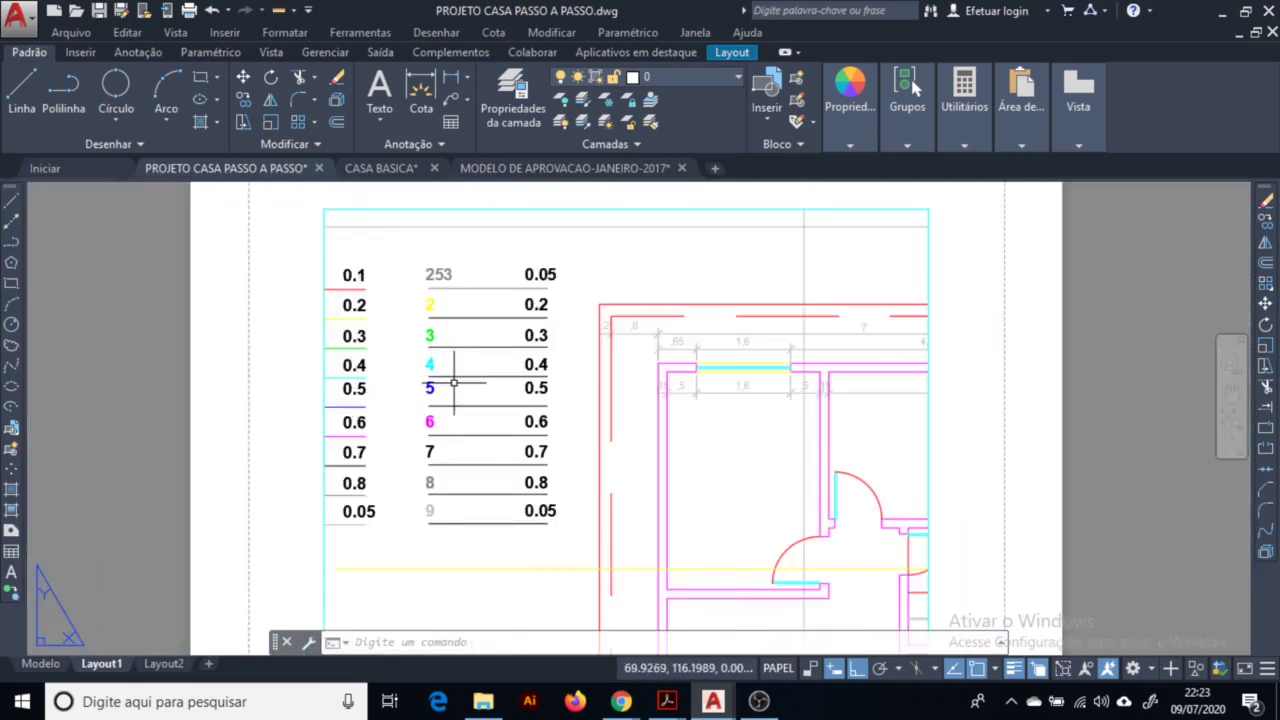
pyautogui.doubleClick(457, 375)
pyautogui.doubleClick(363, 195)
# Step: Open the Plot Styles folder and start editing the monochrome.ctb plot style table
pyautogui.click(28, 32)
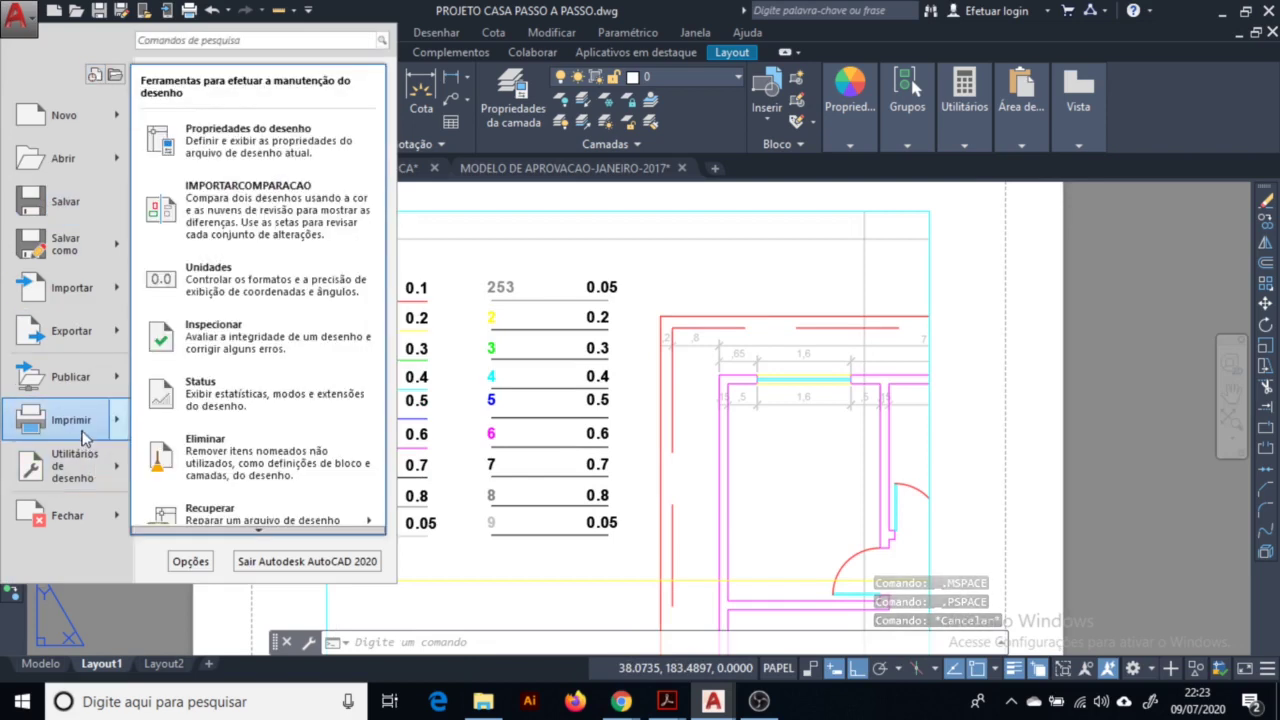
pyautogui.scroll(-3, 240, 440)
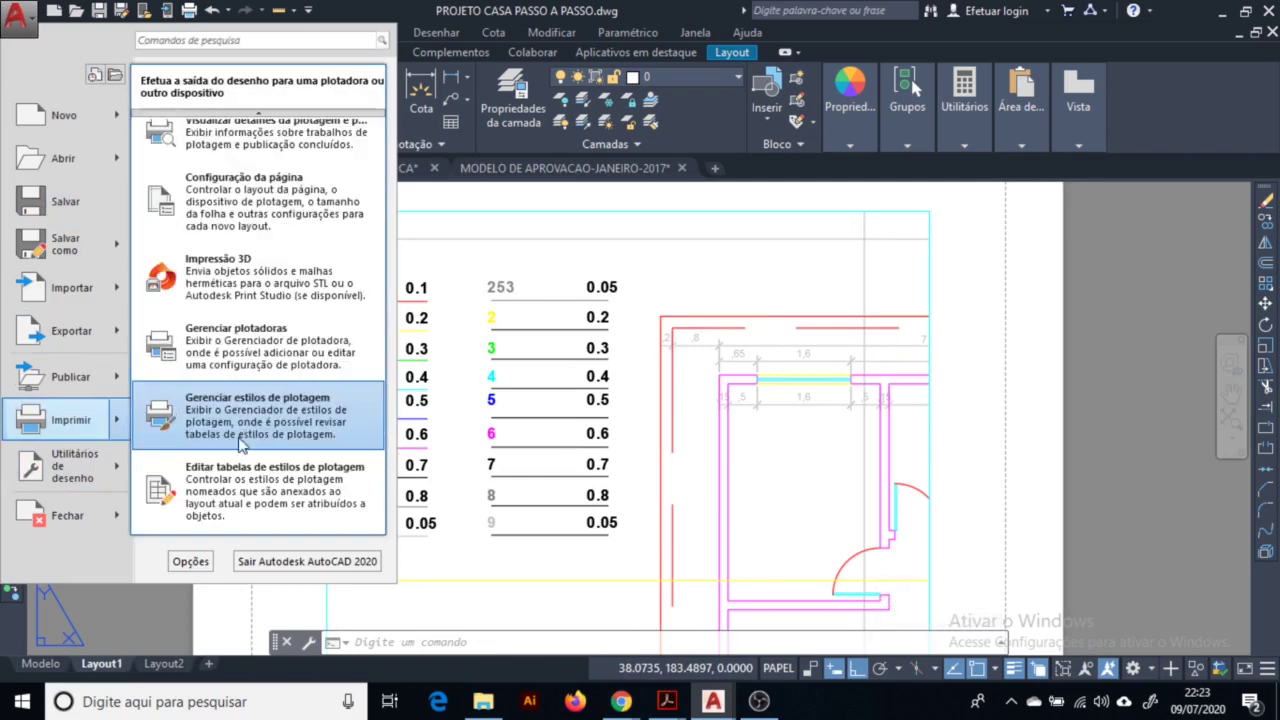
pyautogui.click(240, 410)
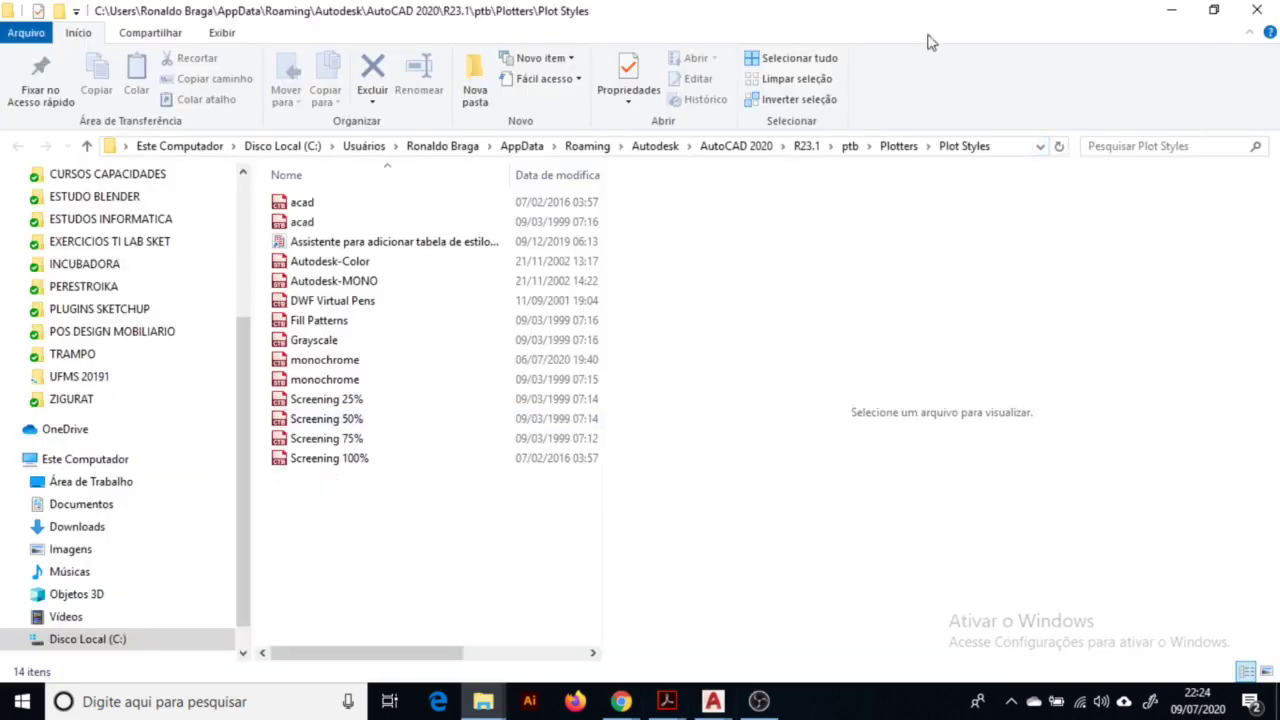
pyautogui.doubleClick(340, 362)
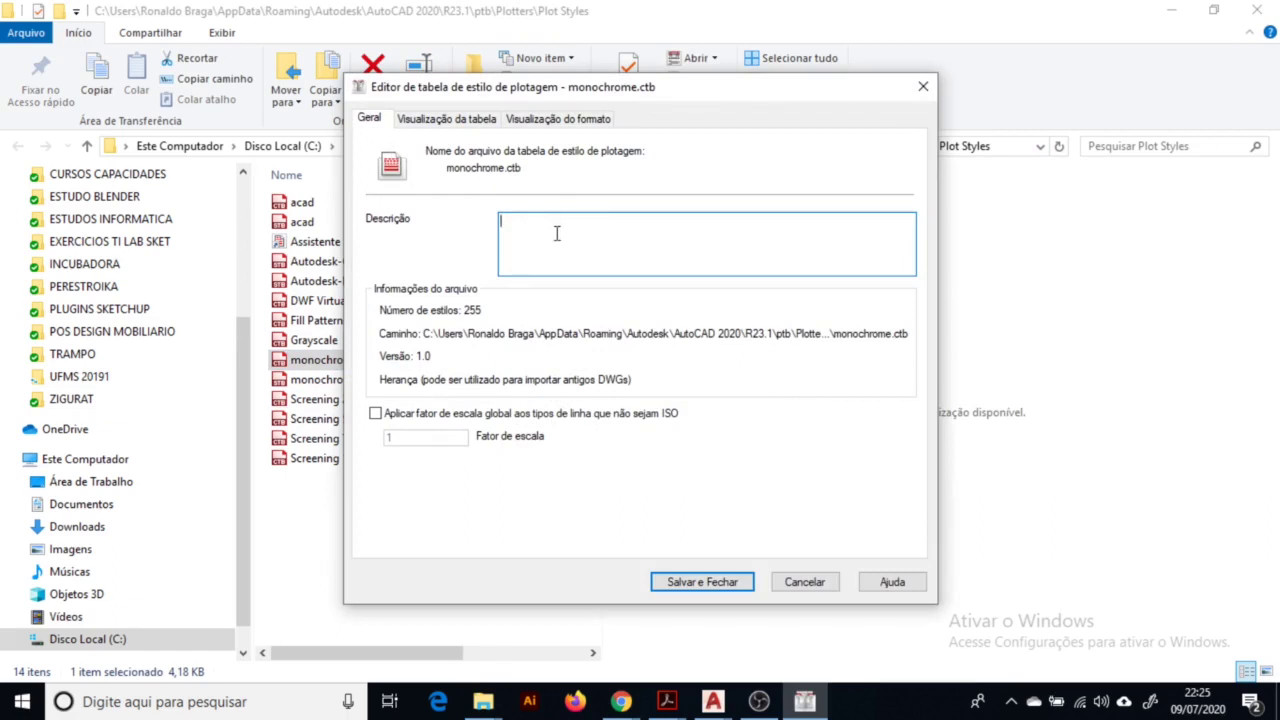
# Step: Describe monochrome.ctb as 'Estilo criado para aula de RCDI' and show its per-colour form view
pyautogui.write('Estilo criado para aula de RCDI -')
pyautogui.click(432, 122)
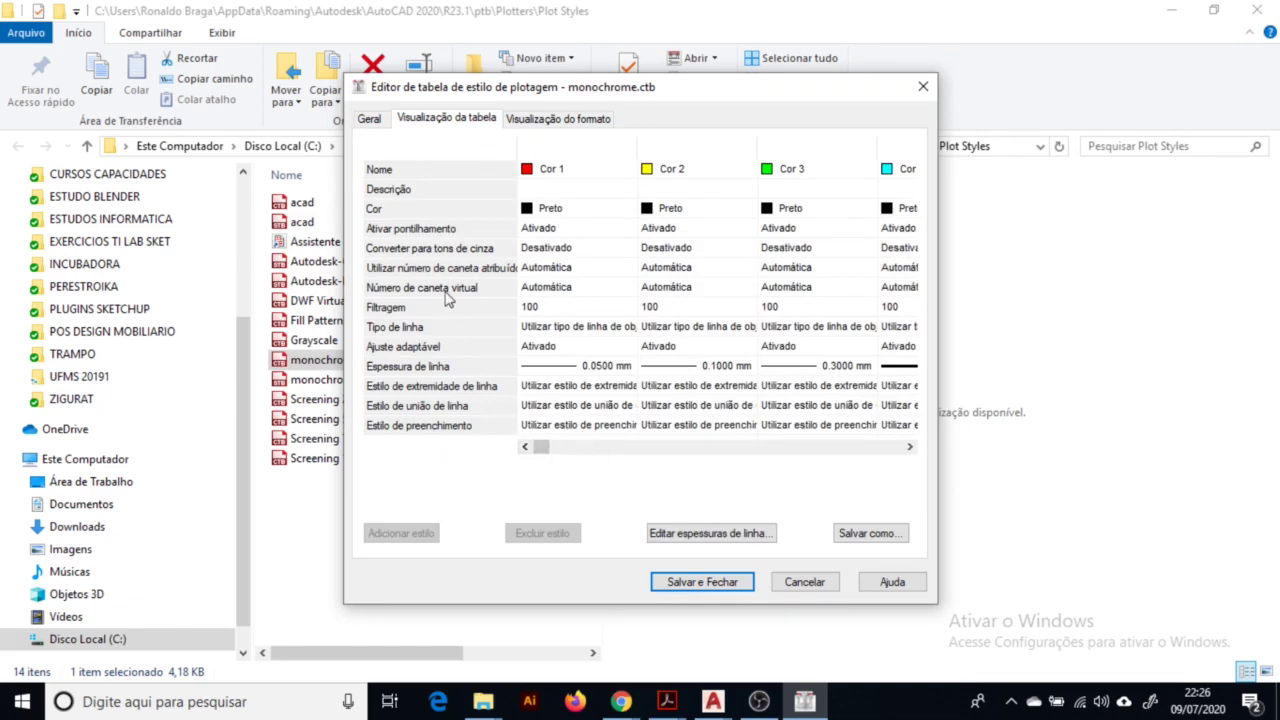
pyautogui.click(573, 122)
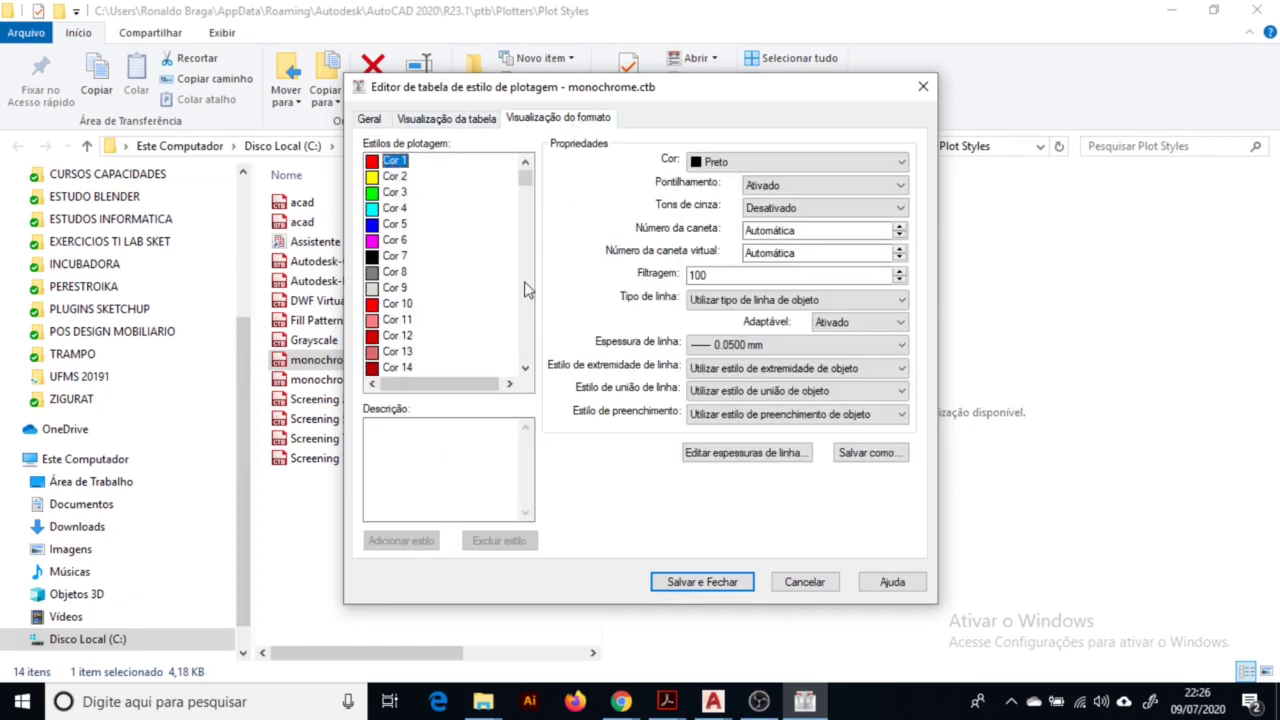
# Step: Give Cor 1 a 0.1 mm lineweight and Cor 2 a 0.2 mm lineweight
pyautogui.click(775, 350)
pyautogui.click(800, 86)
pyautogui.click(395, 177)
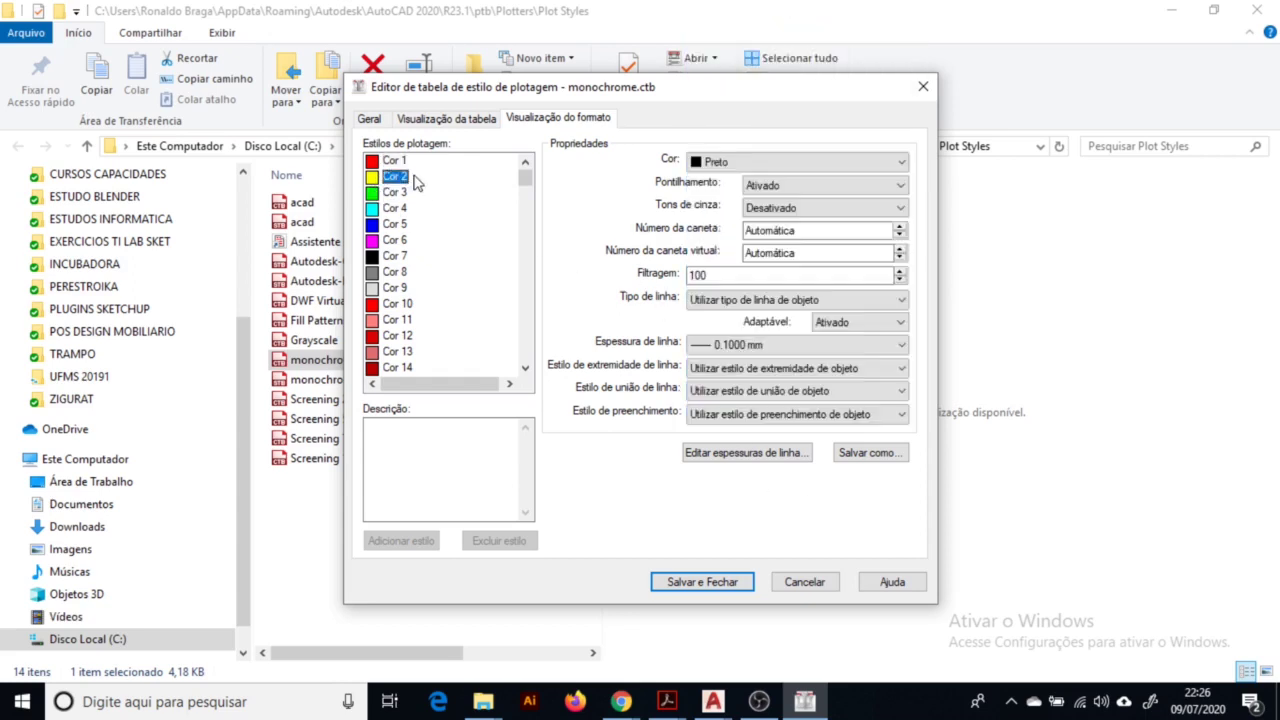
pyautogui.click(694, 344)
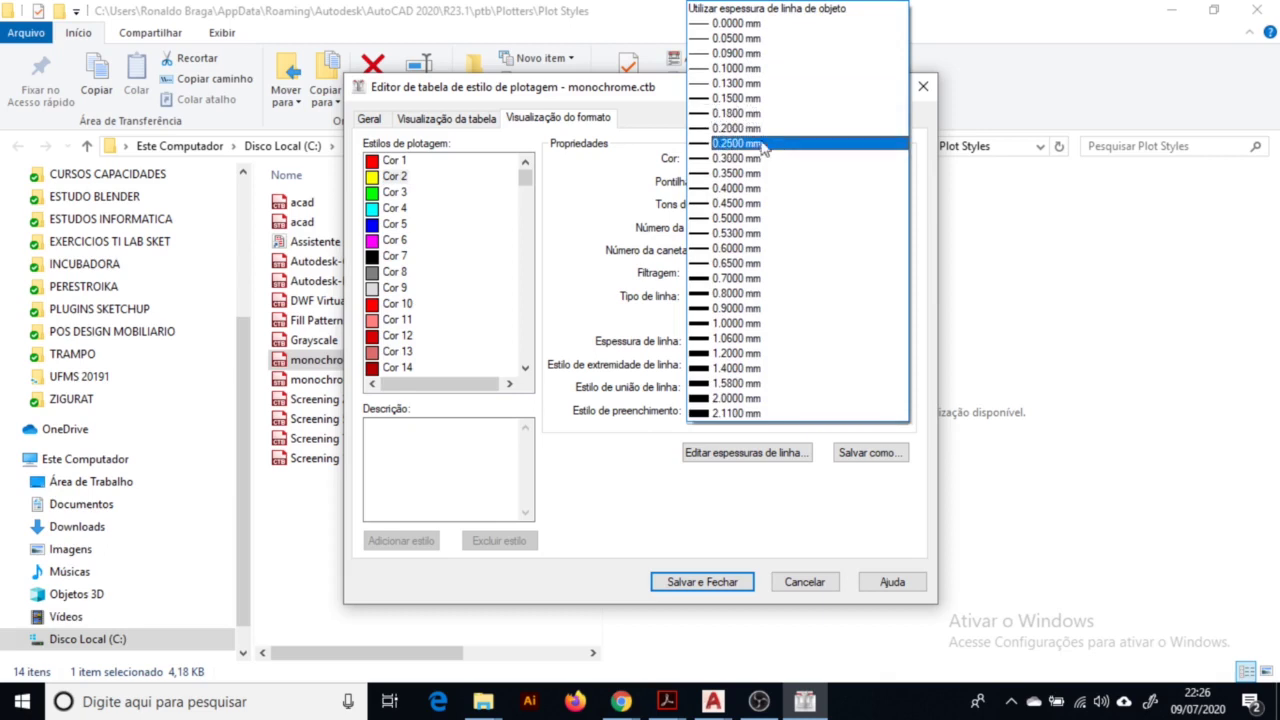
pyautogui.click(745, 128)
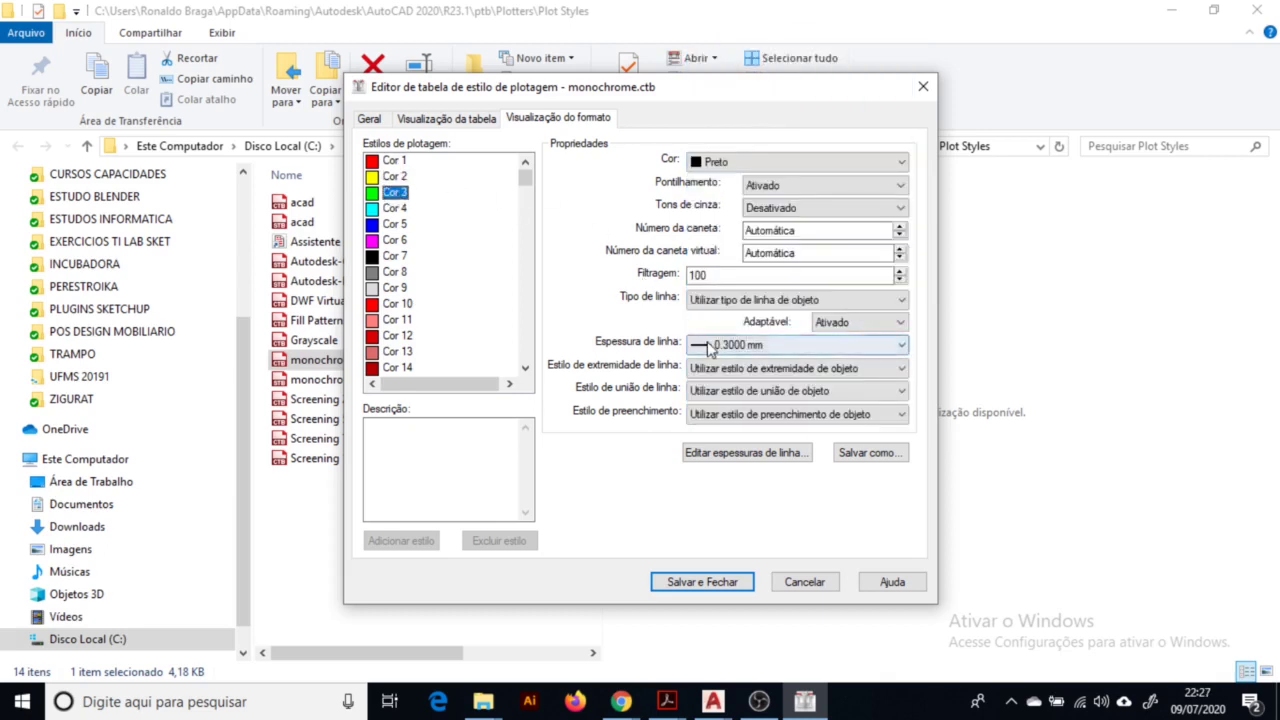
# Step: Set the Cor 7 and Cor 9 lineweights, checking the drawing's pen legend
pyautogui.press('Down')
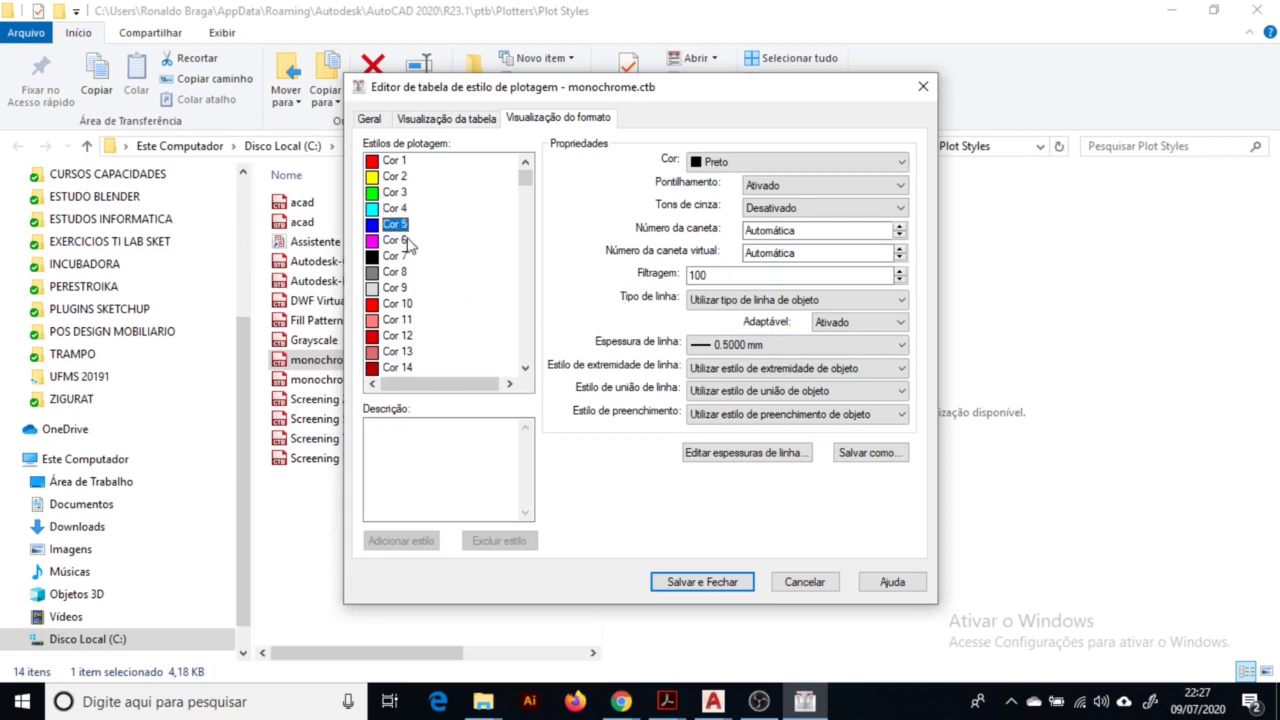
pyautogui.click(396, 257)
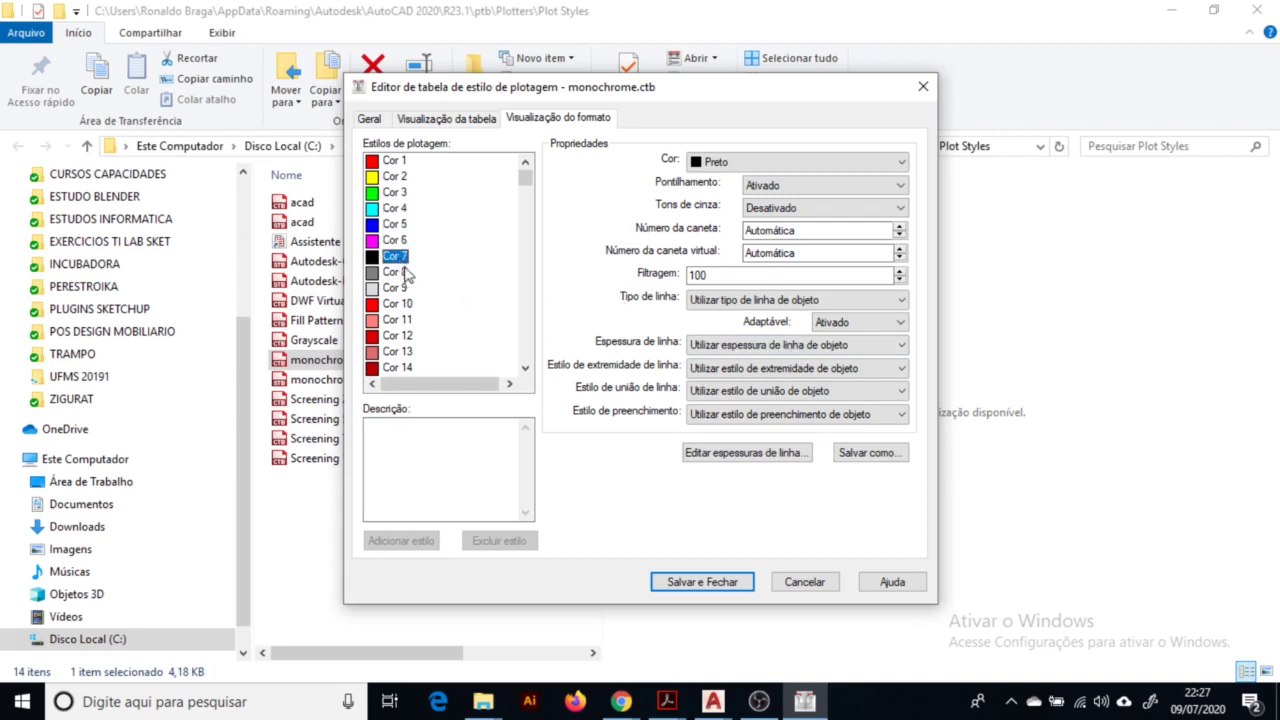
pyautogui.click(775, 345)
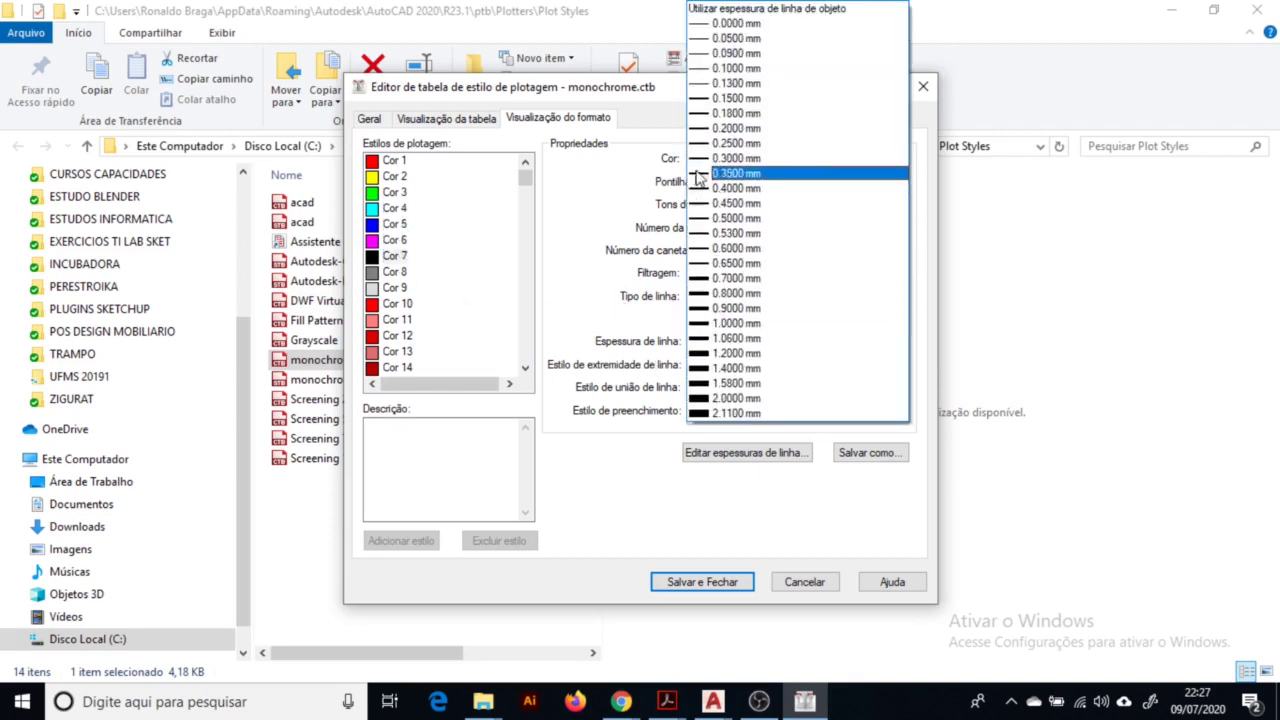
pyautogui.click(755, 280)
pyautogui.press('Down')
pyautogui.press('Down')
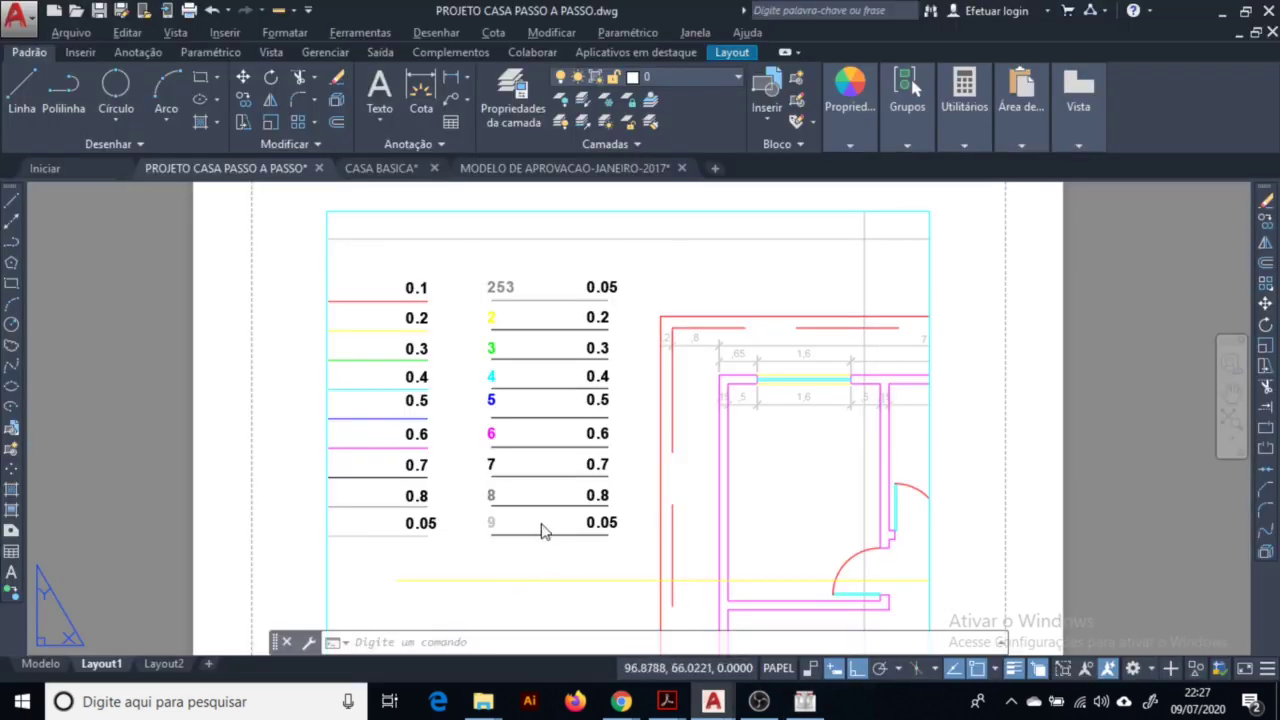
pyautogui.hotkey('alt', 'Tab')
pyautogui.click(766, 343)
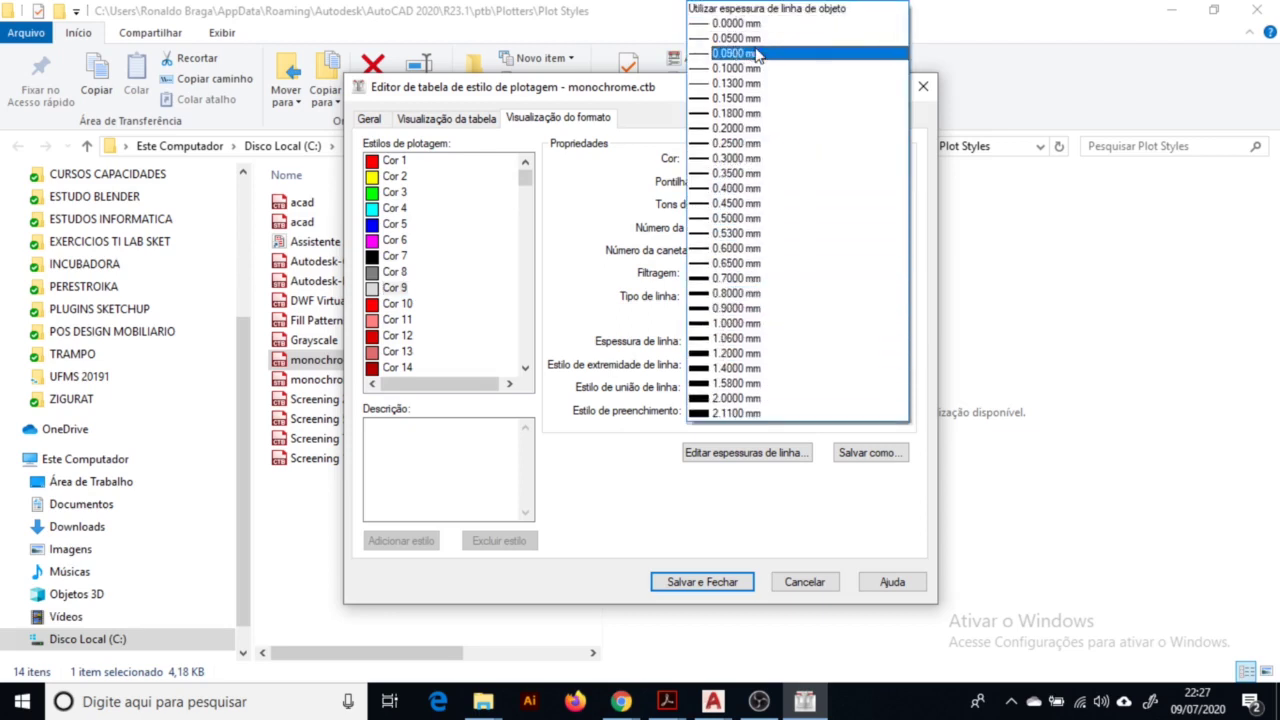
pyautogui.hotkey('alt', 'Tab')
pyautogui.hotkey('alt', 'Tab')
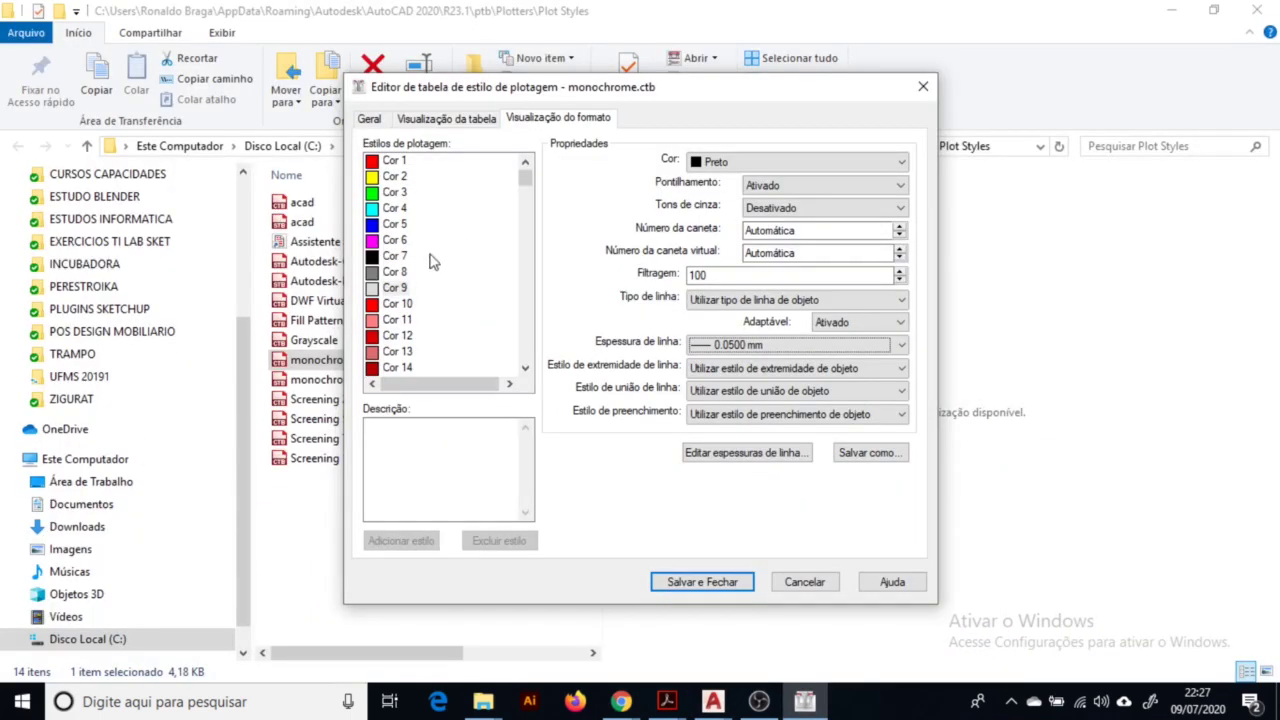
# Step: Make the Cor 253 style plot in indexed grey colour 253
pyautogui.moveTo(521, 178); pyautogui.dragTo(513, 380)
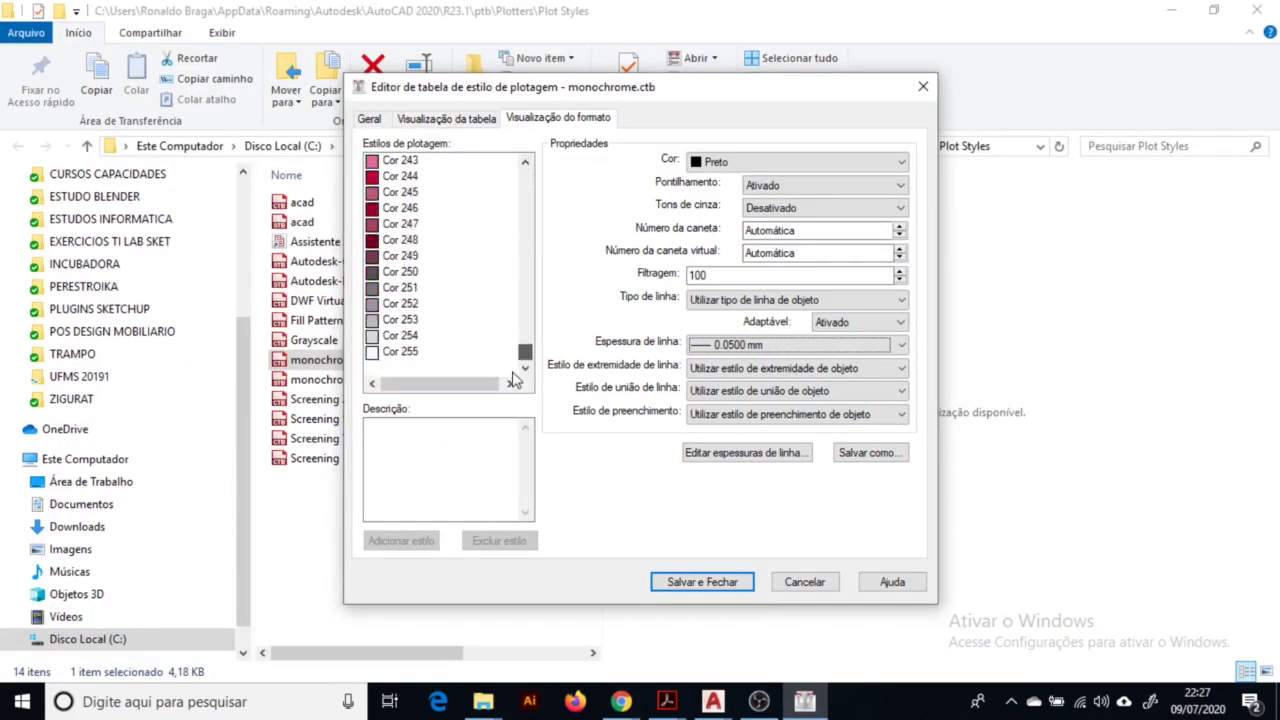
pyautogui.click(405, 320)
pyautogui.click(800, 161)
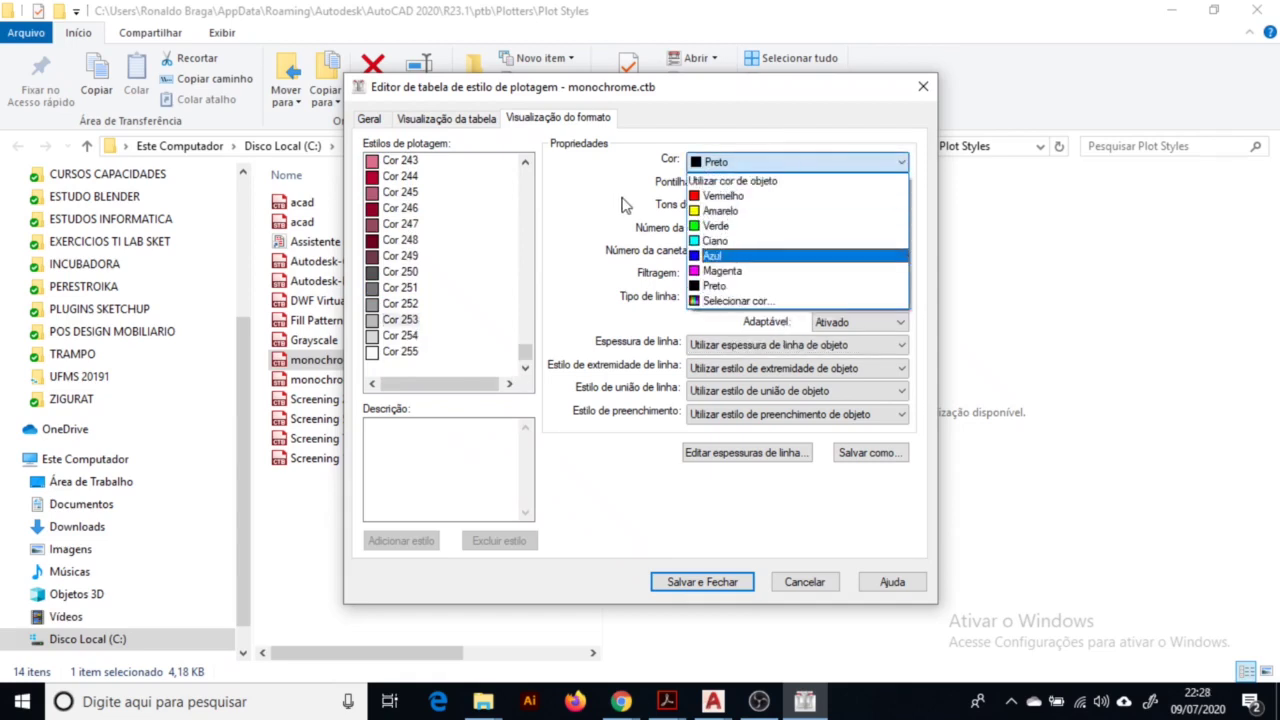
pyautogui.click(623, 205)
pyautogui.click(812, 161)
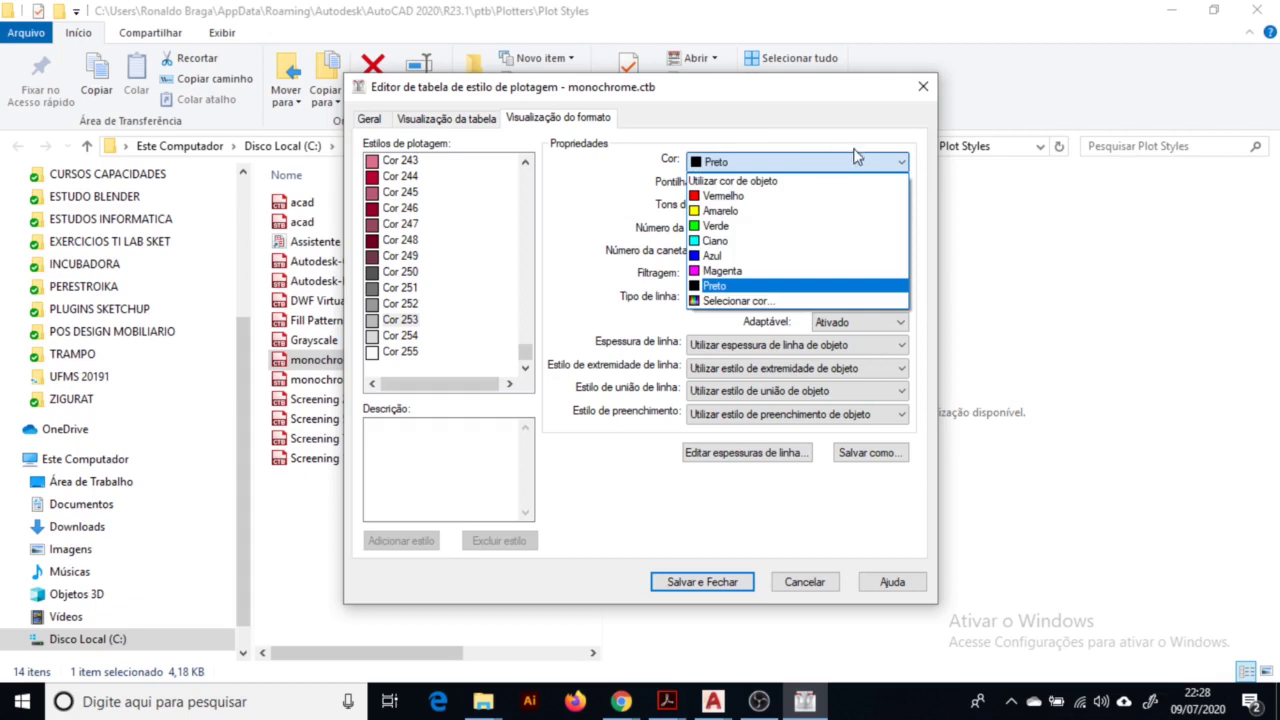
pyautogui.click(786, 188)
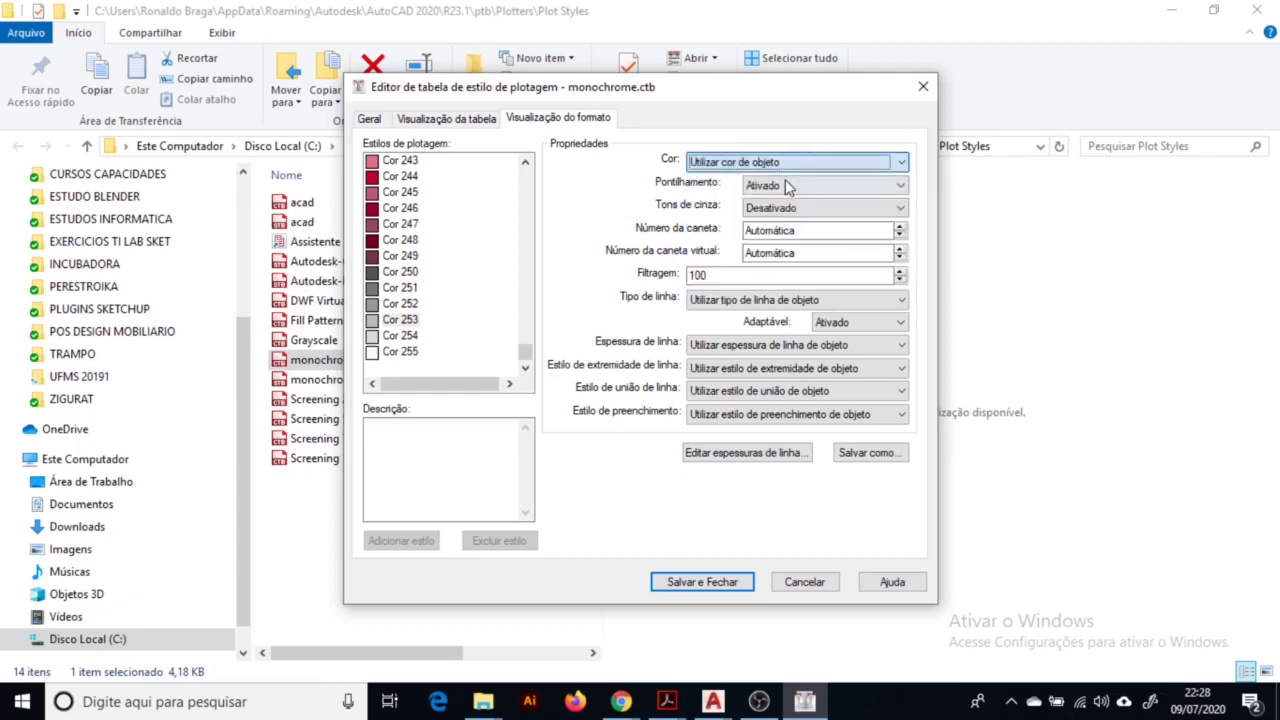
pyautogui.click(740, 164)
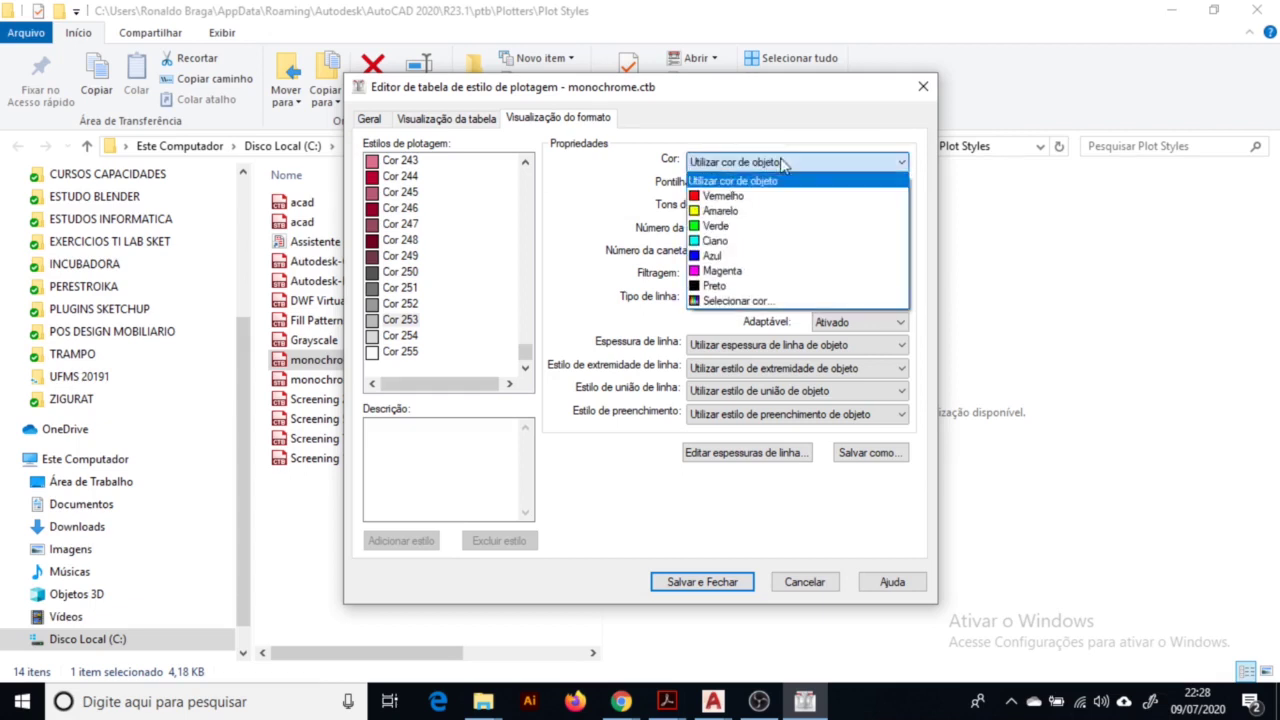
pyautogui.click(762, 301)
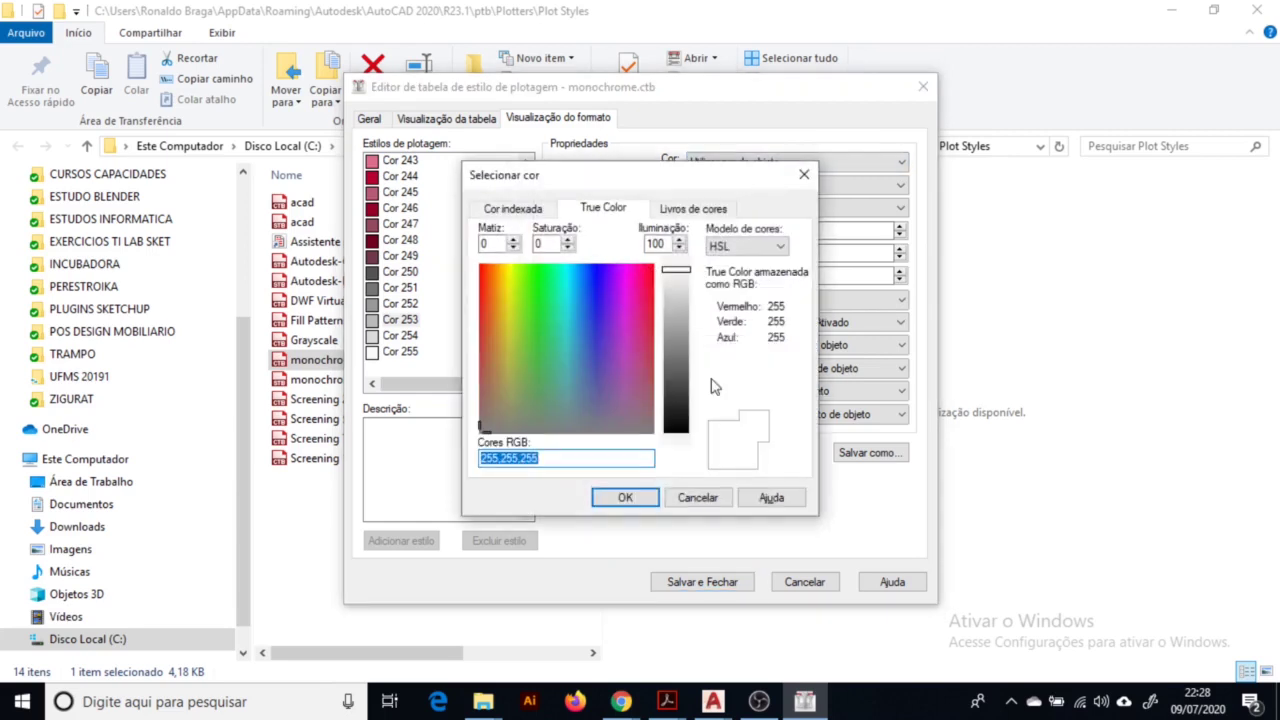
pyautogui.click(512, 208)
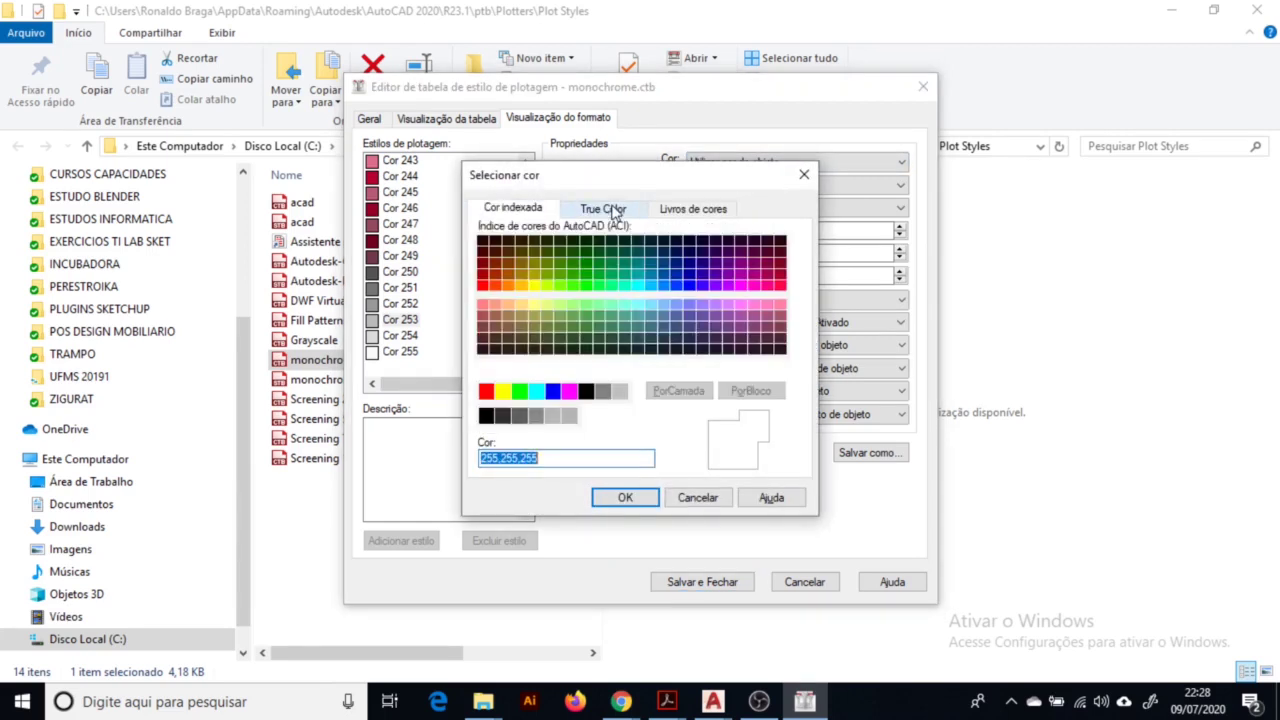
pyautogui.click(555, 418)
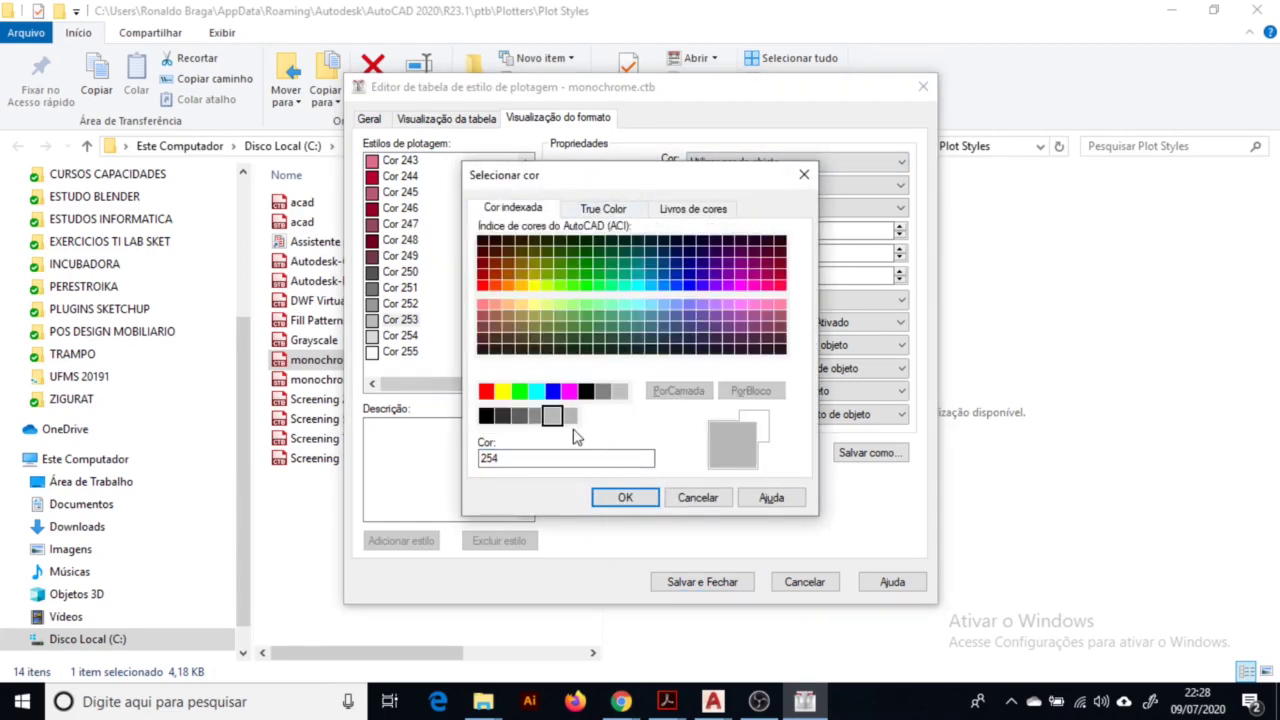
pyautogui.click(537, 416)
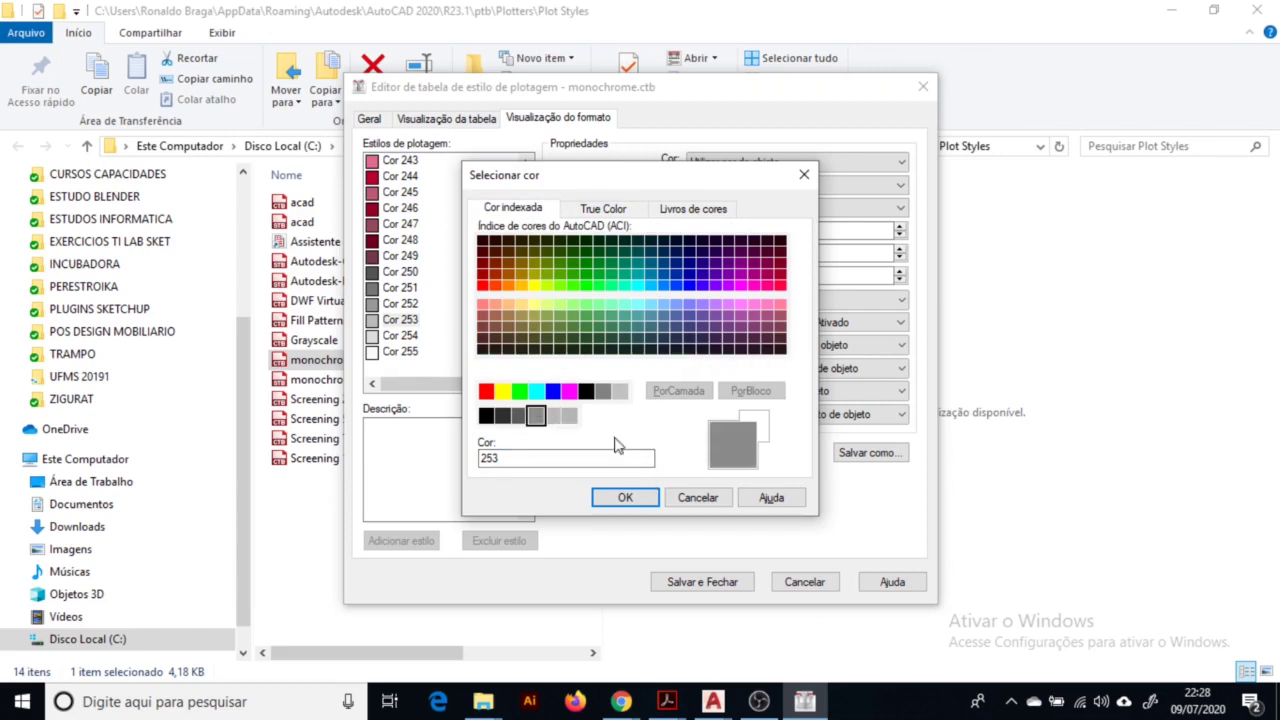
pyautogui.click(638, 503)
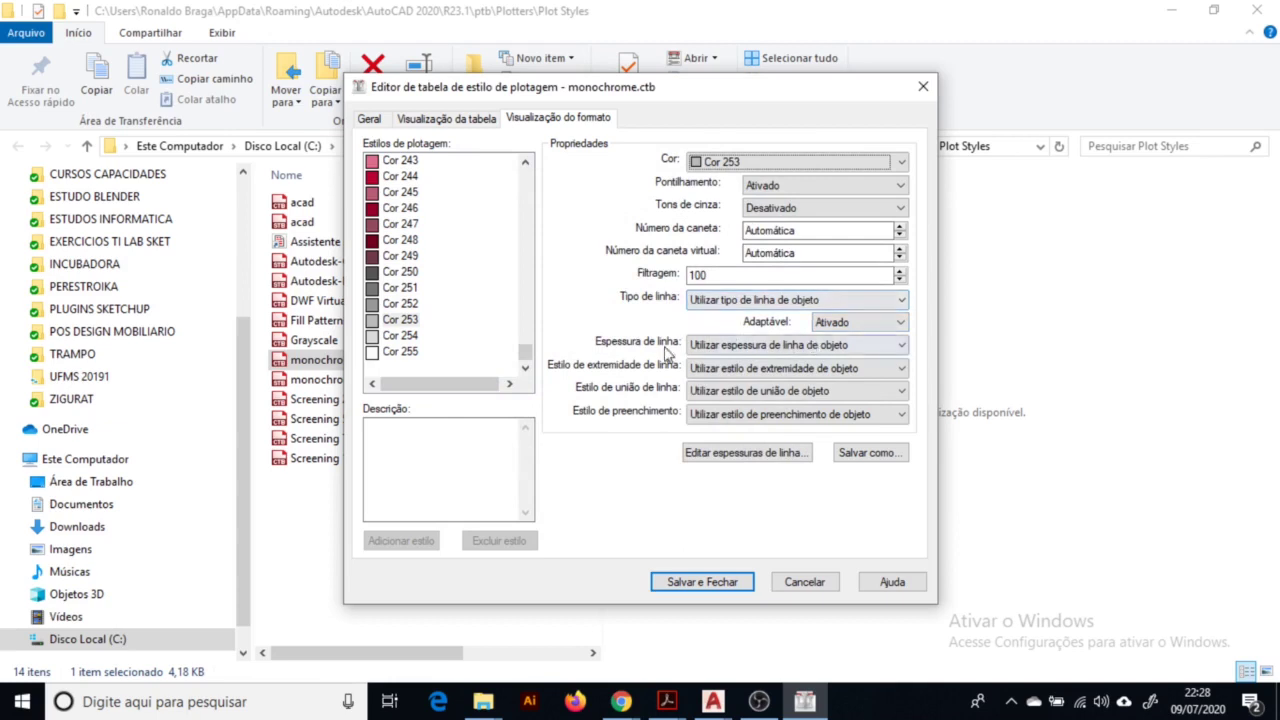
# Step: Give Cor 253 a 0.0500 mm lineweight
pyautogui.click(740, 344)
pyautogui.click(748, 40)
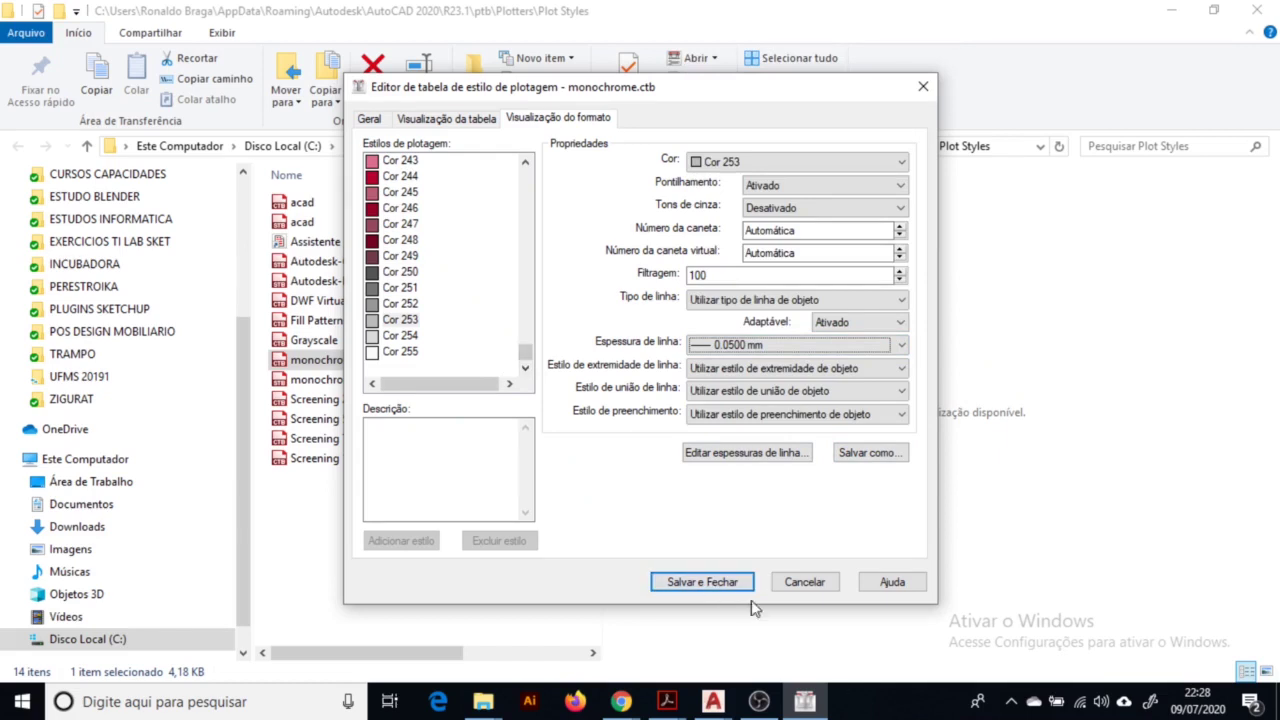
pyautogui.moveTo(525, 352)
pyautogui.mouseDown()
pyautogui.moveTo(528, 185)
pyautogui.moveTo(541, 163)
pyautogui.mouseUp()
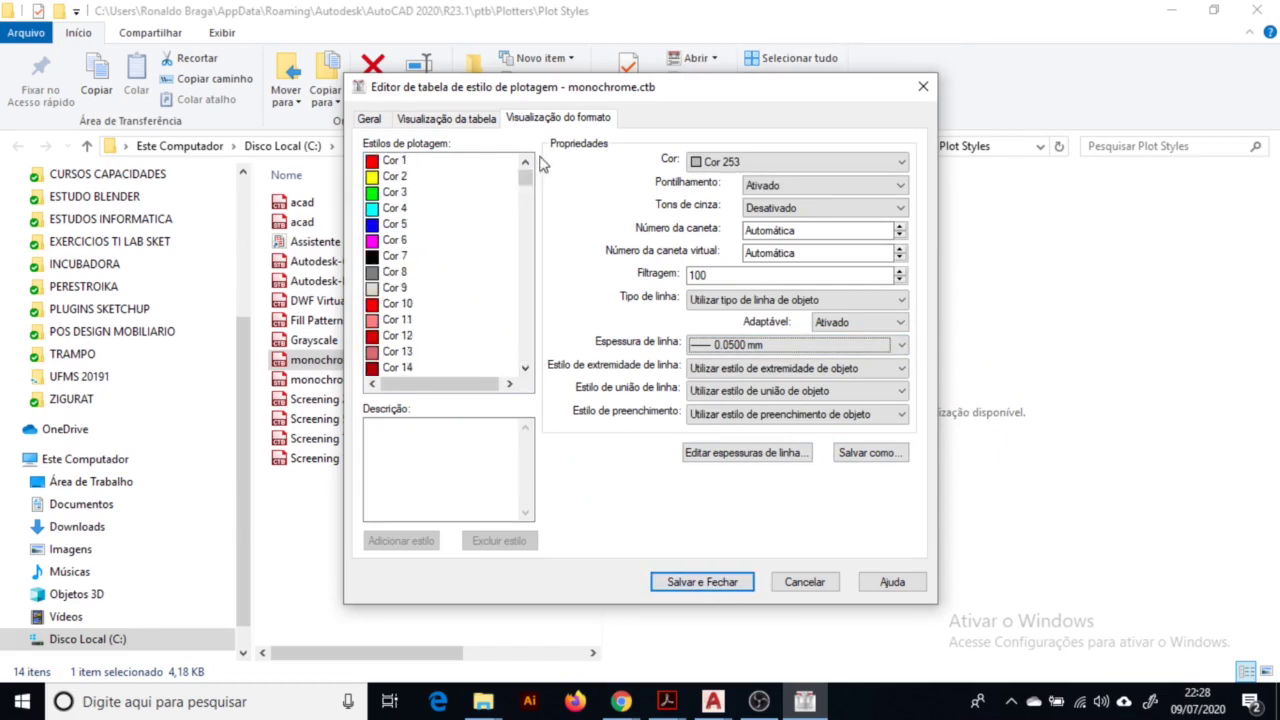
# Step: Save the edited plot style table as RDCI-PRETO.ctb
pyautogui.click(867, 455)
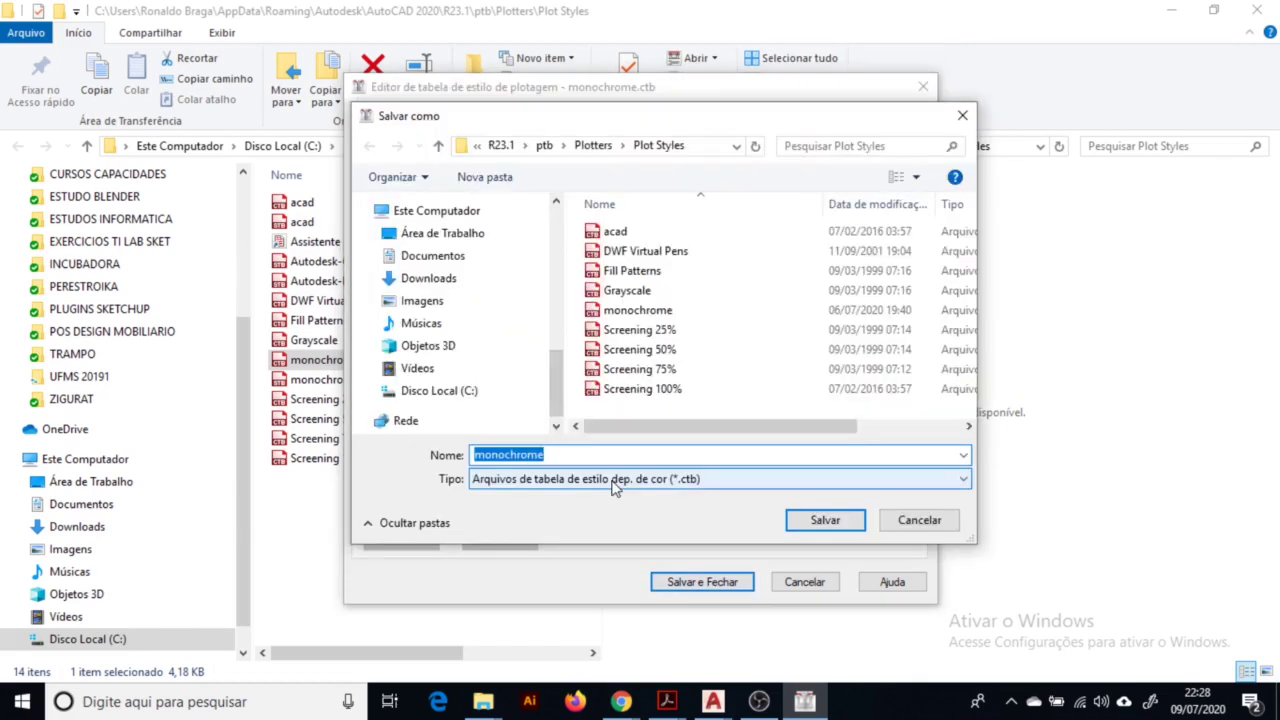
pyautogui.write('pret')
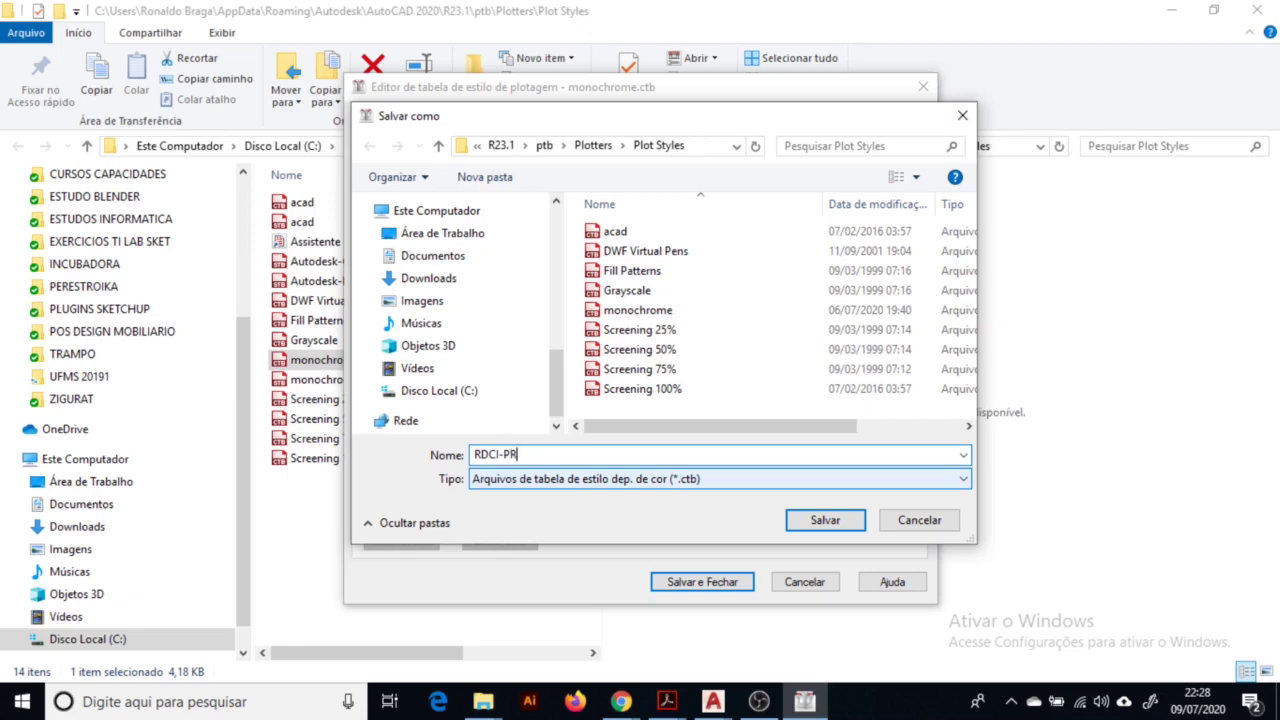
pyautogui.click(838, 521)
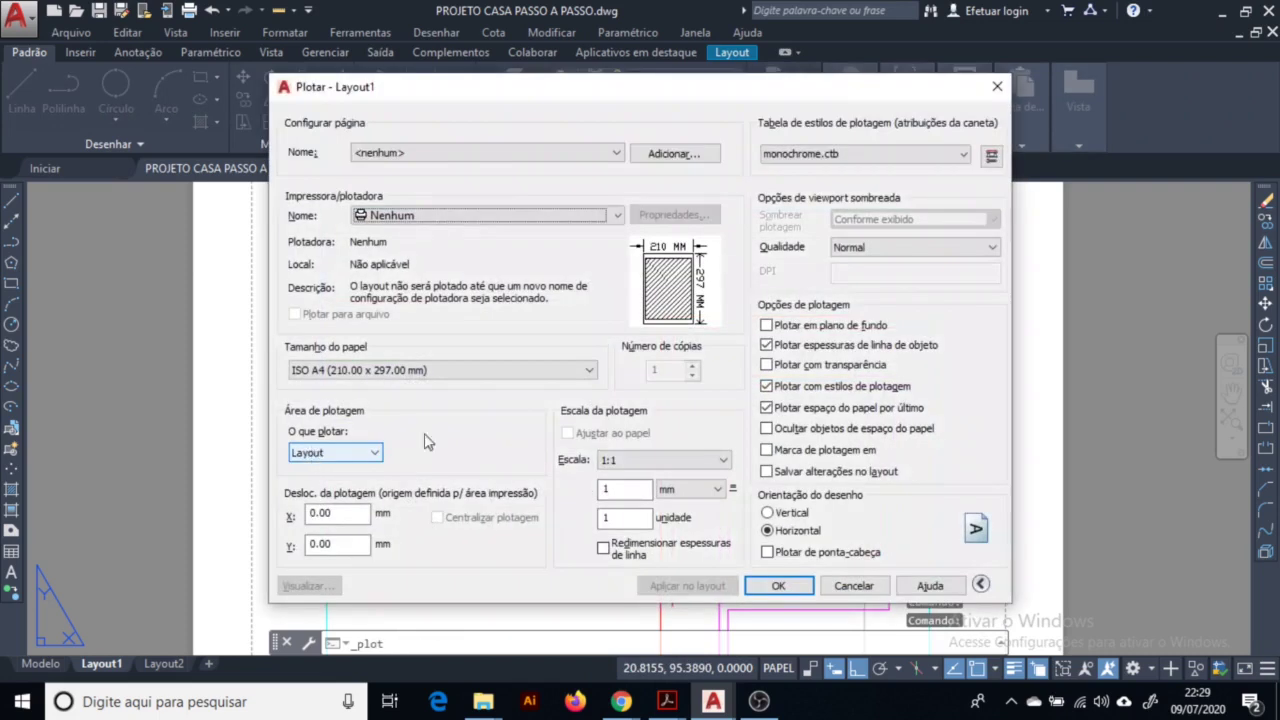
# Step: Choose RDCI-PRETO.ctb as the plot style table, reviewing the tables' pen settings
pyautogui.click(865, 153)
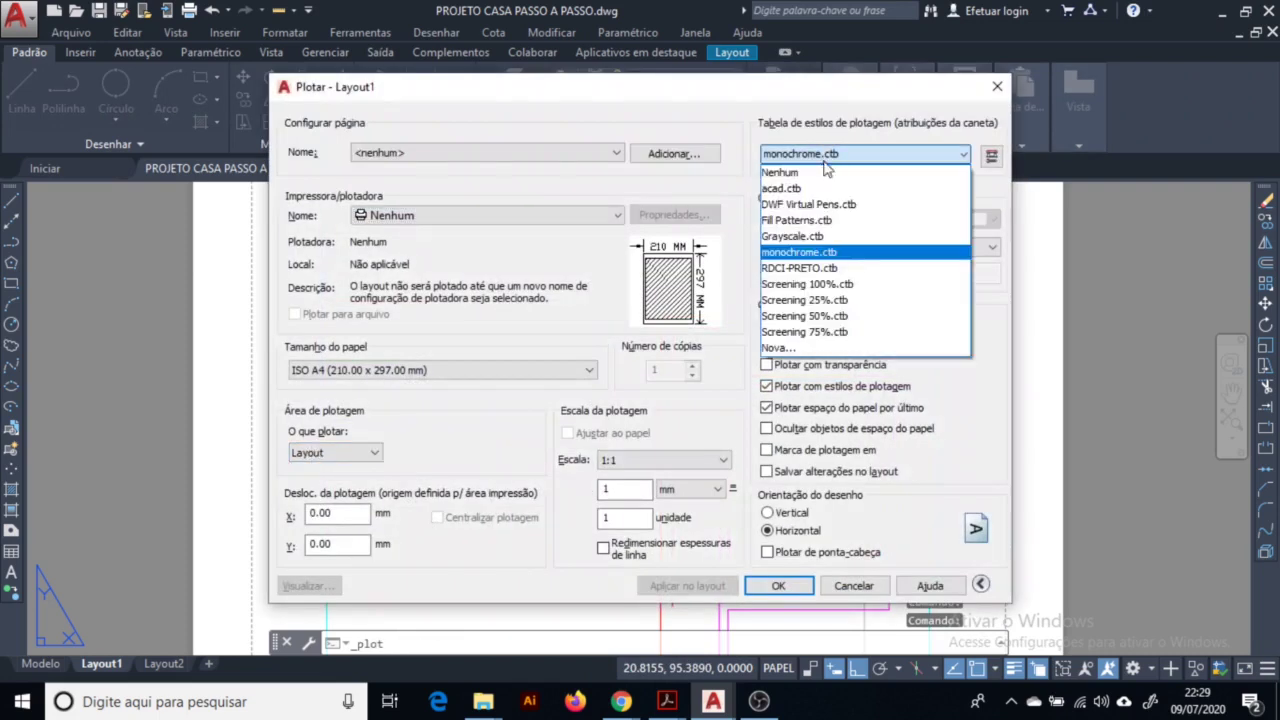
pyautogui.click(838, 268)
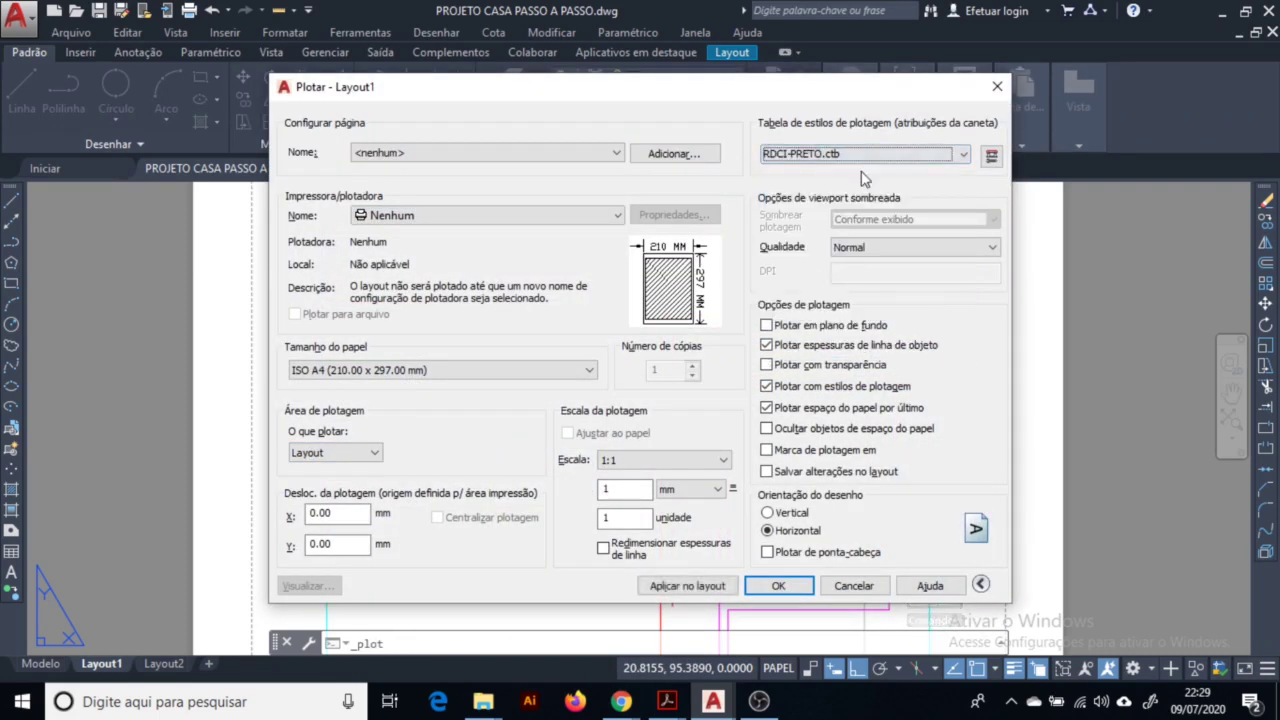
pyautogui.click(991, 156)
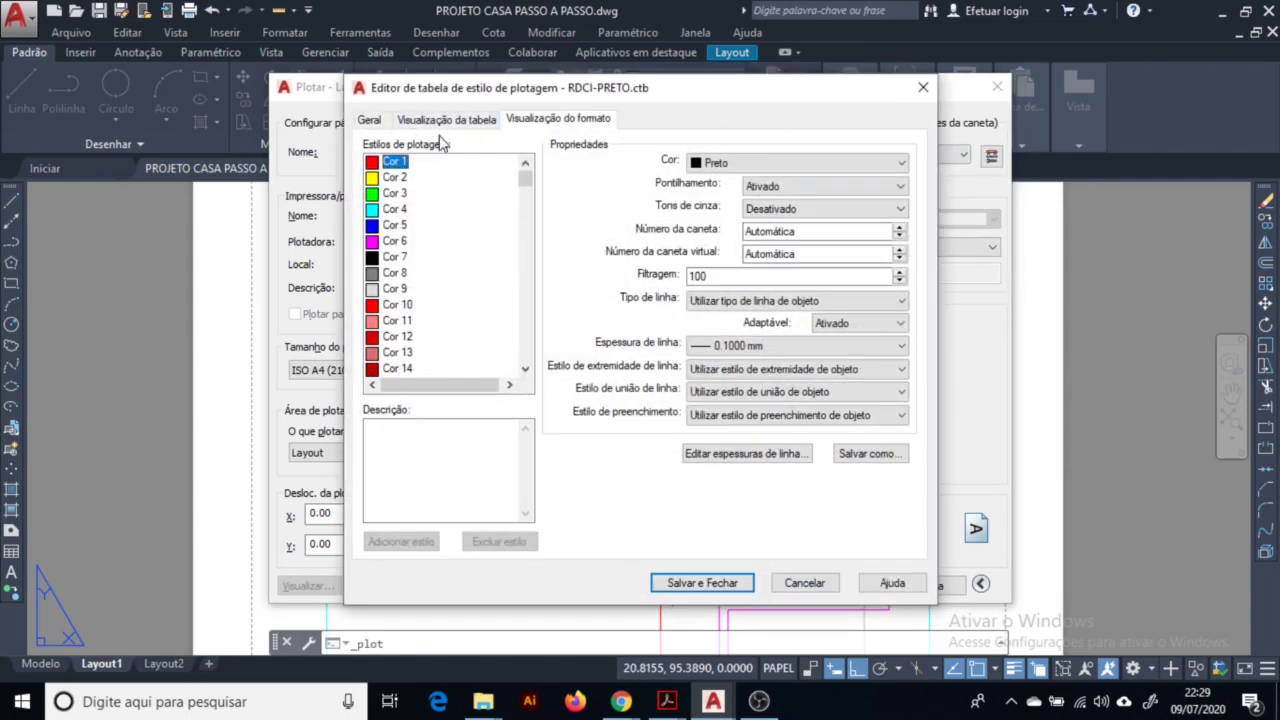
pyautogui.press('Return')
pyautogui.click(865, 153)
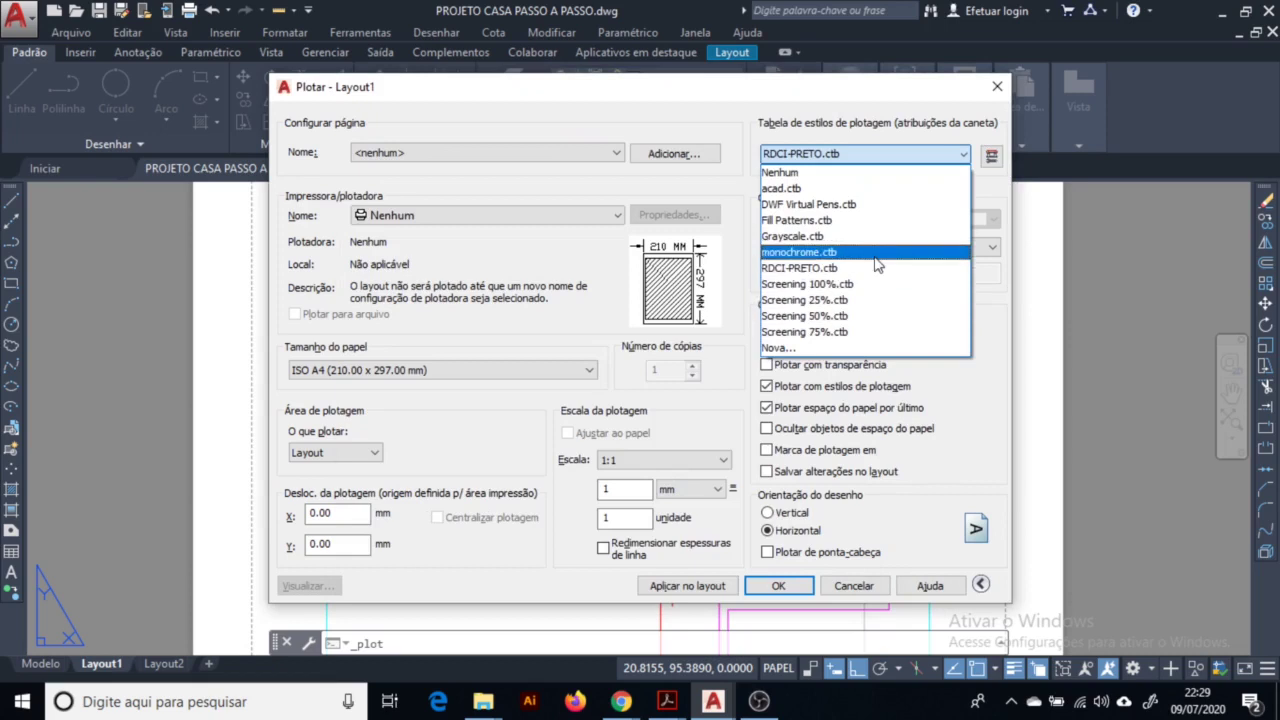
pyautogui.click(857, 252)
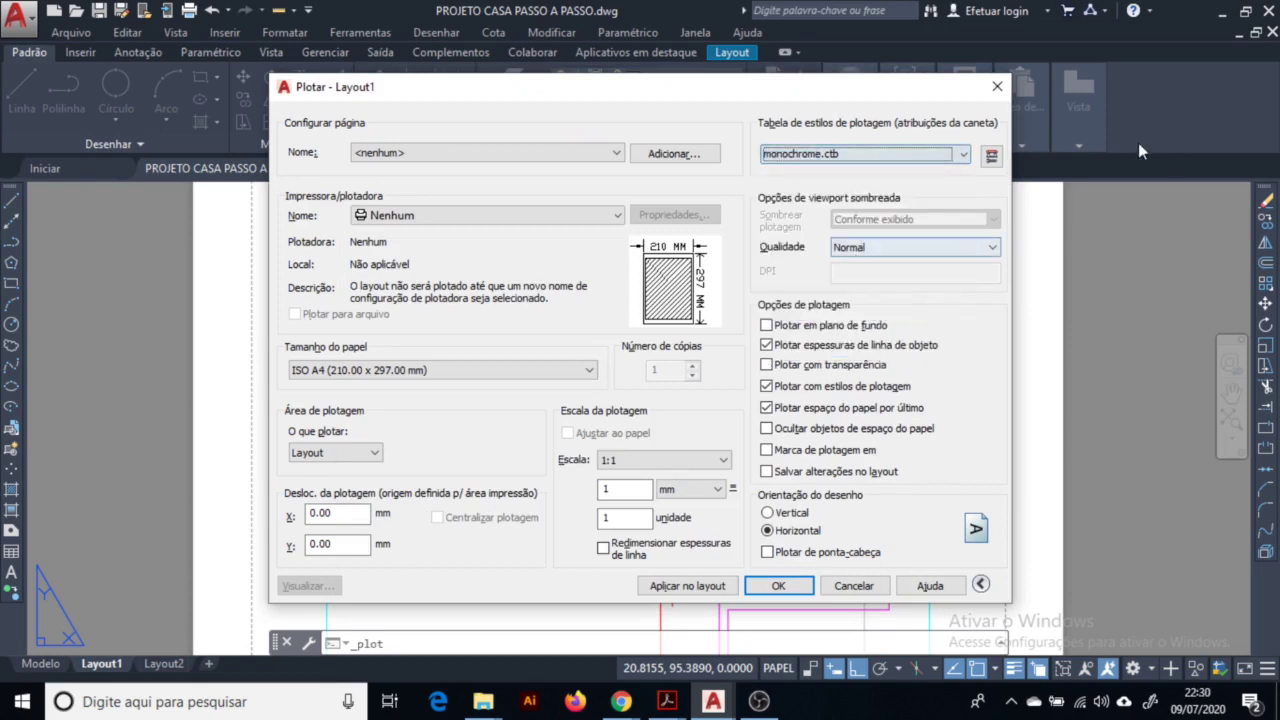
pyautogui.click(991, 156)
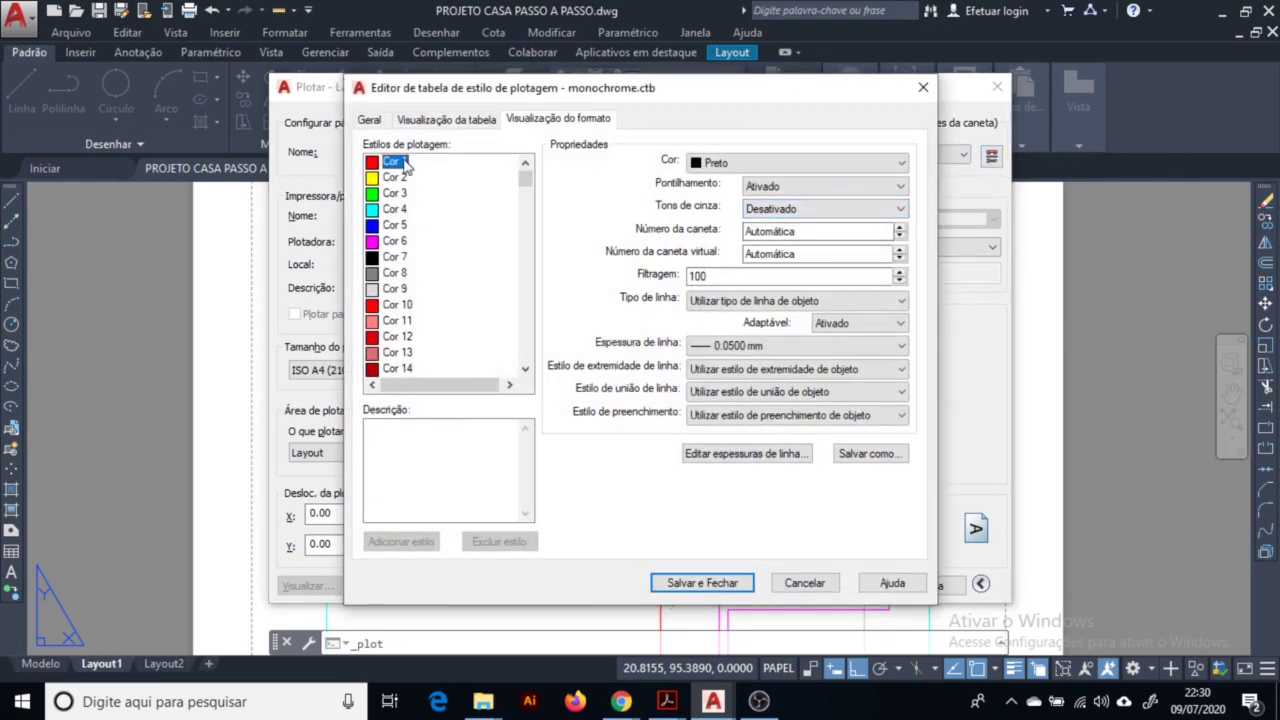
pyautogui.click(398, 209)
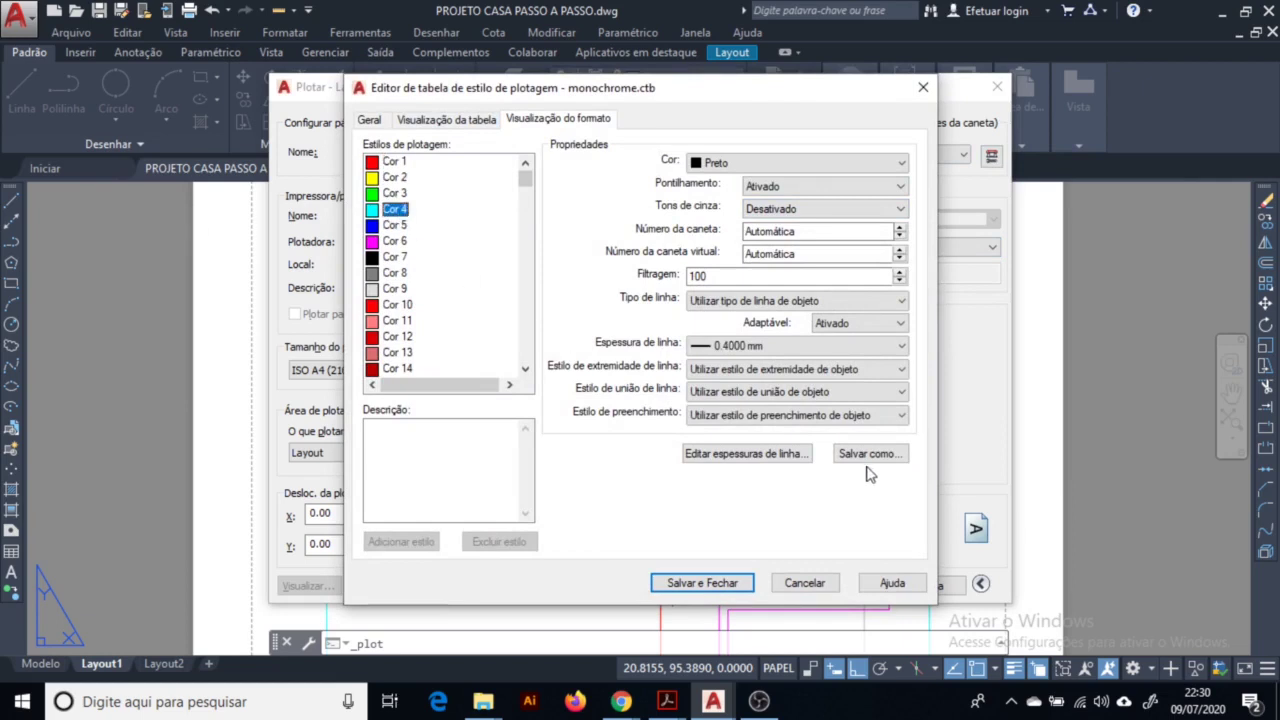
pyautogui.click(816, 587)
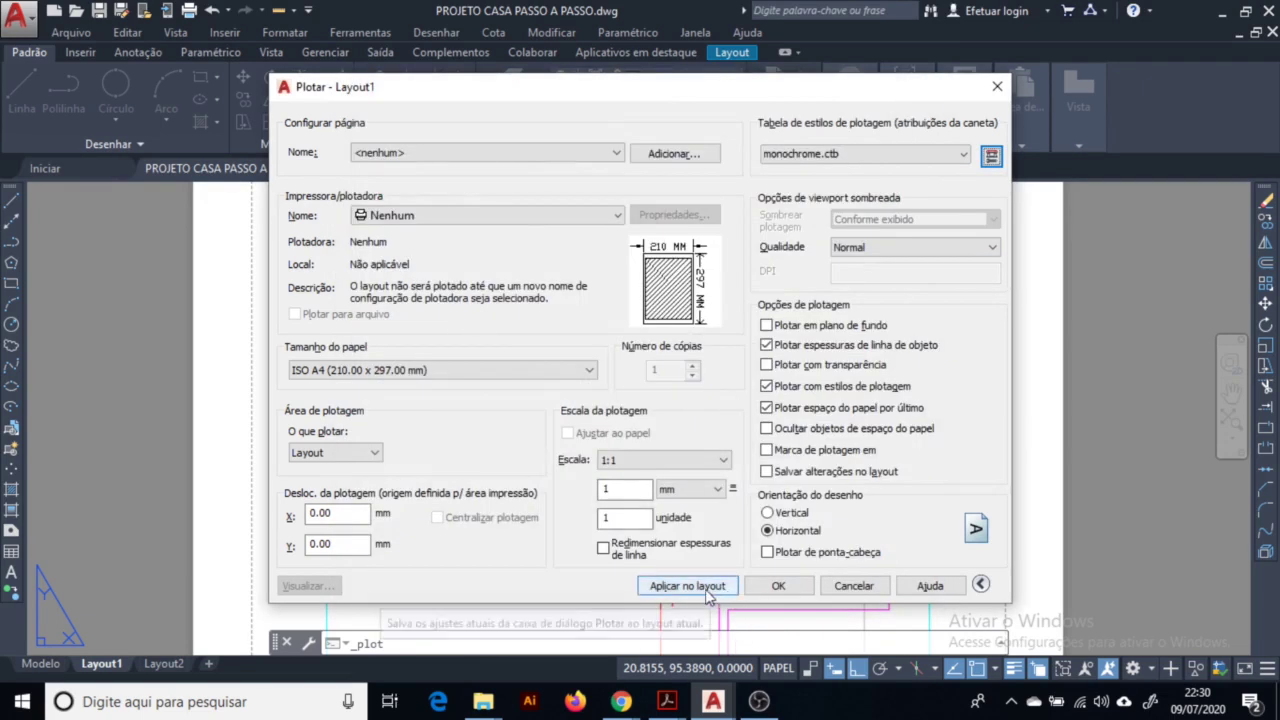
# Step: Set the plotter to DWG To PDF.pc3 and apply the settings to Layout1
pyautogui.click(722, 586)
pyautogui.click(698, 586)
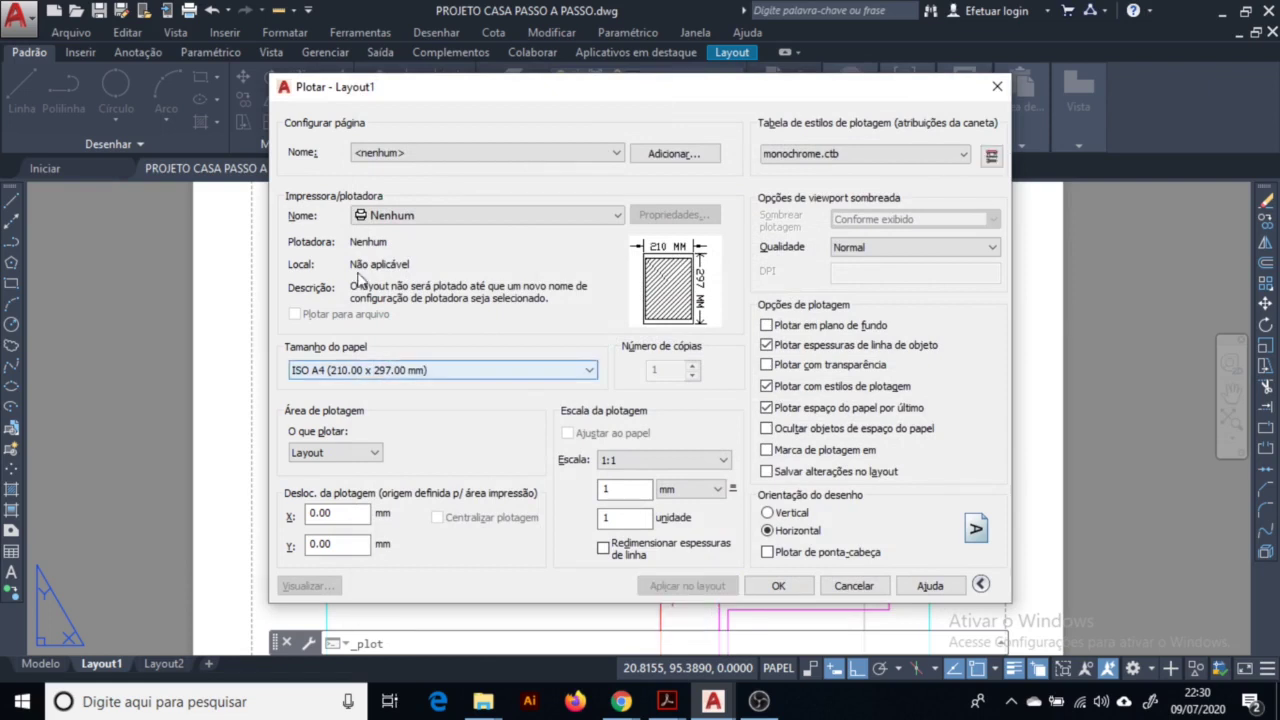
pyautogui.click(402, 215)
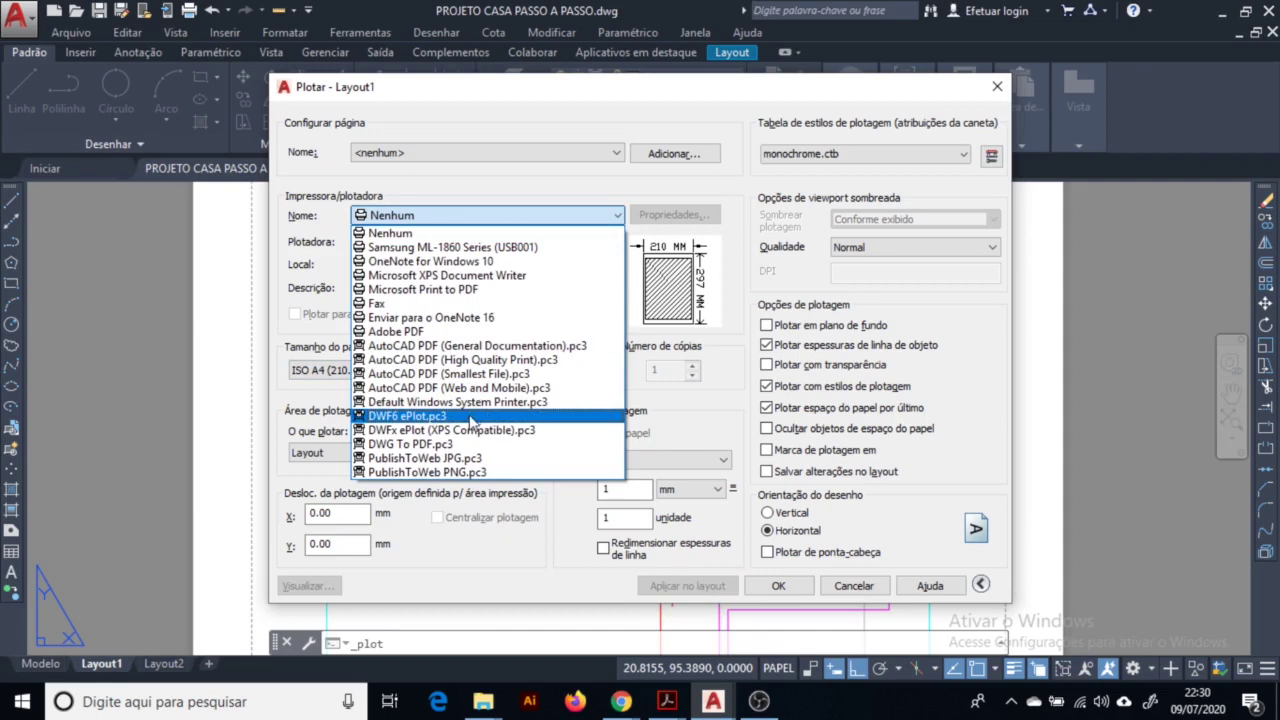
pyautogui.click(445, 444)
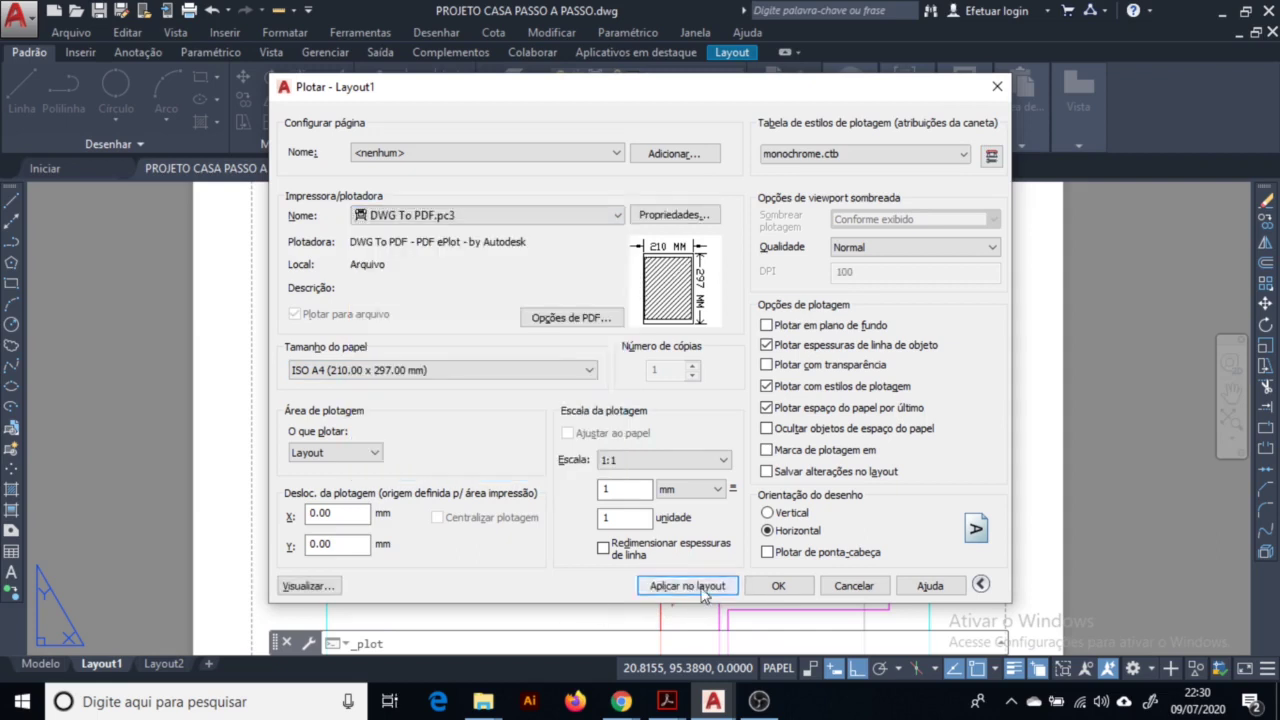
pyautogui.click(703, 590)
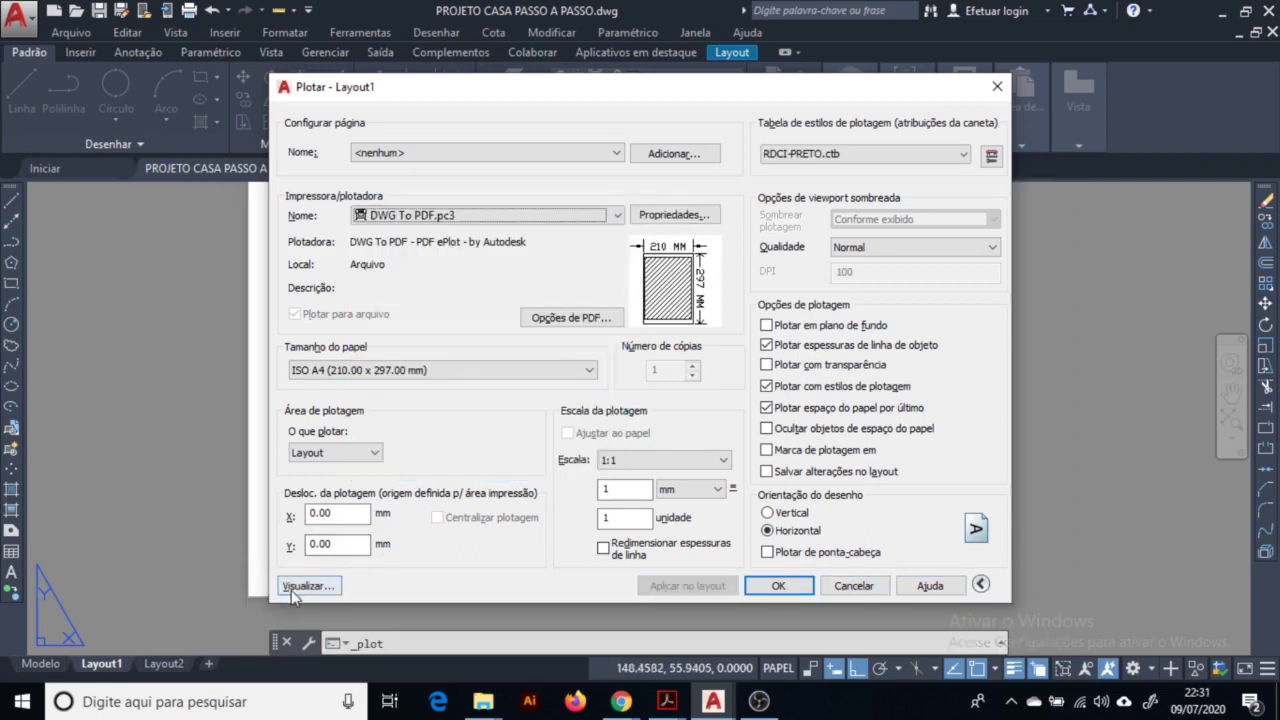
pyautogui.click(307, 586)
# Step: Zoom and pan the plot preview to inspect the graded lineweights of walls and dimensions
pyautogui.scroll(3, 652, 336)
pyautogui.scroll(2, 652, 336)
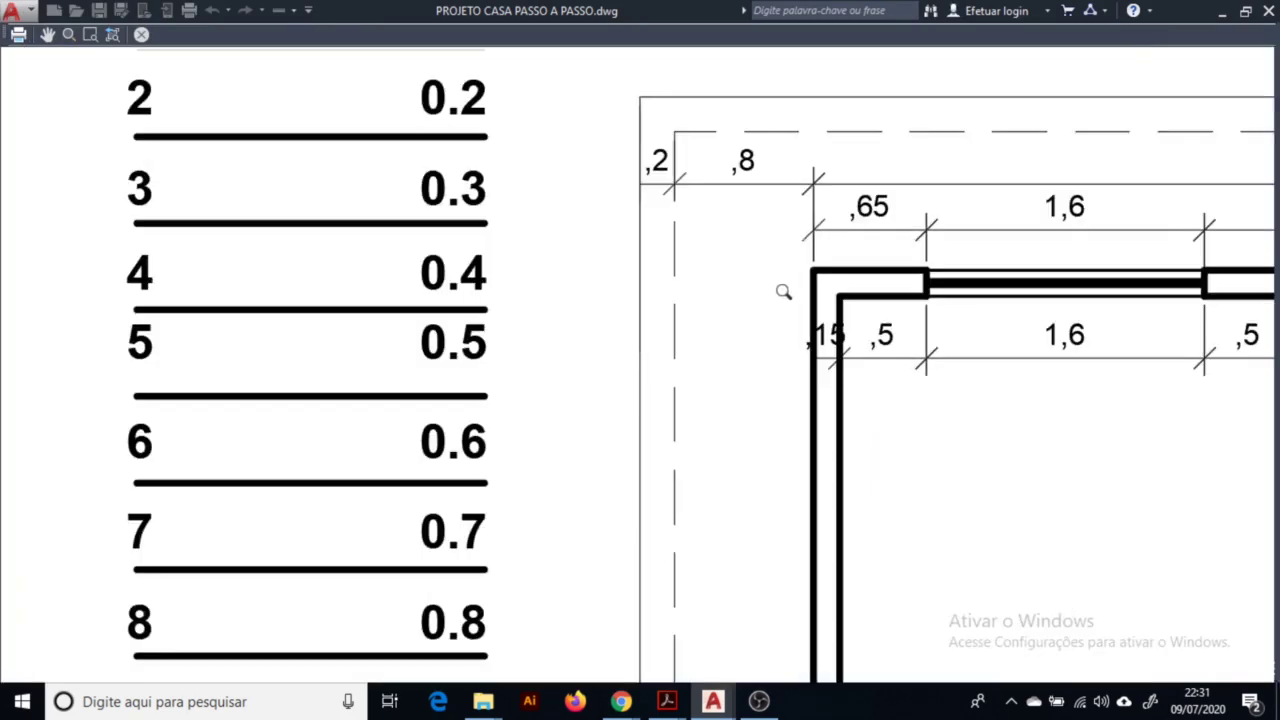
pyautogui.scroll(-2, 1059, 486)
pyautogui.moveTo(1020, 489)
pyautogui.mouseDown(button='middle')
pyautogui.moveTo(826, 491)
pyautogui.moveTo(617, 452)
pyautogui.mouseUp(button='middle')
pyautogui.scroll(2, 510, 357)
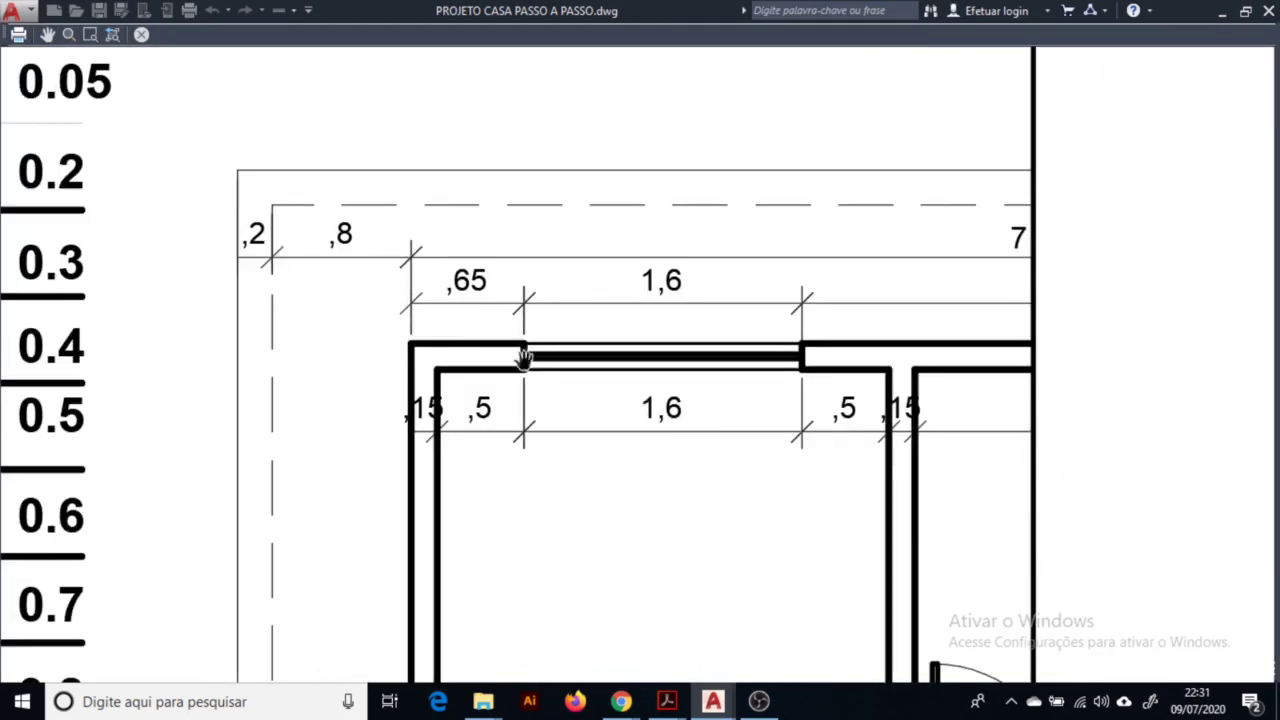
pyautogui.scroll(-4, 471, 528)
pyautogui.scroll(2, 457, 534)
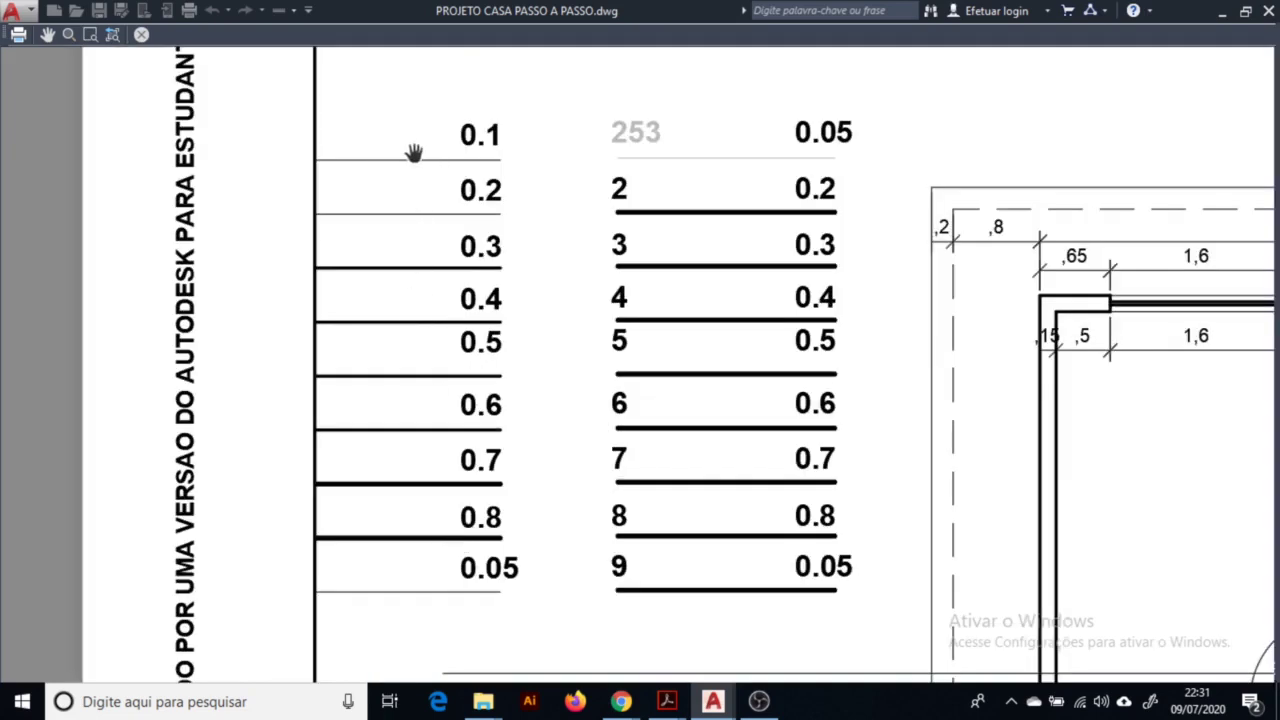
pyautogui.scroll(-3, 371, 294)
pyautogui.scroll(3, 378, 290)
pyautogui.scroll(2, 563, 372)
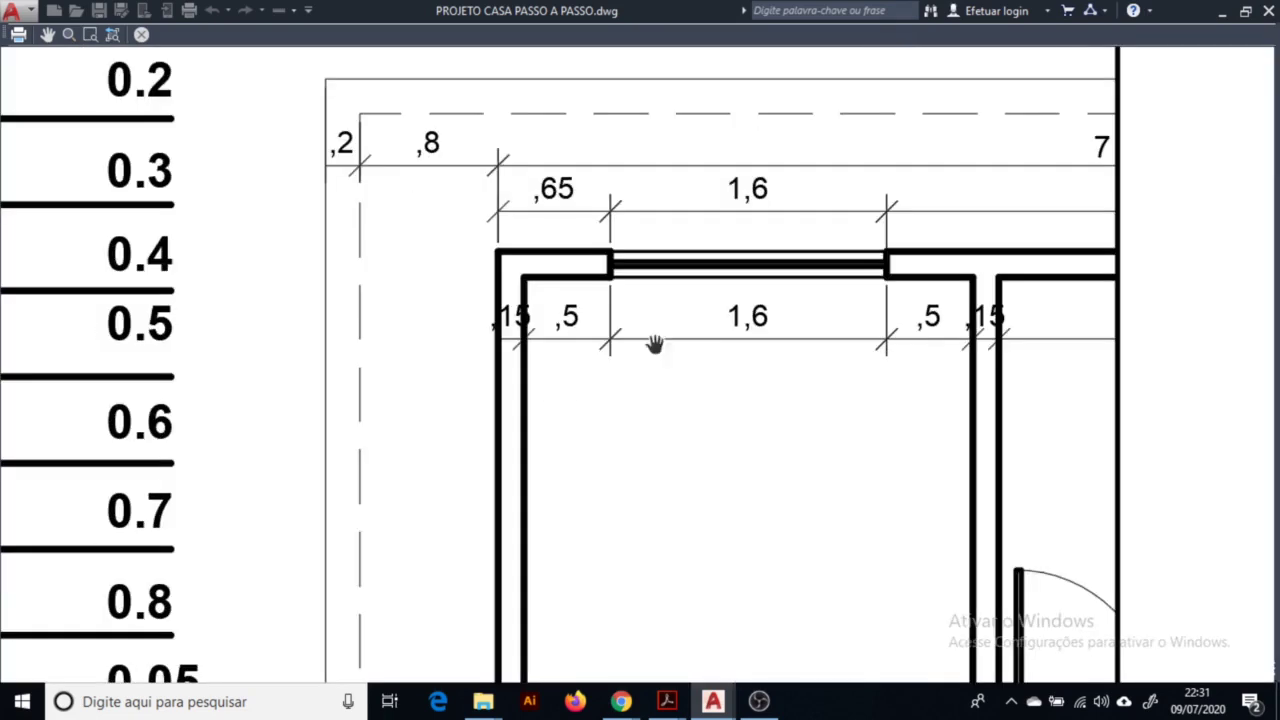
pyautogui.scroll(-3, 697, 419)
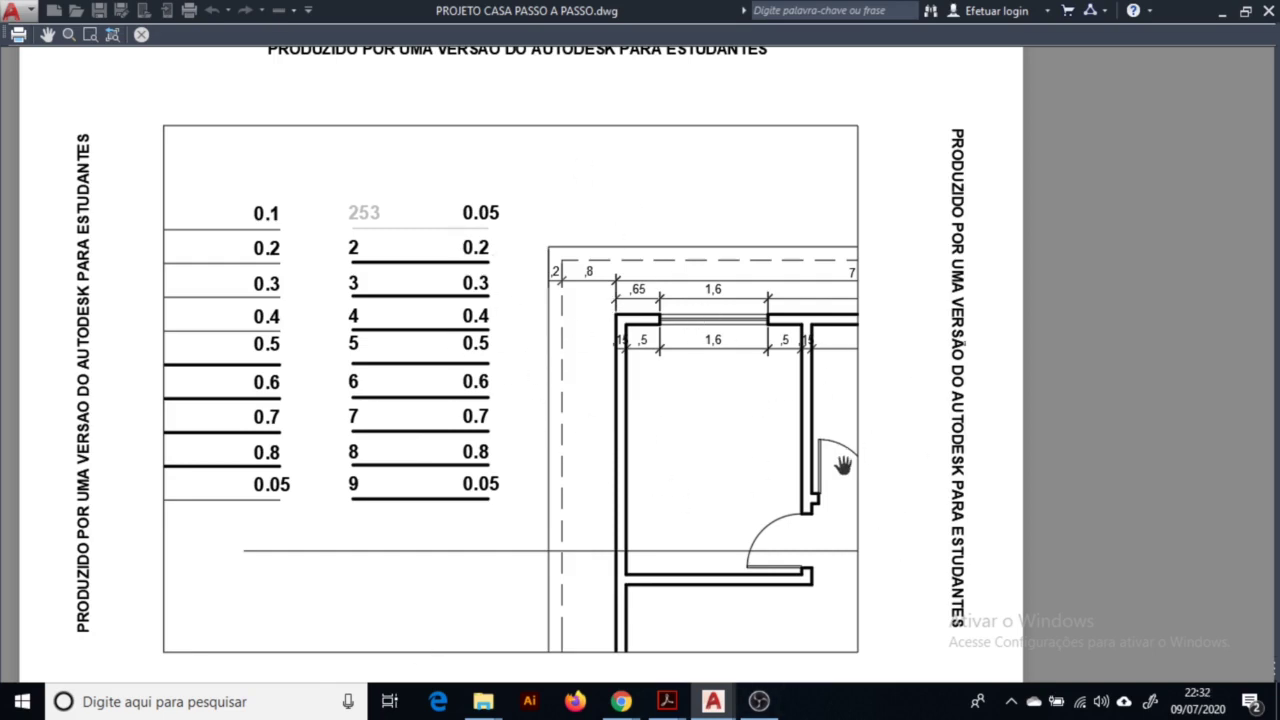
# Step: Zoom in and out over the plot preview to inspect it, then close it and return to Layout1
pyautogui.scroll(3, 617, 303)
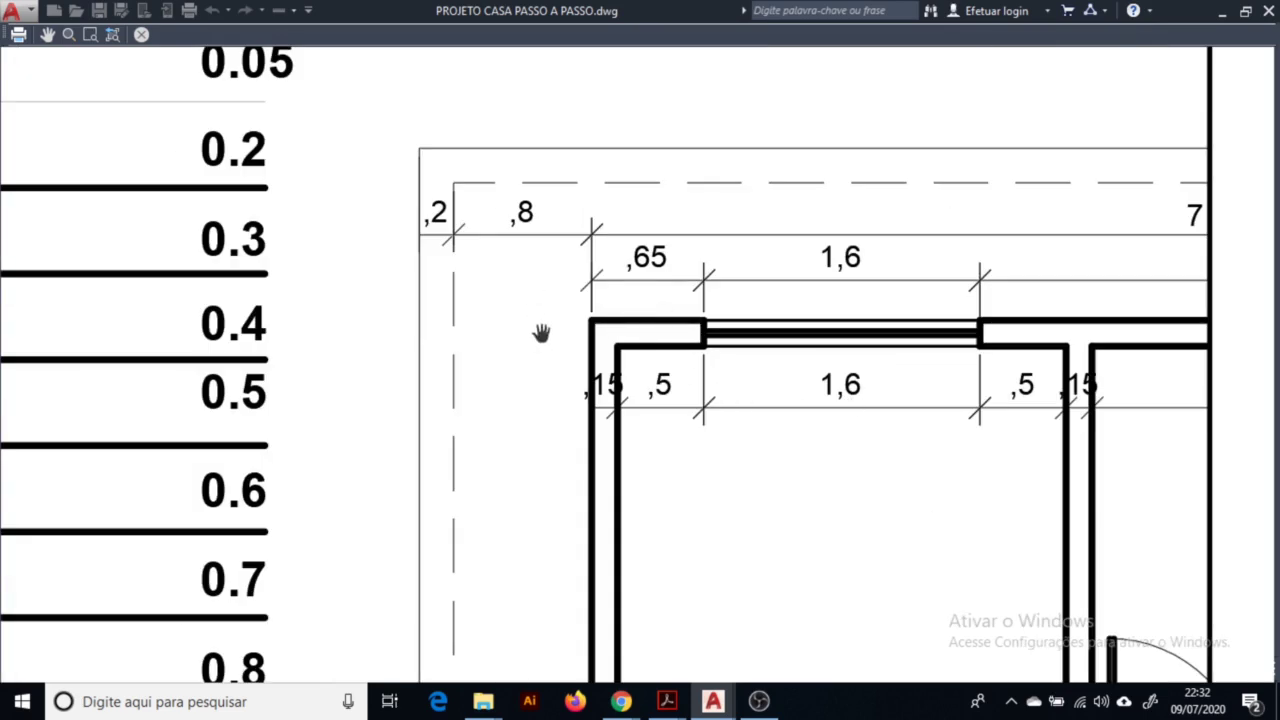
pyautogui.scroll(2, 790, 333)
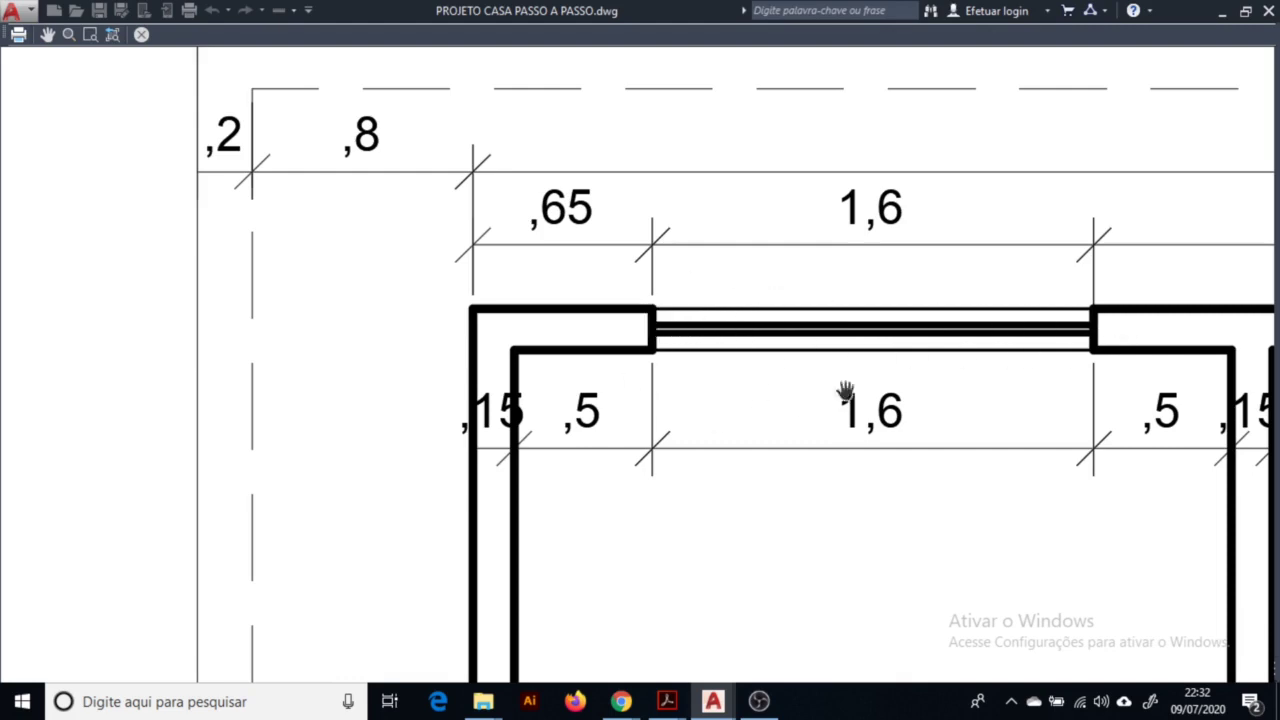
pyautogui.scroll(-4, 784, 369)
pyautogui.scroll(5, 571, 329)
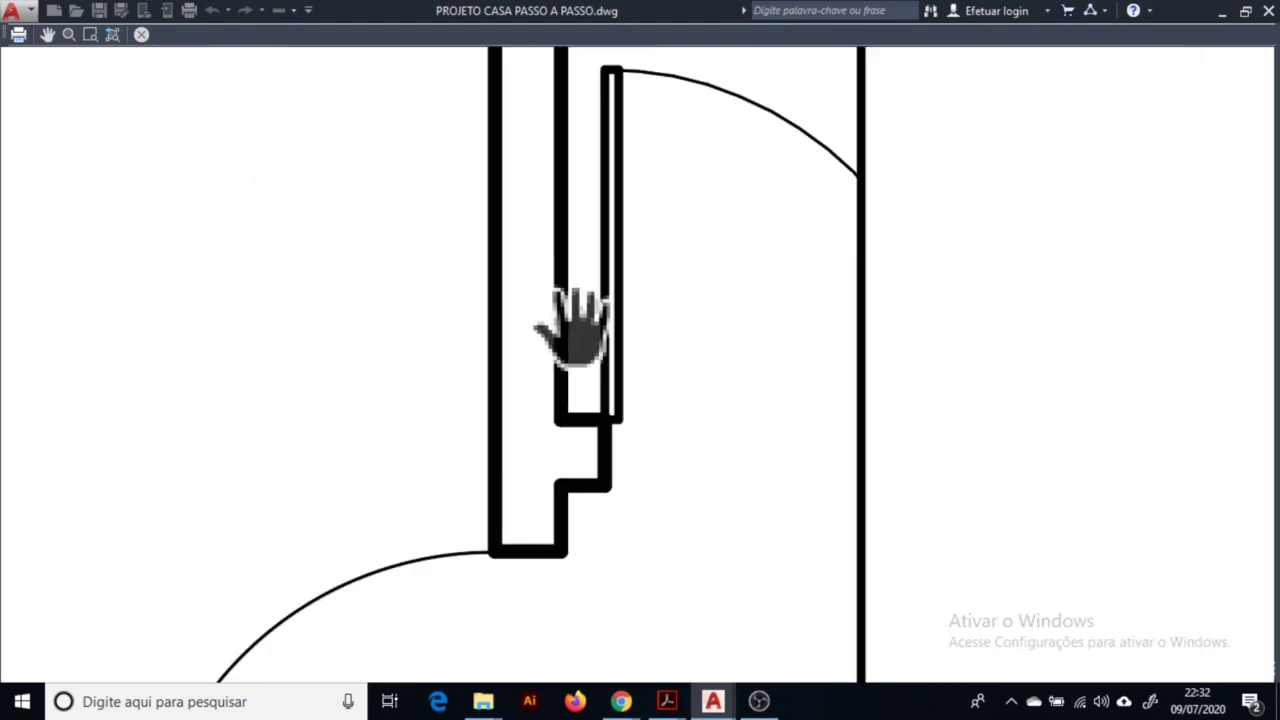
pyautogui.scroll(-2, 650, 430)
pyautogui.scroll(-5, 637, 438)
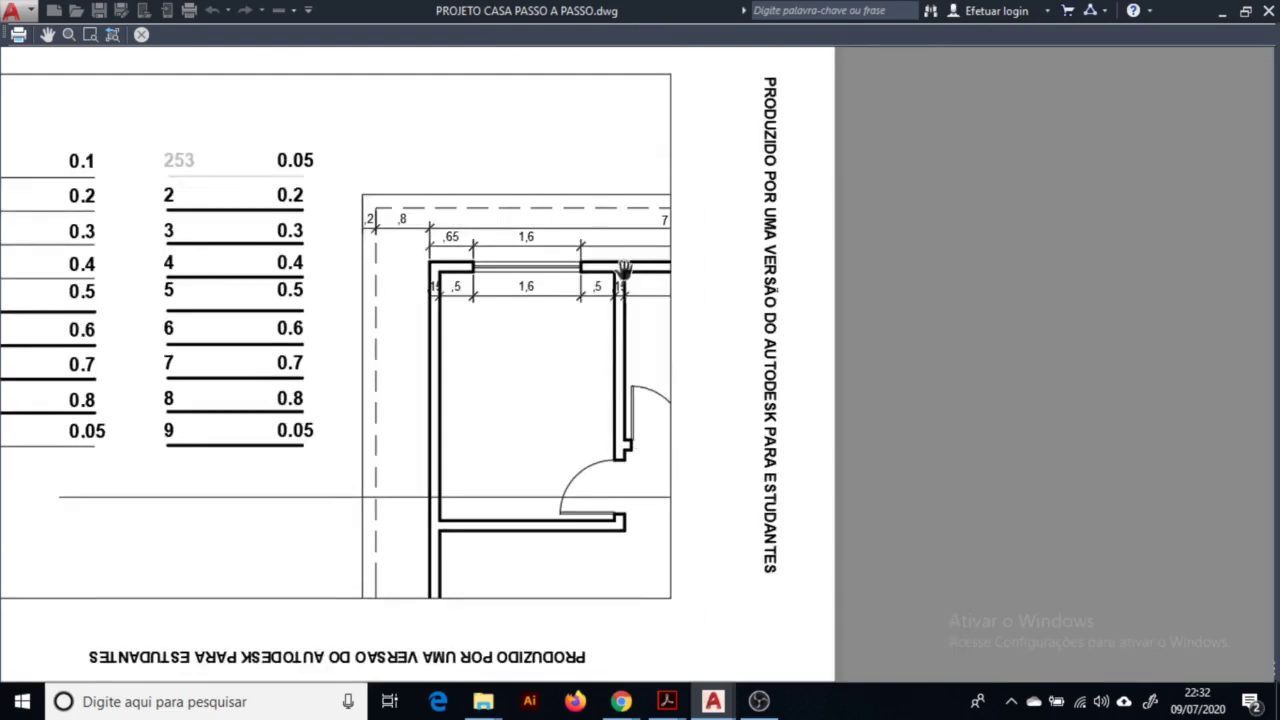
pyautogui.scroll(4, 612, 448)
pyautogui.scroll(3, 630, 435)
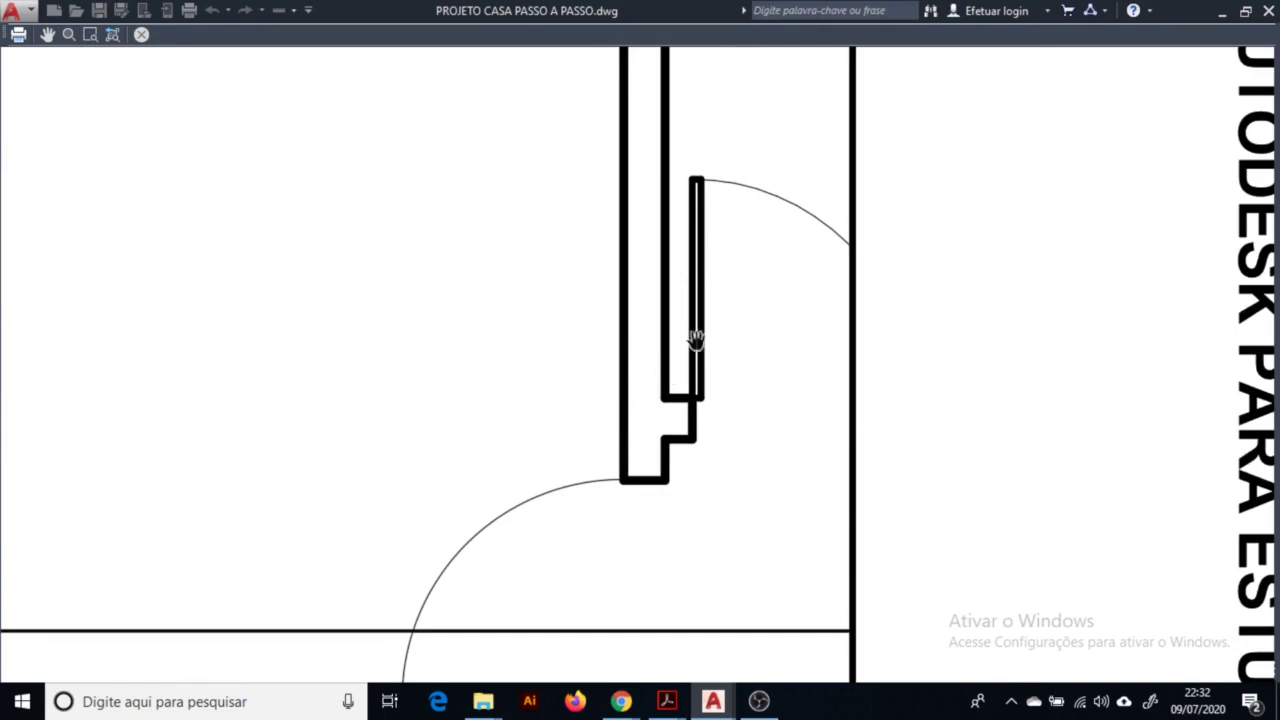
pyautogui.scroll(-5, 690, 460)
pyautogui.press('Escape')
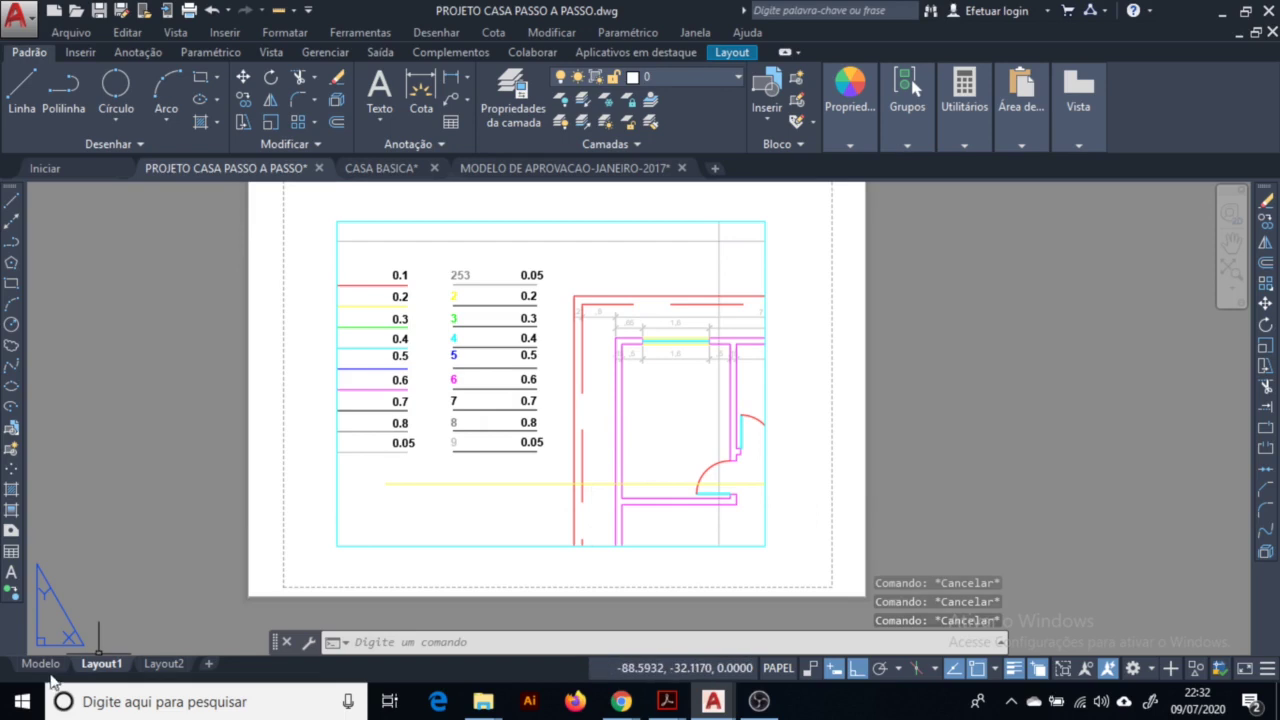
# Step: In the Modelo tab, set the ALVENARIA CORTE layer colour to blue
pyautogui.click(40, 663)
pyautogui.moveTo(304, 307); pyautogui.dragTo(337, 343, button='middle')
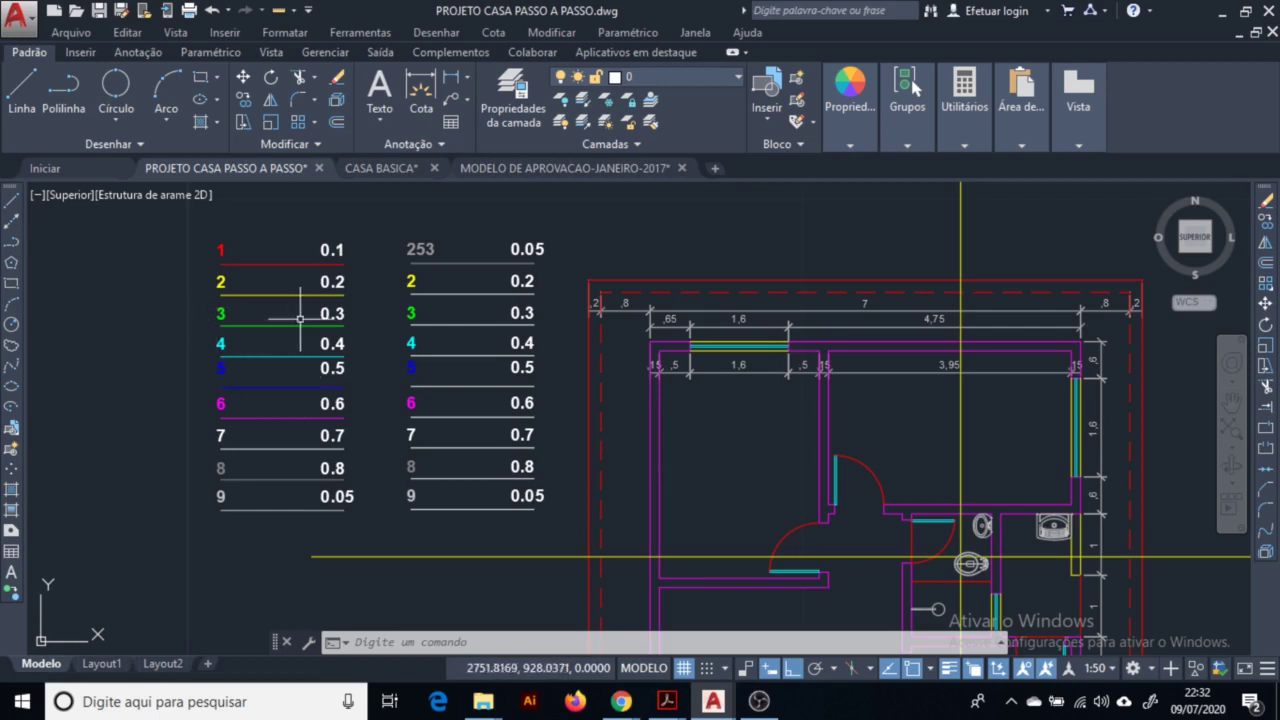
pyautogui.scroll(2, 1030, 598)
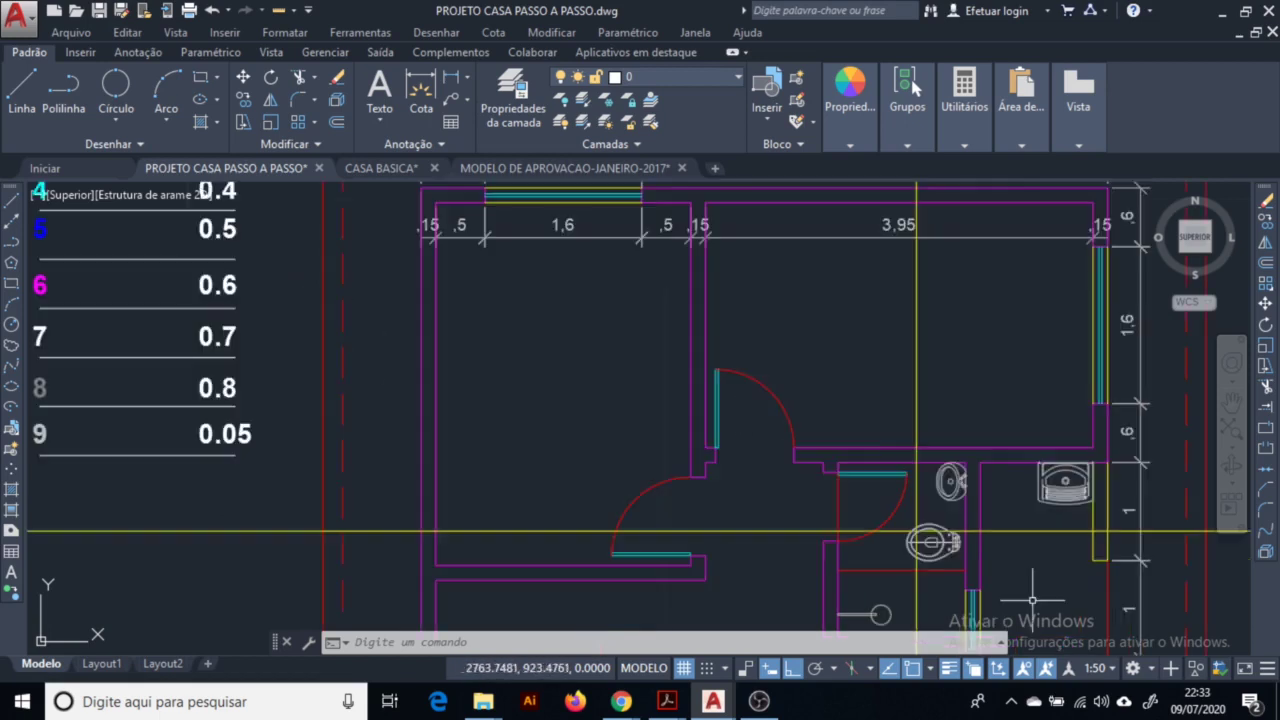
pyautogui.scroll(-3, 916, 532)
pyautogui.scroll(2, 886, 430)
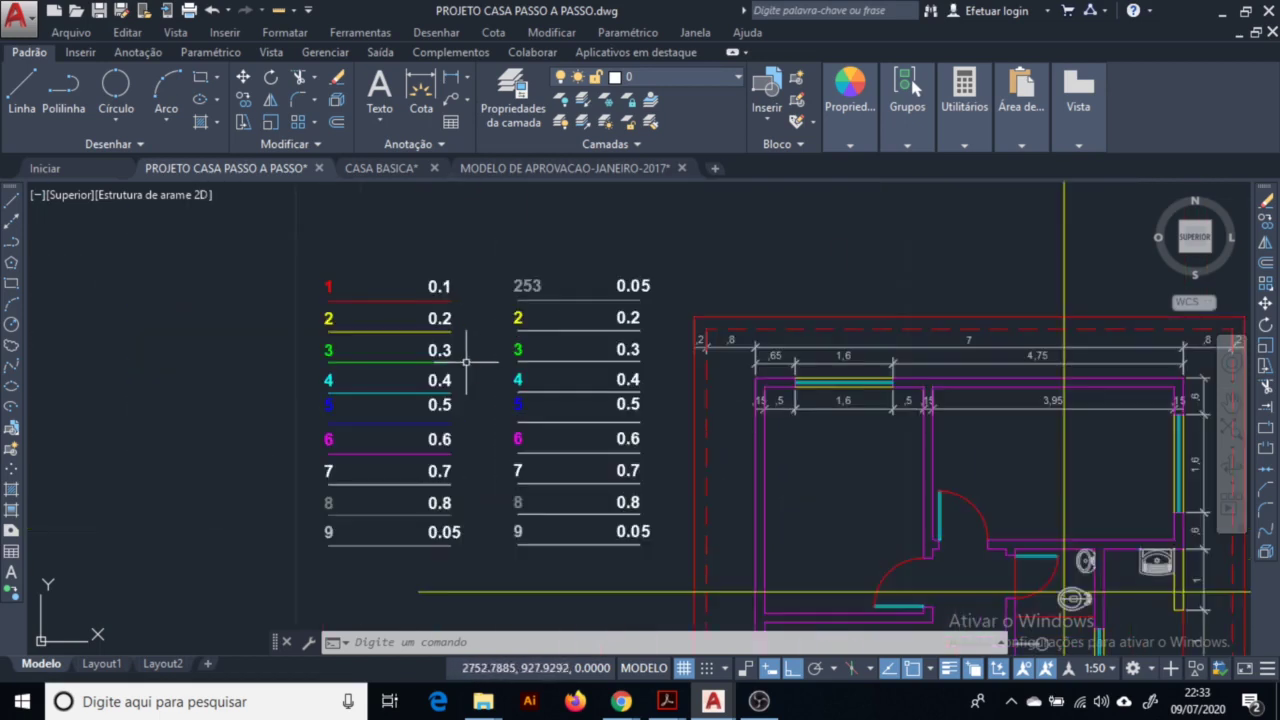
pyautogui.click(513, 95)
pyautogui.click(342, 336)
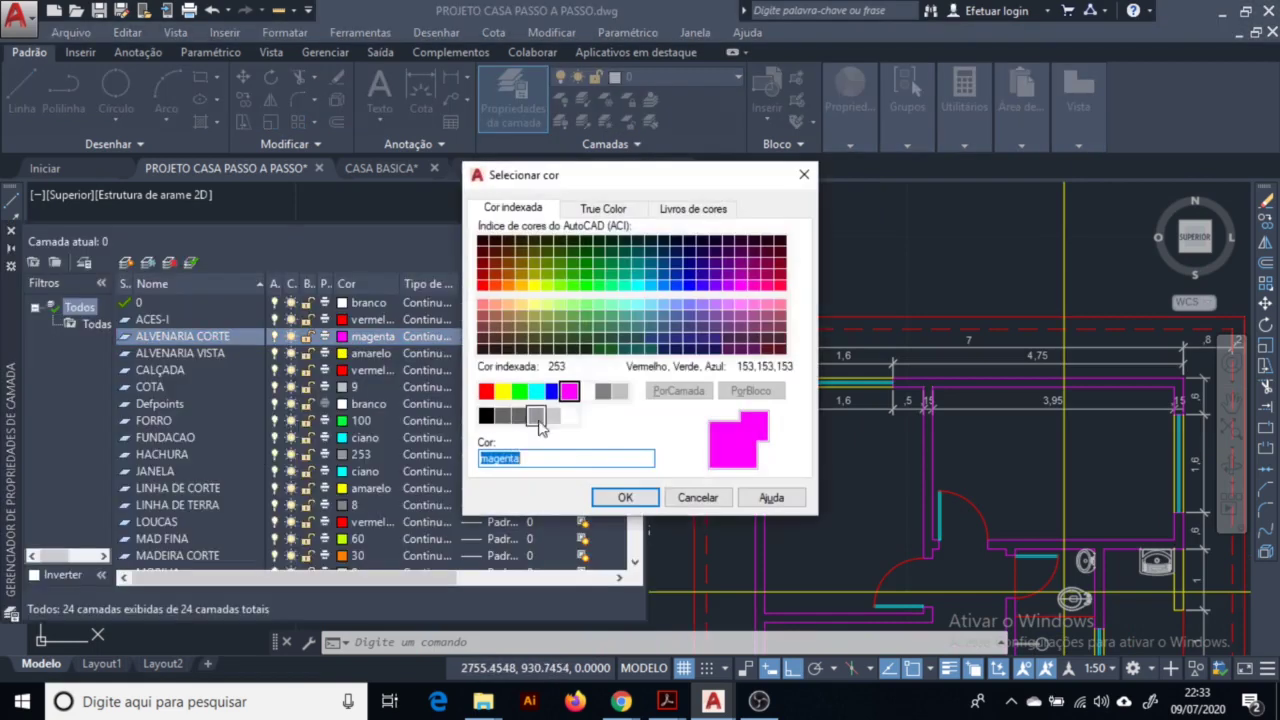
pyautogui.click(553, 390)
pyautogui.click(624, 497)
# Step: Set the PORTA and JANELA layers to green and return to Layout1
pyautogui.scroll(-3, 340, 450)
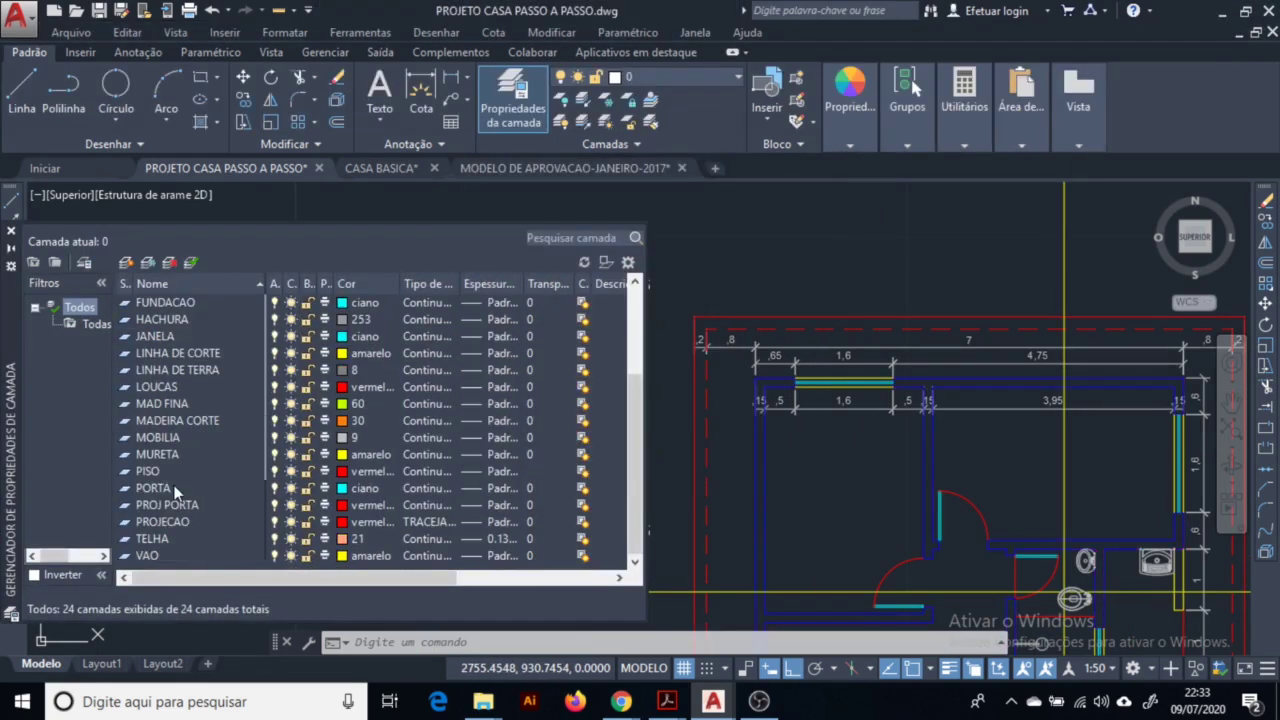
pyautogui.click(342, 488)
pyautogui.click(519, 391)
pyautogui.click(624, 497)
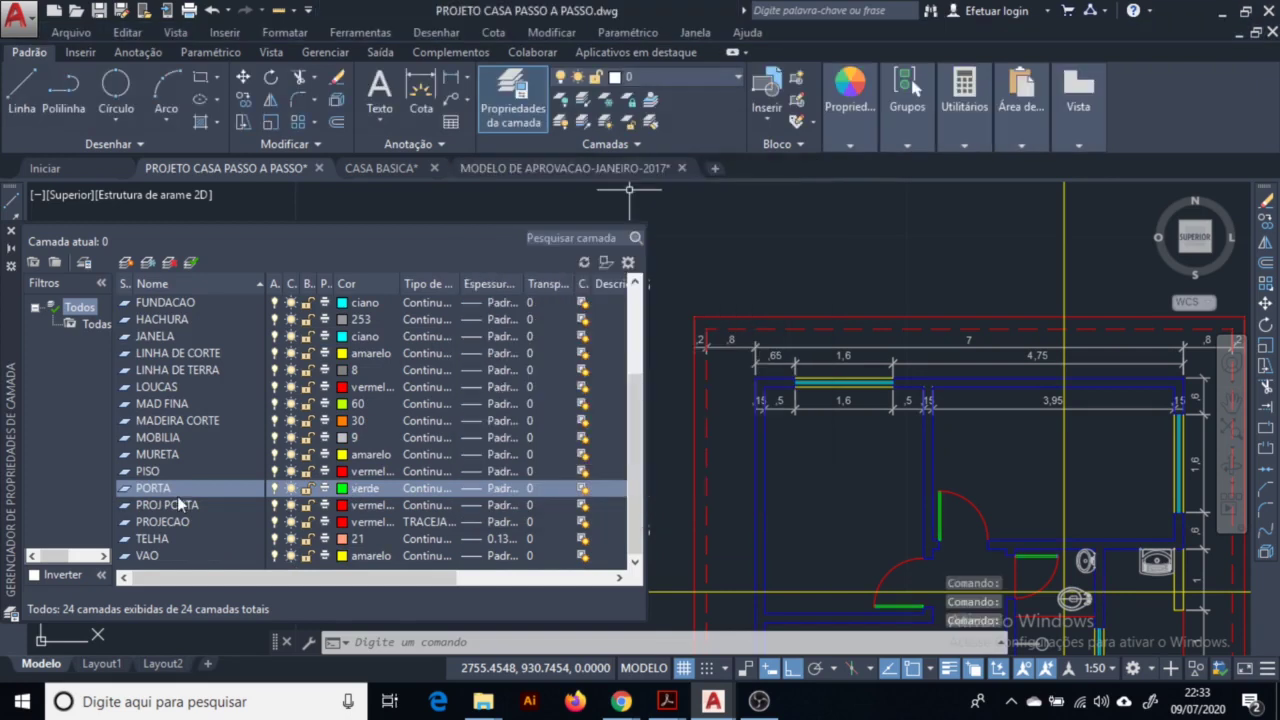
pyautogui.scroll(3, 172, 395)
pyautogui.click(350, 471)
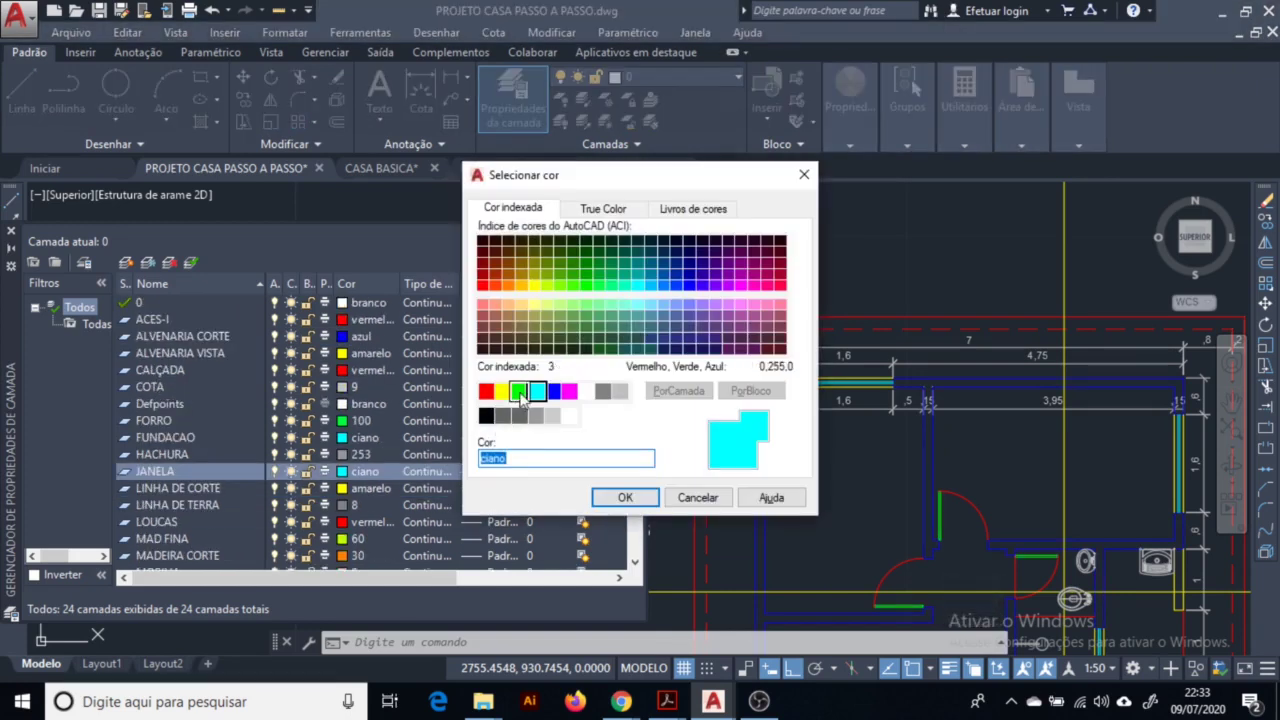
pyautogui.click(519, 391)
pyautogui.click(624, 497)
pyautogui.moveTo(101, 663)
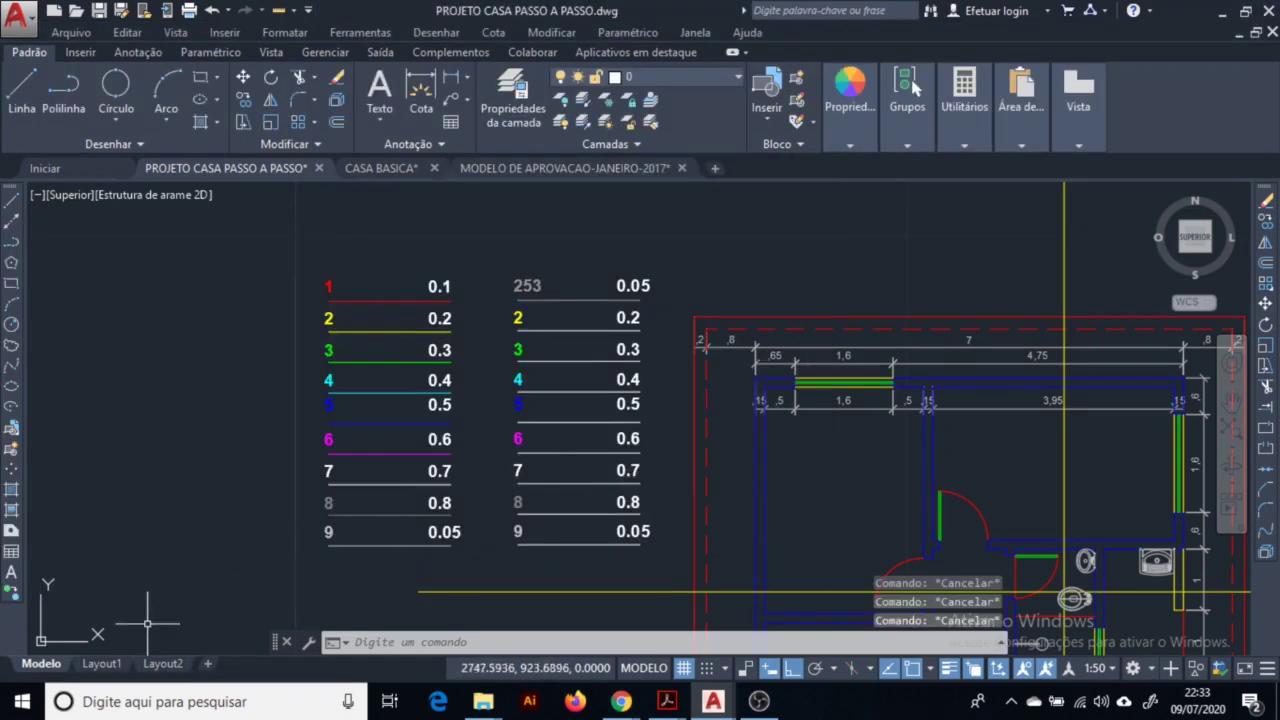
pyautogui.click(95, 668)
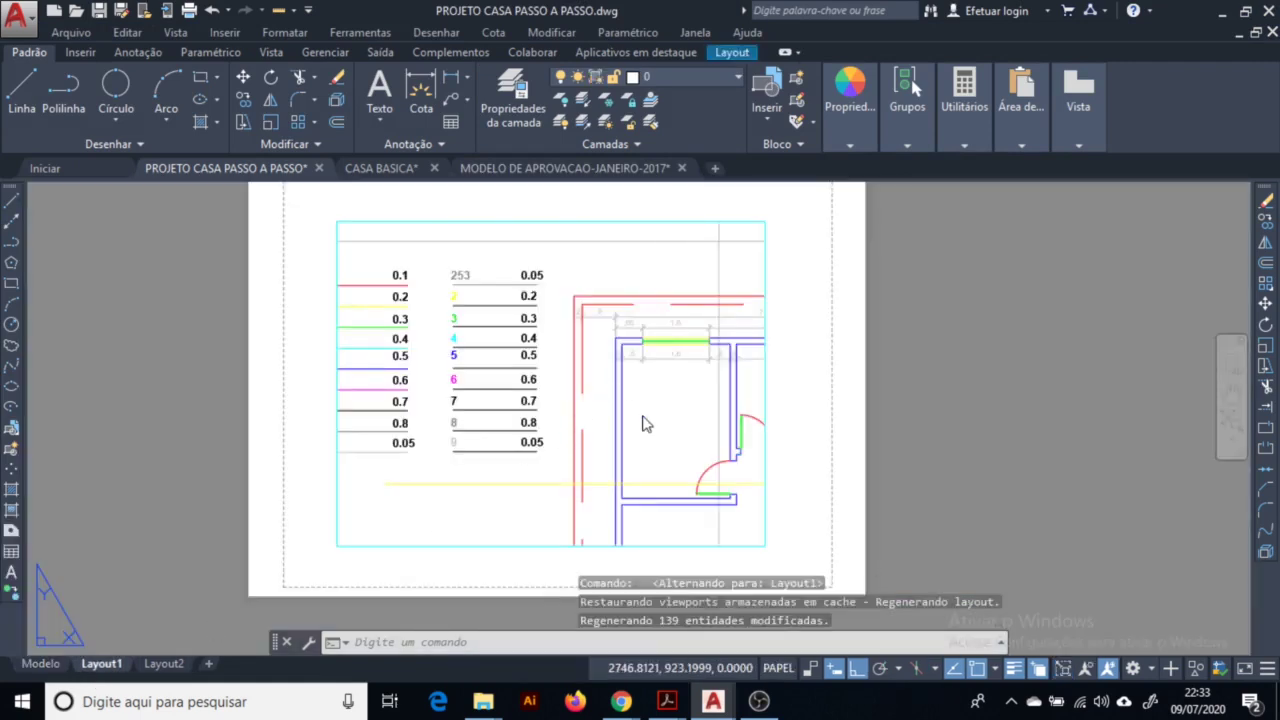
pyautogui.hotkey('ctrl', 'p')
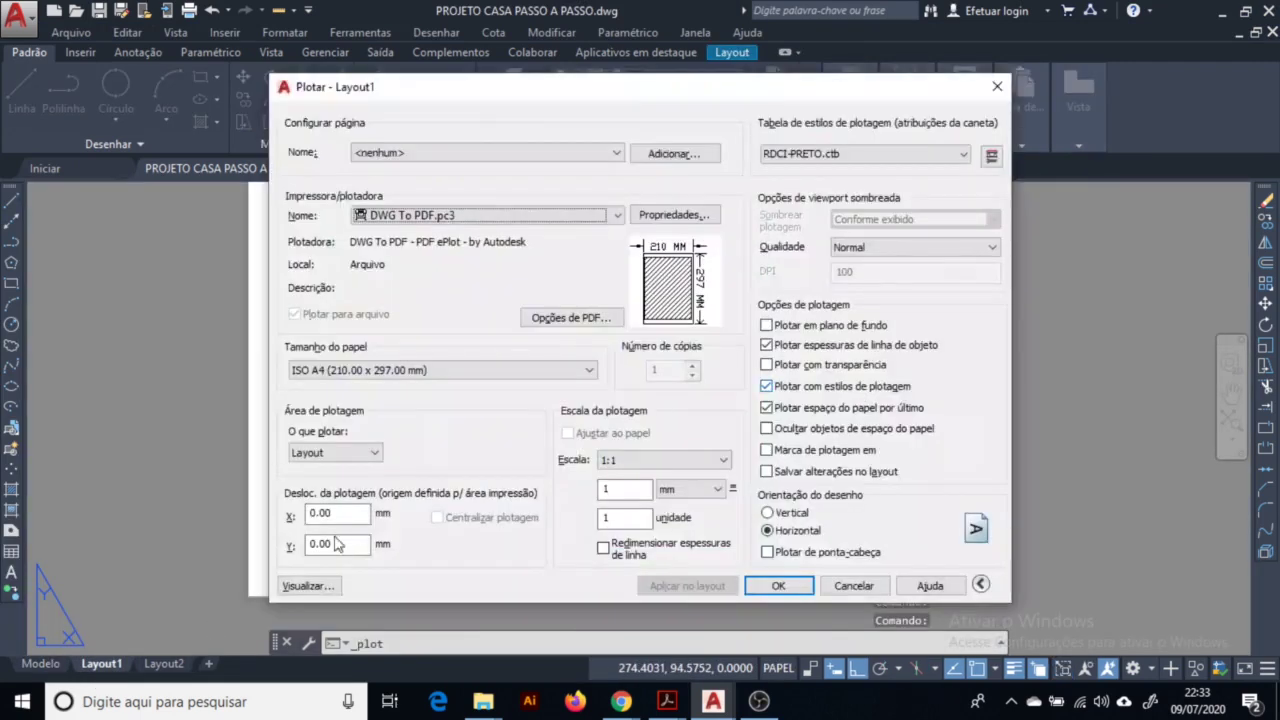
pyautogui.press('Return')
pyautogui.scroll(5, 757, 380)
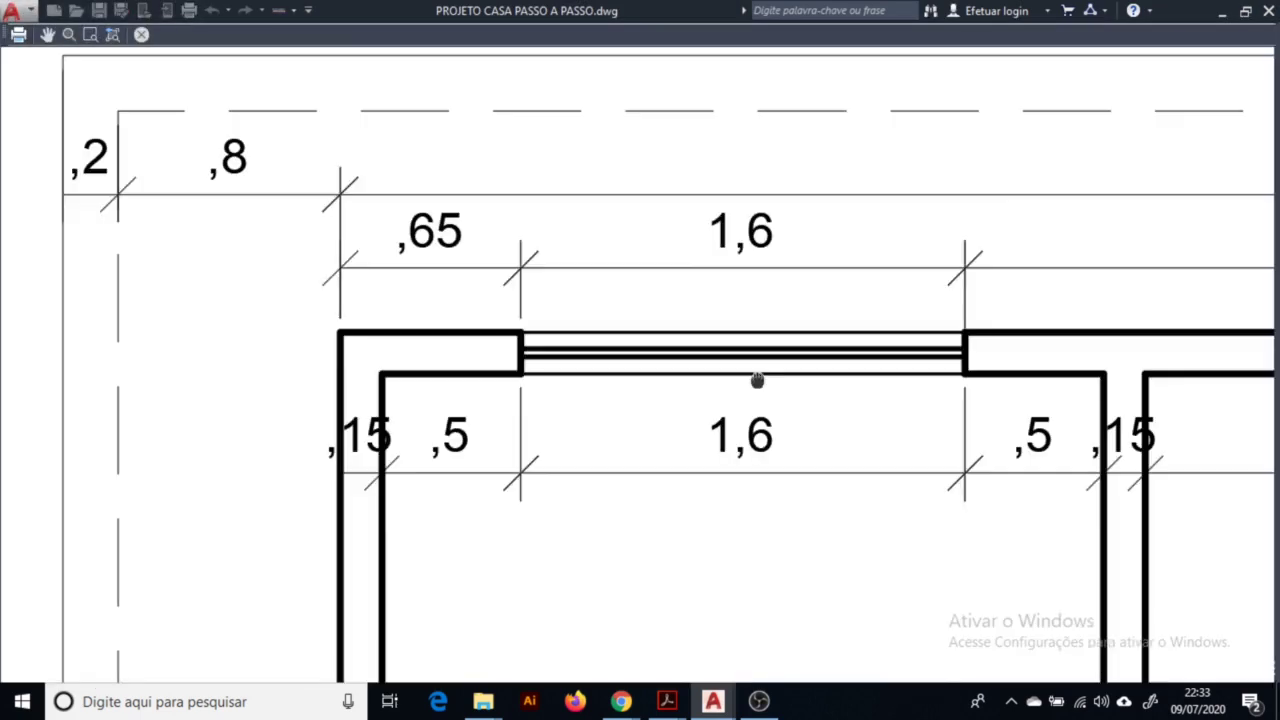
pyautogui.scroll(-2, 563, 390)
pyautogui.scroll(-3, 881, 361)
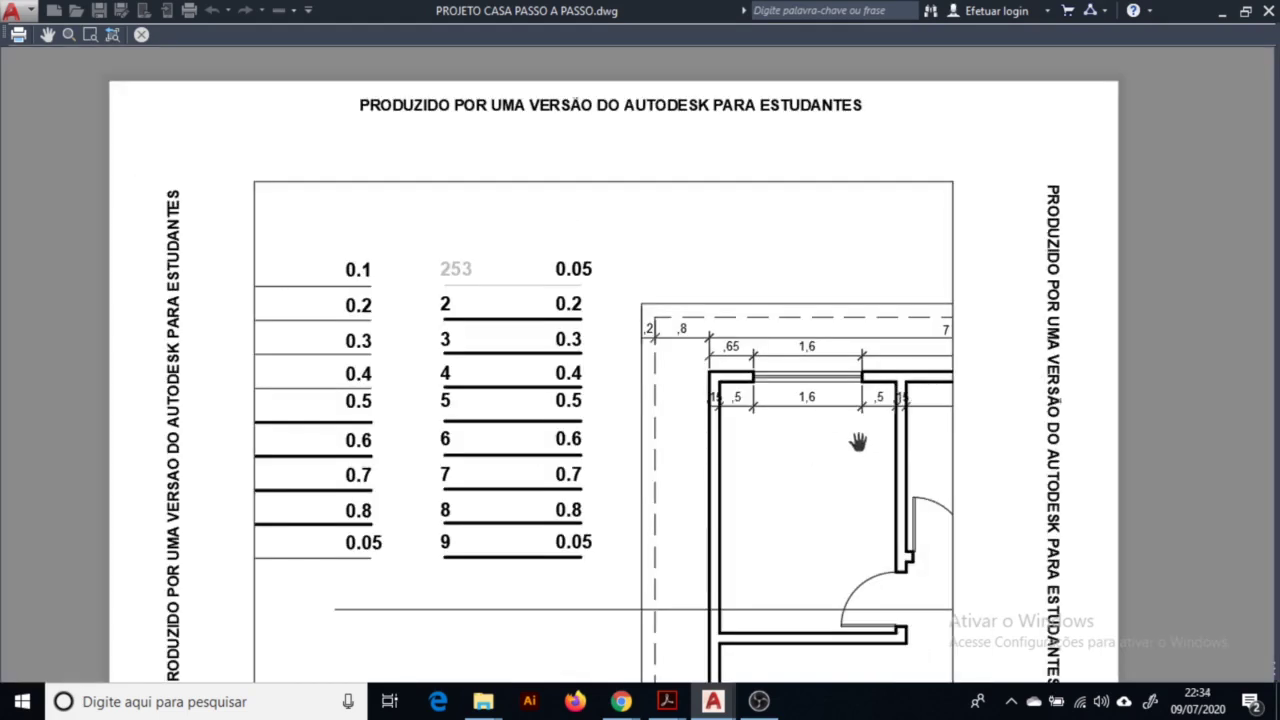
pyautogui.press('Escape')
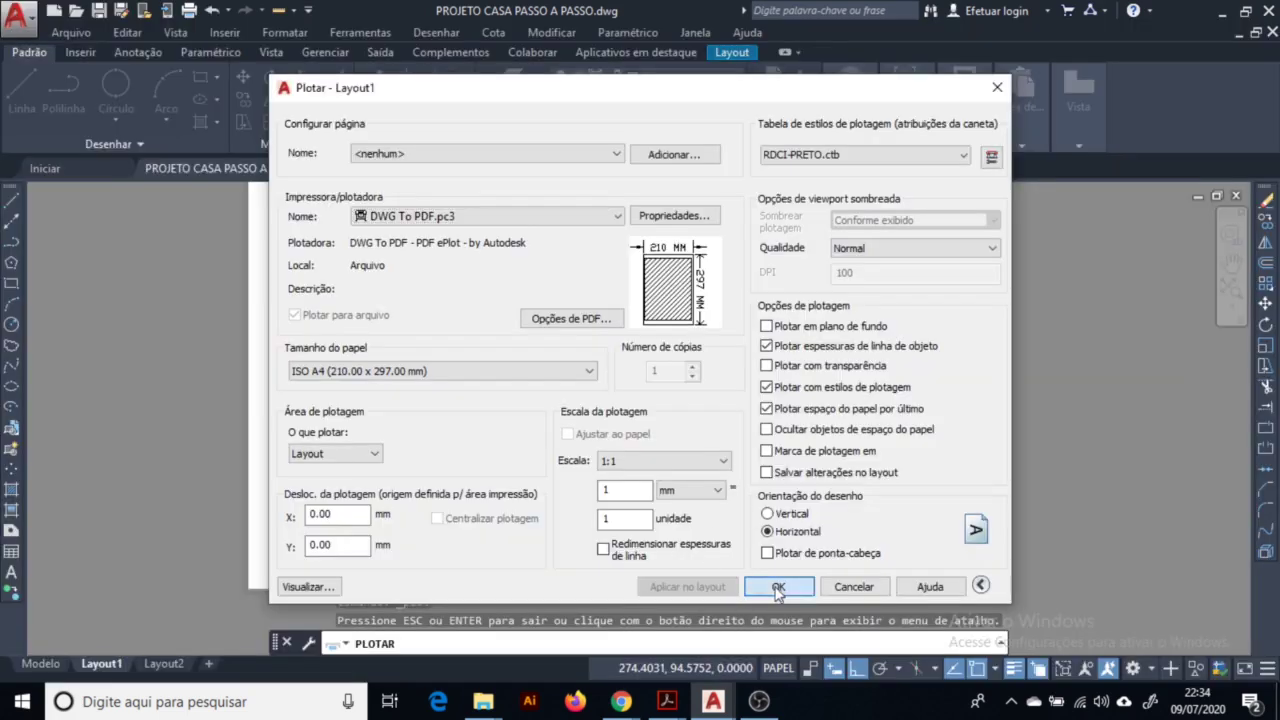
pyautogui.click(778, 586)
pyautogui.press('Escape')
pyautogui.click(855, 587)
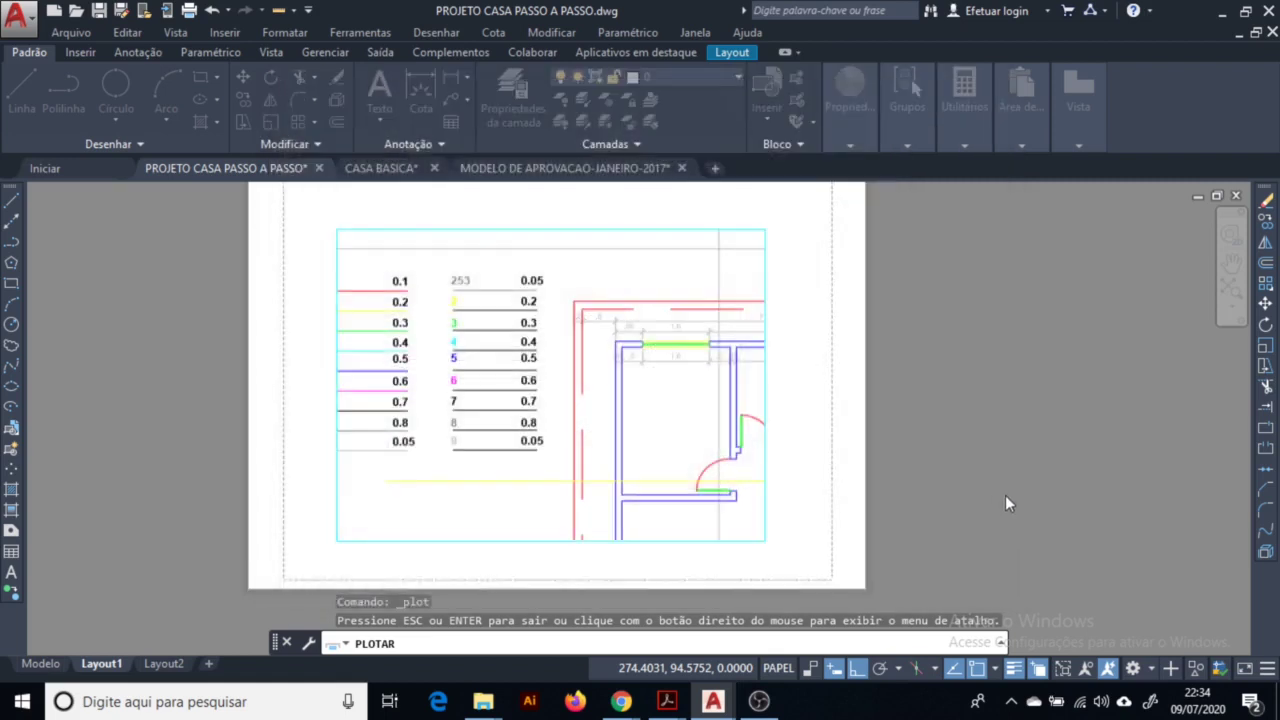
pyautogui.hotkey('ctrl', 'pageup')
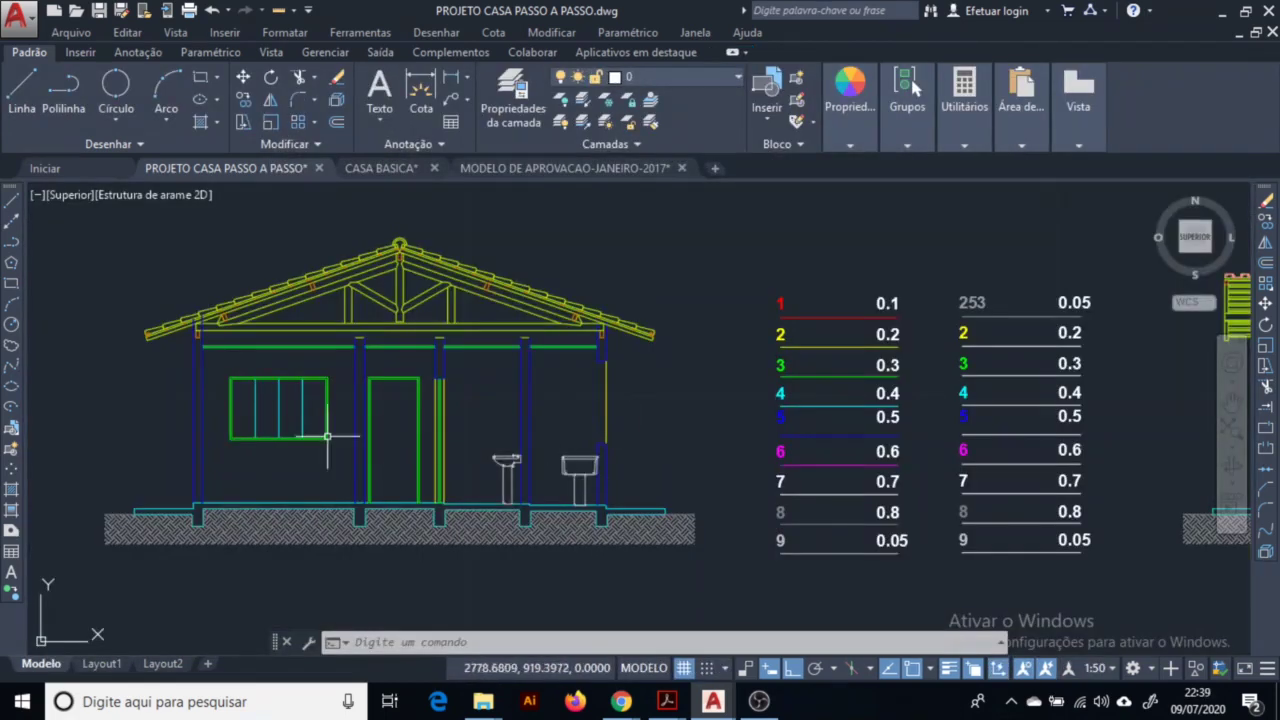
pyautogui.moveTo(343, 430); pyautogui.dragTo(401, 428, button='middle')
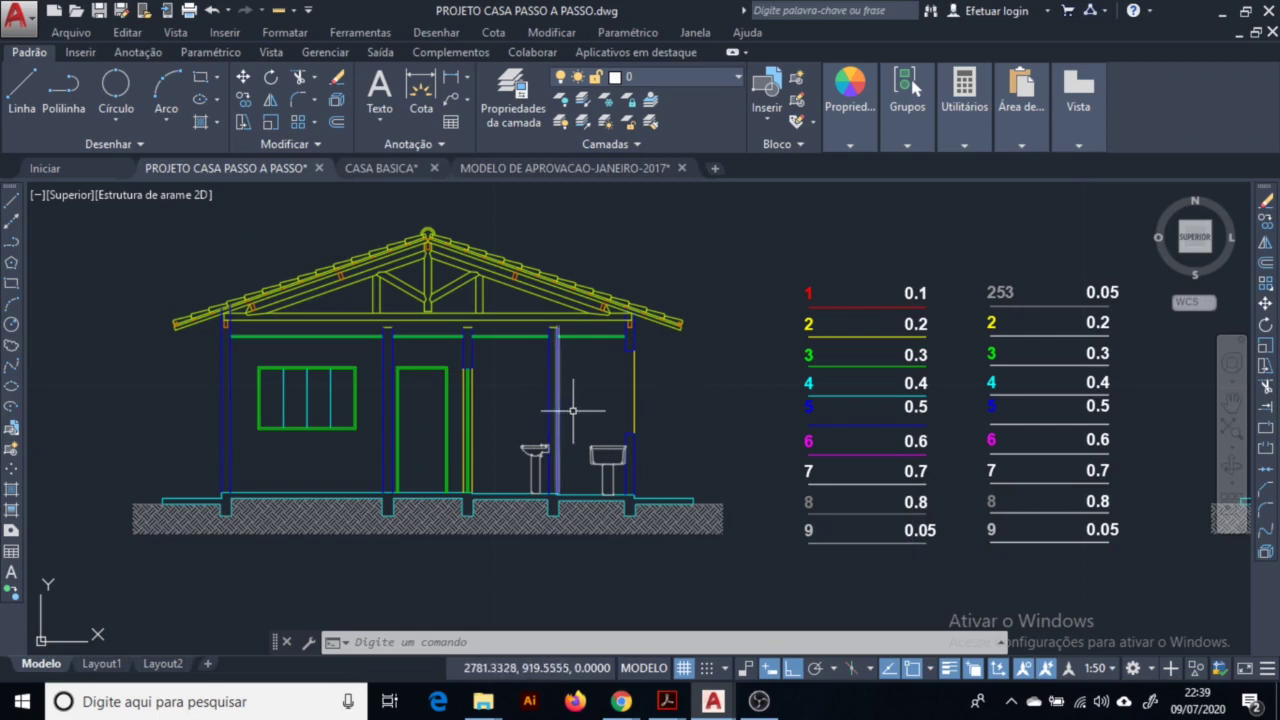
pyautogui.click(634, 400)
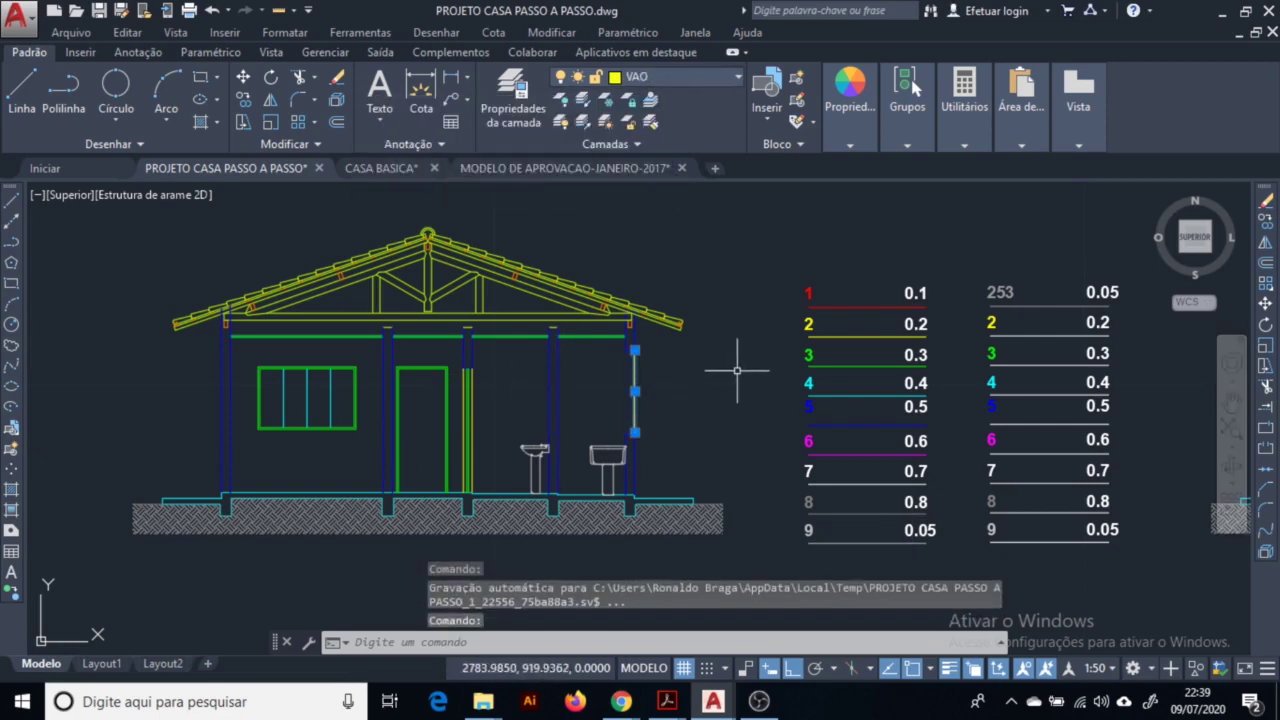
pyautogui.press('Escape')
pyautogui.click(306, 336)
pyautogui.click(457, 323)
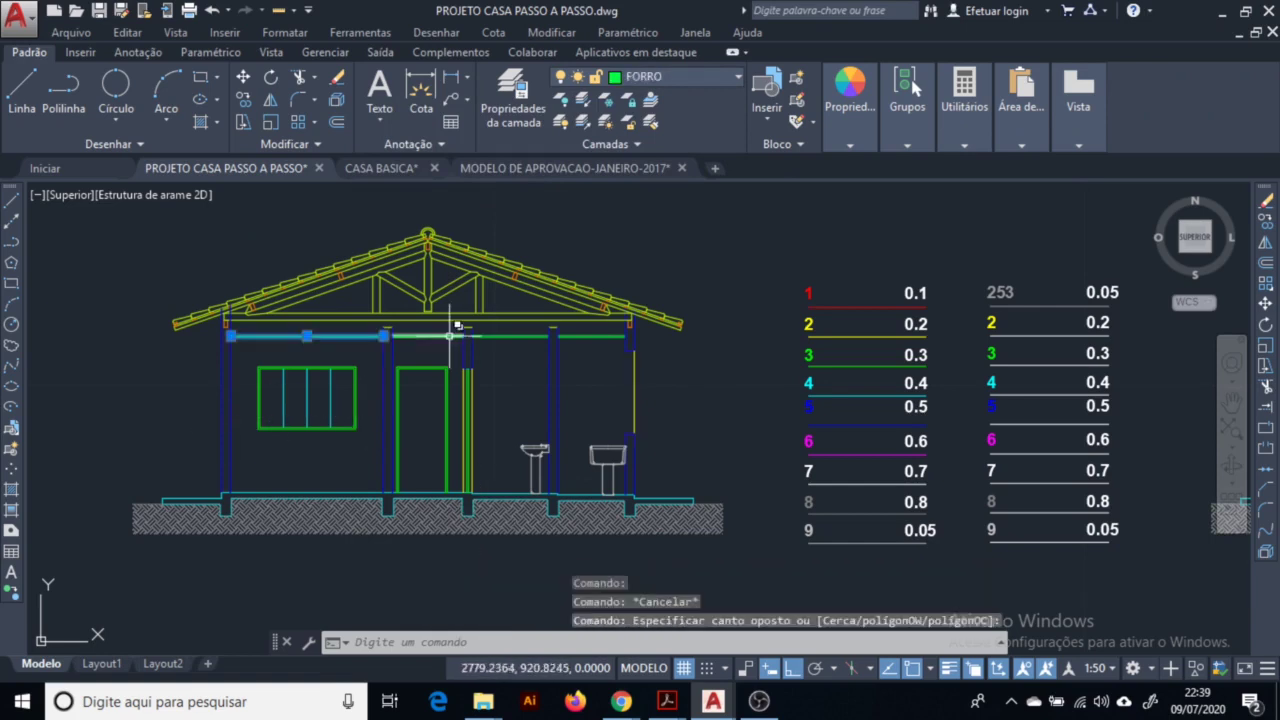
pyautogui.press('Escape')
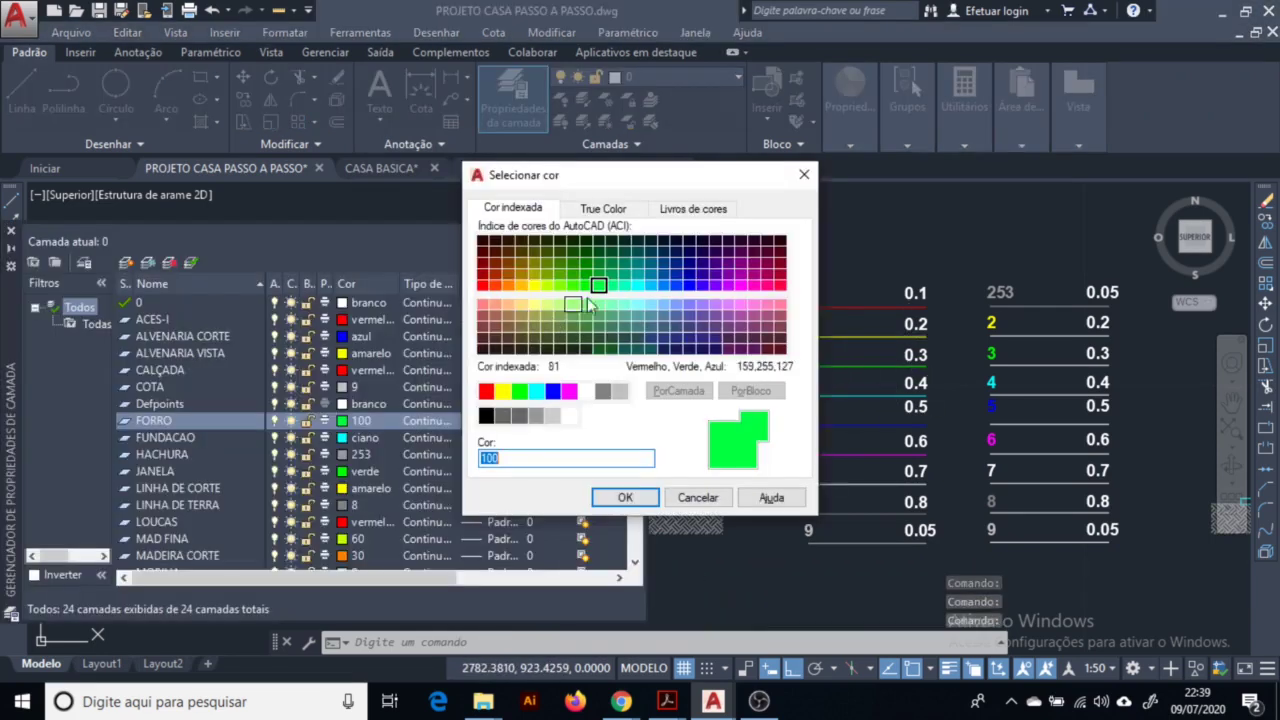
pyautogui.click(486, 391)
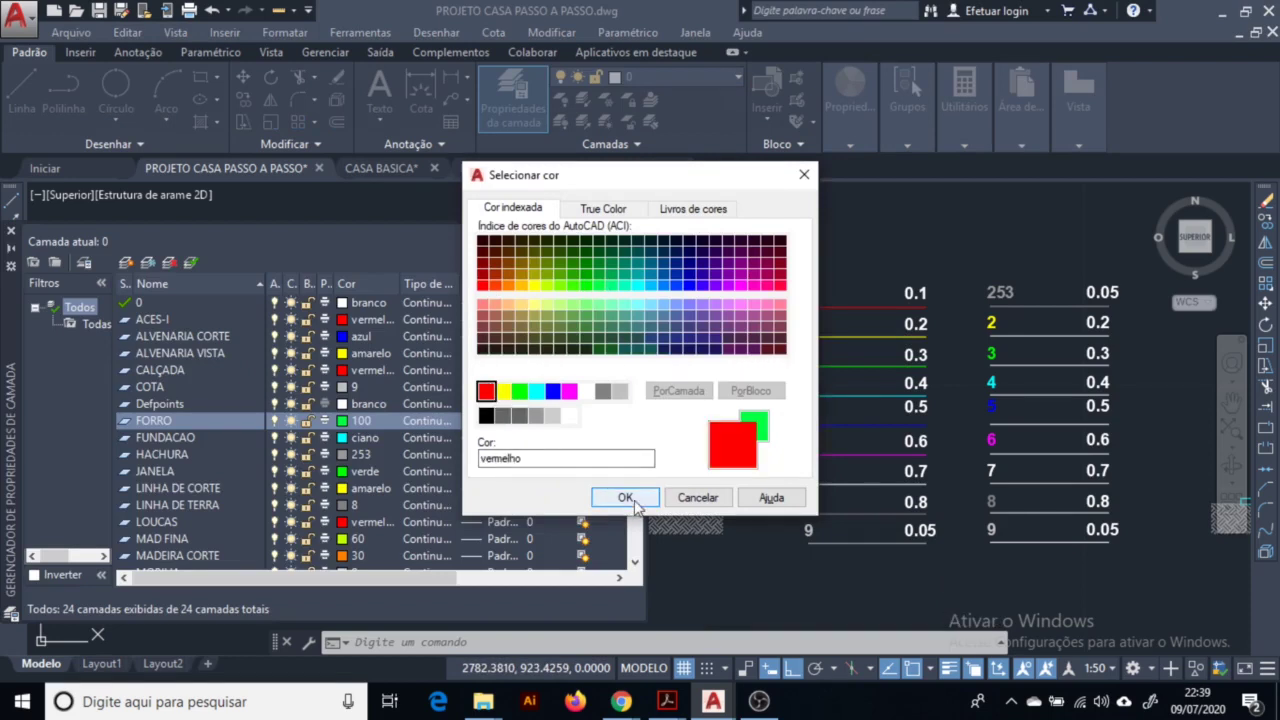
pyautogui.click(625, 497)
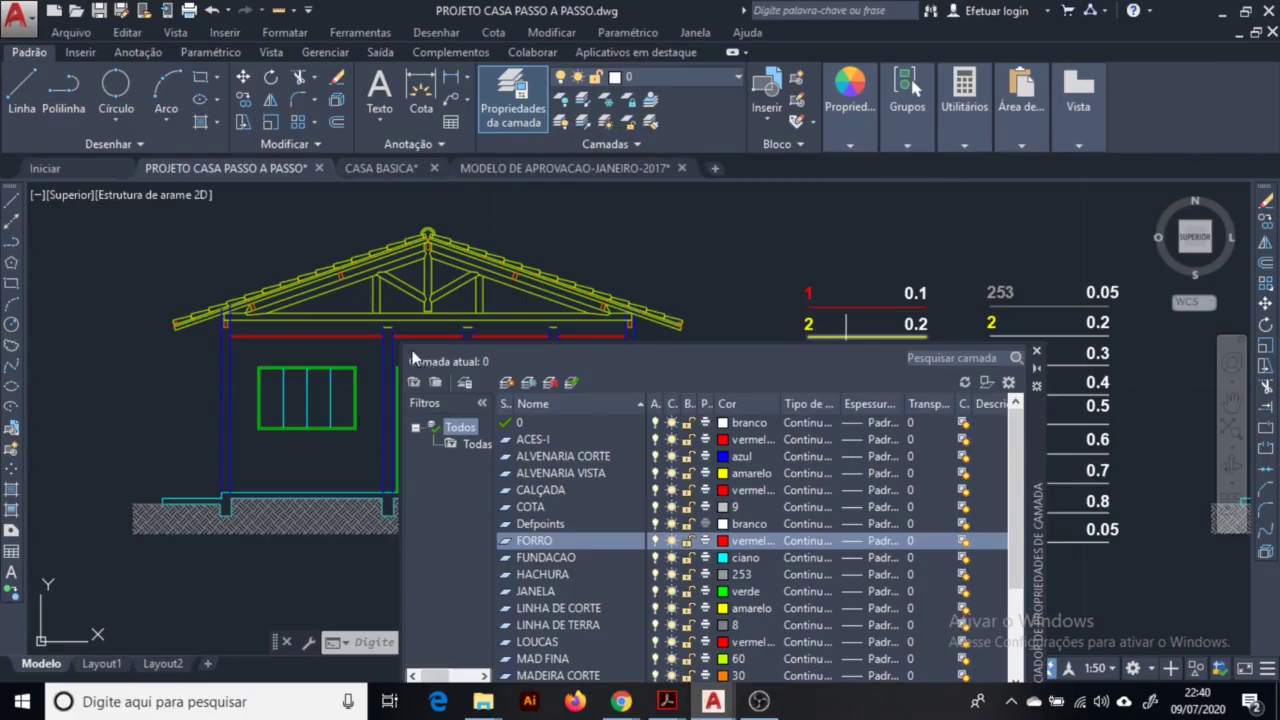
pyautogui.scroll(-3, 560, 540)
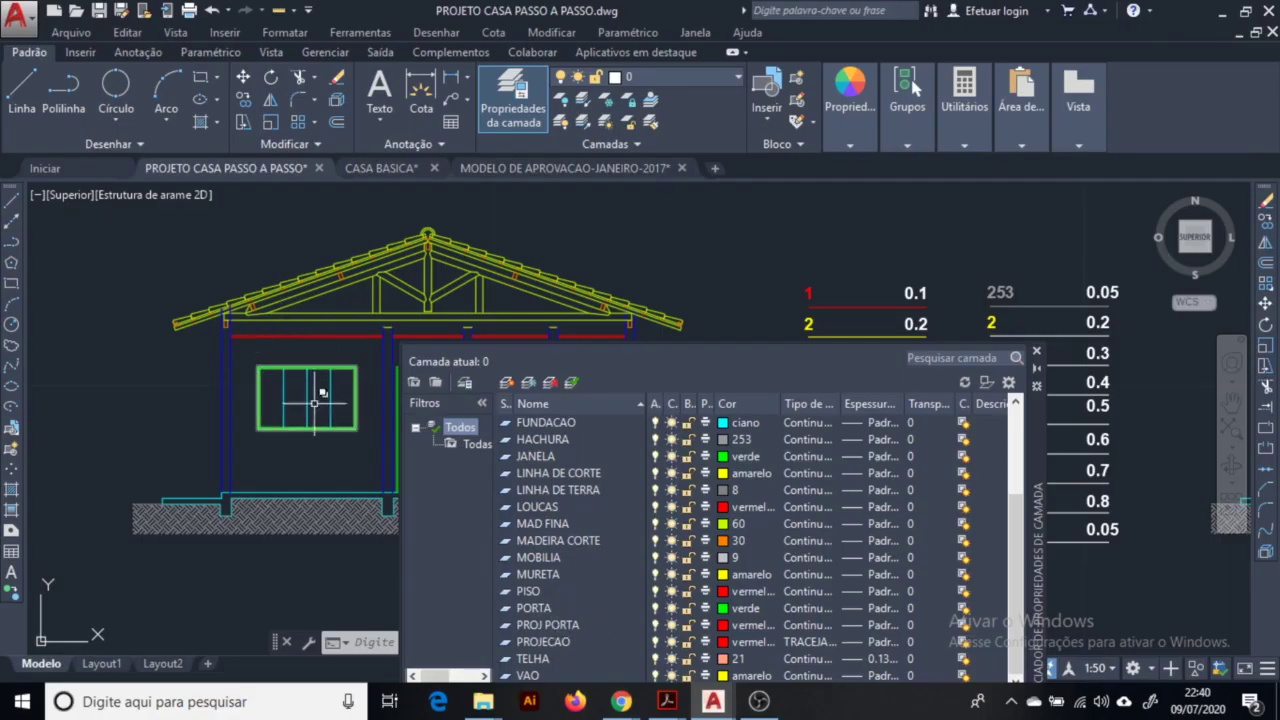
pyautogui.moveTo(314, 400); pyautogui.dragTo(1044, 473, button='middle')
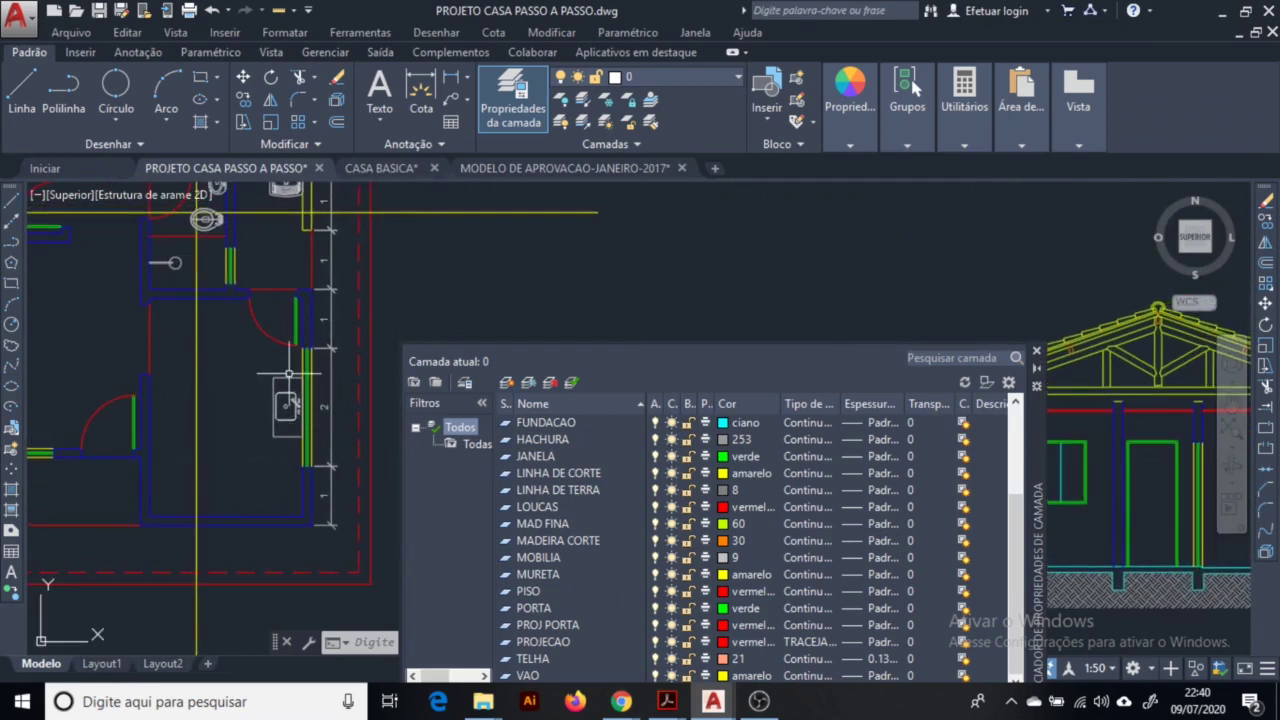
pyautogui.moveTo(1120, 512); pyautogui.dragTo(250, 447, button='middle')
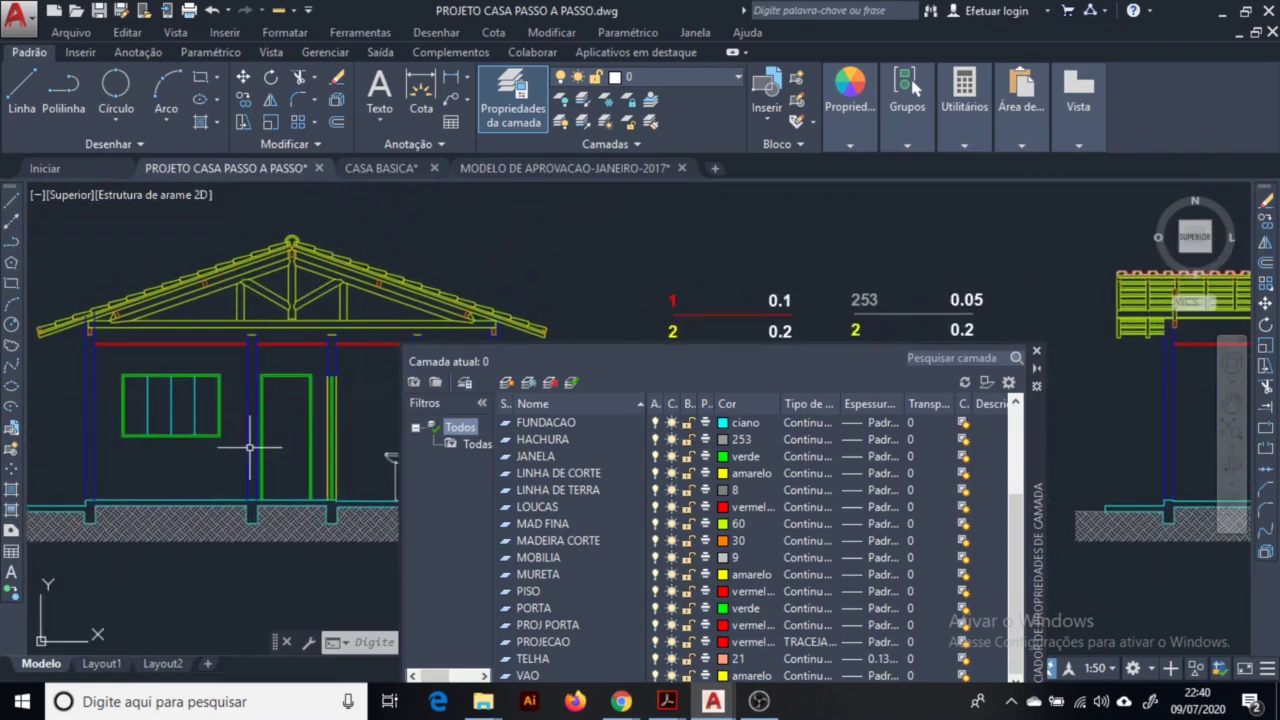
pyautogui.click(535, 608)
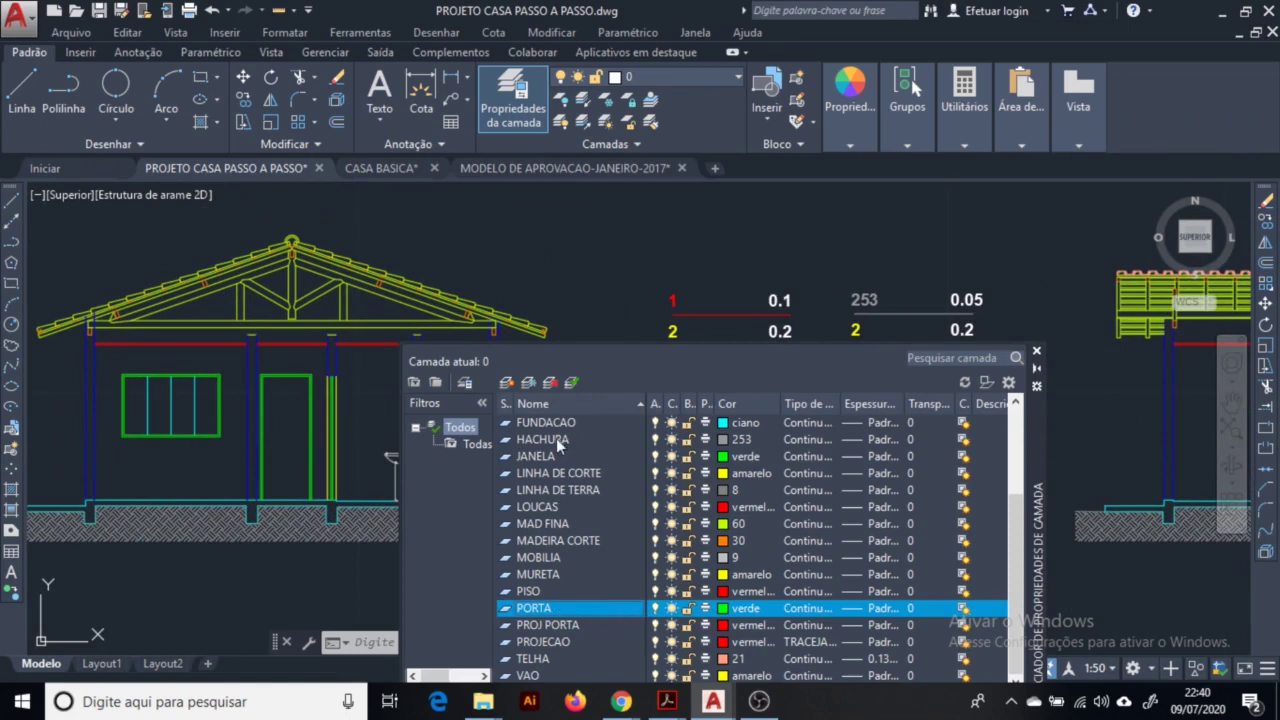
pyautogui.scroll(1, 559, 460)
pyautogui.scroll(-1, 559, 461)
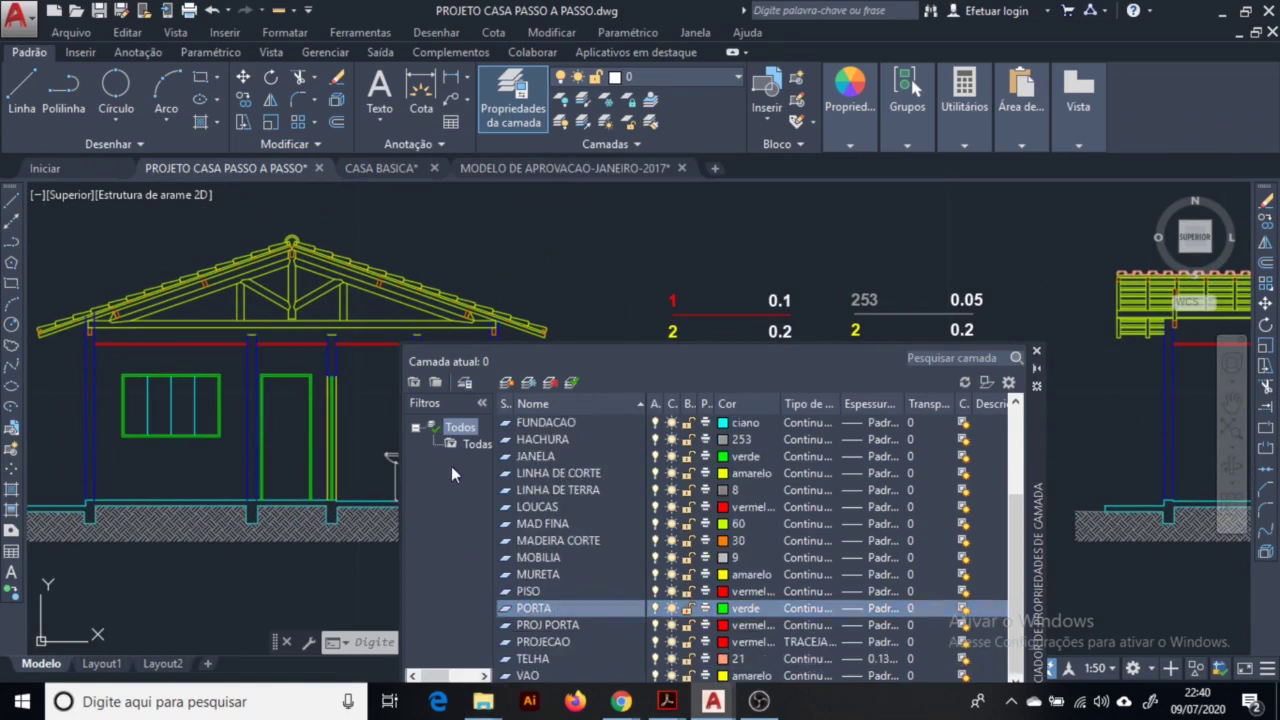
# Step: Create a yellow layer named ESQUADRIA VISTA below PORTA, then select the elevation's window and door
pyautogui.click(507, 383)
pyautogui.write('ESQUADRIA VISTA')
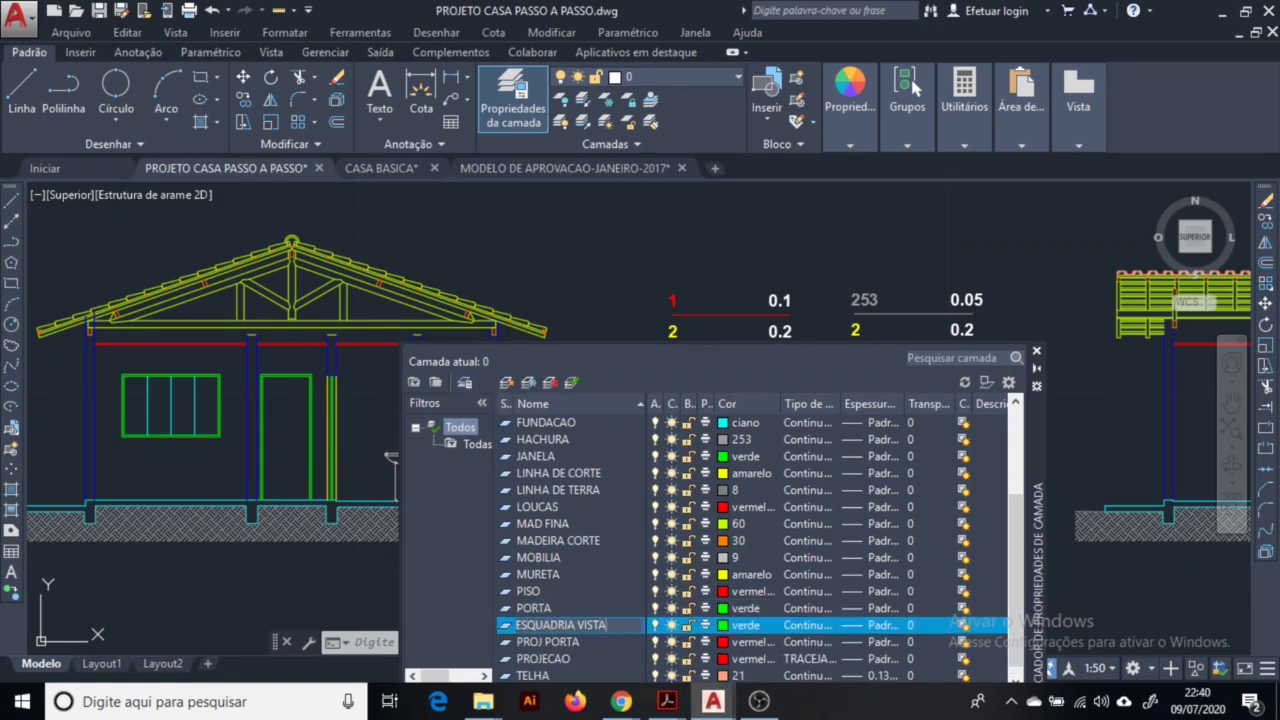
pyautogui.click(740, 625)
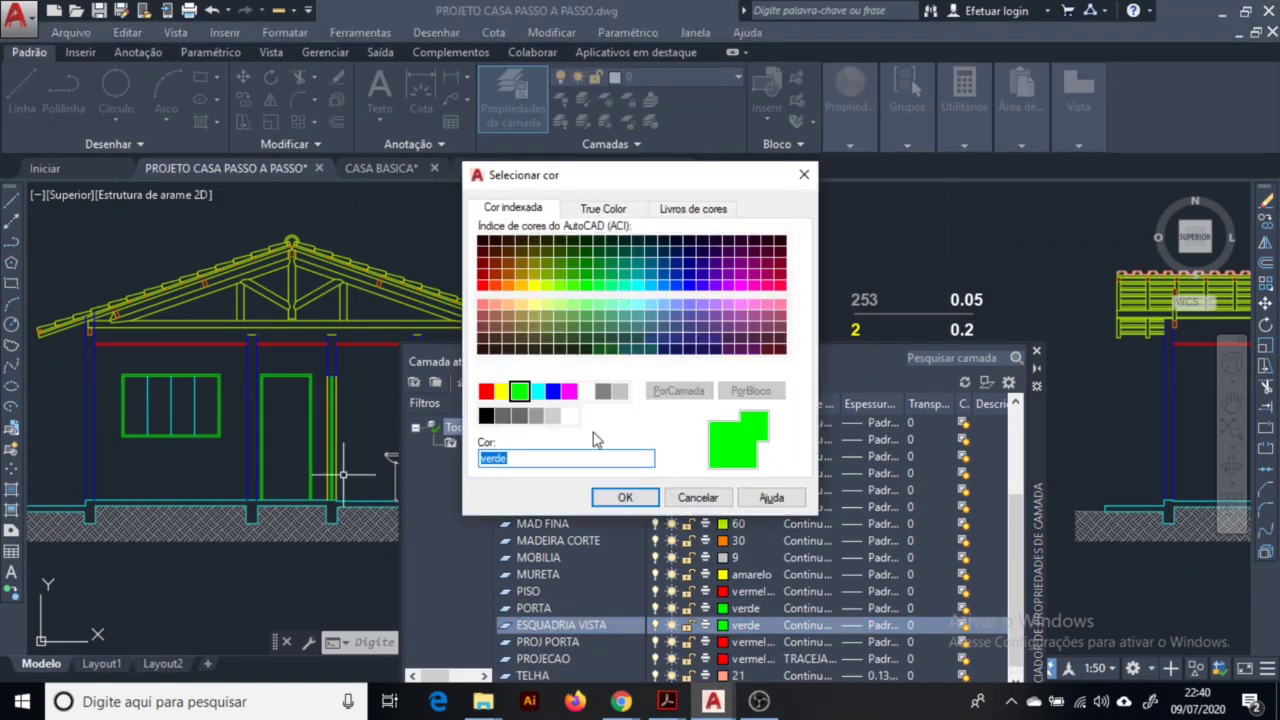
pyautogui.click(503, 391)
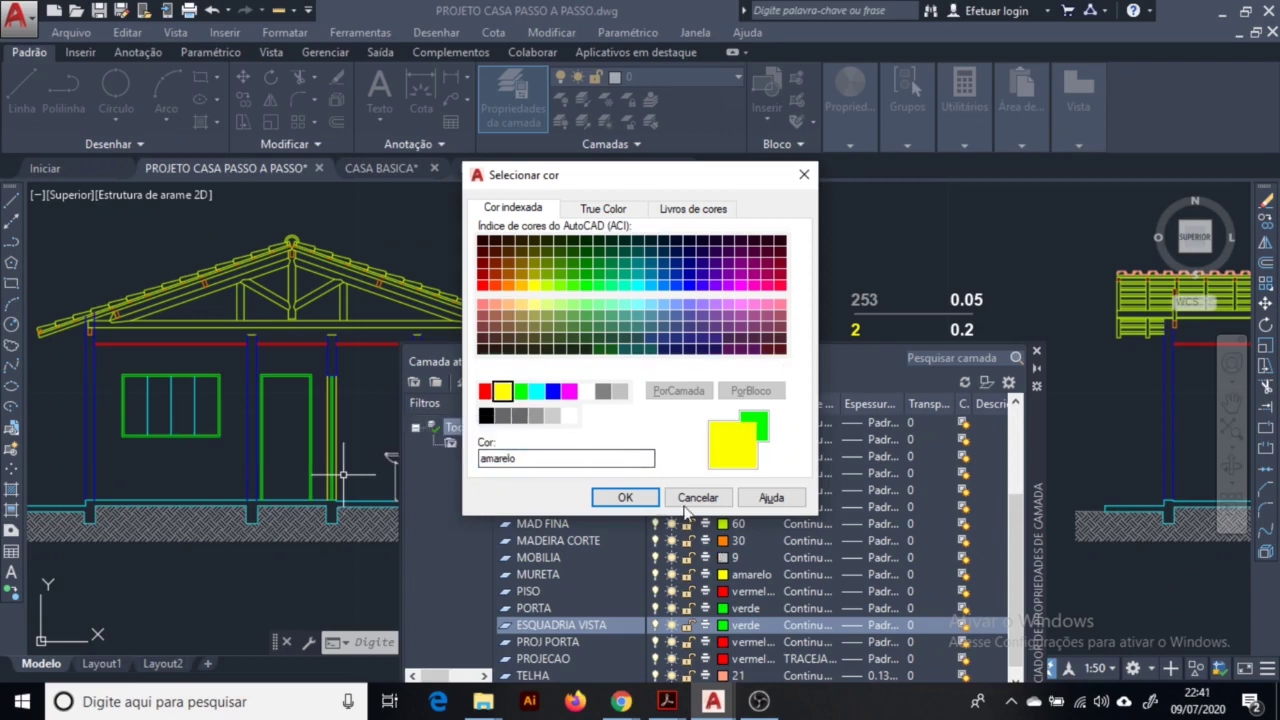
pyautogui.click(625, 497)
pyautogui.moveTo(340, 375); pyautogui.dragTo(100, 500)
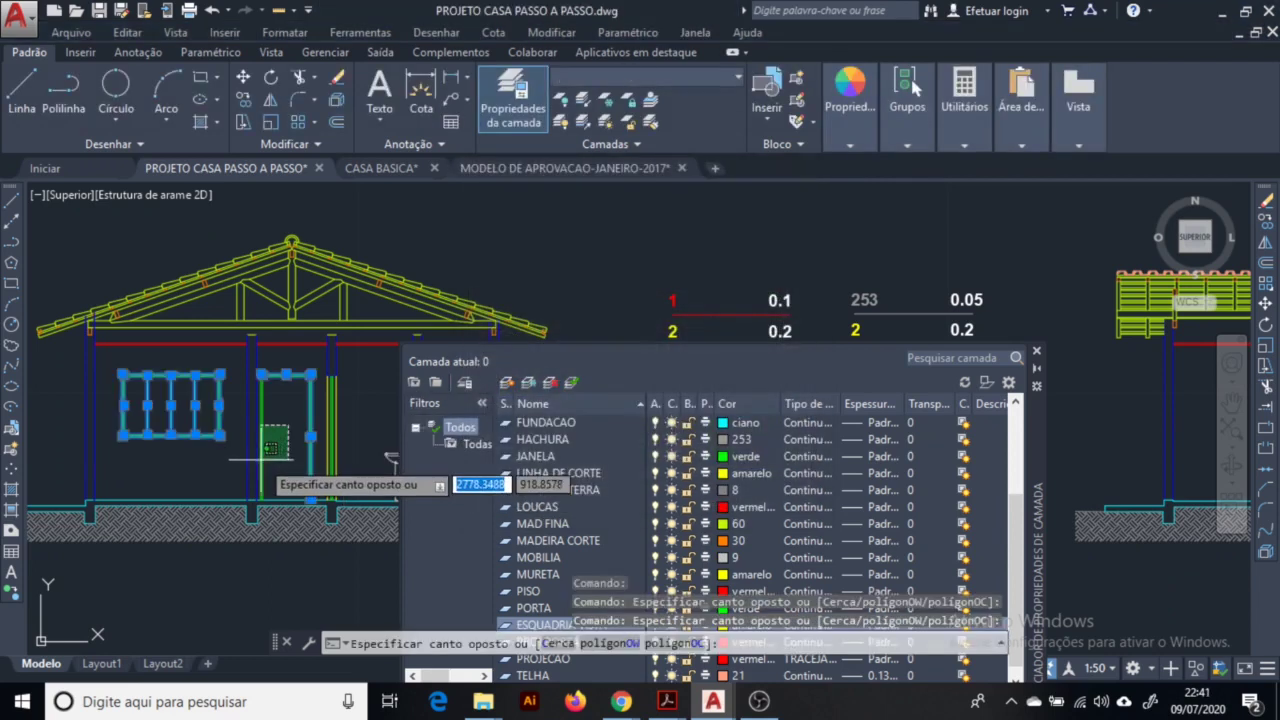
pyautogui.moveTo(313, 465); pyautogui.dragTo(113, 428, button='middle')
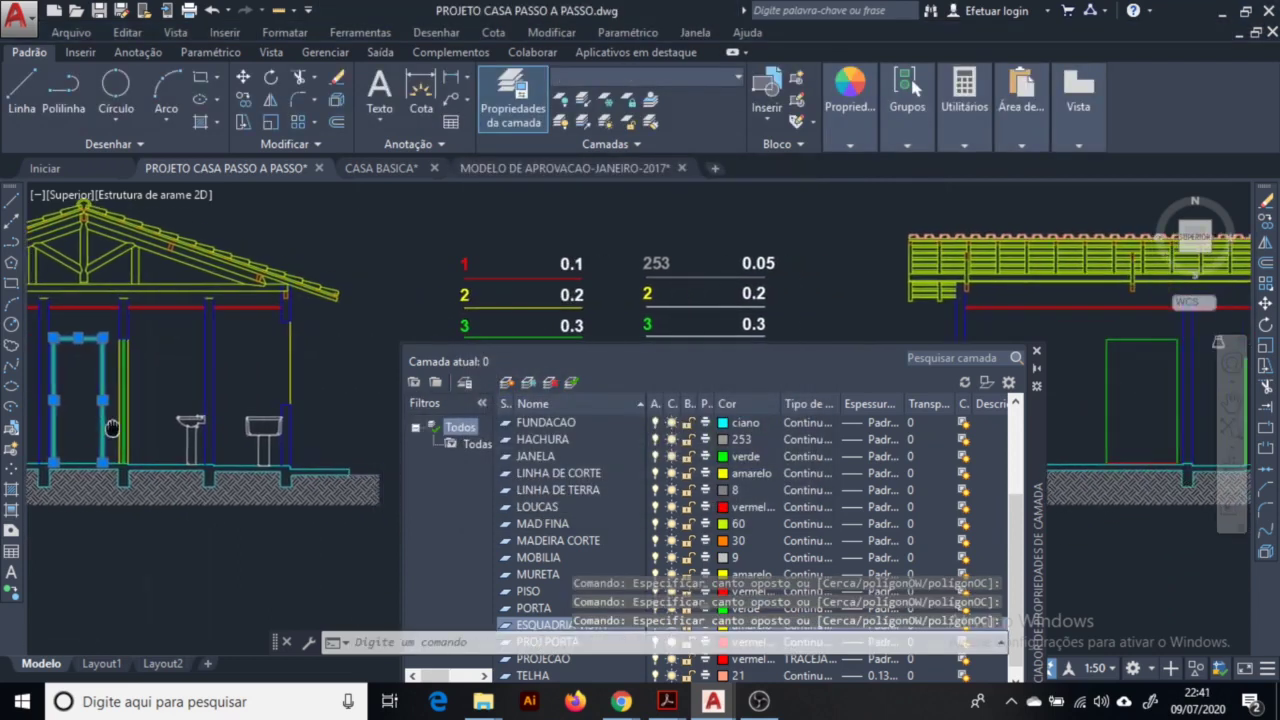
# Step: Move the selected window and door onto the ESQUADRIA VISTA layer
pyautogui.click(585, 76)
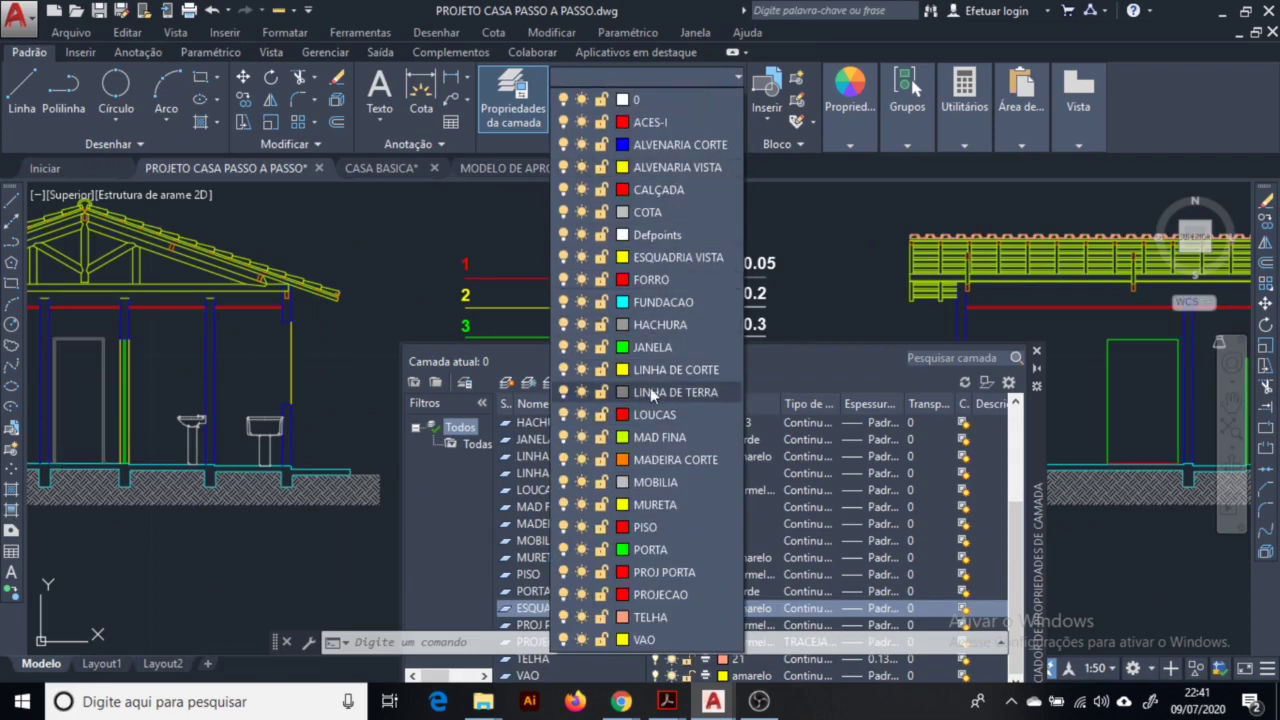
pyautogui.click(646, 257)
pyautogui.scroll(3, 214, 366)
pyautogui.scroll(-1, 214, 366)
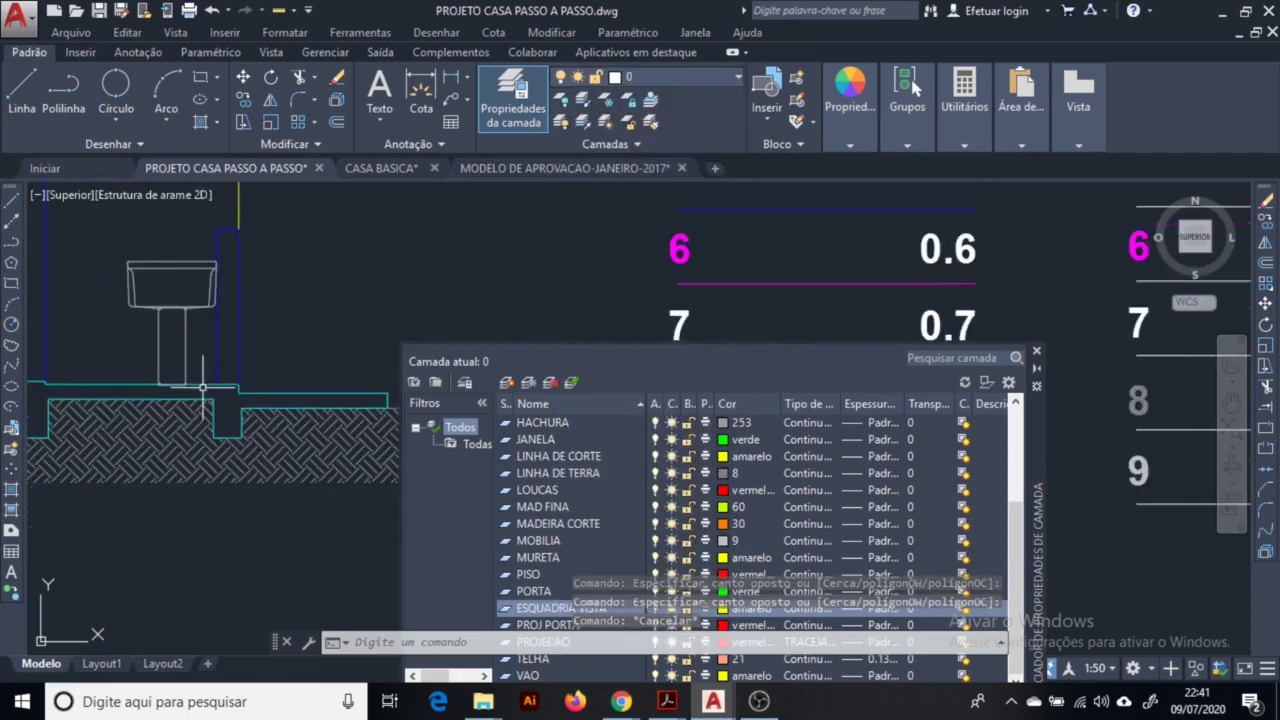
# Step: Check the foundation line's layer and change the FUNDACAO layer colour to magenta
pyautogui.click(232, 397)
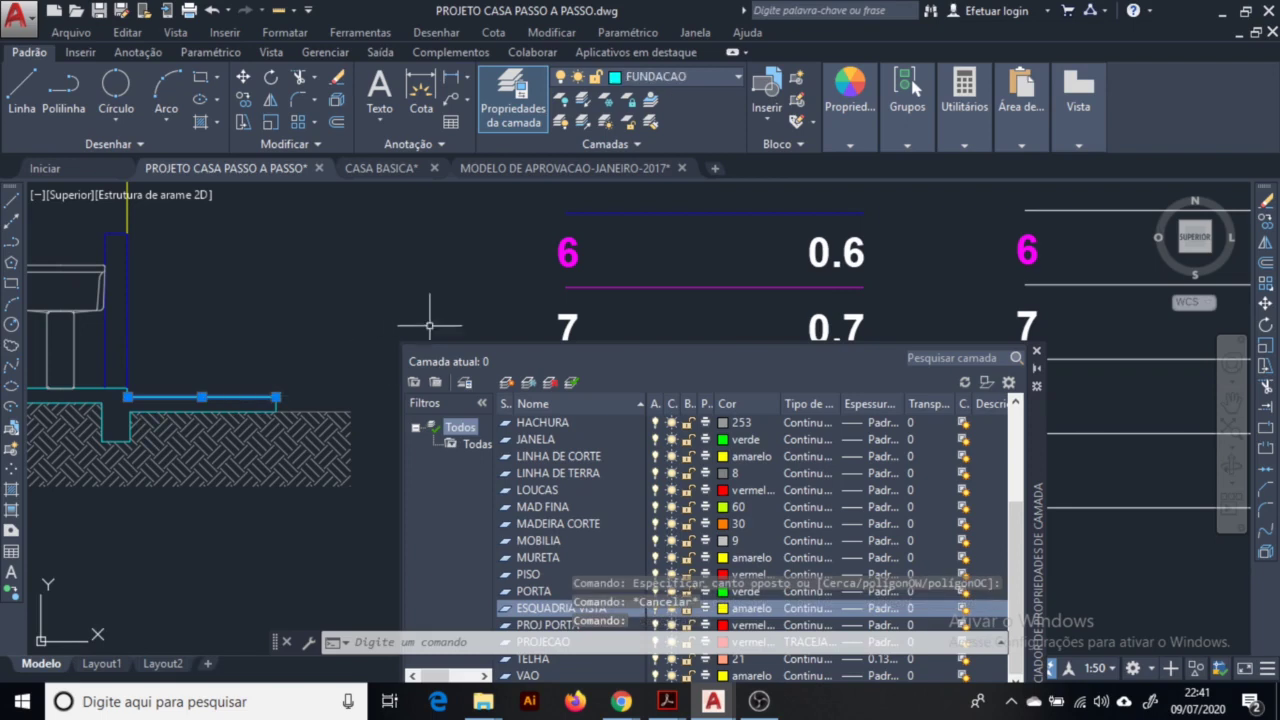
pyautogui.press('Escape')
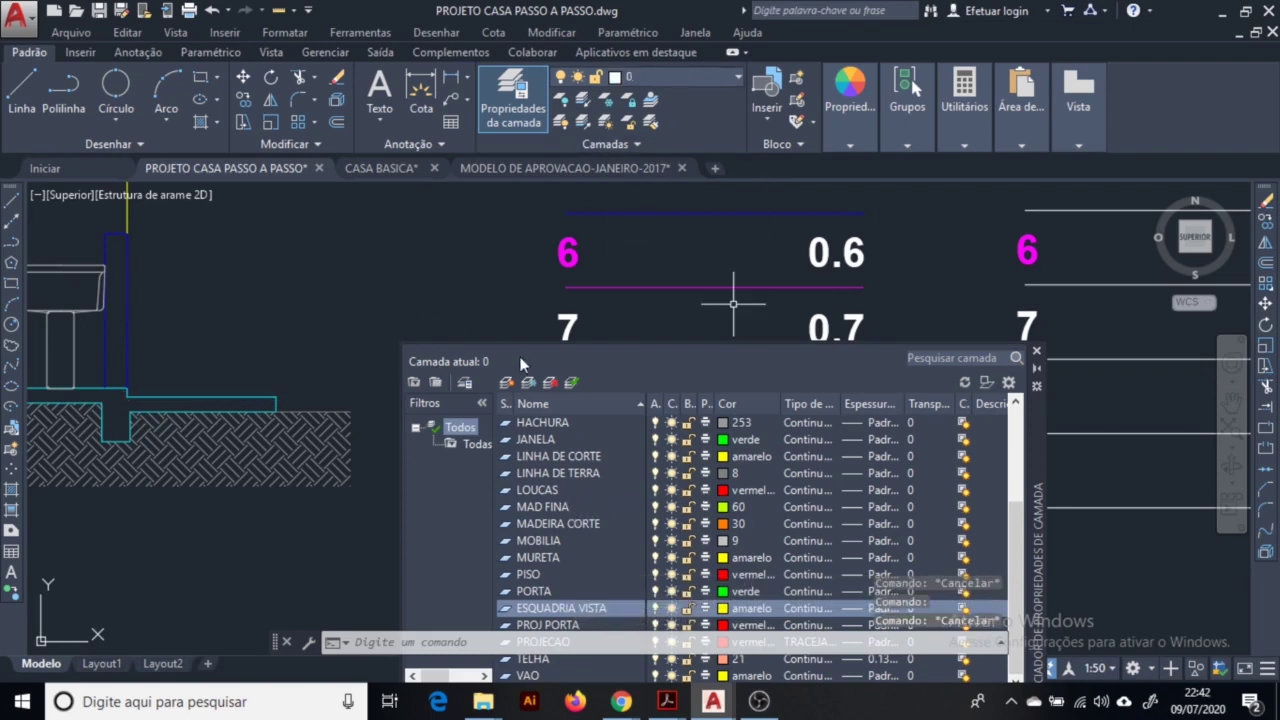
pyautogui.click(740, 557)
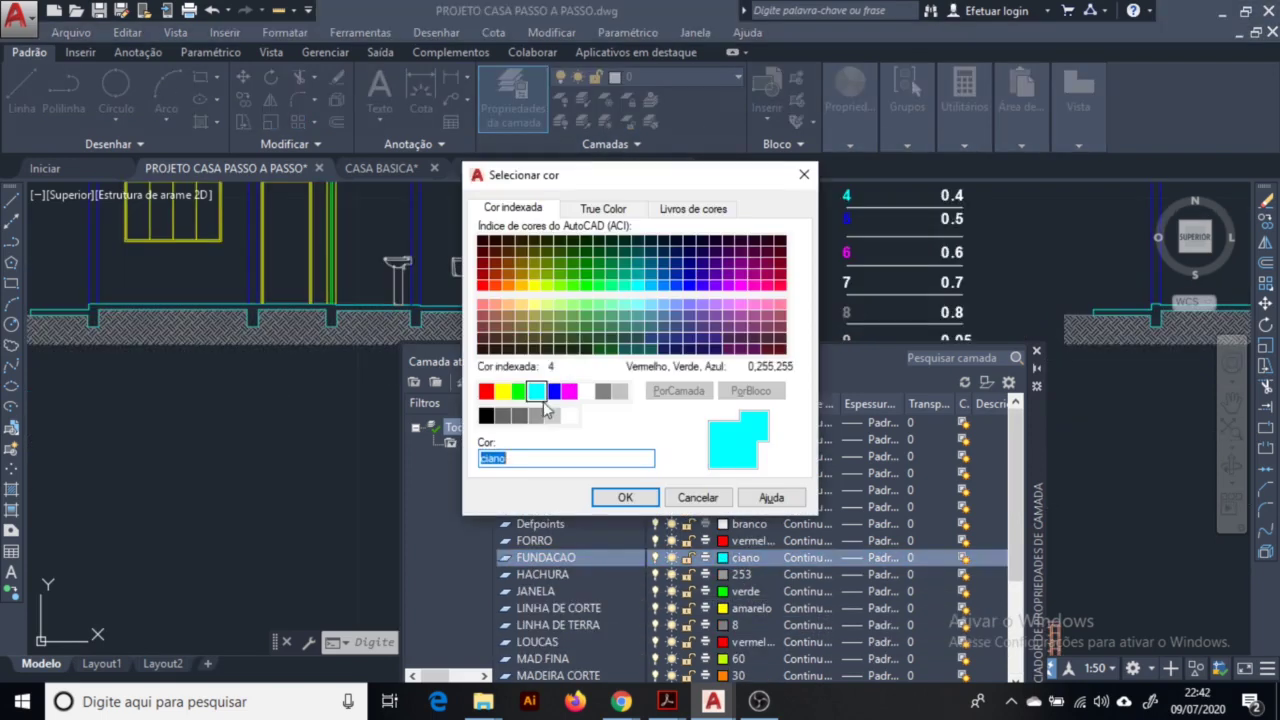
pyautogui.click(569, 390)
pyautogui.click(625, 497)
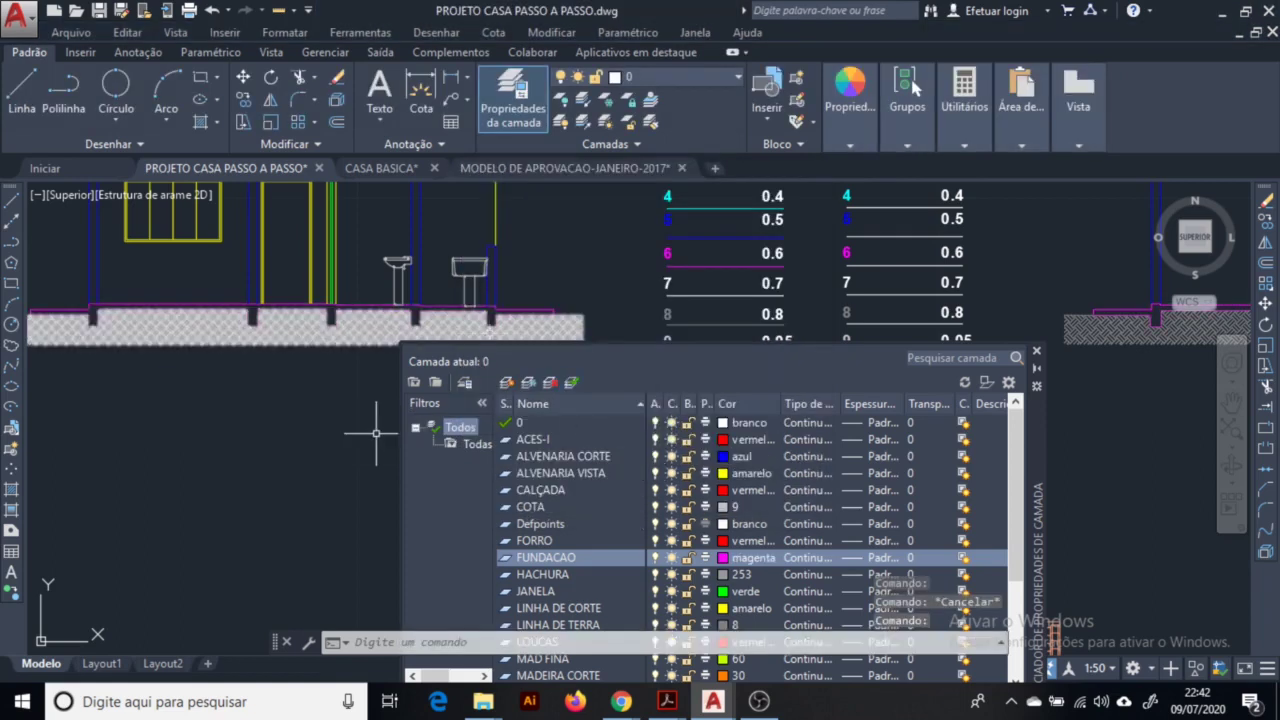
# Step: Select and inspect the foundation hatch strip, then clear the selection
pyautogui.click(363, 328)
pyautogui.press('Escape')
pyautogui.click(363, 328)
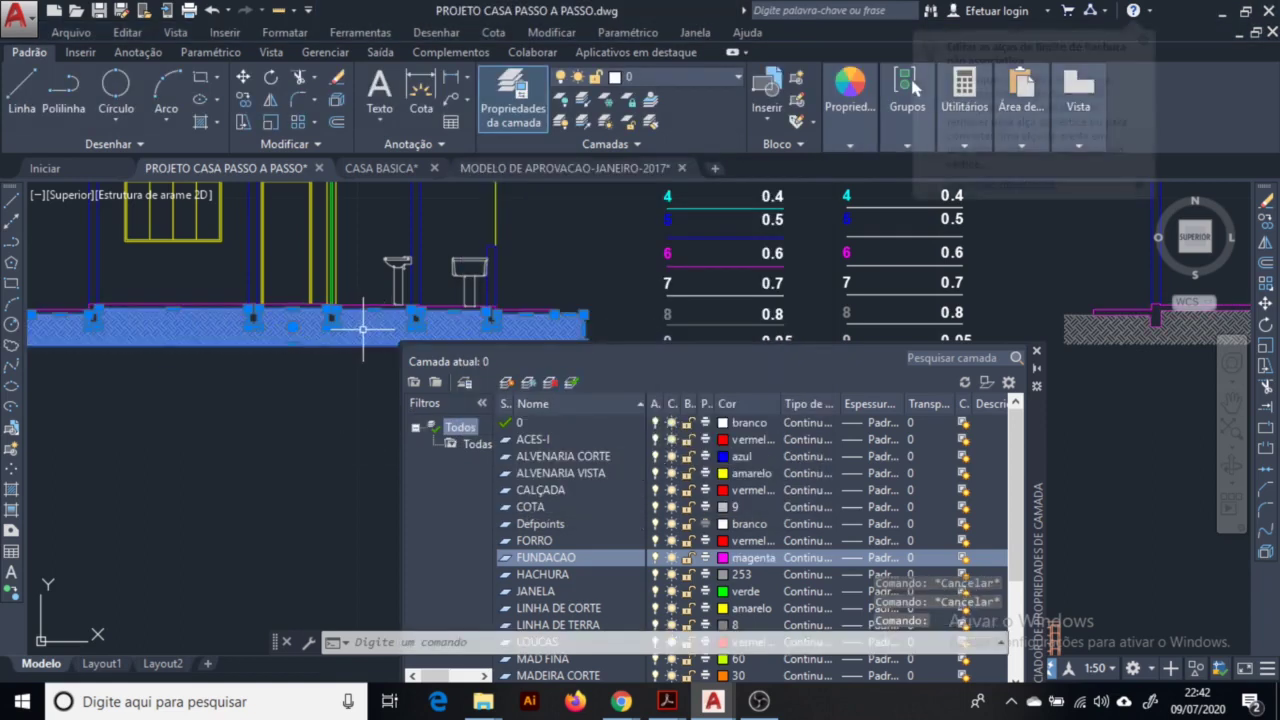
pyautogui.click(377, 453)
pyautogui.press('Escape')
pyautogui.scroll(-1, 730, 533)
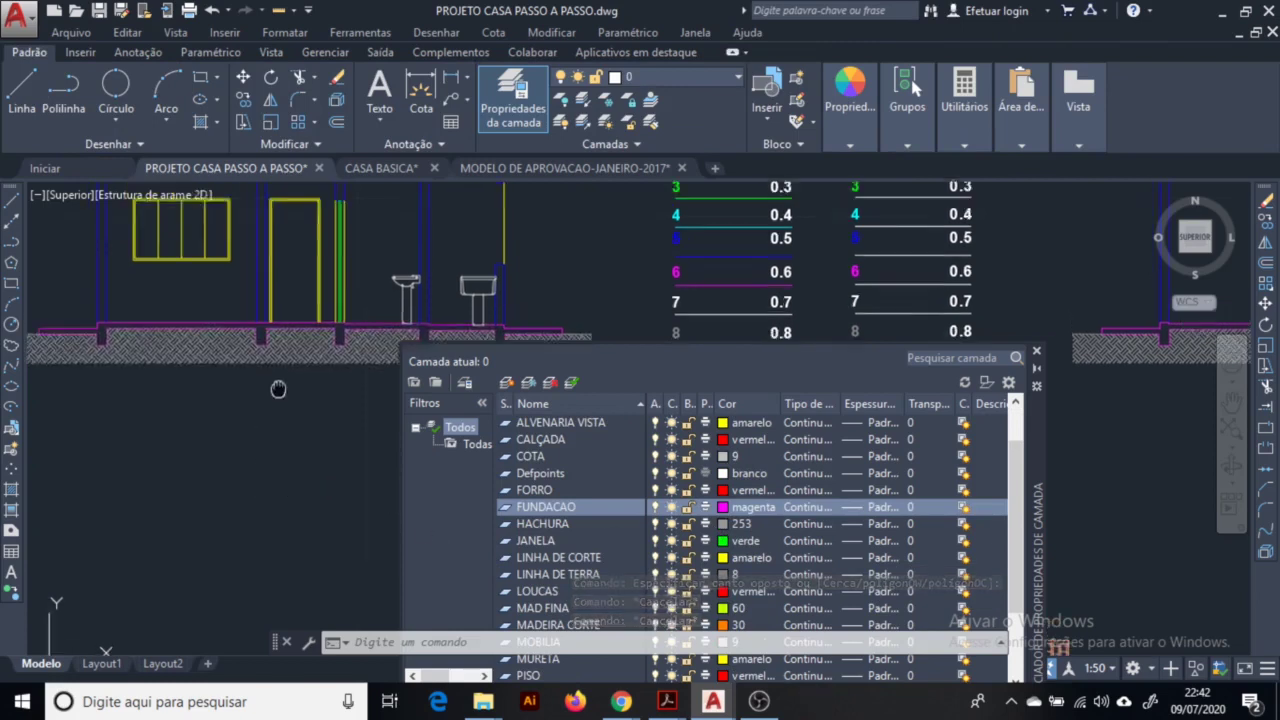
pyautogui.scroll(2, 271, 386)
# Step: Pan and zoom in on the roof truss and inspect one of its pieces
pyautogui.moveTo(271, 257); pyautogui.dragTo(266, 377, button='middle')
pyautogui.scroll(2, 248, 340)
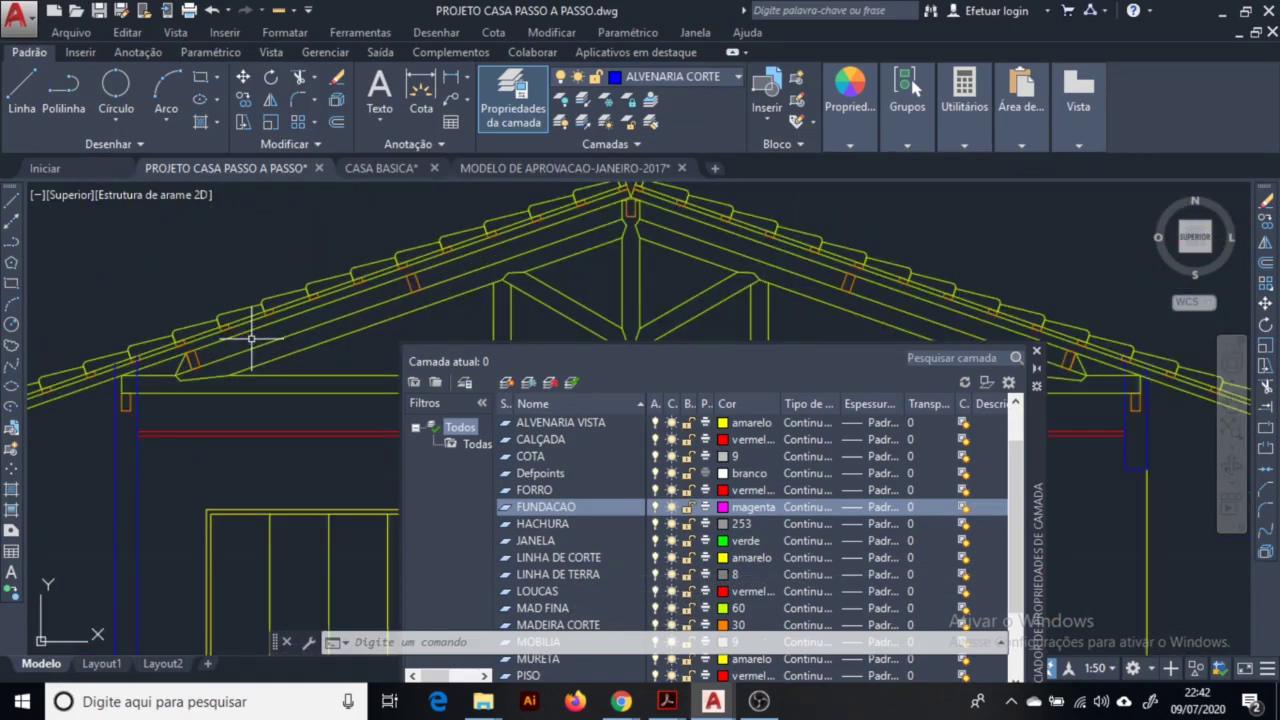
pyautogui.moveTo(424, 263); pyautogui.dragTo(509, 255, button='middle')
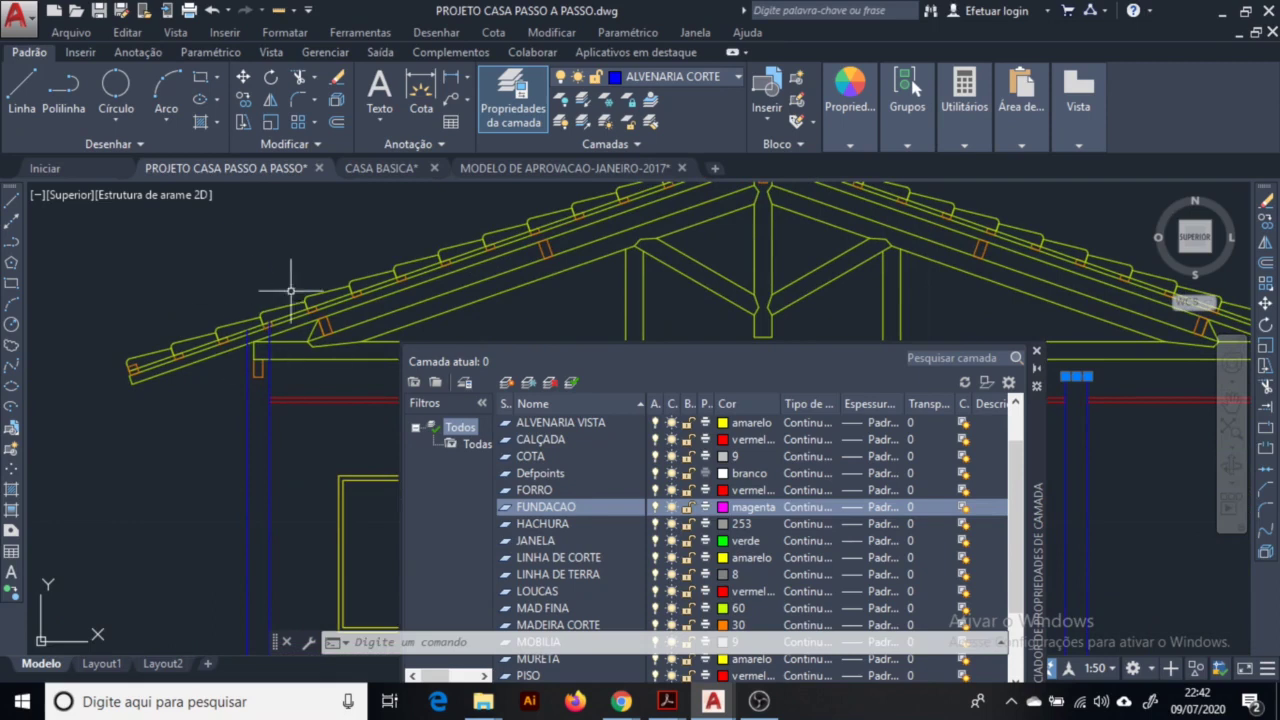
pyautogui.scroll(2, 388, 320)
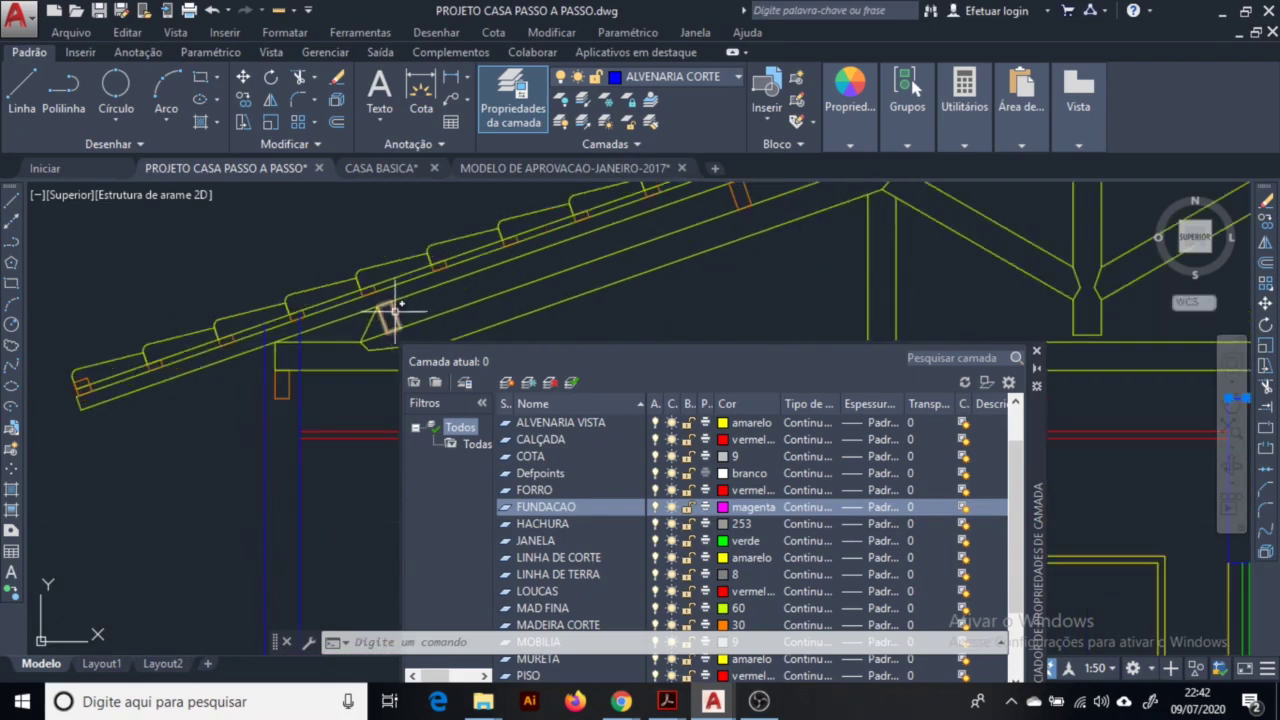
pyautogui.rightClick(394, 309)
pyautogui.press('Escape')
pyautogui.press('Escape')
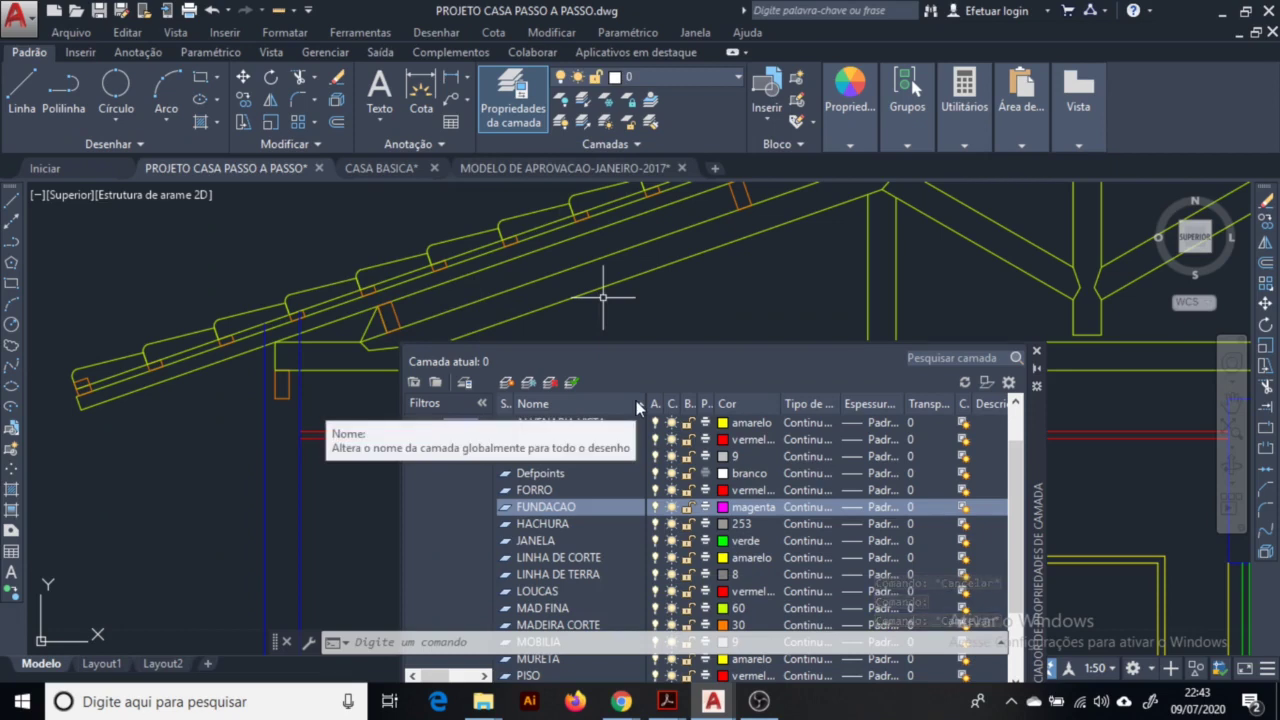
# Step: Set MADEIRA CORTE to cyan, MAD FINA to yellow and TELHA to cyan
pyautogui.click(623, 496)
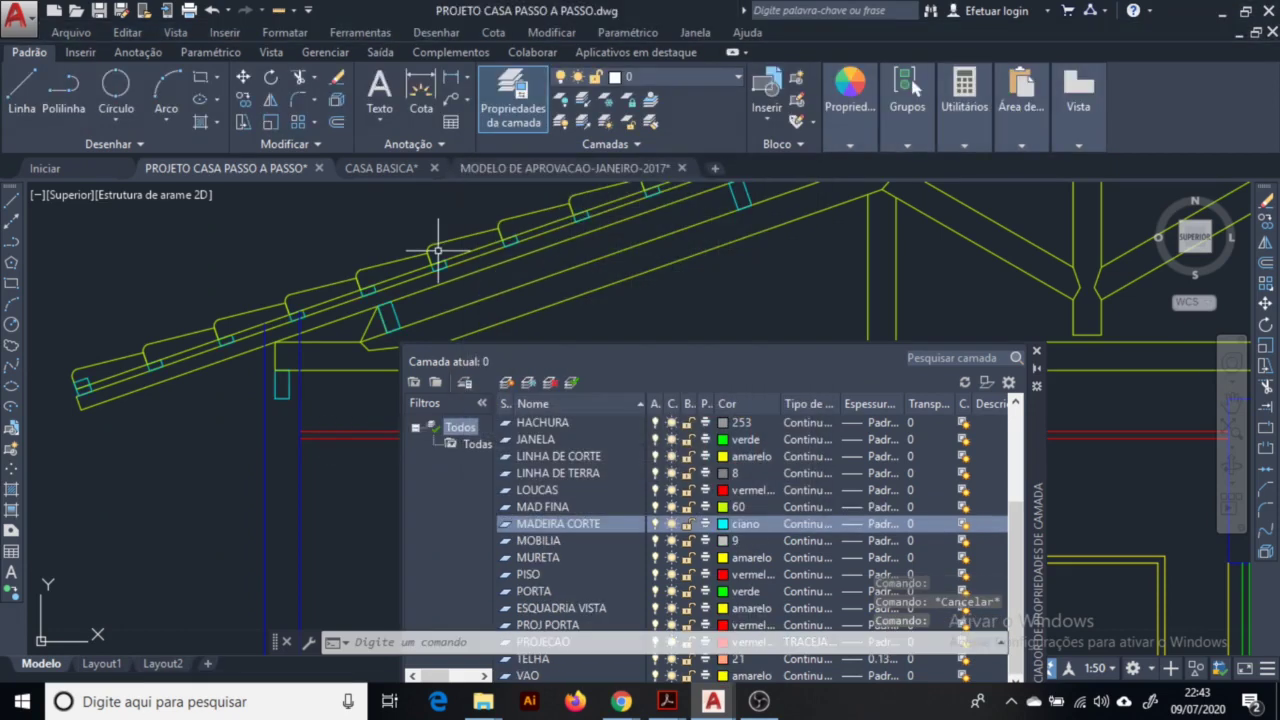
pyautogui.click(437, 250)
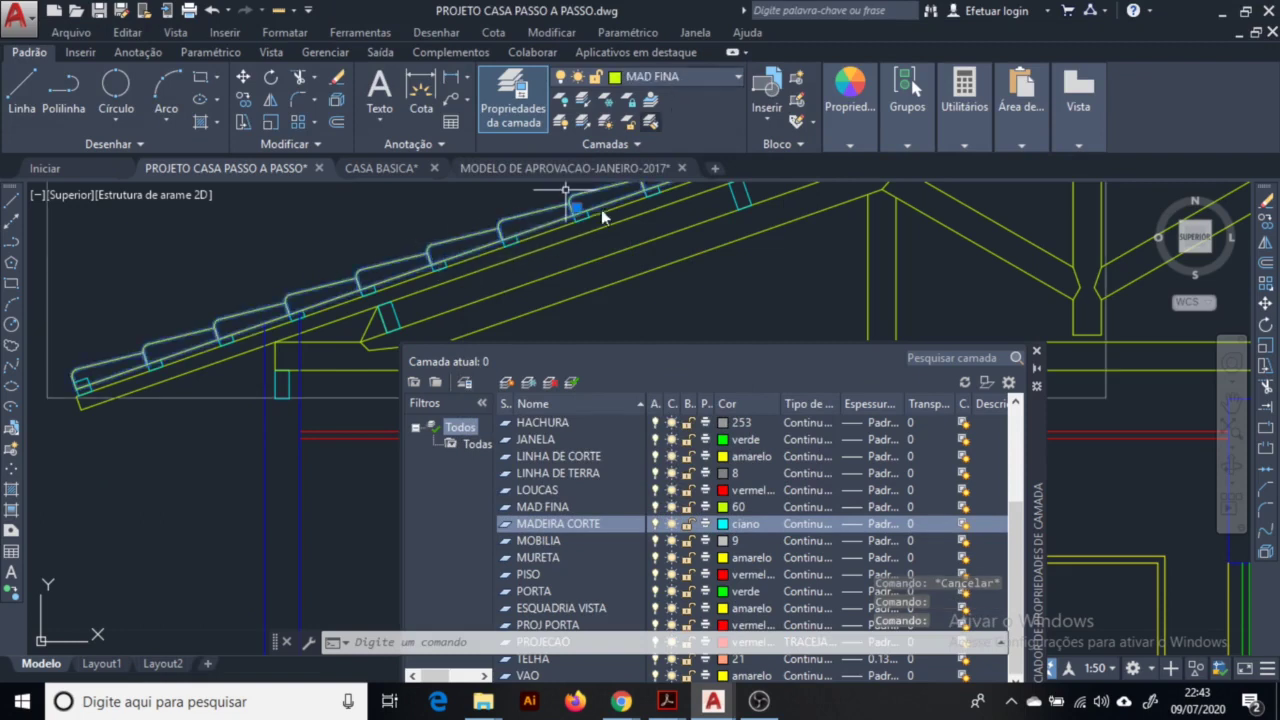
pyautogui.press('Escape')
pyautogui.click(740, 506)
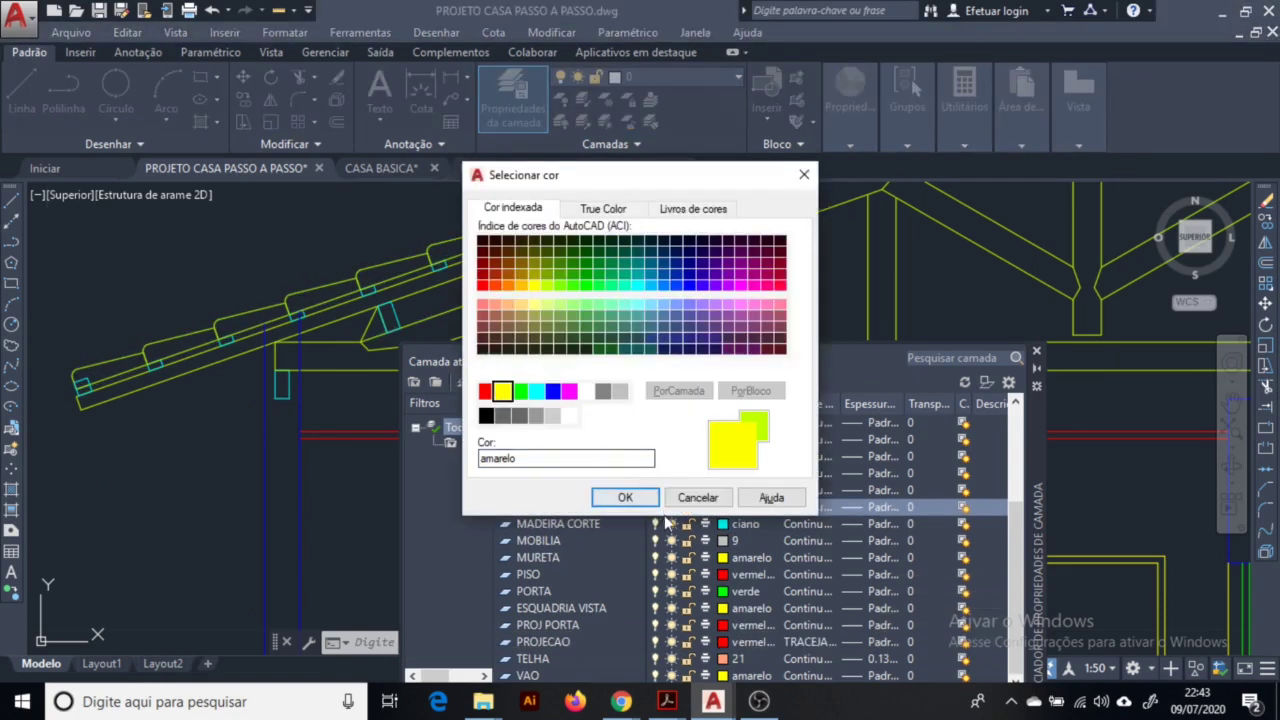
pyautogui.click(624, 497)
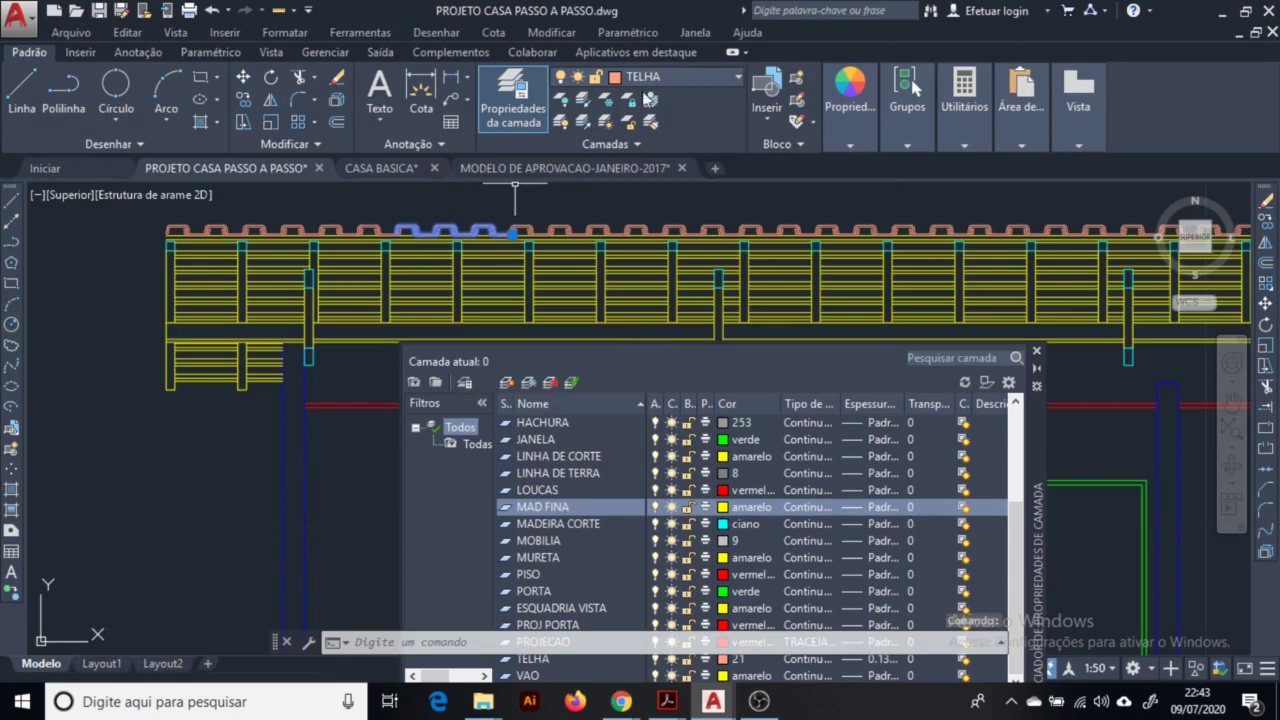
pyautogui.click(580, 518)
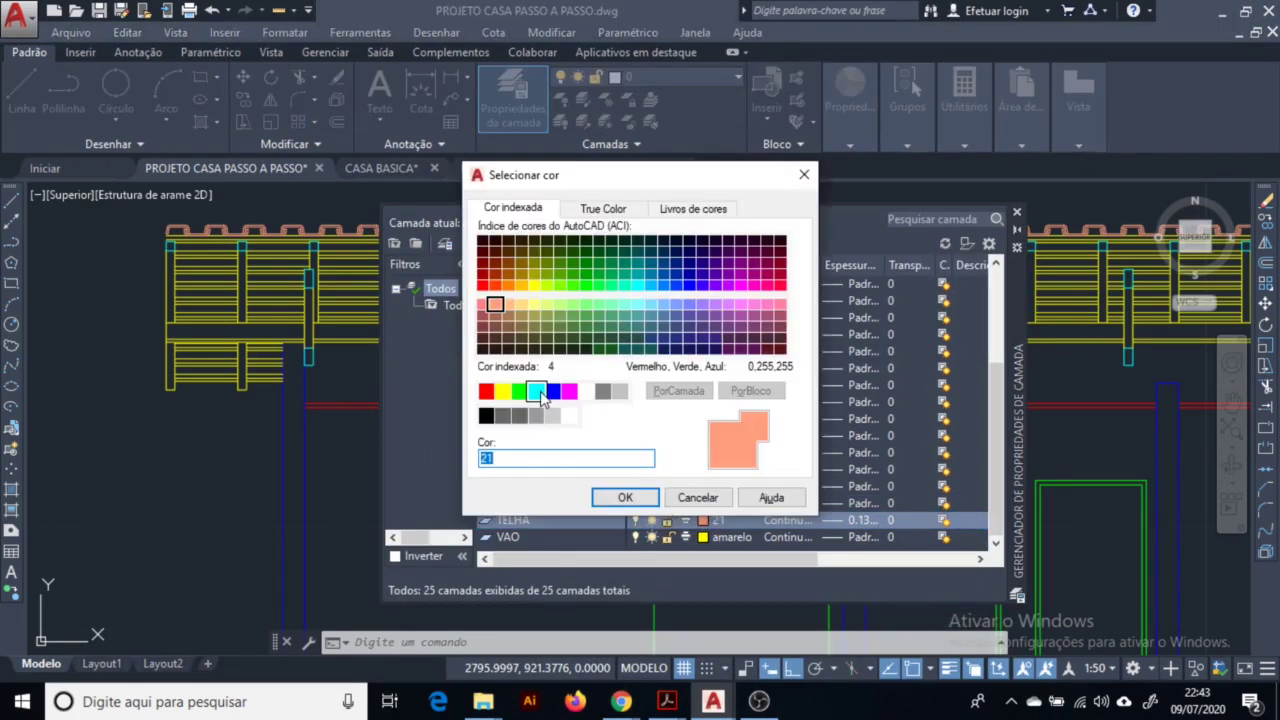
pyautogui.click(538, 392)
pyautogui.click(618, 497)
# Step: Window-select the short line at the fence's left end and its horizontal beam lines
pyautogui.moveTo(229, 363); pyautogui.dragTo(400, 391, button='middle')
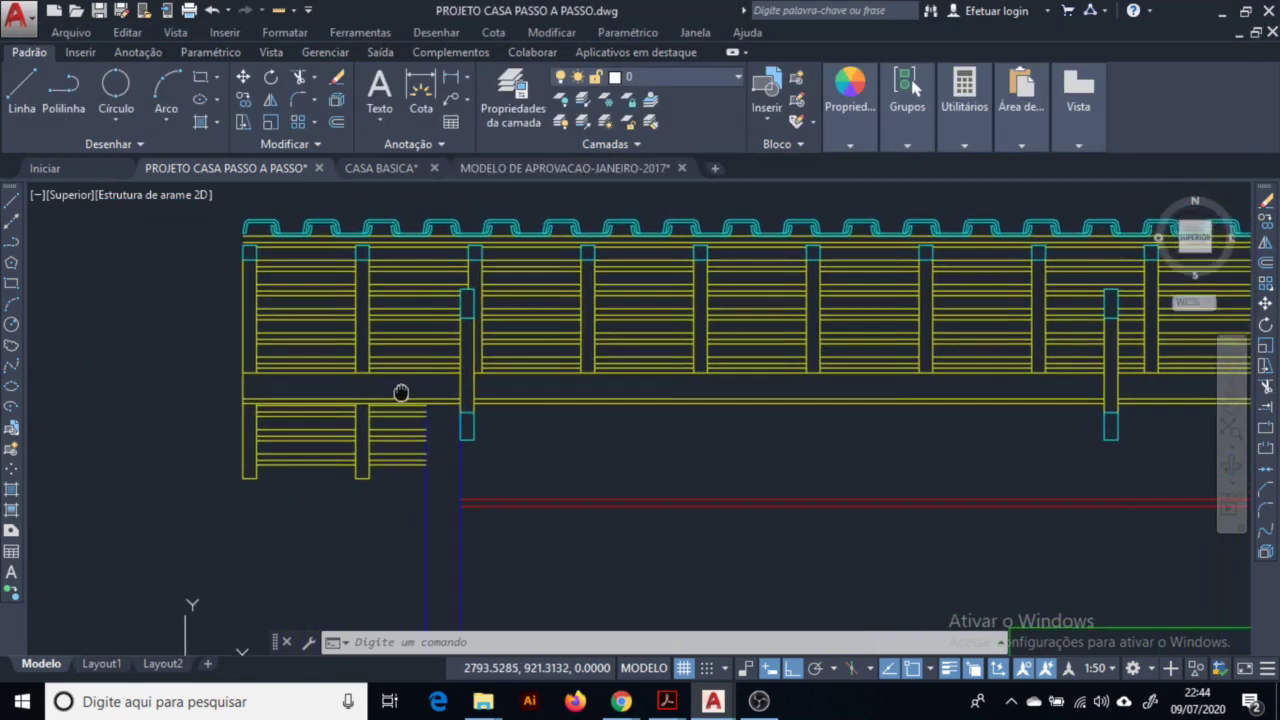
pyautogui.click(214, 430)
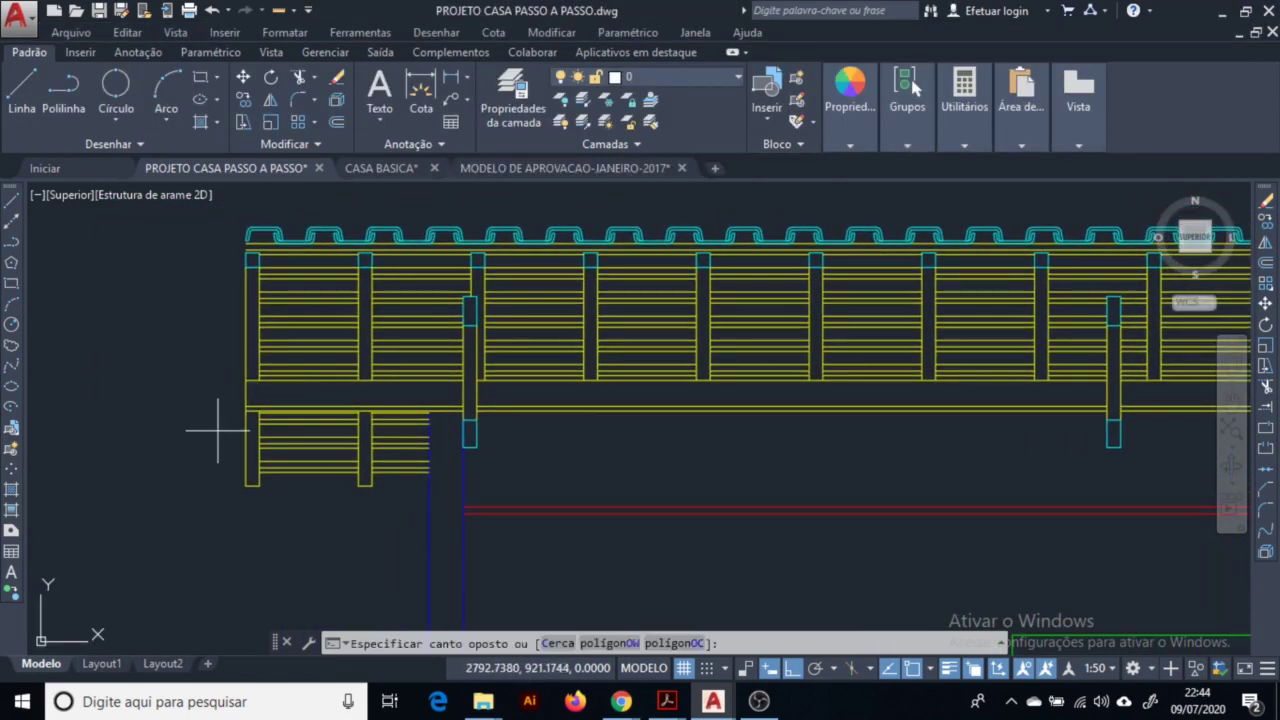
pyautogui.click(283, 382)
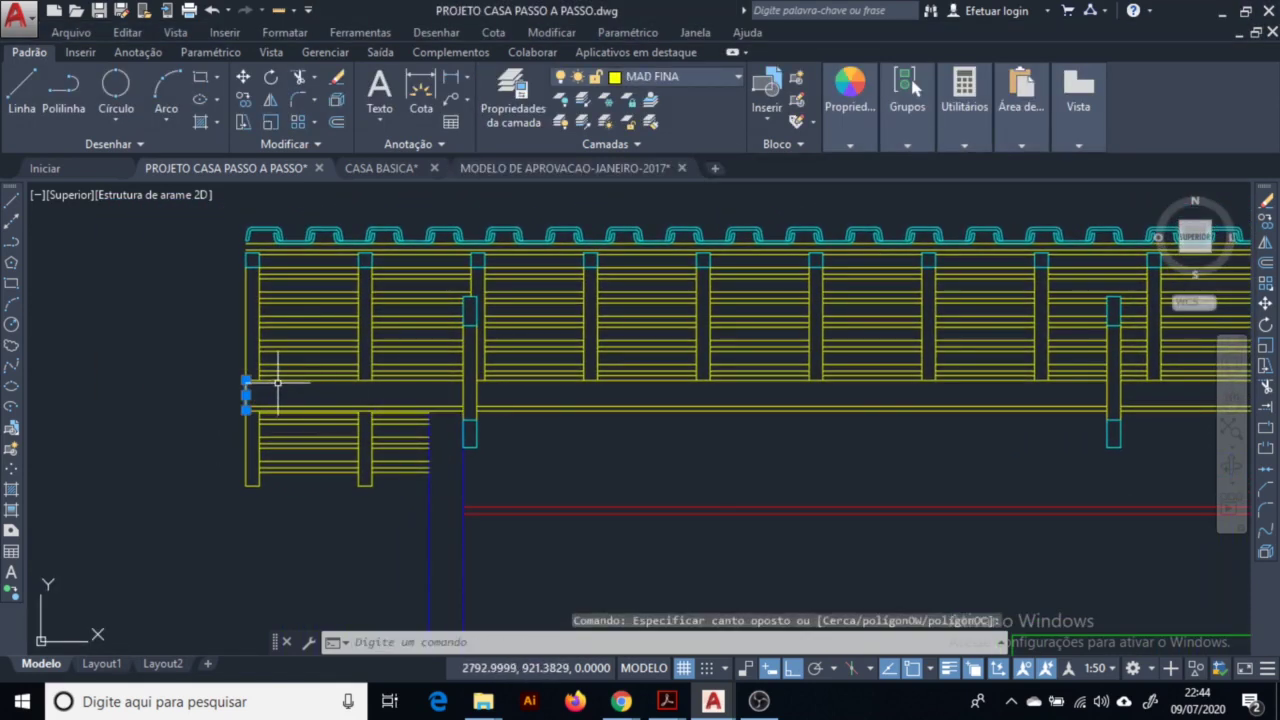
pyautogui.click(277, 382)
pyautogui.click(510, 408)
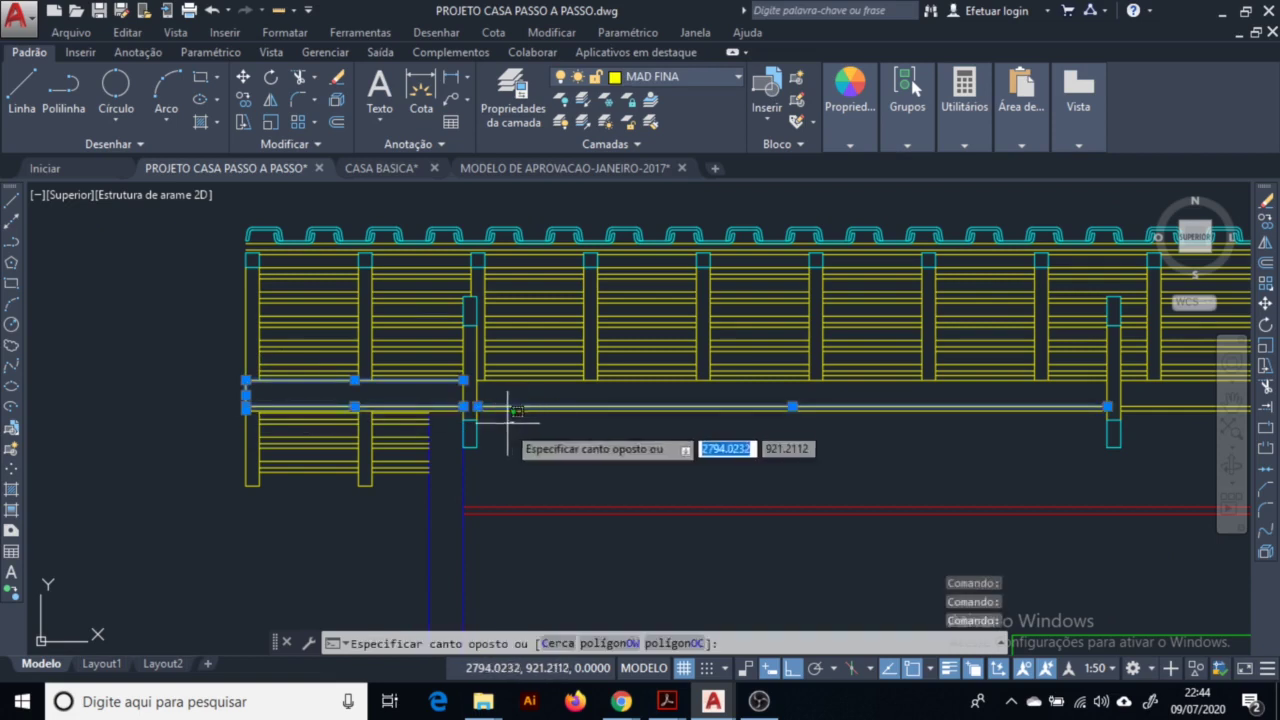
pyautogui.scroll(5, 510, 408)
pyautogui.click(457, 371)
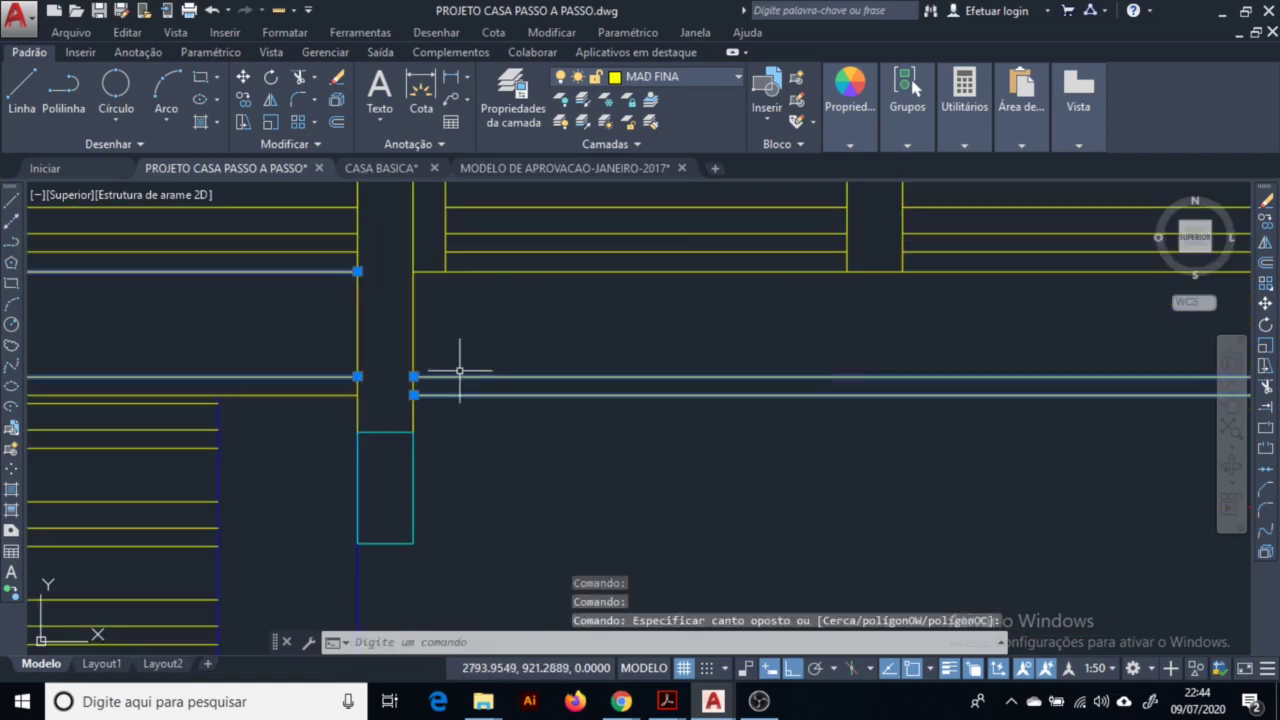
# Step: Add the right-hand beam lines to the selection and open the Layer Properties Manager
pyautogui.click(464, 272)
pyautogui.scroll(-4, 651, 466)
pyautogui.moveTo(797, 474); pyautogui.dragTo(533, 470, button='middle')
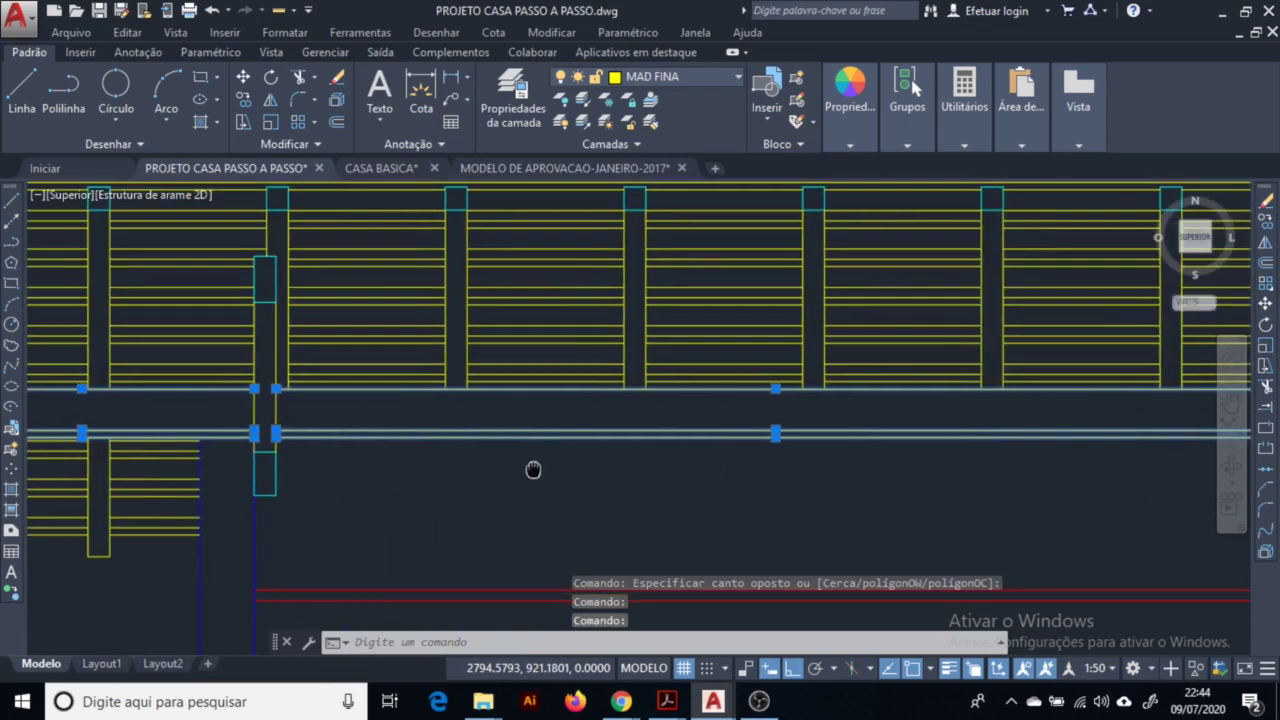
pyautogui.scroll(-3, 533, 470)
pyautogui.click(670, 455)
pyautogui.moveTo(826, 480); pyautogui.dragTo(715, 463, button='middle')
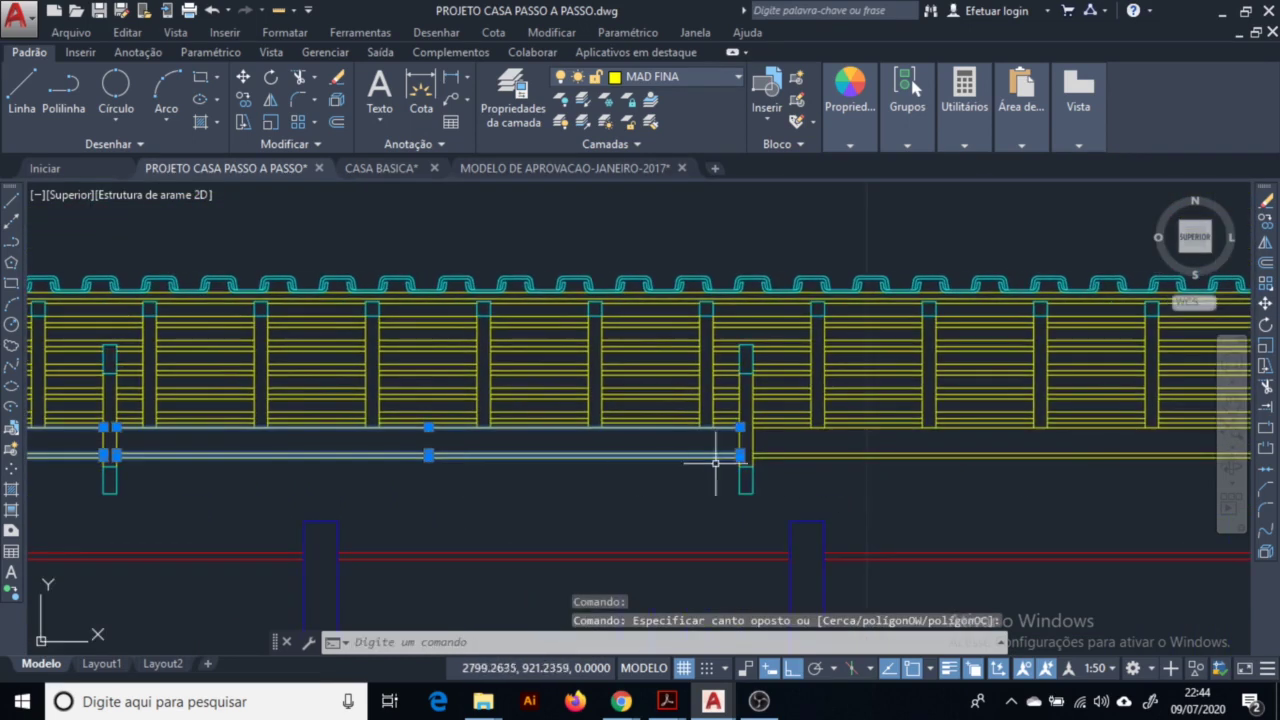
pyautogui.click(788, 455)
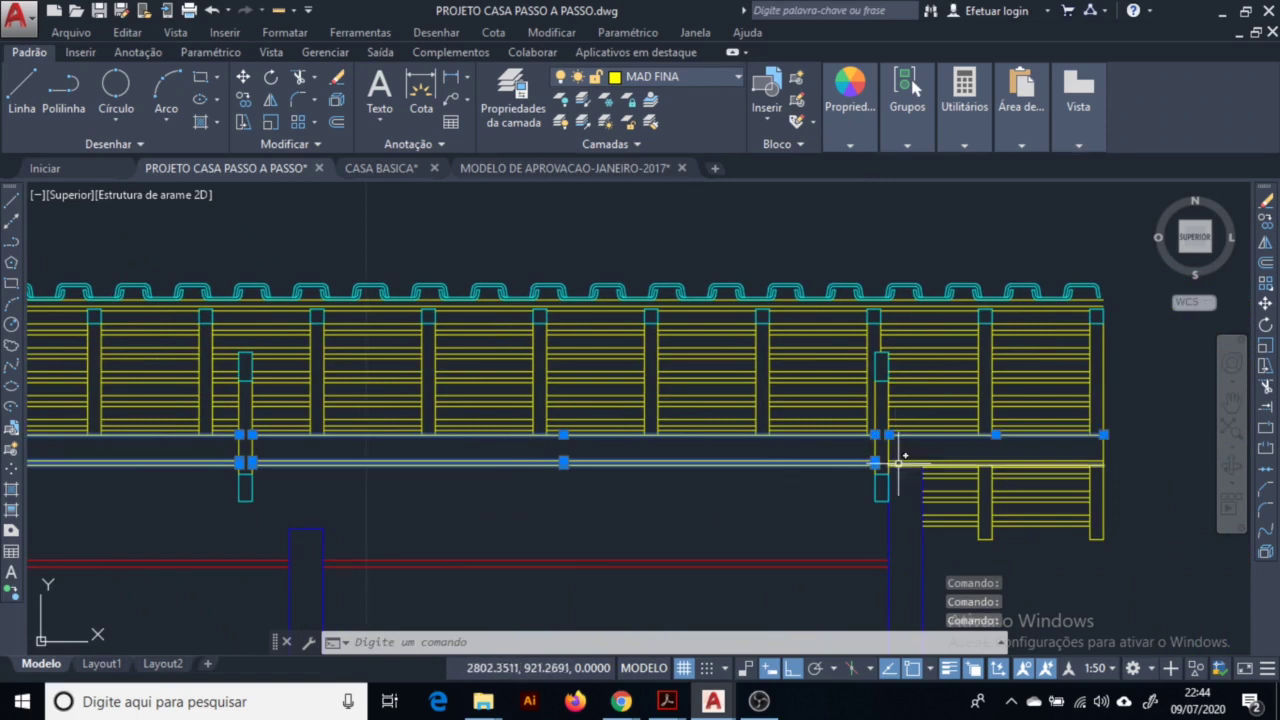
pyautogui.click(903, 449)
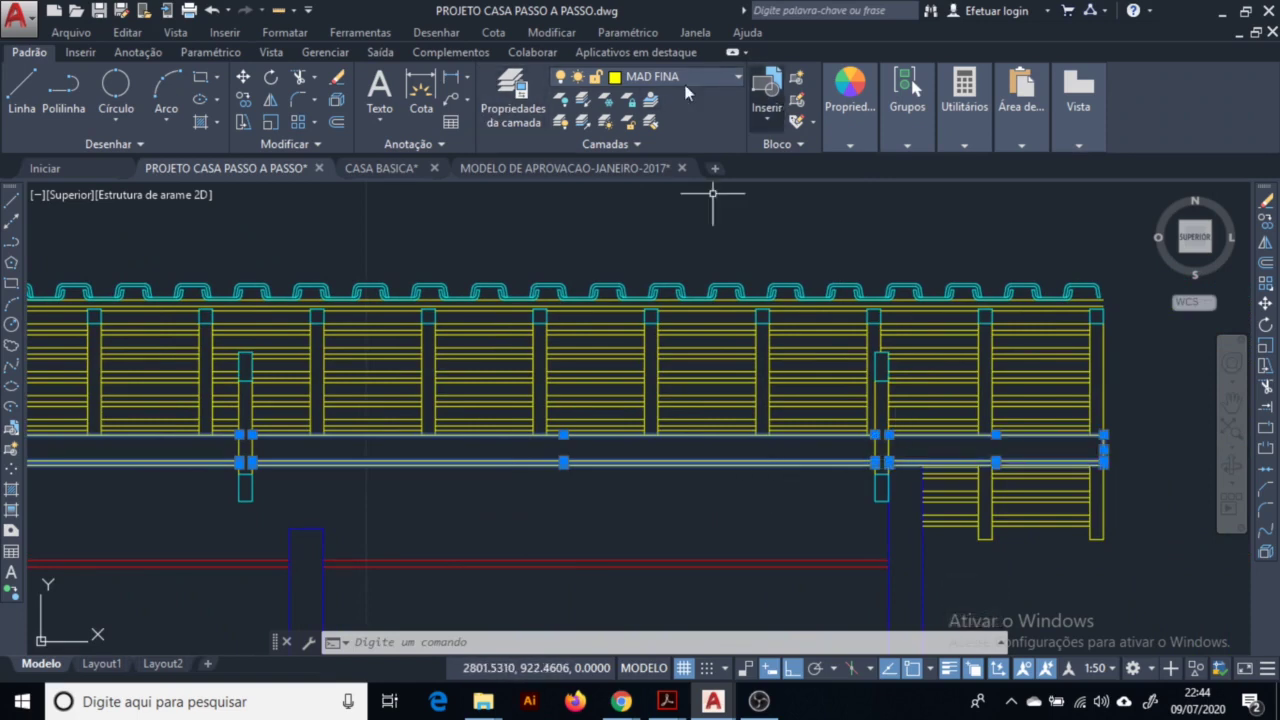
pyautogui.click(510, 100)
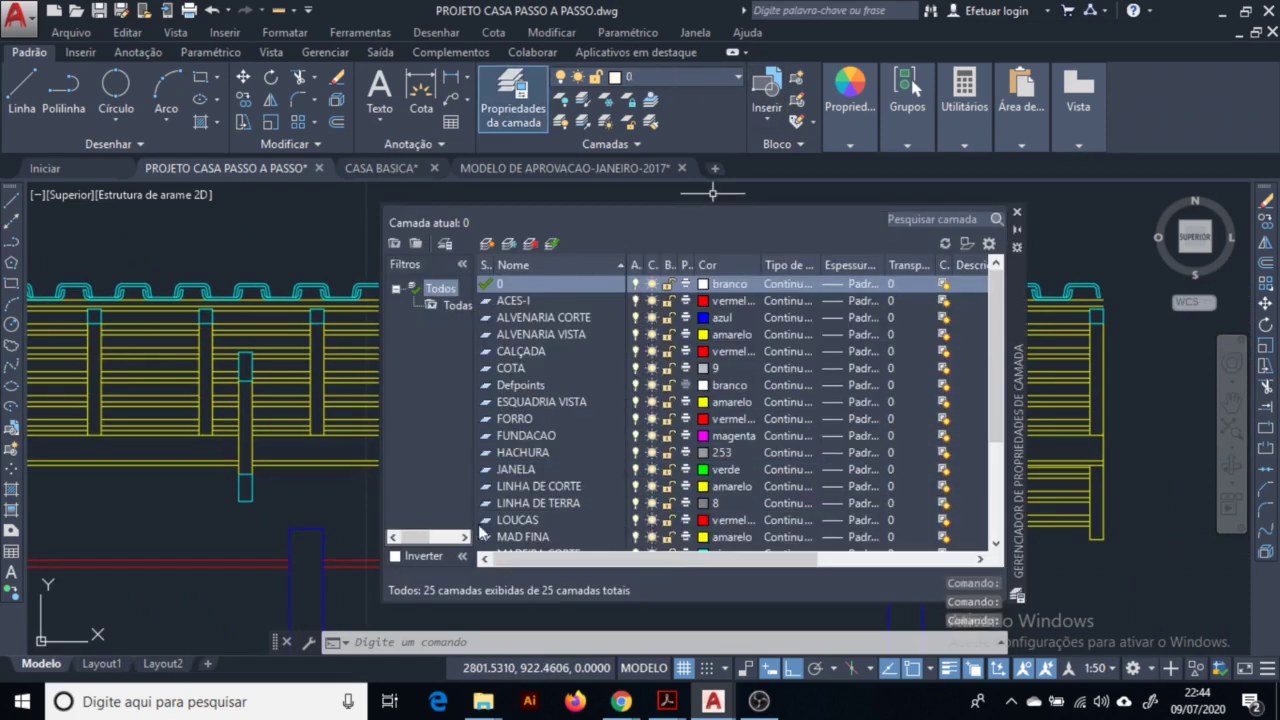
# Step: Create a green MADEIRA layer and move the selected fence beam lines onto it
pyautogui.click(487, 245)
pyautogui.write('MADEIRA')
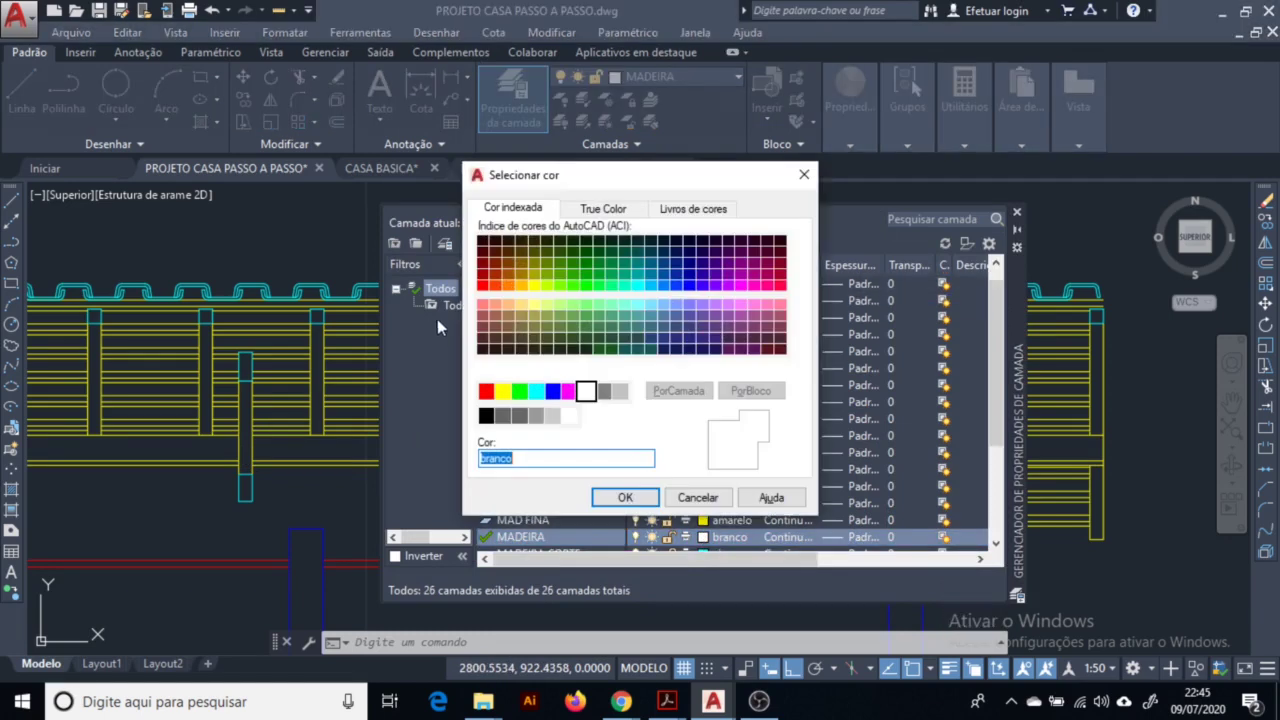
pyautogui.click(519, 390)
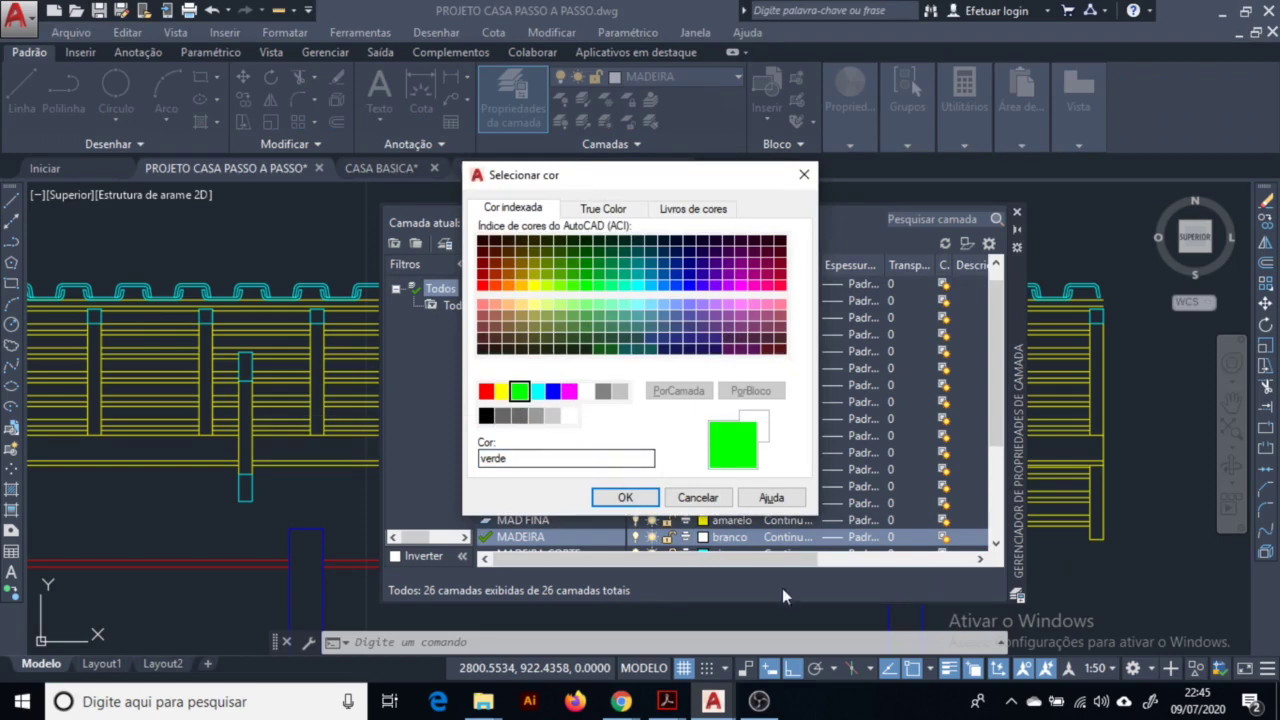
pyautogui.click(625, 497)
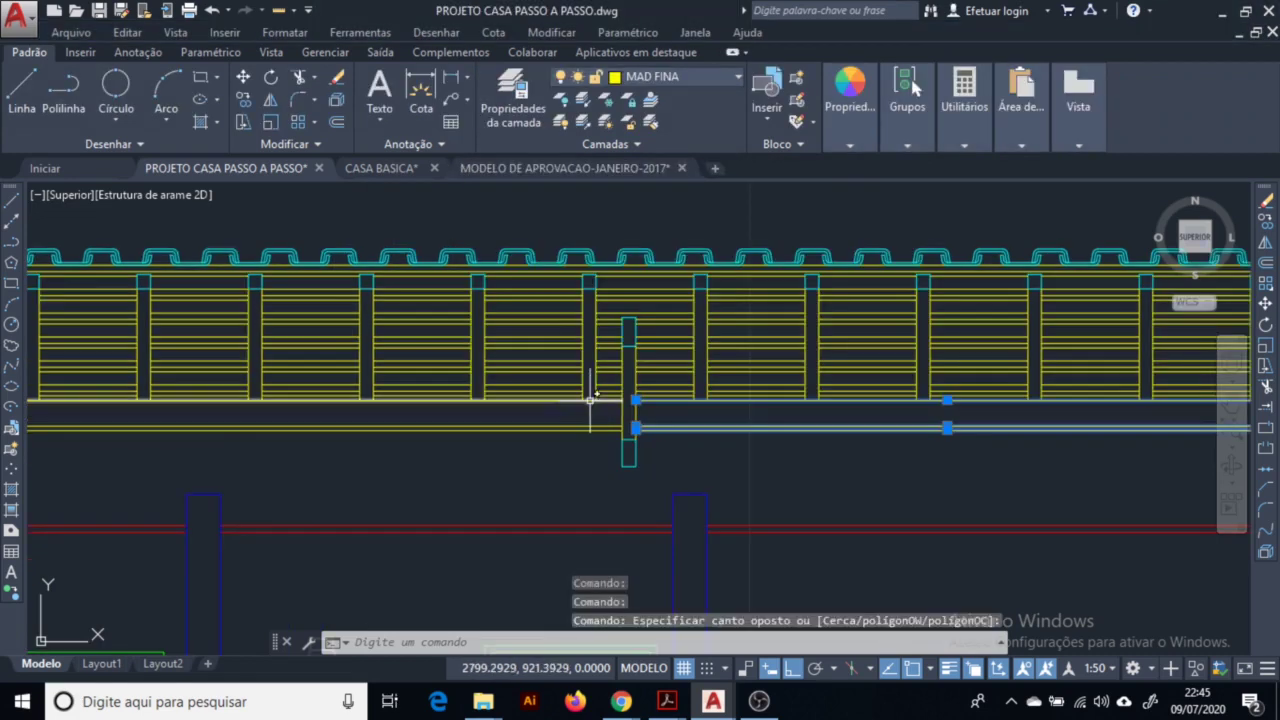
pyautogui.click(544, 420)
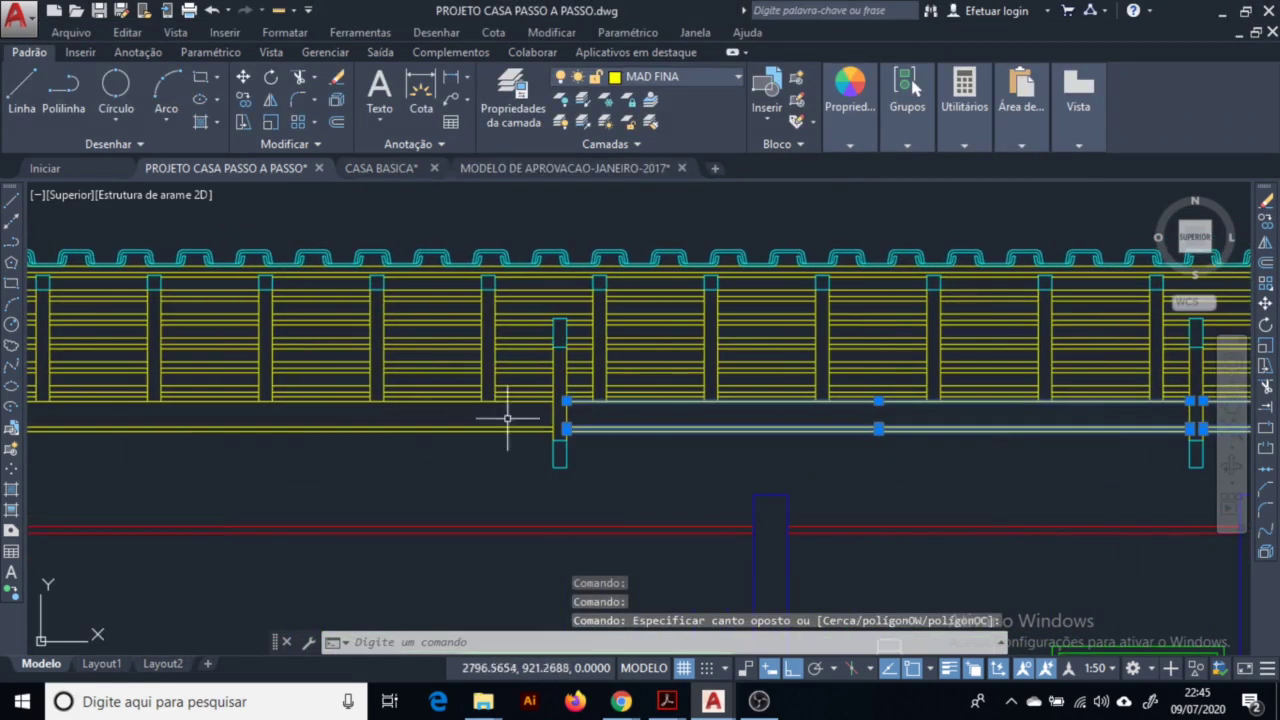
pyautogui.click(680, 76)
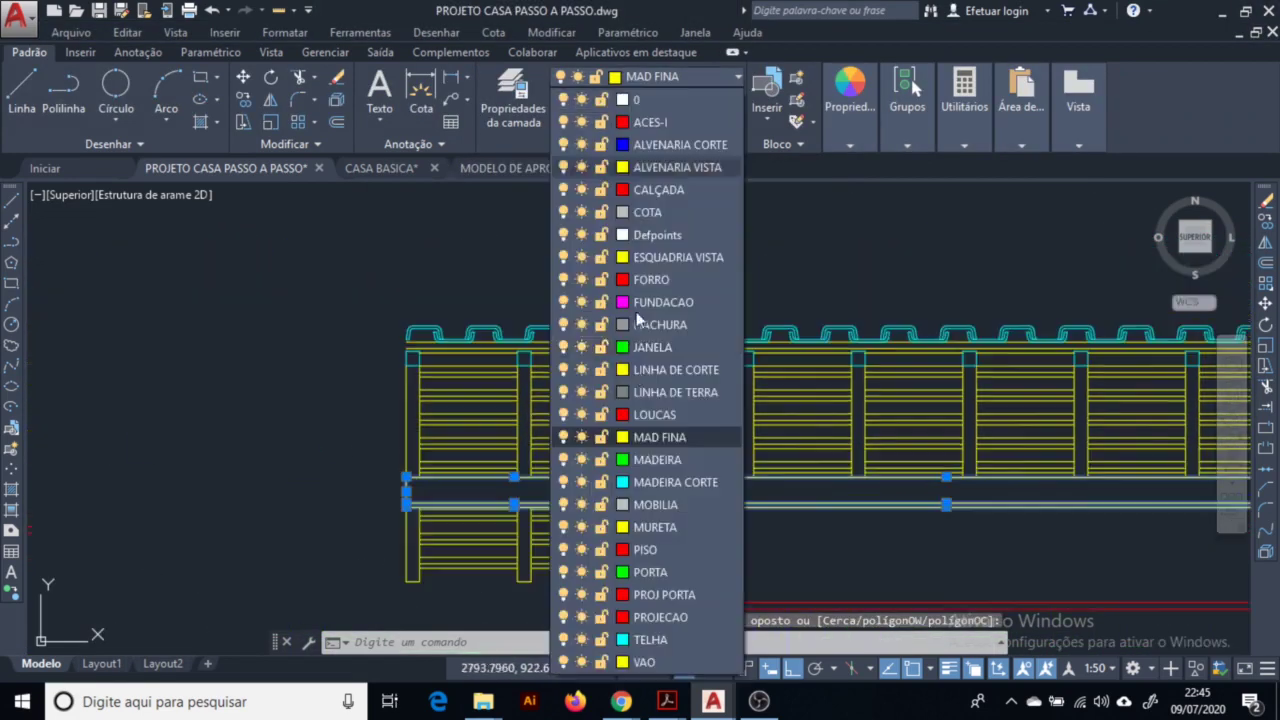
pyautogui.click(677, 460)
pyautogui.press('Escape')
# Step: Pan along the fence to look over the remaining beam lines
pyautogui.moveTo(860, 457)
pyautogui.mouseDown(button='middle')
pyautogui.moveTo(645, 327)
pyautogui.moveTo(486, 391)
pyautogui.mouseUp(button='middle')
pyautogui.click(390, 338)
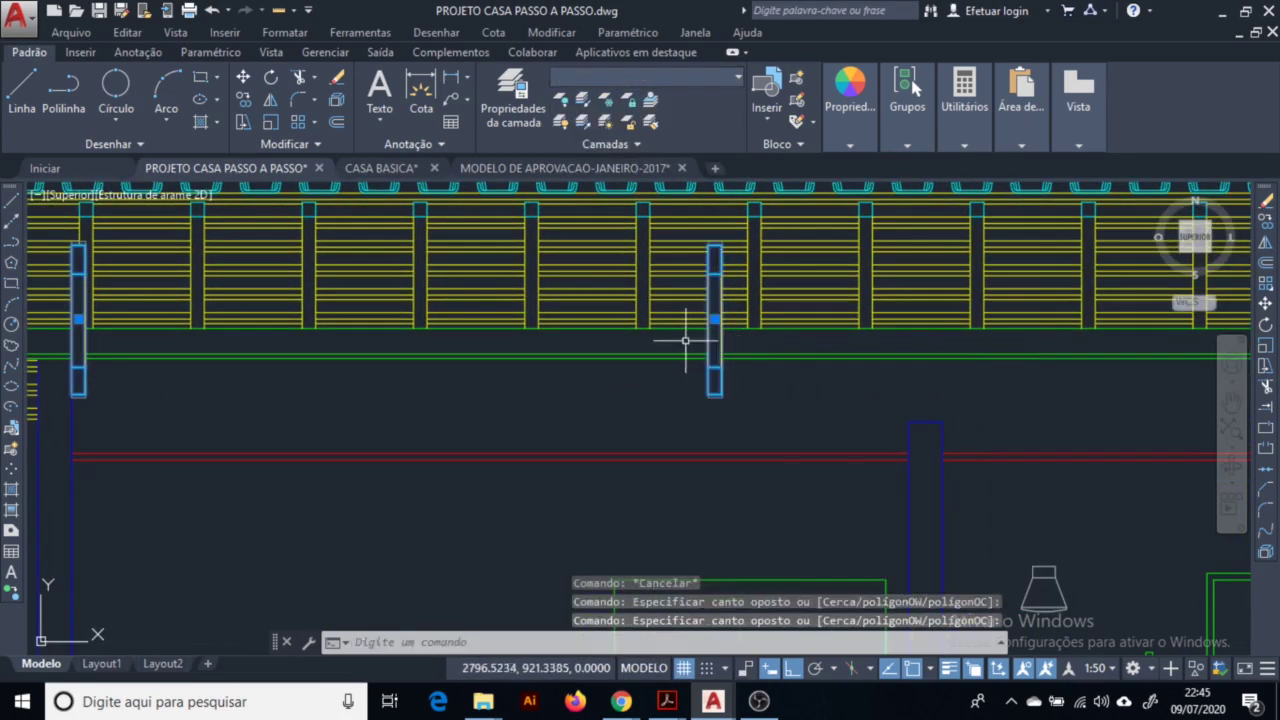
pyautogui.moveTo(894, 380); pyautogui.dragTo(716, 337, button='middle')
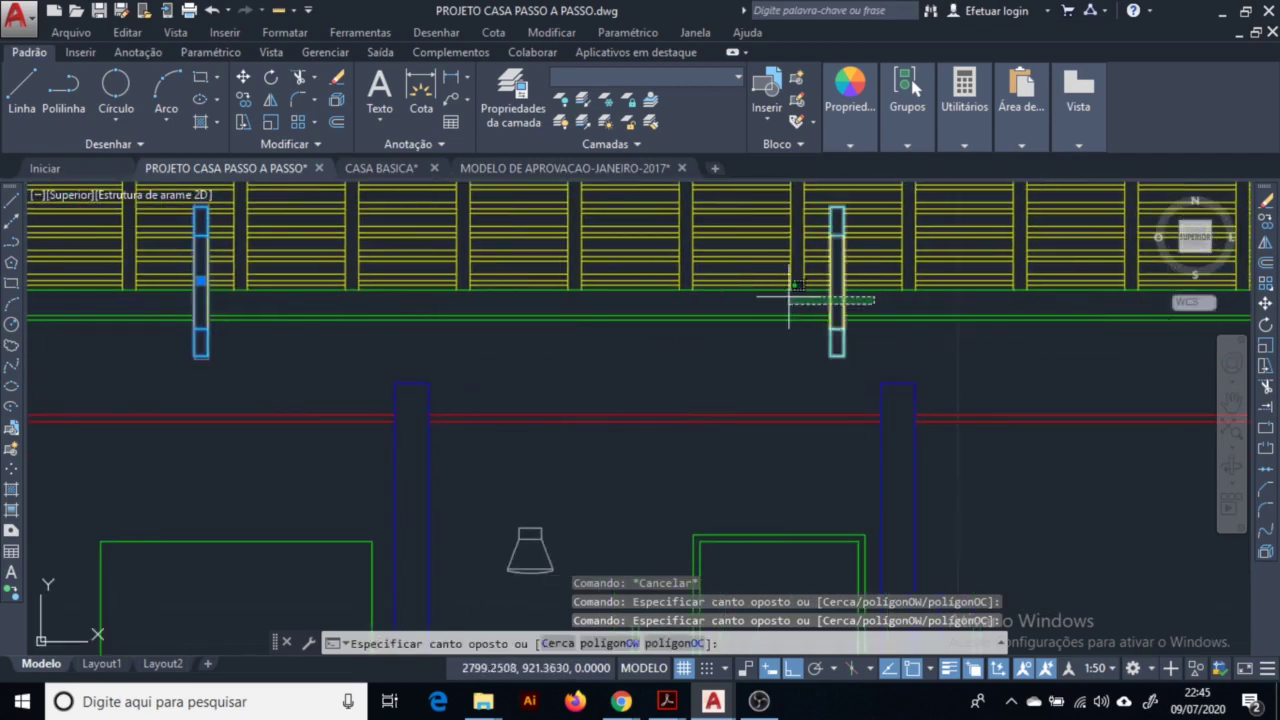
pyautogui.moveTo(1023, 354); pyautogui.dragTo(383, 382, button='middle')
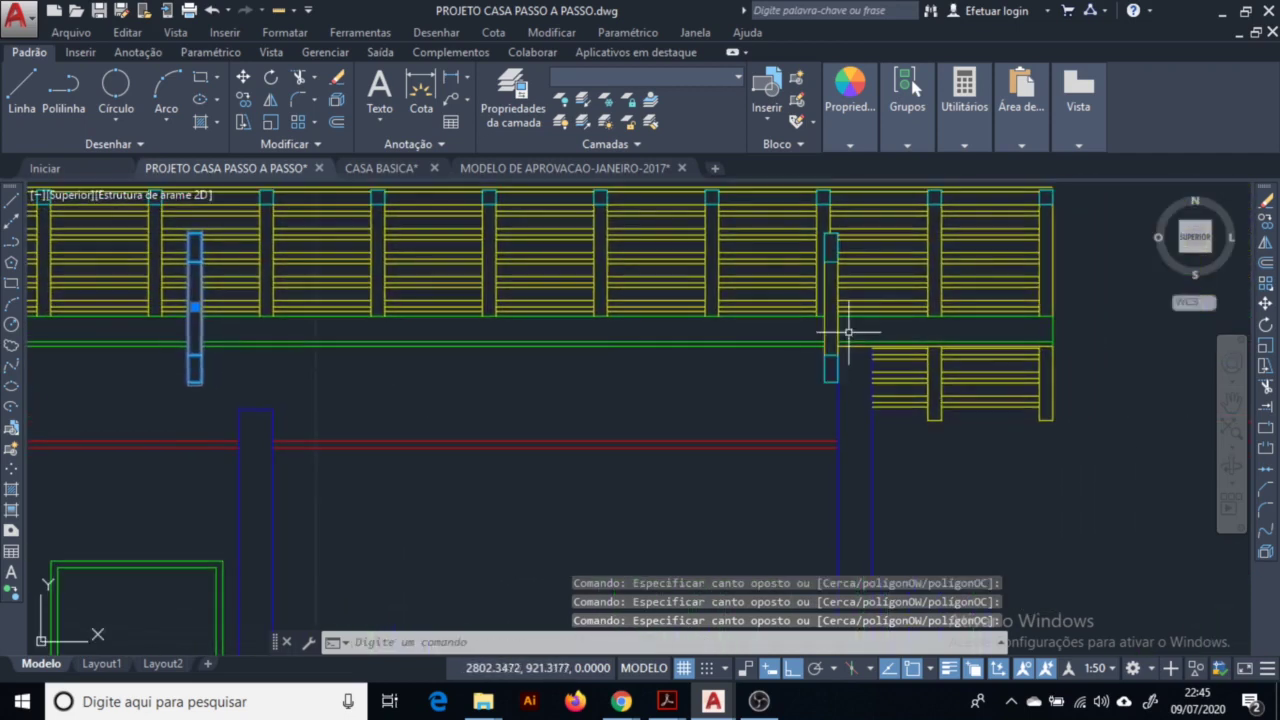
pyautogui.press('Escape')
pyautogui.press('Escape')
pyautogui.scroll(-2, 555, 483)
pyautogui.rightClick(555, 483)
pyautogui.moveTo(635, 271)
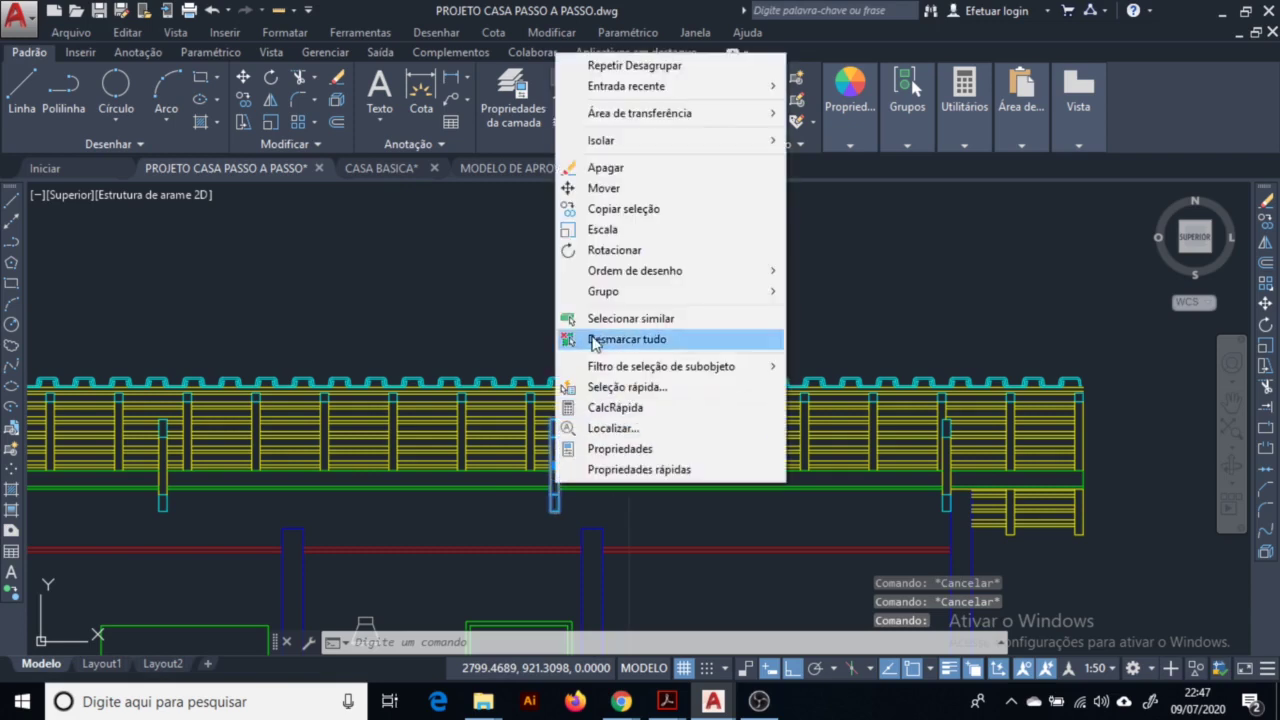
pyautogui.press('Escape')
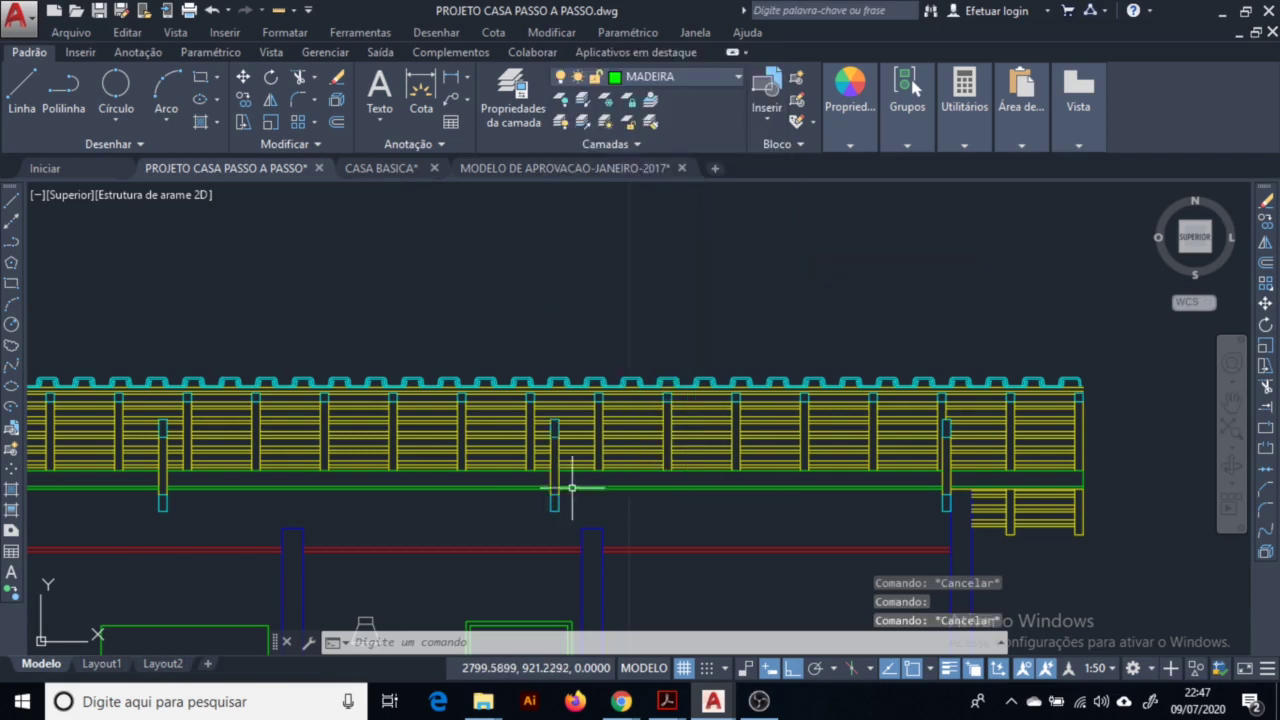
# Step: Crossing-select the fence's lower beam lines, open the layer list, then clear the selection
pyautogui.click(576, 484)
pyautogui.moveTo(232, 490); pyautogui.dragTo(748, 545, button='middle')
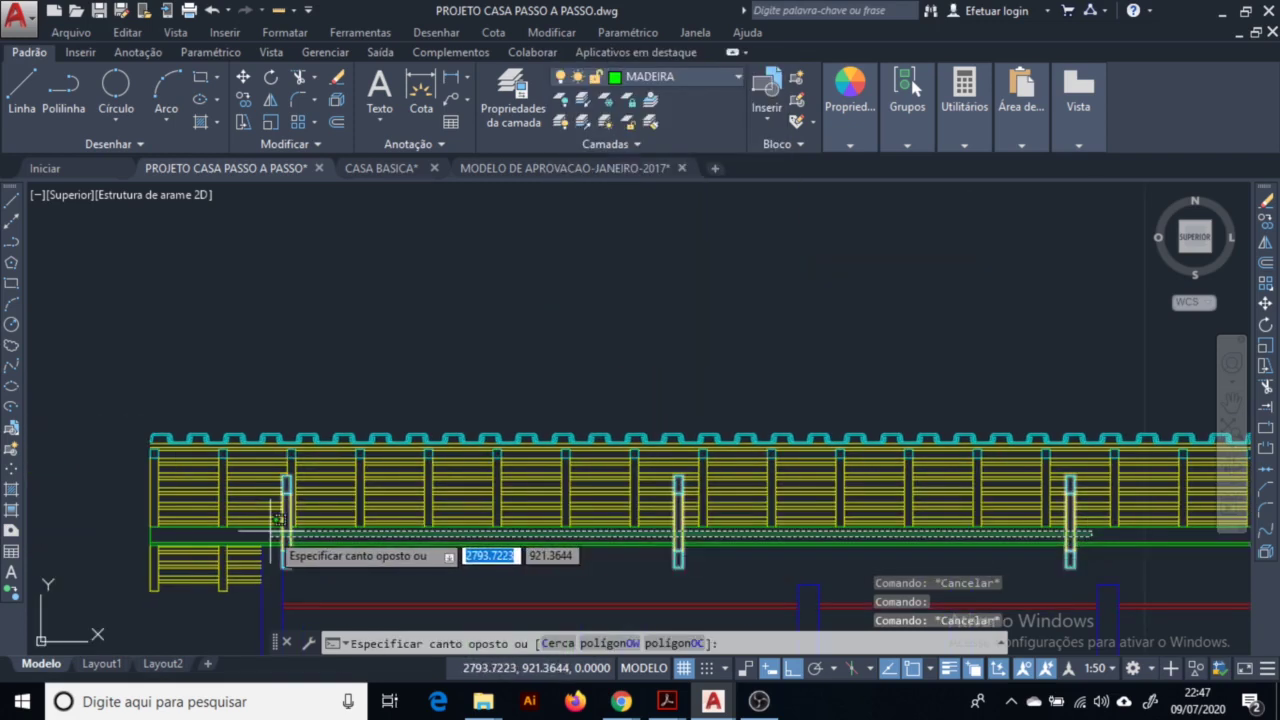
pyautogui.press('Escape')
pyautogui.scroll(-2, 1121, 570)
pyautogui.moveTo(1088, 573); pyautogui.dragTo(778, 494, button='middle')
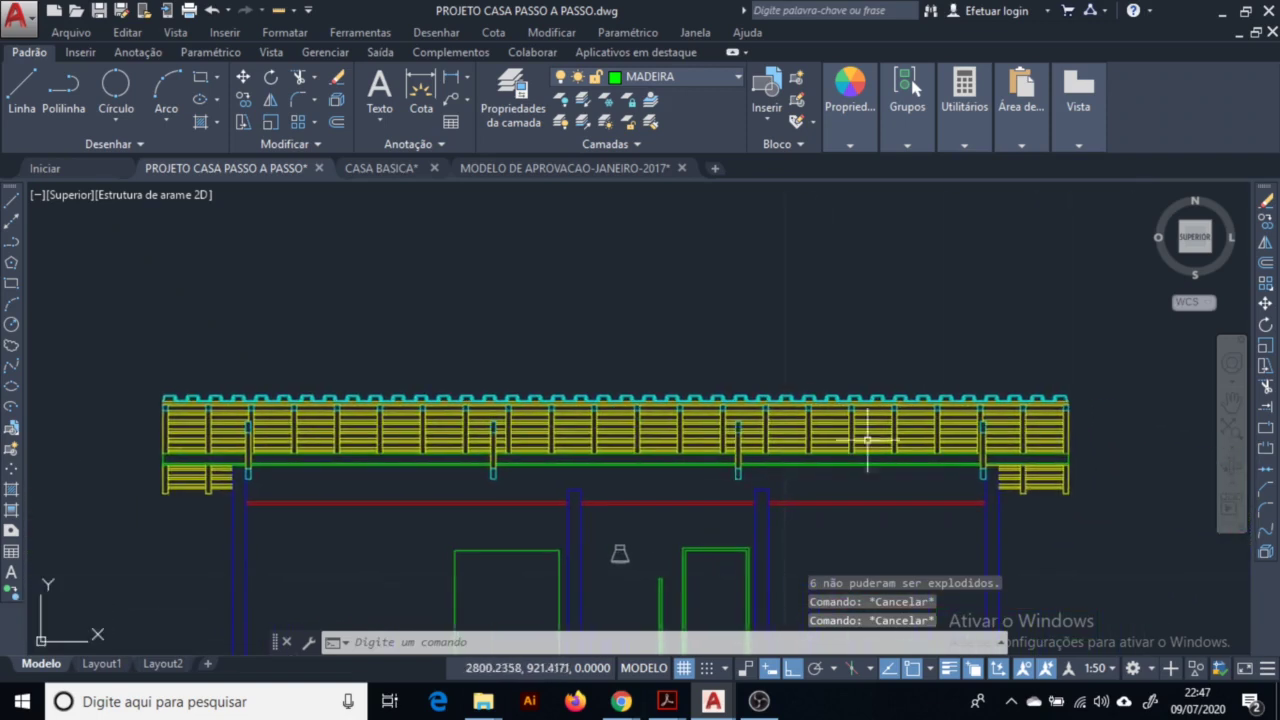
pyautogui.scroll(4, 876, 438)
pyautogui.click(1147, 489)
pyautogui.moveTo(534, 512); pyautogui.dragTo(694, 557, button='middle')
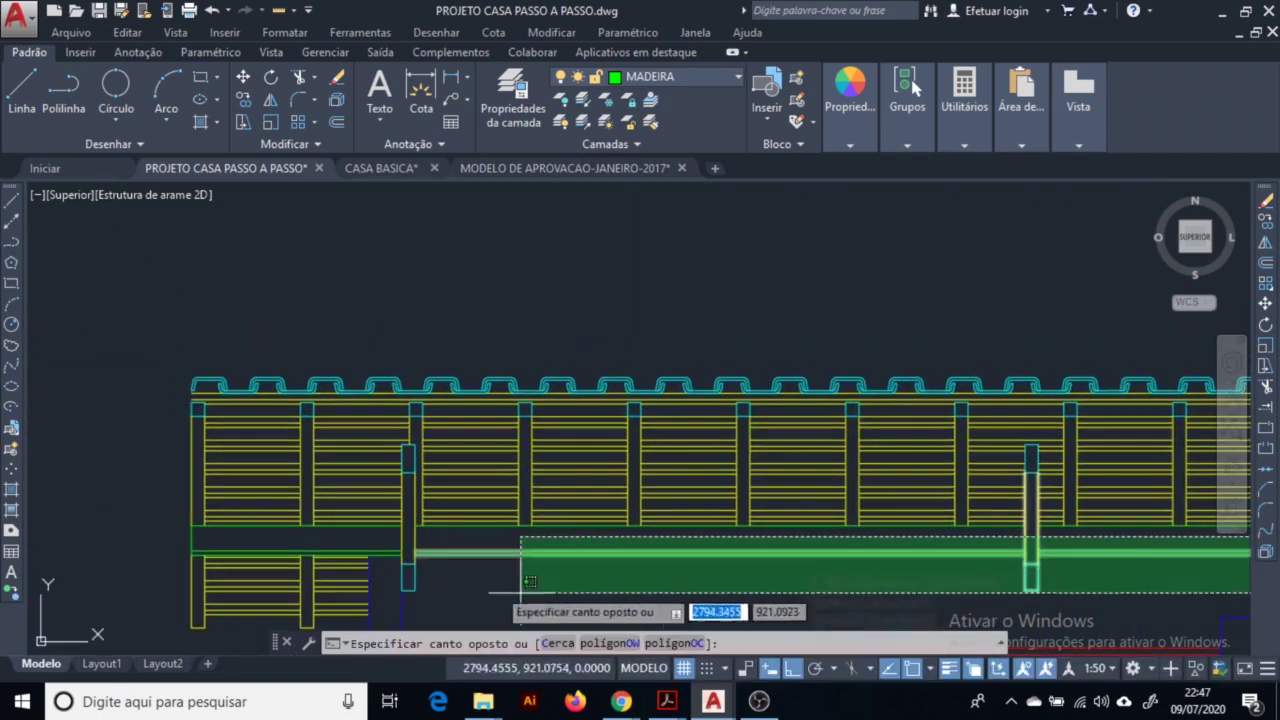
pyautogui.click(361, 541)
pyautogui.click(690, 76)
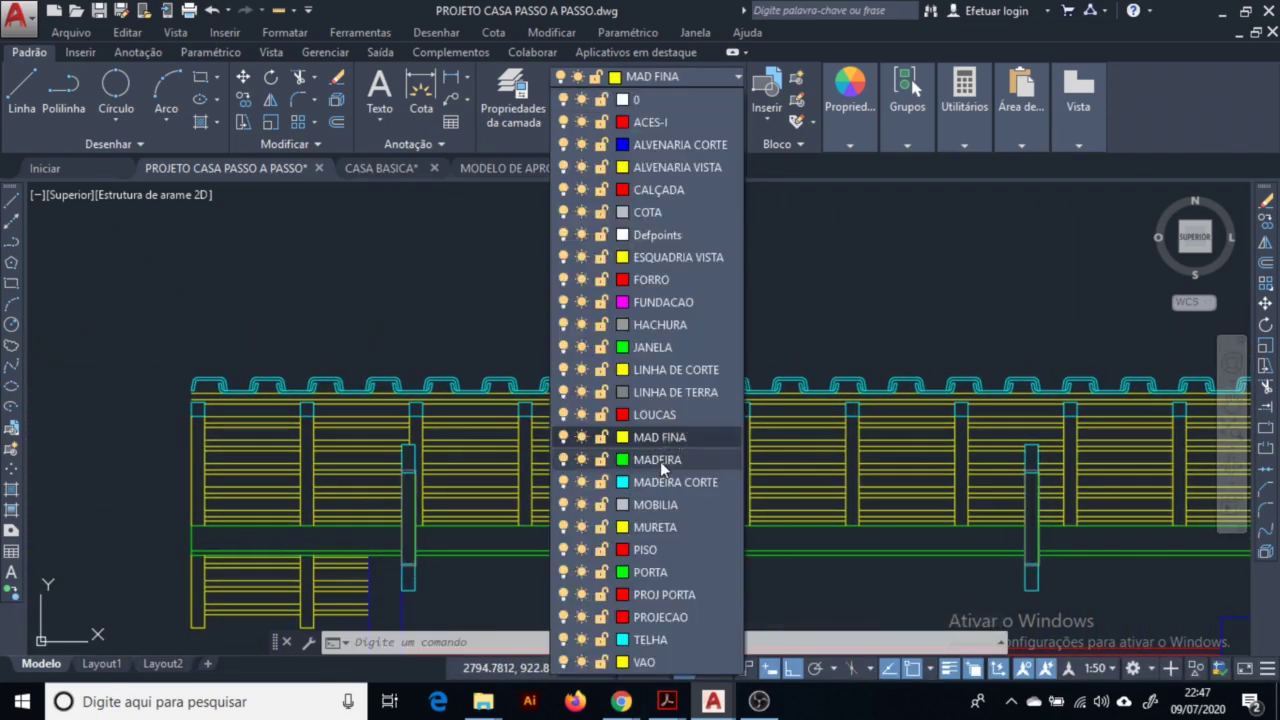
pyautogui.press('Escape')
pyautogui.press('Escape')
pyautogui.press('Escape')
pyautogui.press('Escape')
pyautogui.scroll(-3, 356, 264)
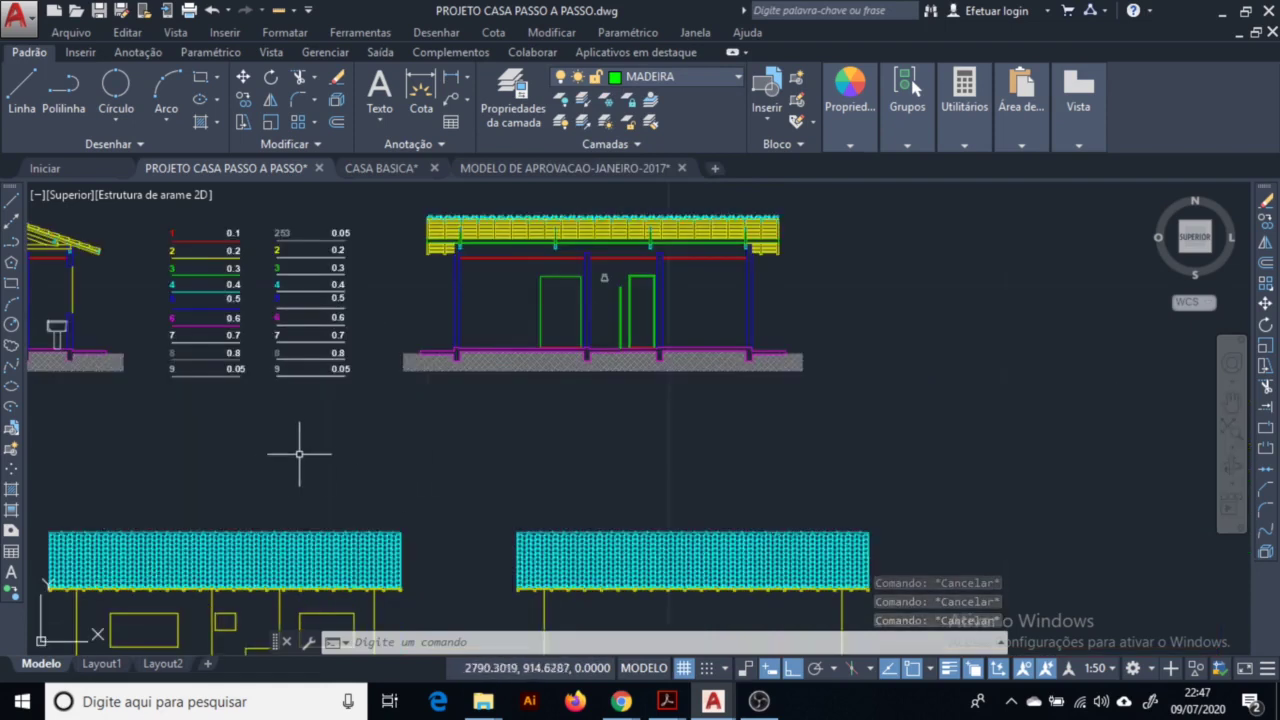
# Step: Select the ground line at the slab's left edge and pan over to the legends
pyautogui.scroll(5, 400, 363)
pyautogui.moveTo(400, 363); pyautogui.dragTo(407, 548, button='middle')
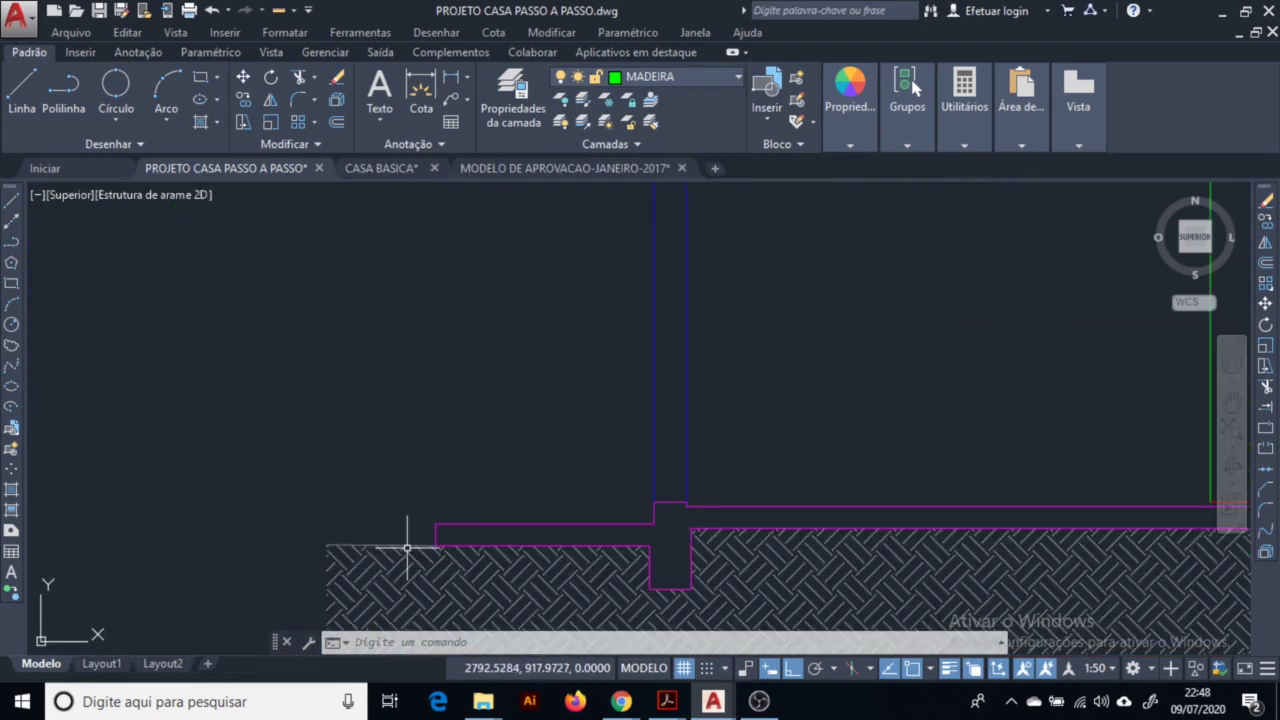
pyautogui.click(408, 545)
pyautogui.scroll(-1, 394, 400)
pyautogui.scroll(-2, 357, 294)
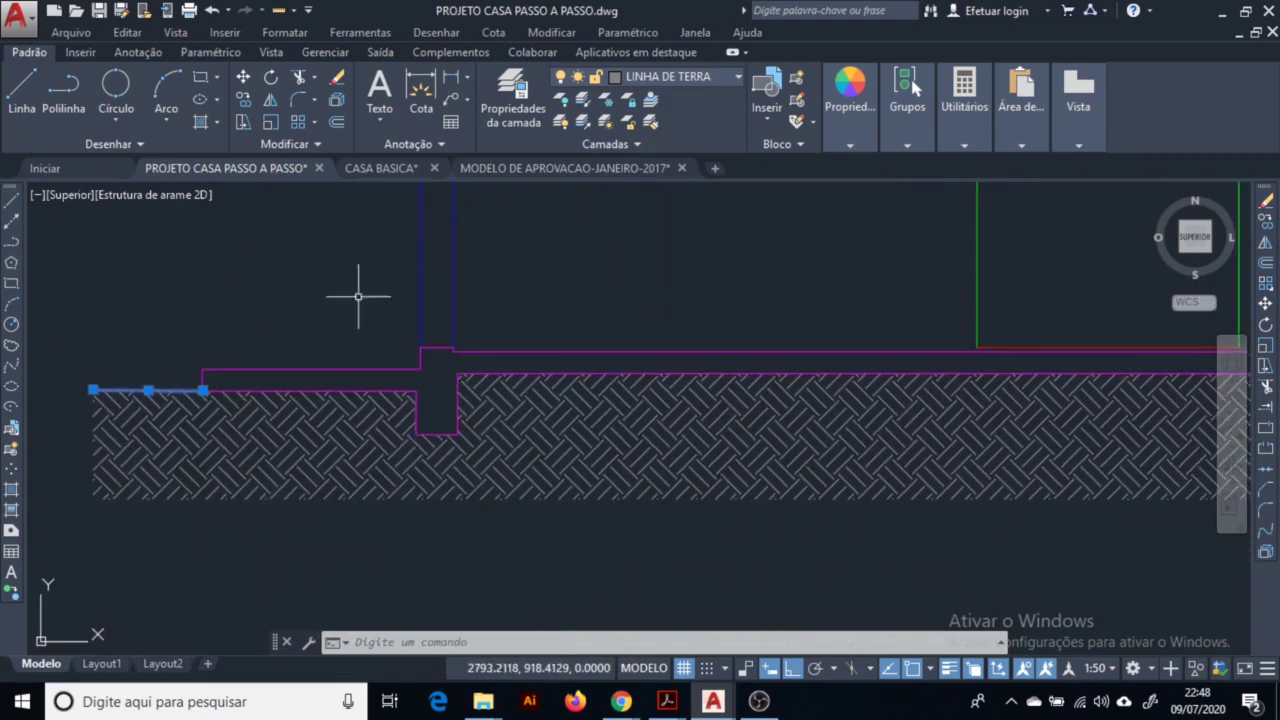
pyautogui.moveTo(357, 294); pyautogui.dragTo(530, 179, button='middle')
# Step: Give the LINHA DE TERRA layer a new colour in the layer manager
pyautogui.click(513, 100)
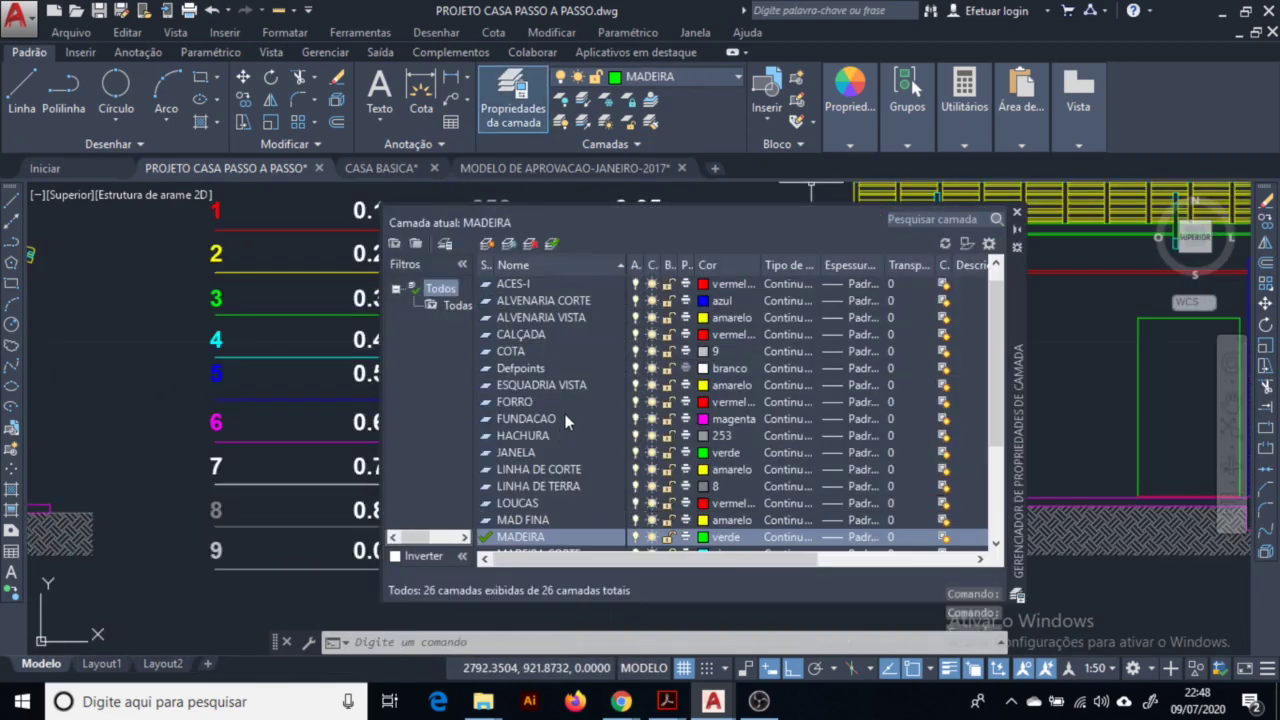
pyautogui.click(572, 486)
pyautogui.click(710, 486)
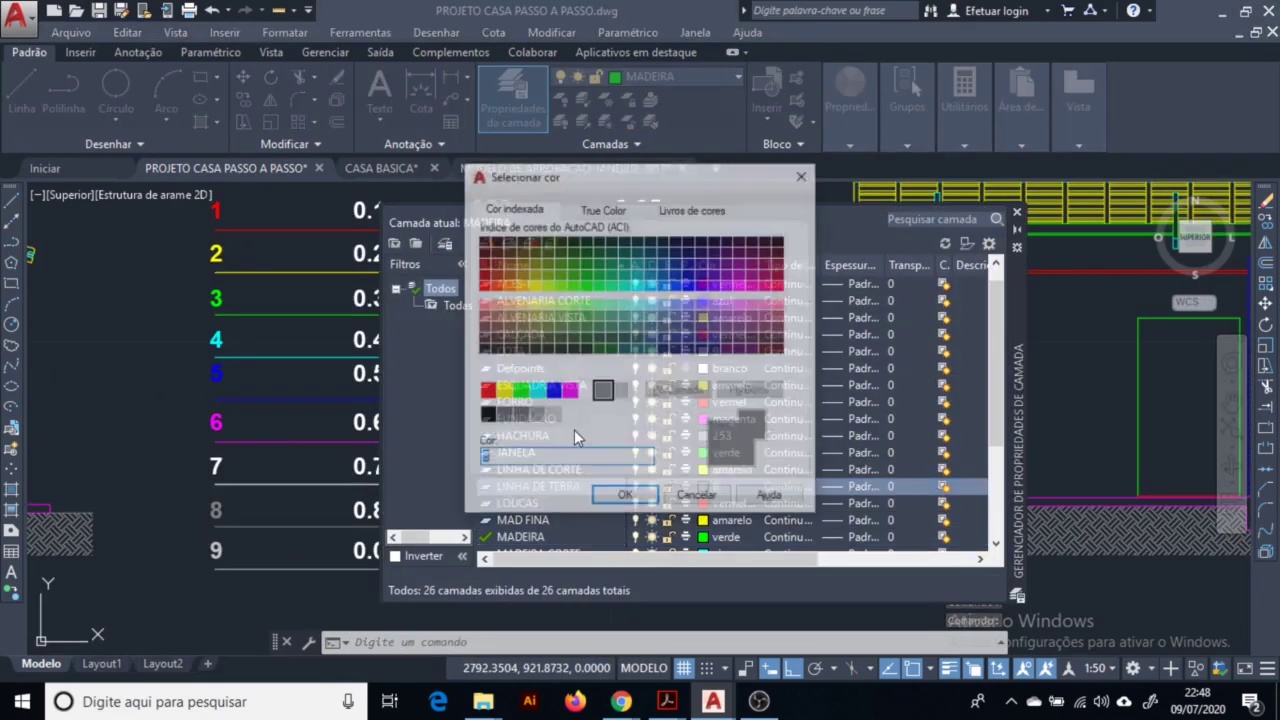
pyautogui.click(586, 390)
pyautogui.click(625, 497)
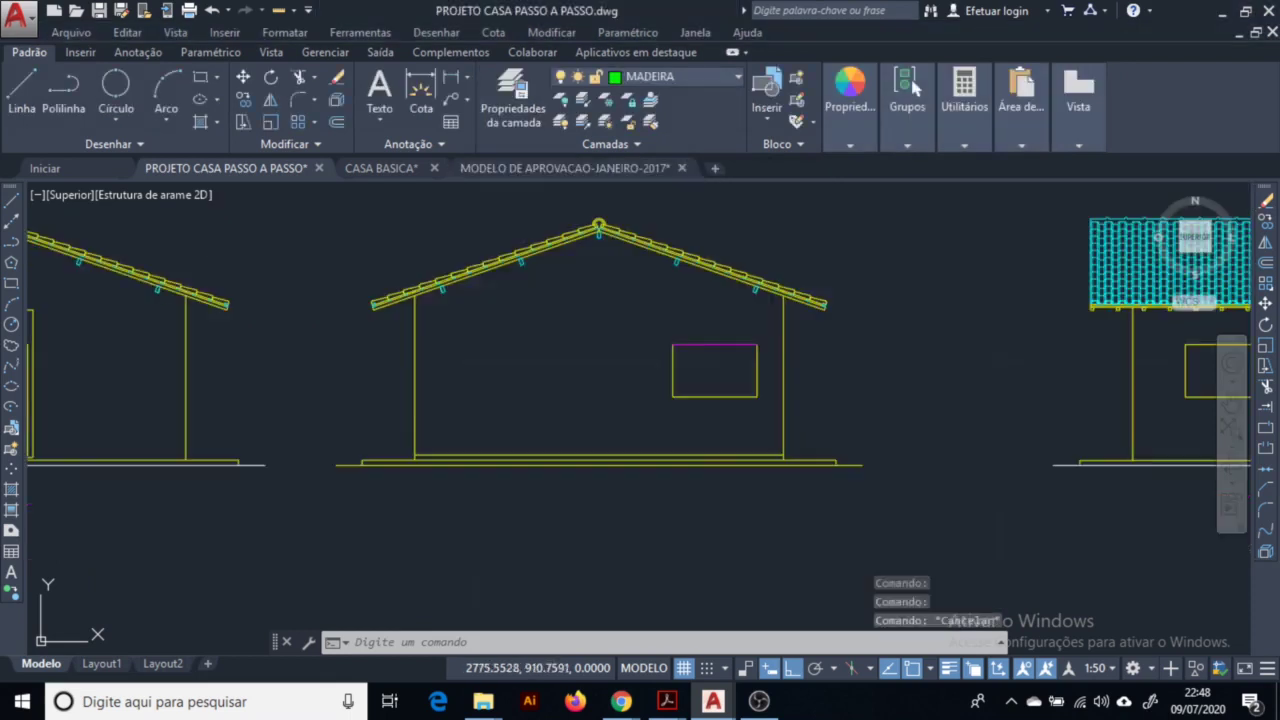
pyautogui.click(768, 322)
# Step: Move the elevation's window rectangle onto the MADEIRA layer, then select the left ground line
pyautogui.click(656, 412)
pyautogui.click(660, 77)
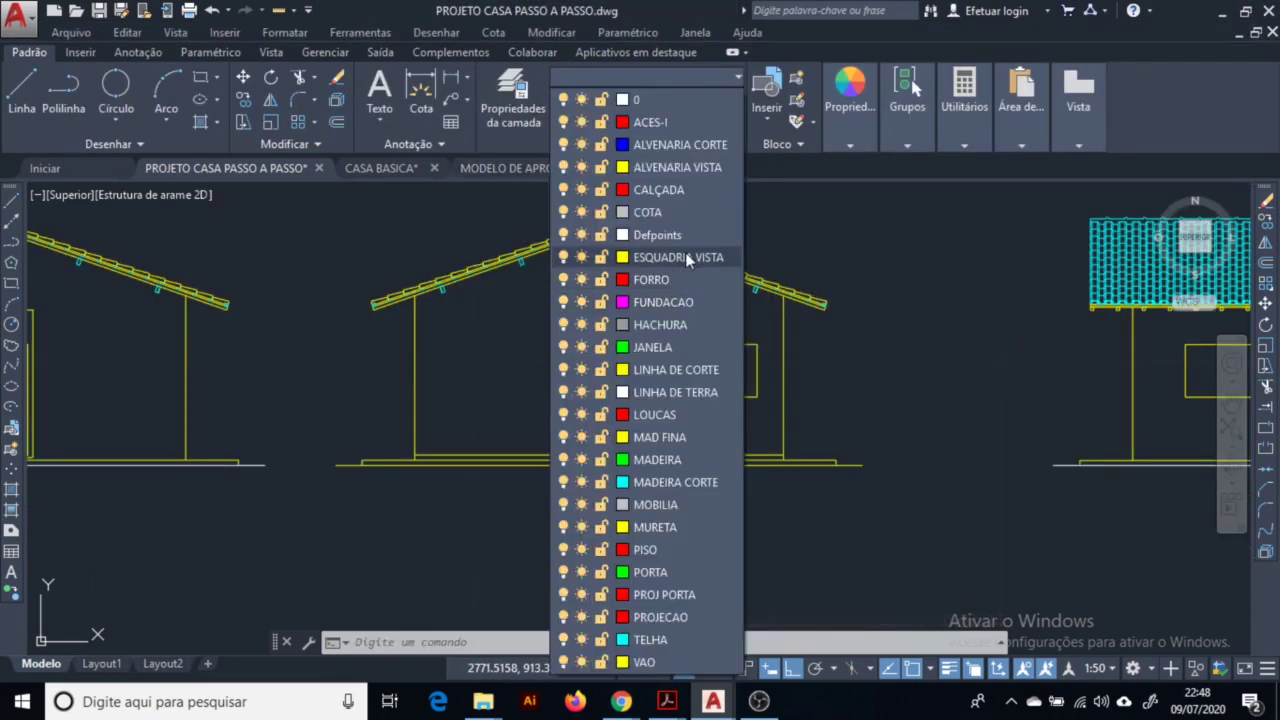
pyautogui.click(620, 448)
pyautogui.press('Escape')
pyautogui.scroll(5, 454, 440)
pyautogui.click(729, 466)
pyautogui.scroll(-3, 654, 400)
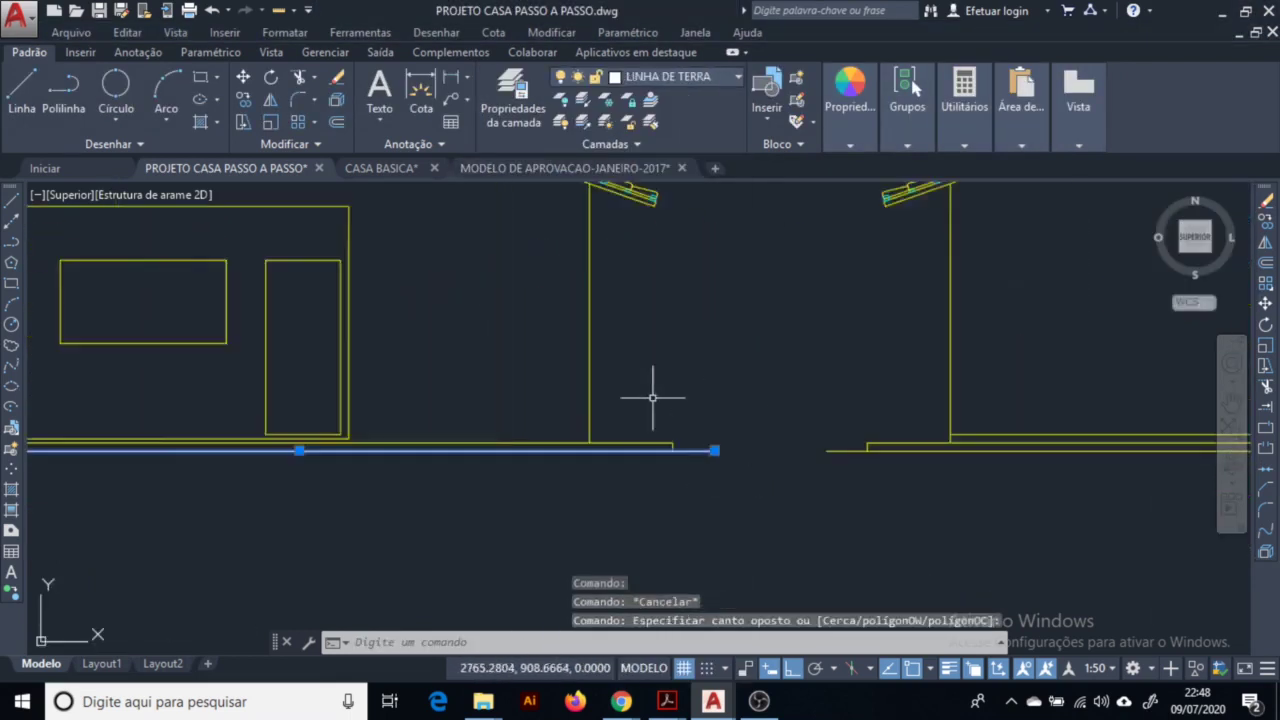
pyautogui.scroll(-2, 914, 434)
pyautogui.scroll(2, 914, 434)
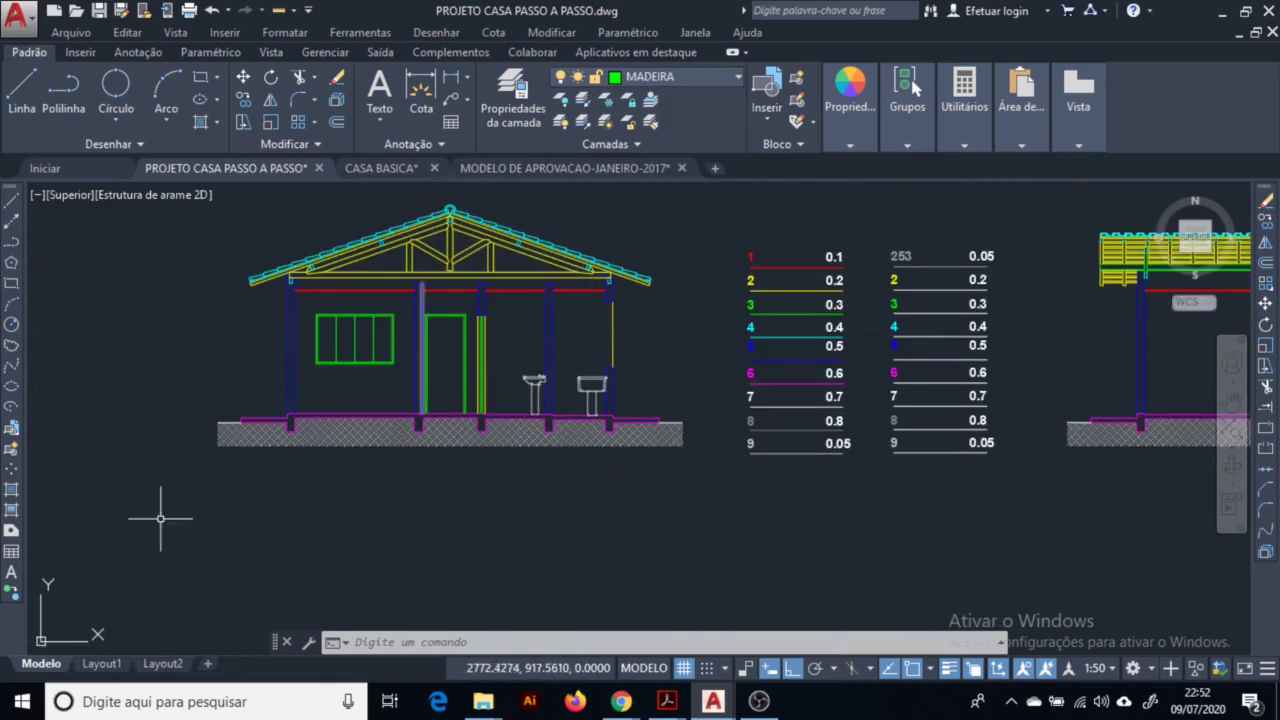
# Step: On Layout1, pan the viewport from the floor plan to center the house section
pyautogui.click(101, 671)
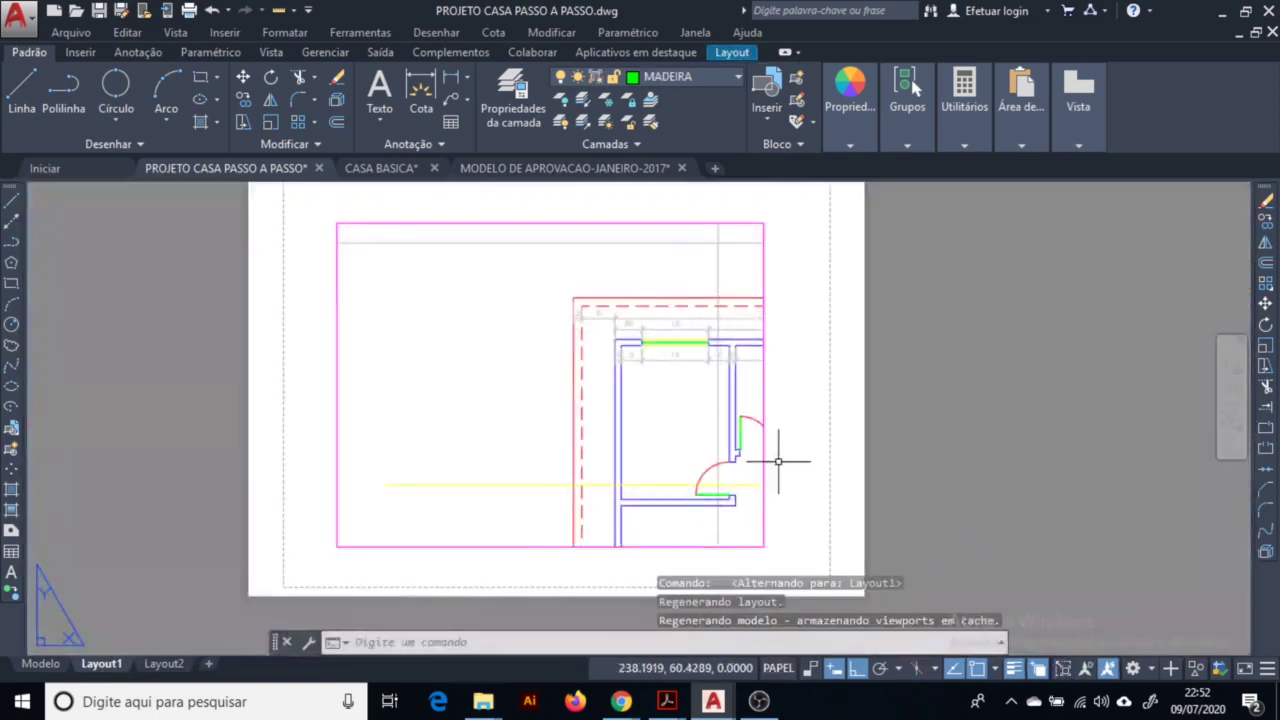
pyautogui.doubleClick(520, 390)
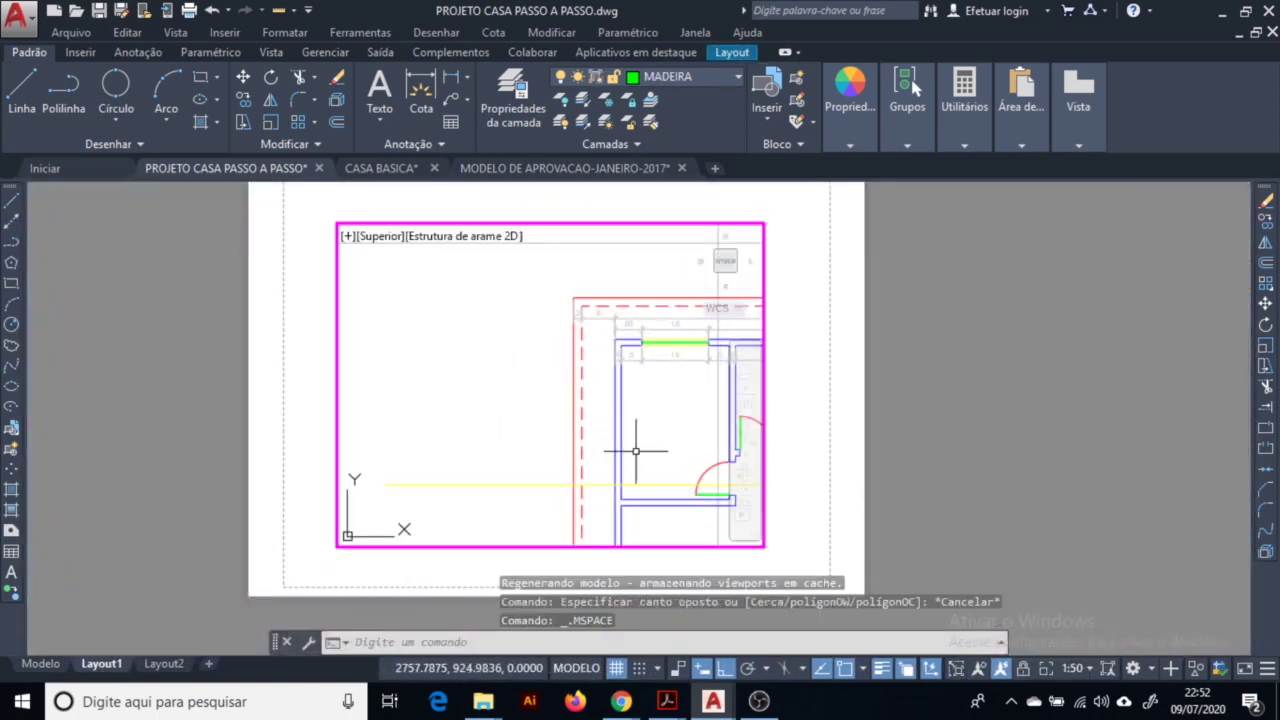
pyautogui.moveTo(806, 487); pyautogui.dragTo(571, 434, button='middle')
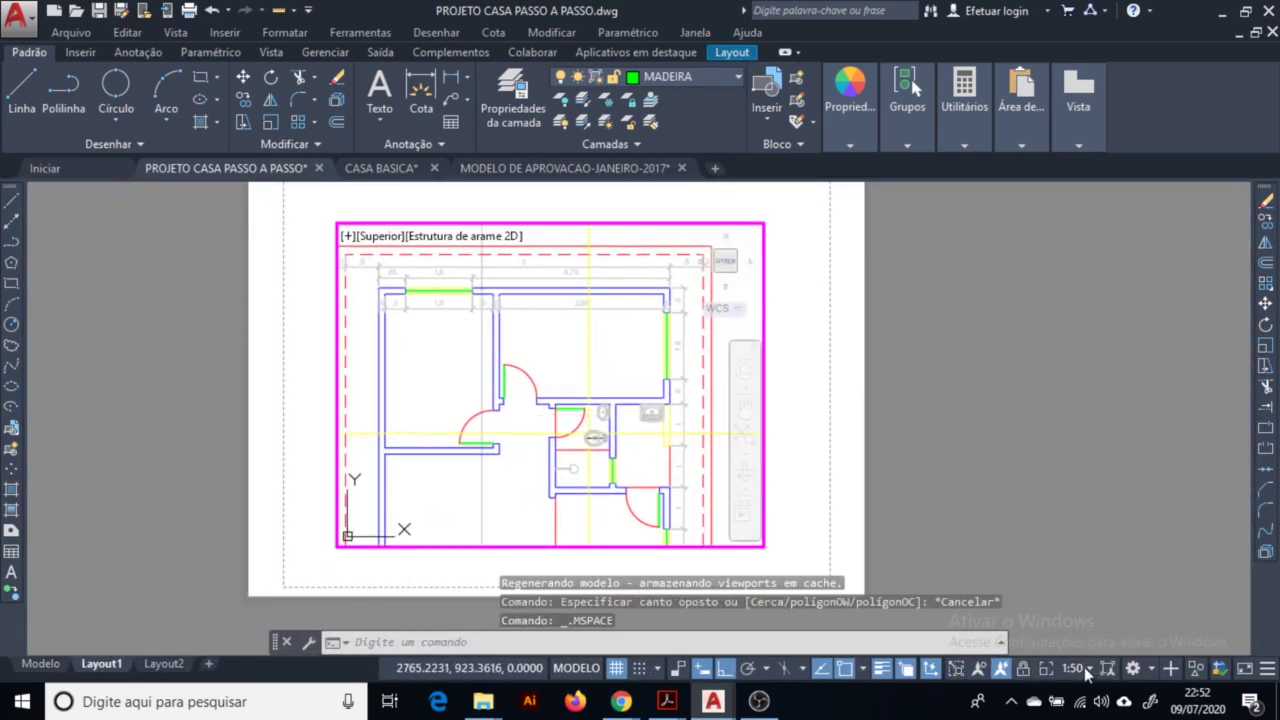
pyautogui.moveTo(523, 409); pyautogui.dragTo(349, 371, button='middle')
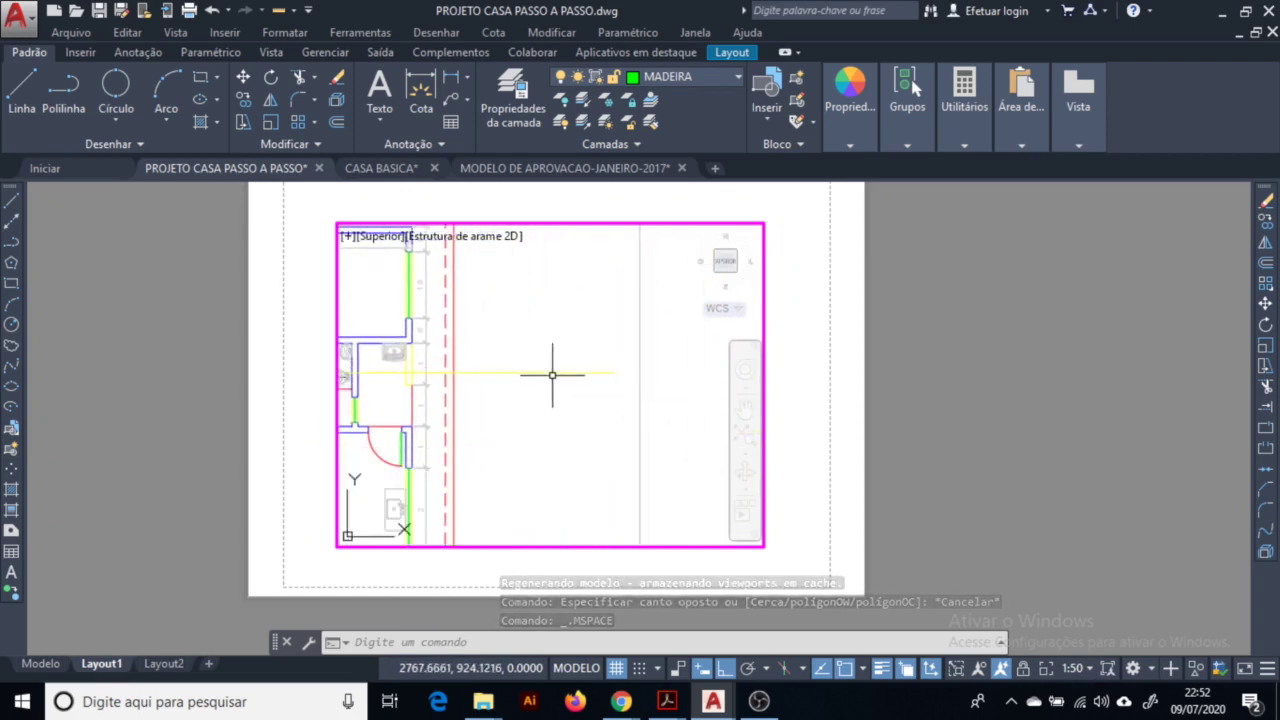
pyautogui.moveTo(634, 371); pyautogui.dragTo(378, 414, button='middle')
pyautogui.moveTo(583, 420); pyautogui.dragTo(270, 391, button='middle')
pyautogui.moveTo(475, 470)
pyautogui.mouseDown(button='middle')
pyautogui.moveTo(463, 391)
pyautogui.moveTo(479, 312)
pyautogui.mouseUp(button='middle')
# Step: Zoom in on the section and inspect along the roof truss
pyautogui.scroll(3, 743, 386)
pyautogui.scroll(2, 834, 380)
pyautogui.scroll(2, 709, 380)
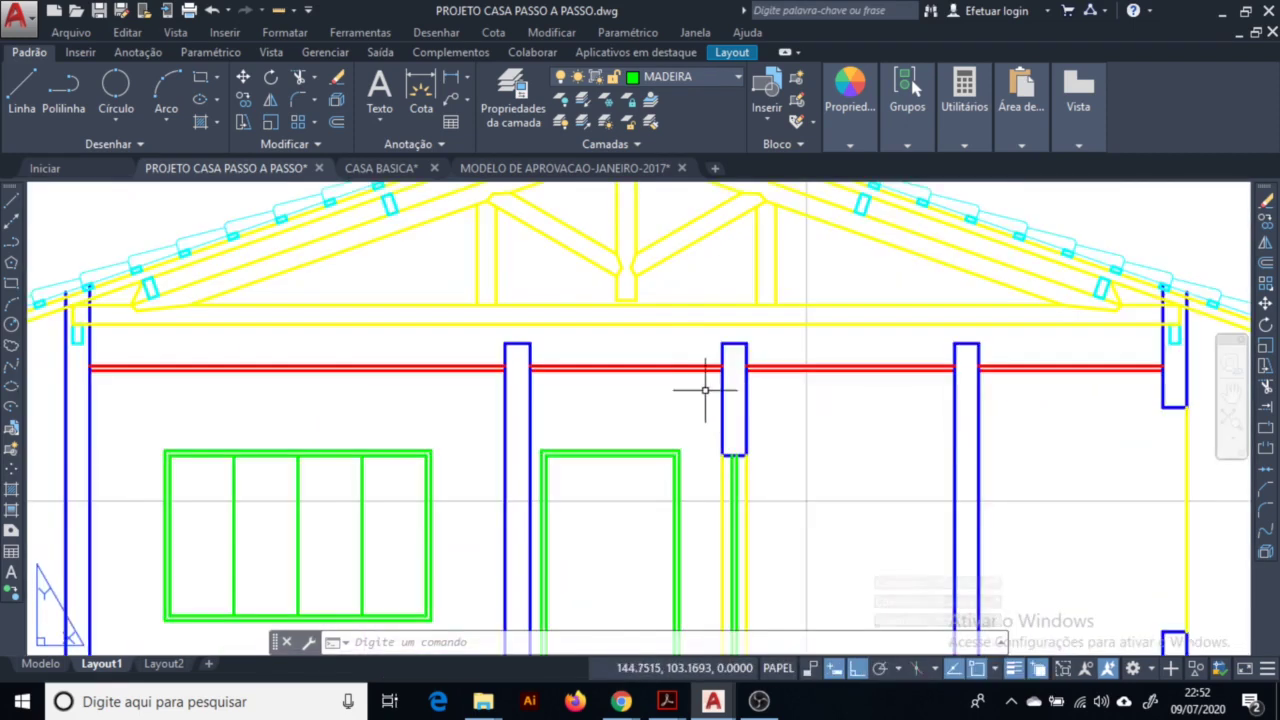
pyautogui.scroll(1, 726, 484)
pyautogui.scroll(2, 666, 354)
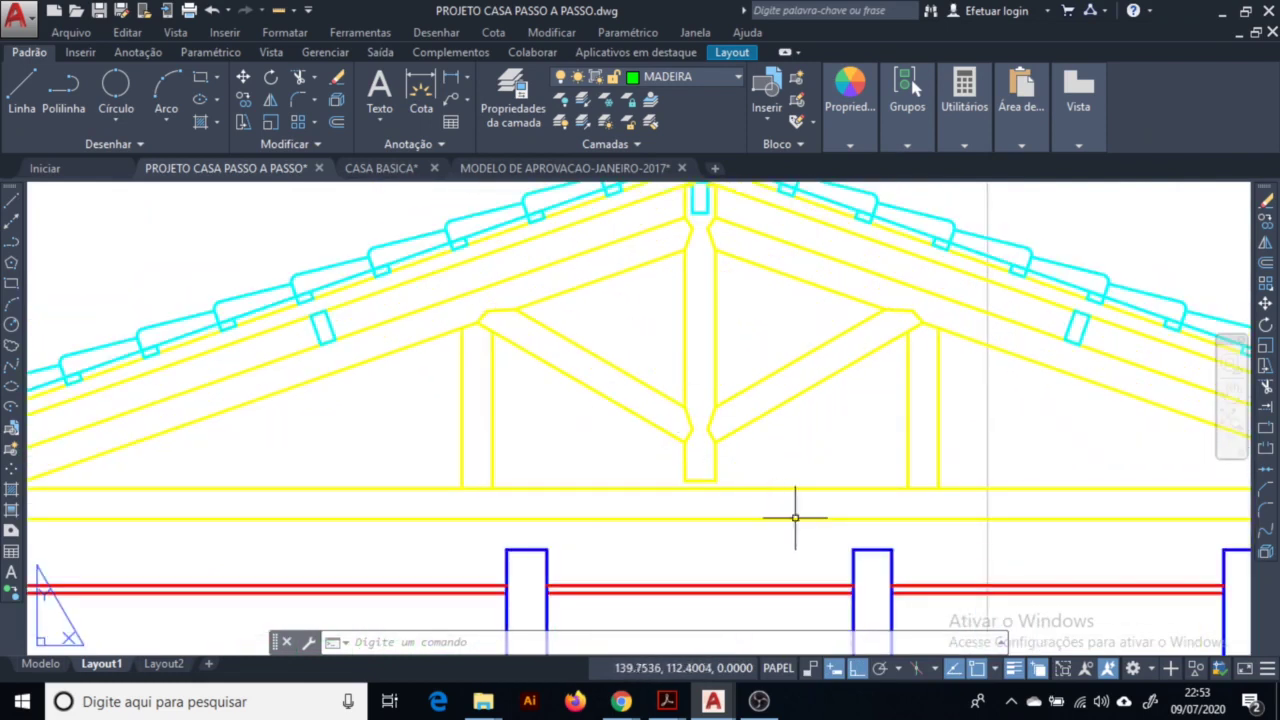
pyautogui.moveTo(794, 514); pyautogui.dragTo(658, 537, button='middle')
pyautogui.scroll(-1, 609, 391)
pyautogui.scroll(-1, 651, 442)
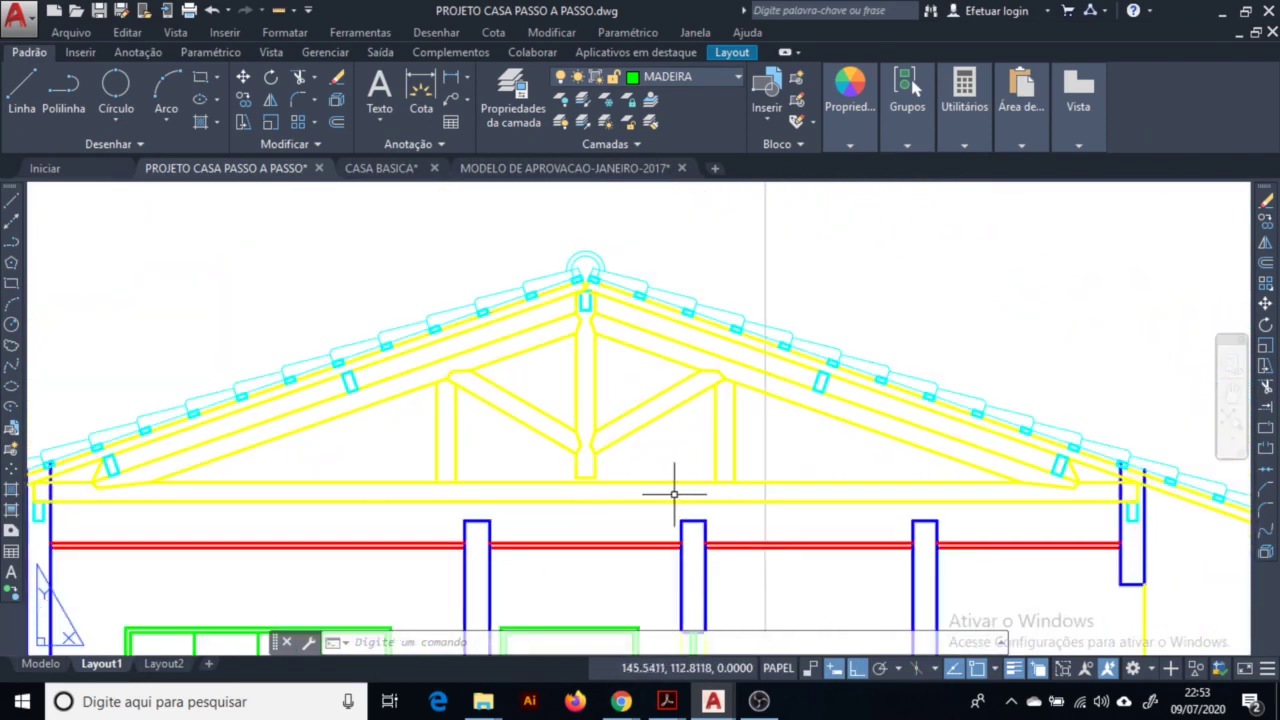
pyautogui.scroll(-1, 600, 475)
# Step: Inspect the red ceiling line below the truss, then reframe the whole roof truss
pyautogui.scroll(1, 594, 500)
pyautogui.scroll(1, 630, 508)
pyautogui.moveTo(654, 514)
pyautogui.mouseDown(button='middle')
pyautogui.moveTo(549, 508)
pyautogui.moveTo(617, 444)
pyautogui.mouseUp(button='middle')
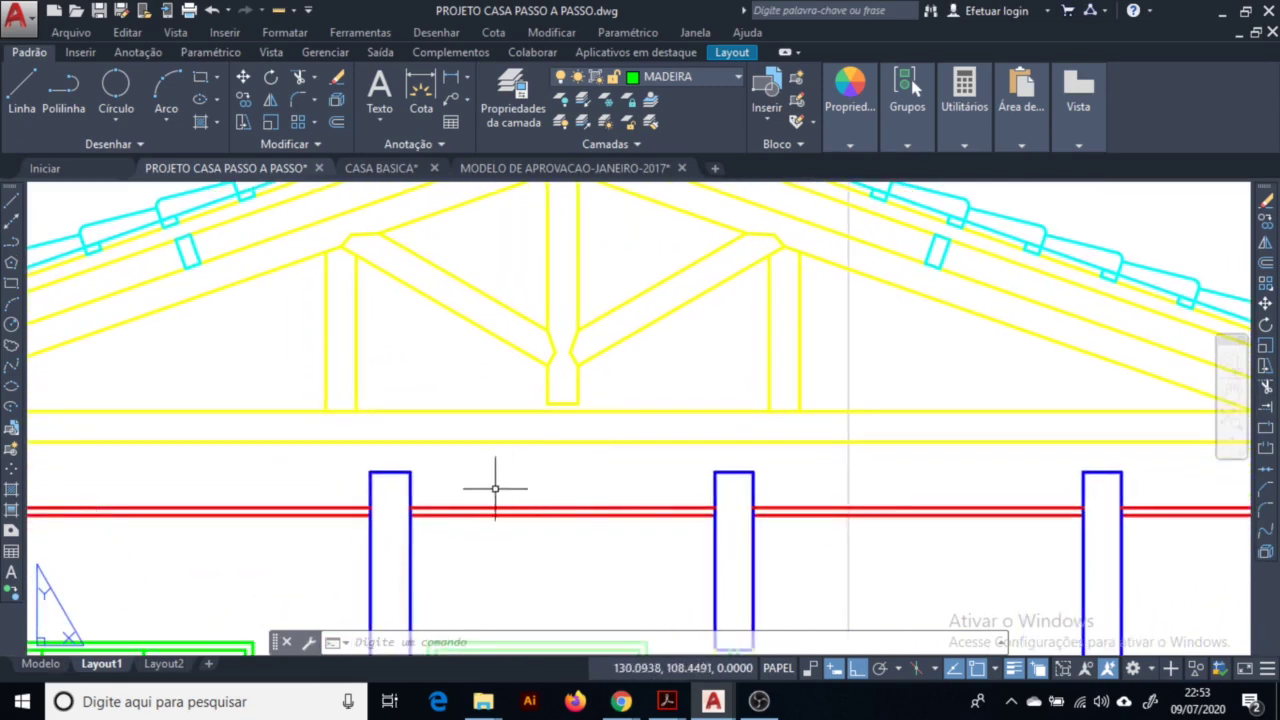
pyautogui.scroll(2, 495, 489)
pyautogui.moveTo(351, 359)
pyautogui.mouseDown(button='middle')
pyautogui.moveTo(423, 371)
pyautogui.moveTo(491, 420)
pyautogui.moveTo(549, 371)
pyautogui.mouseUp(button='middle')
pyautogui.scroll(-2, 548, 404)
pyautogui.scroll(-3, 550, 405)
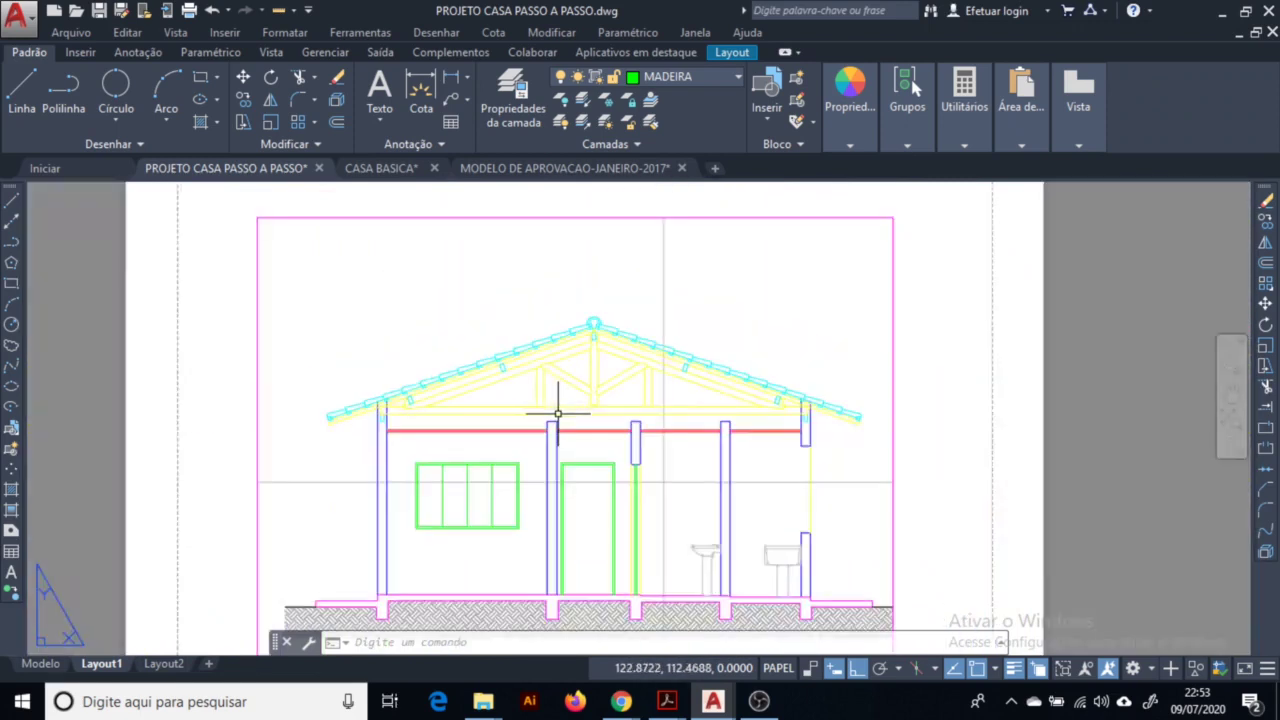
pyautogui.scroll(2, 594, 443)
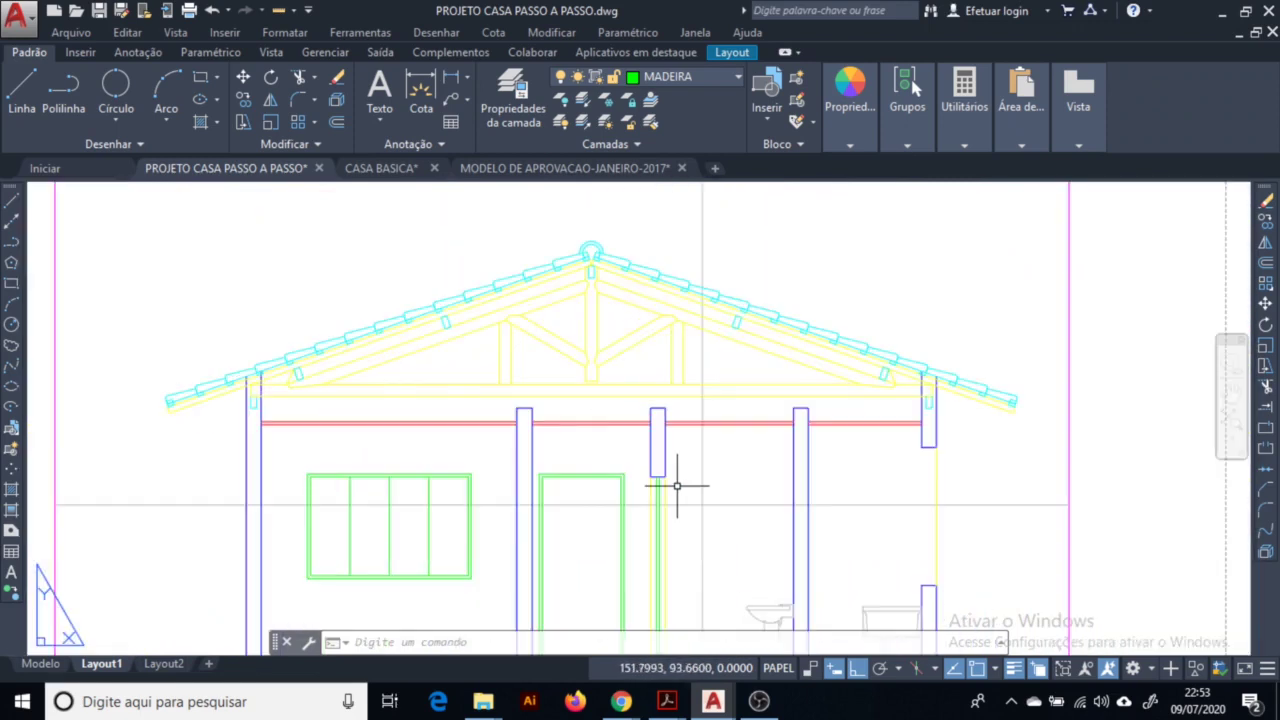
# Step: Preview the Layout1 plot with DWG To PDF and RDCI-PRETO.ctb, inspect lineweights, then close it
pyautogui.hotkey('ctrl', 'p')
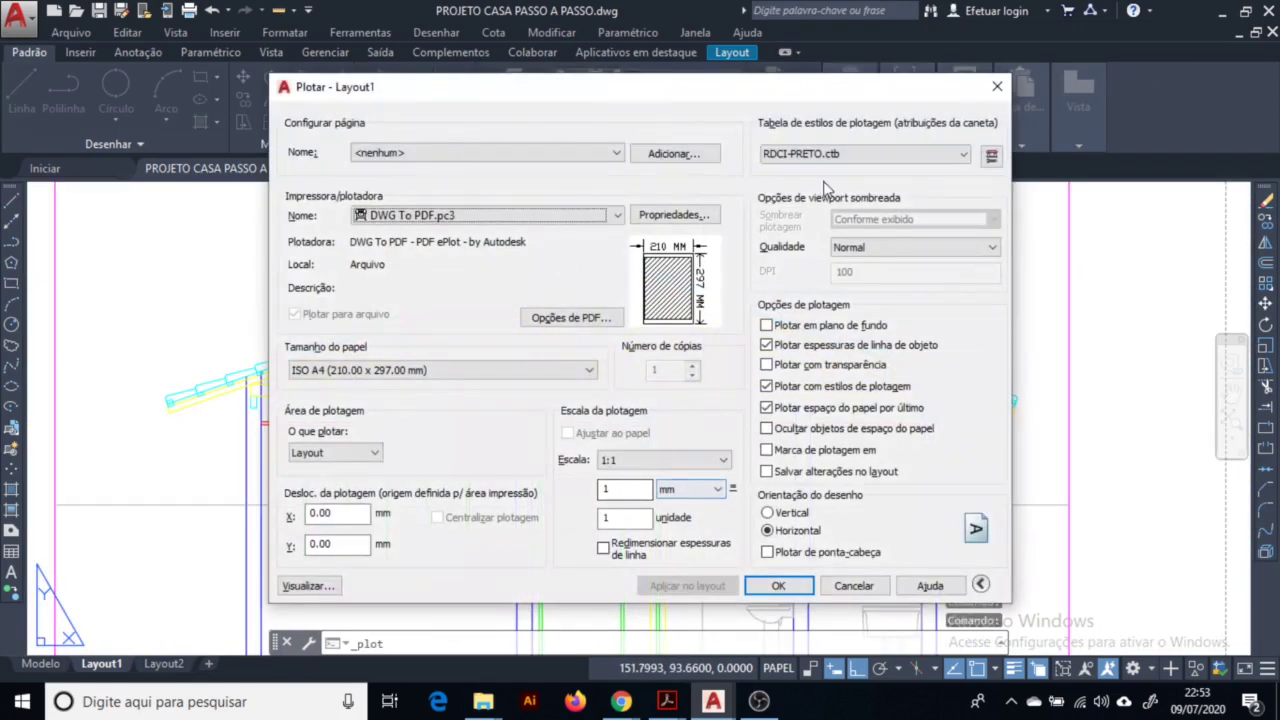
pyautogui.click(334, 588)
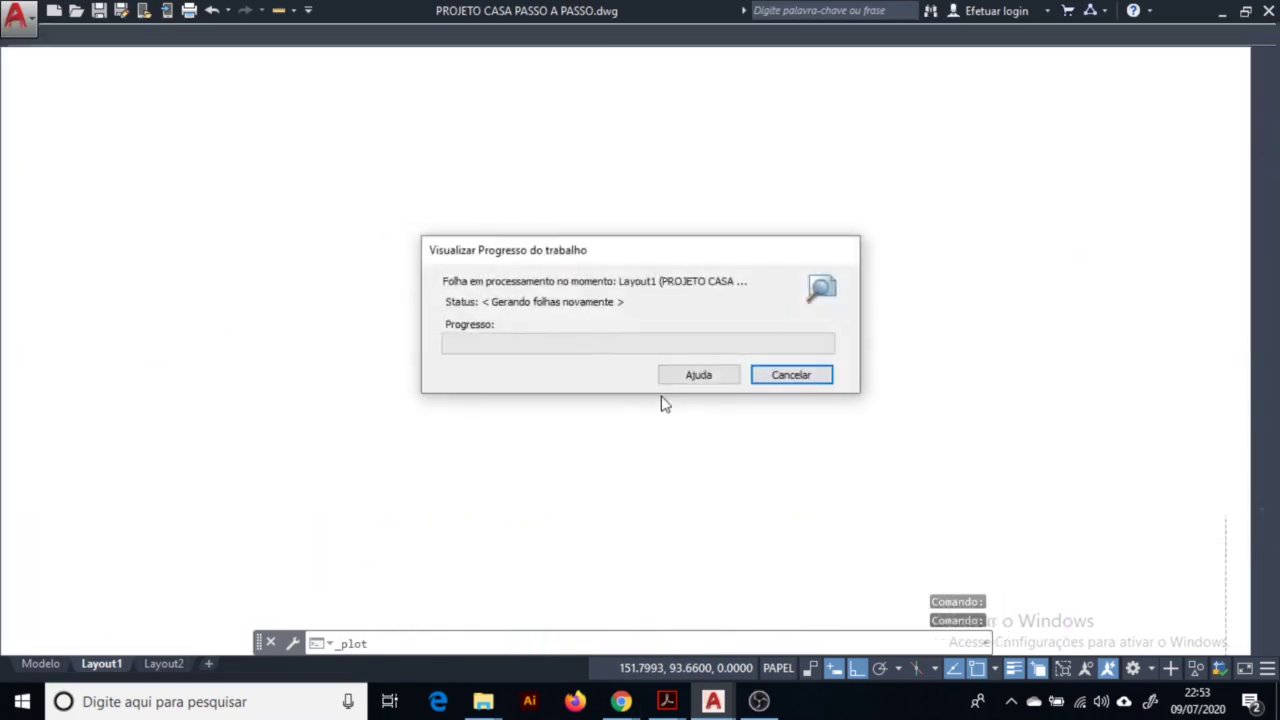
pyautogui.scroll(5, 801, 289)
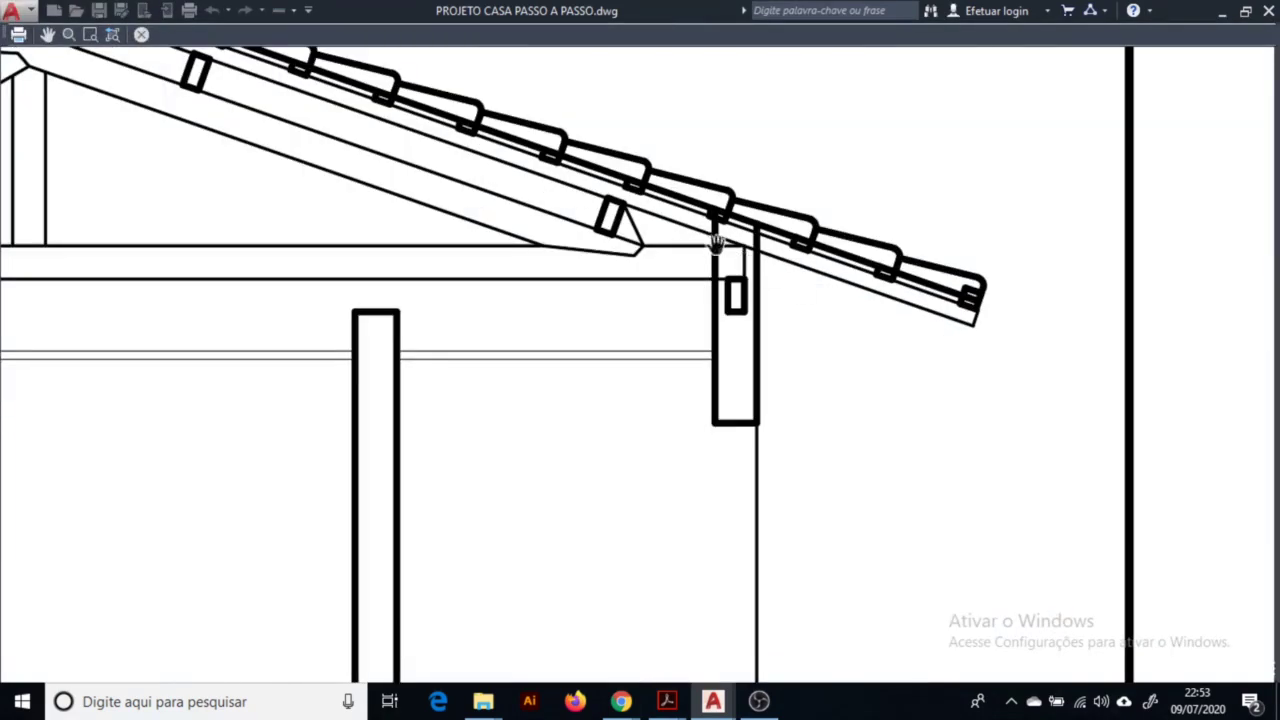
pyautogui.scroll(-2, 437, 577)
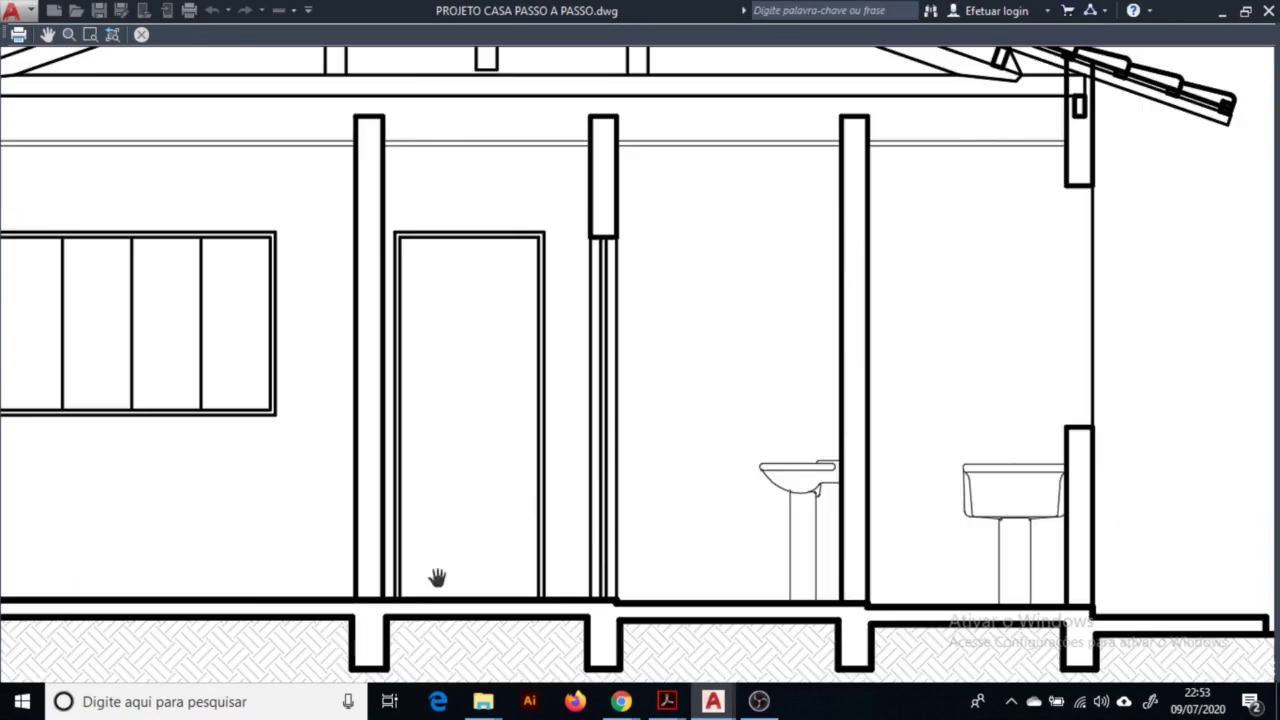
pyautogui.scroll(-2, 491, 503)
pyautogui.scroll(-1, 423, 575)
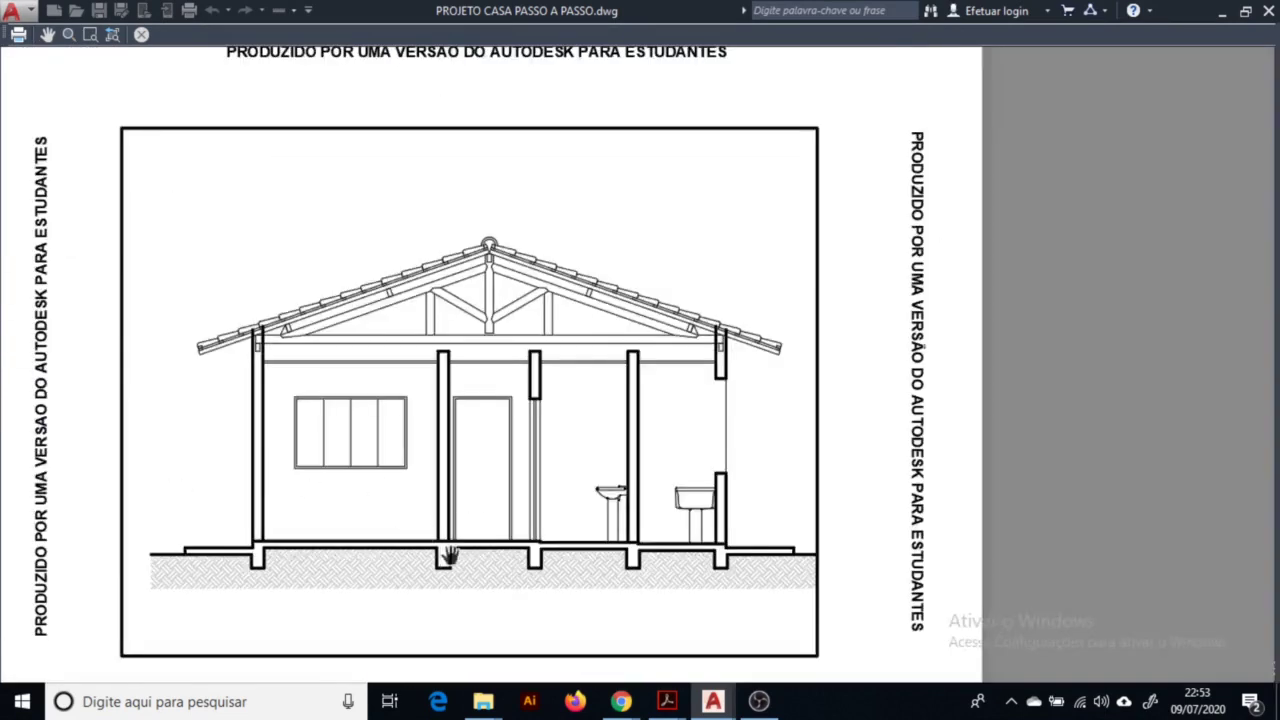
pyautogui.moveTo(450, 558); pyautogui.dragTo(615, 541)
pyautogui.scroll(4, 366, 394)
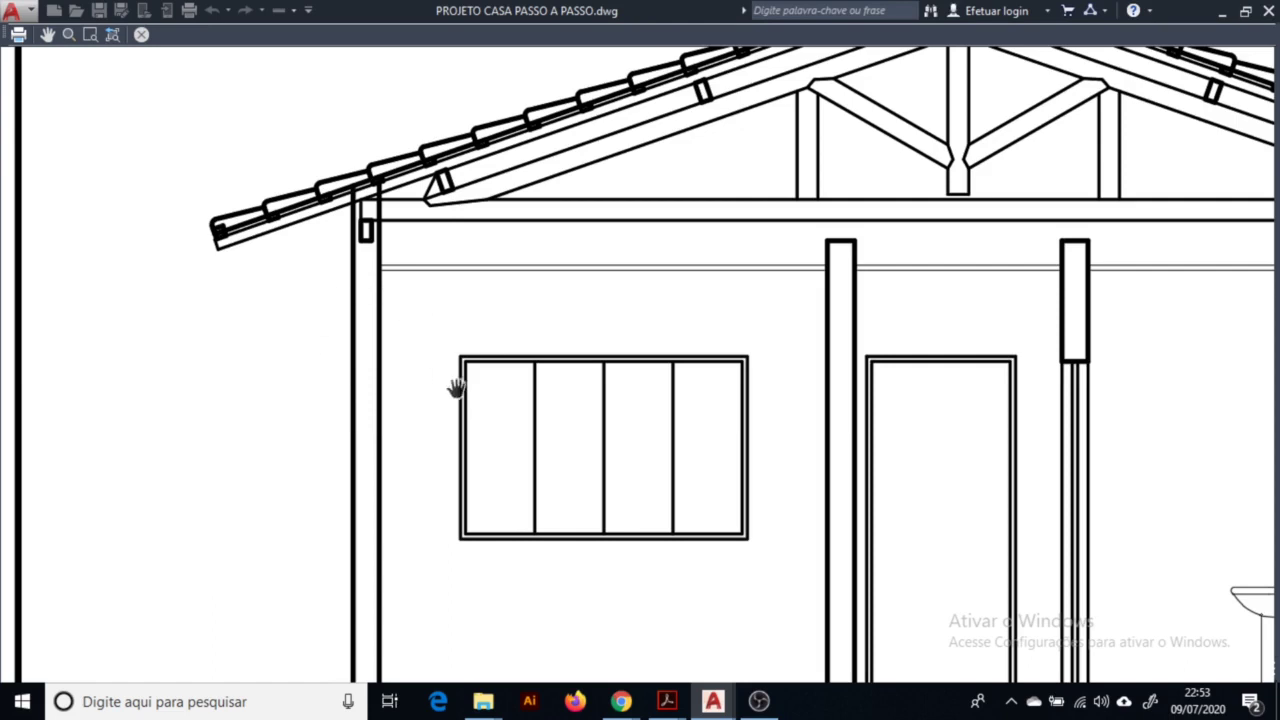
pyautogui.scroll(4, 379, 207)
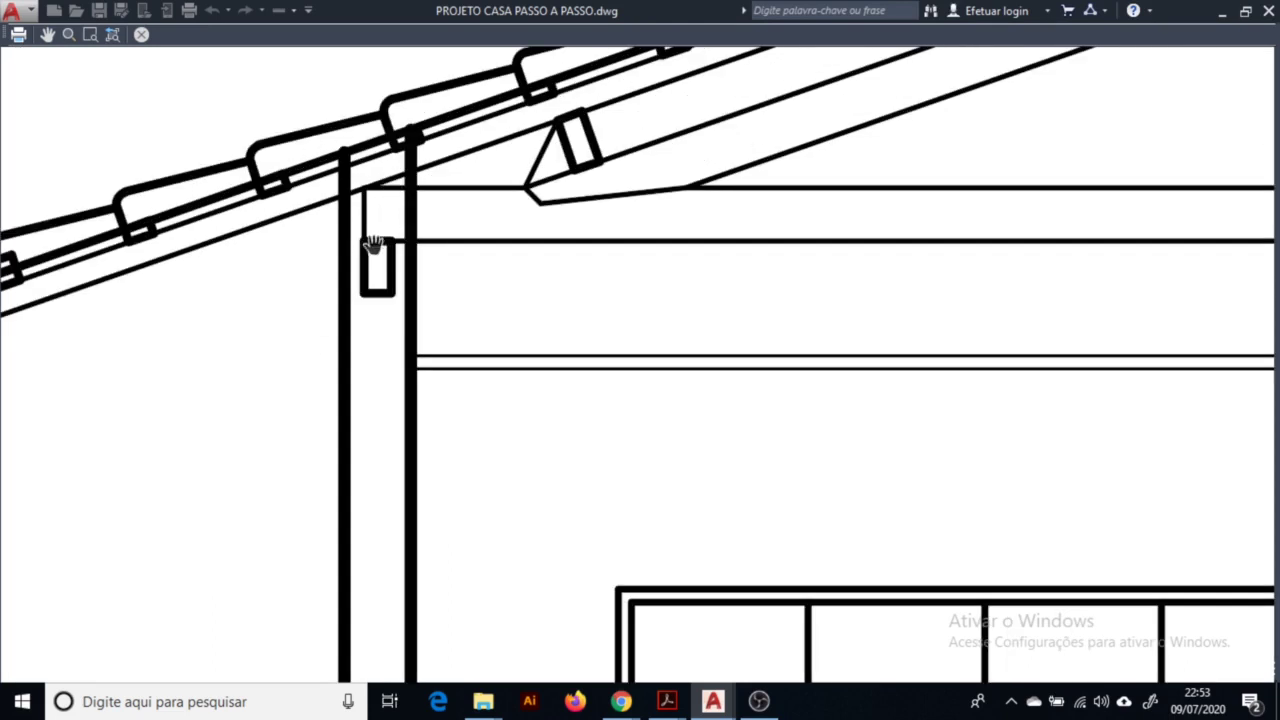
pyautogui.scroll(-4, 372, 244)
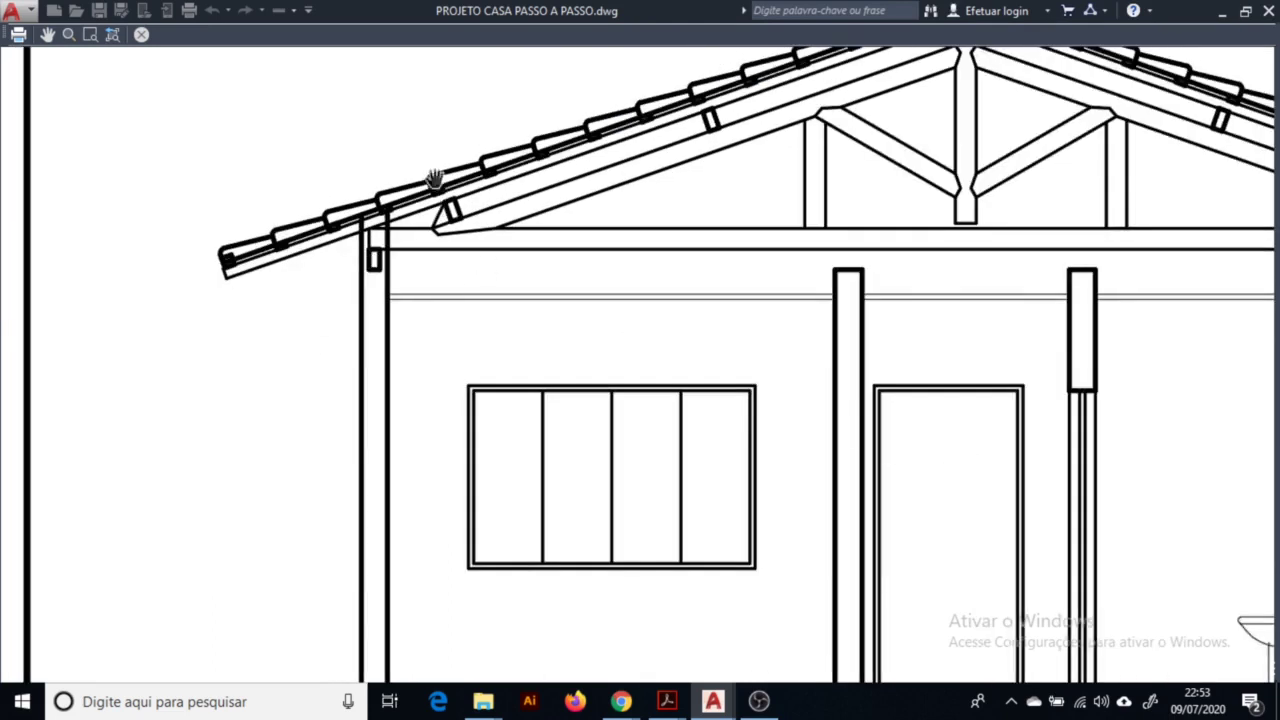
pyautogui.press('Escape')
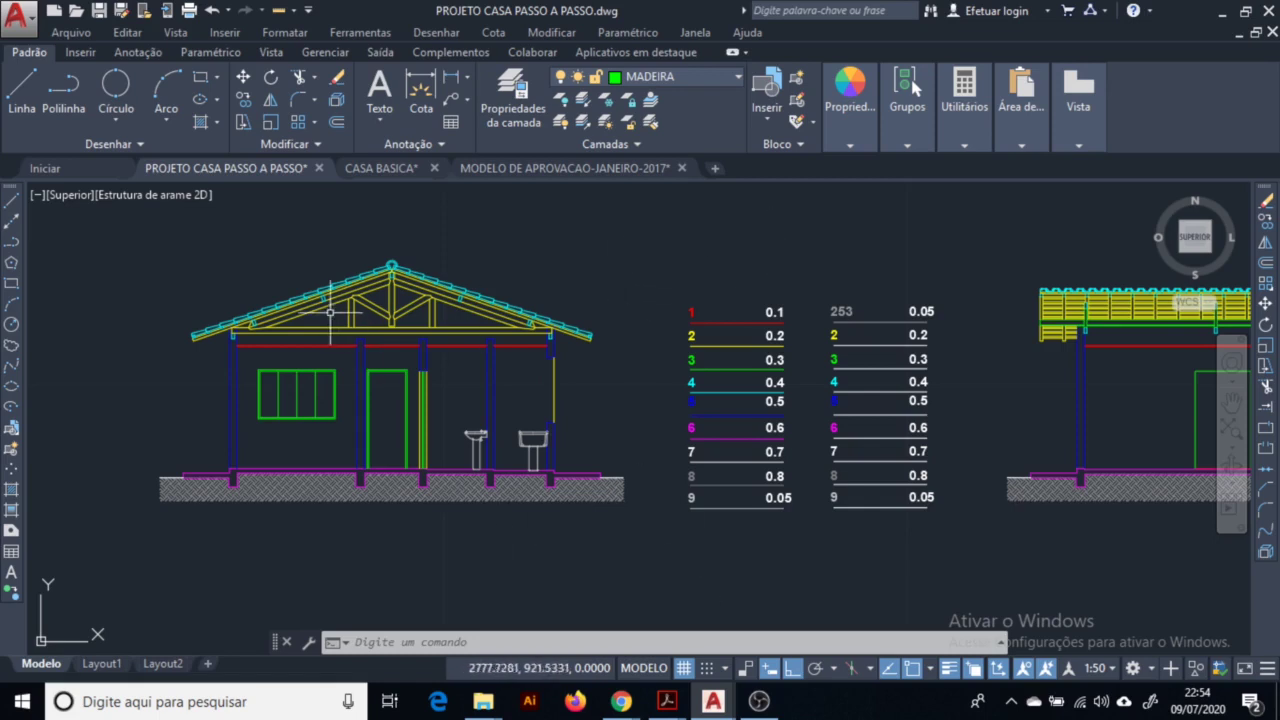
pyautogui.scroll(2, 330, 312)
pyautogui.scroll(-2, 315, 400)
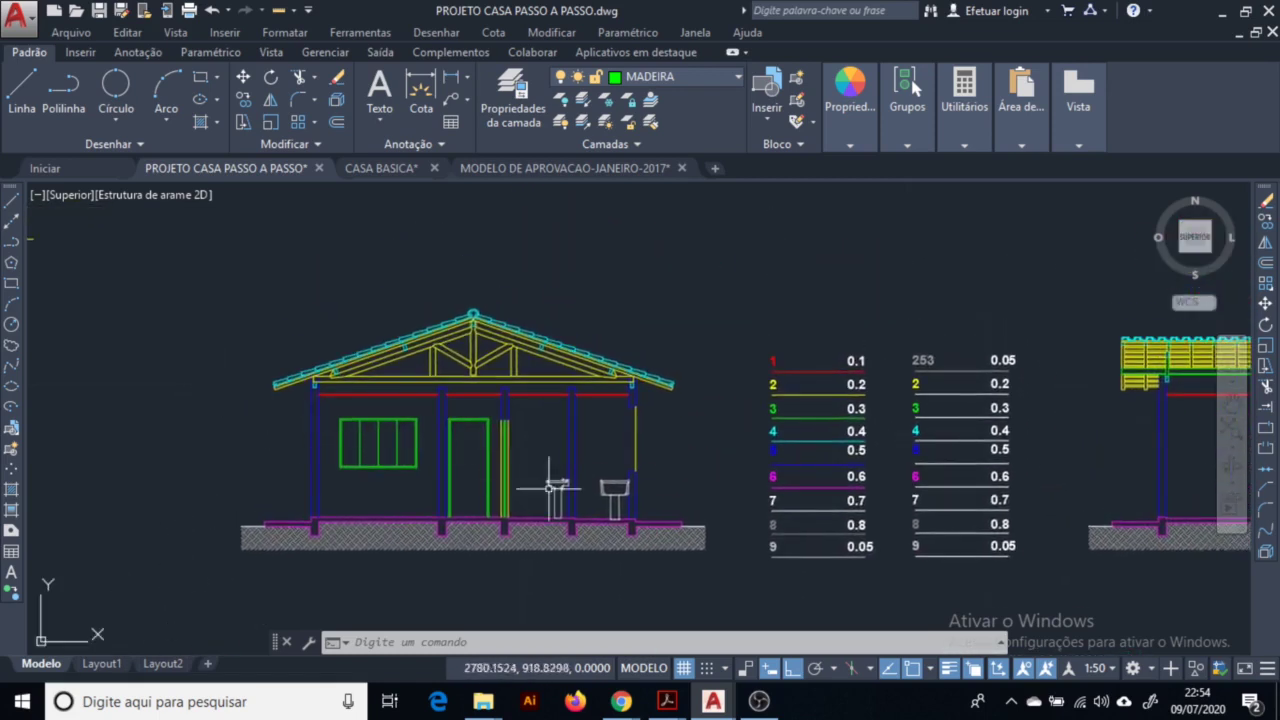
pyautogui.moveTo(819, 540); pyautogui.dragTo(278, 504, button='middle')
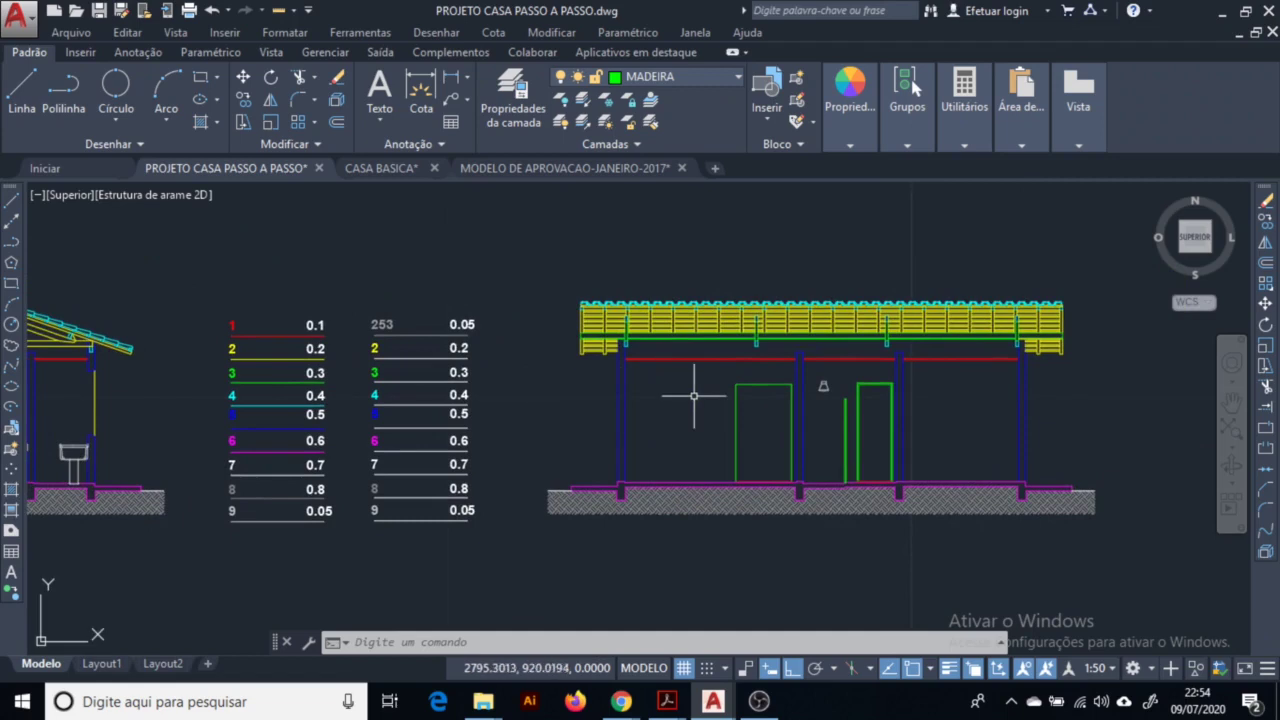
pyautogui.moveTo(232, 463); pyautogui.dragTo(313, 455, button='middle')
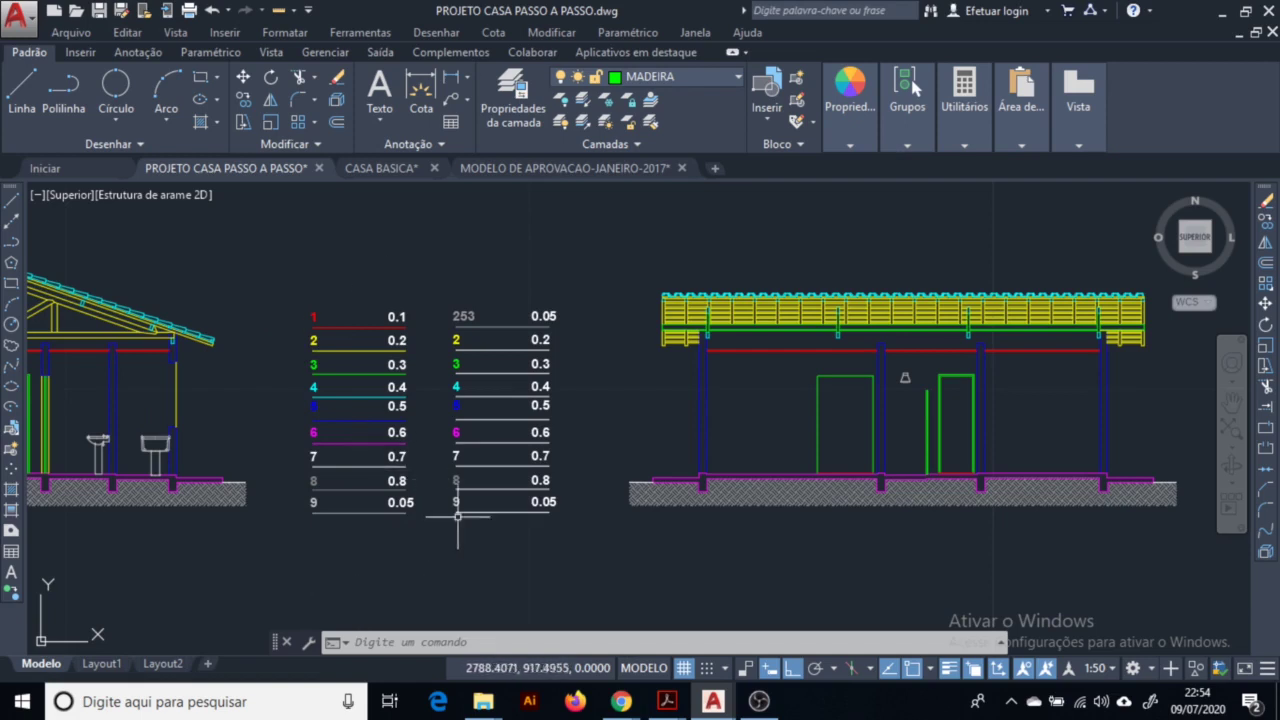
pyautogui.moveTo(457, 517); pyautogui.dragTo(528, 535, button='middle')
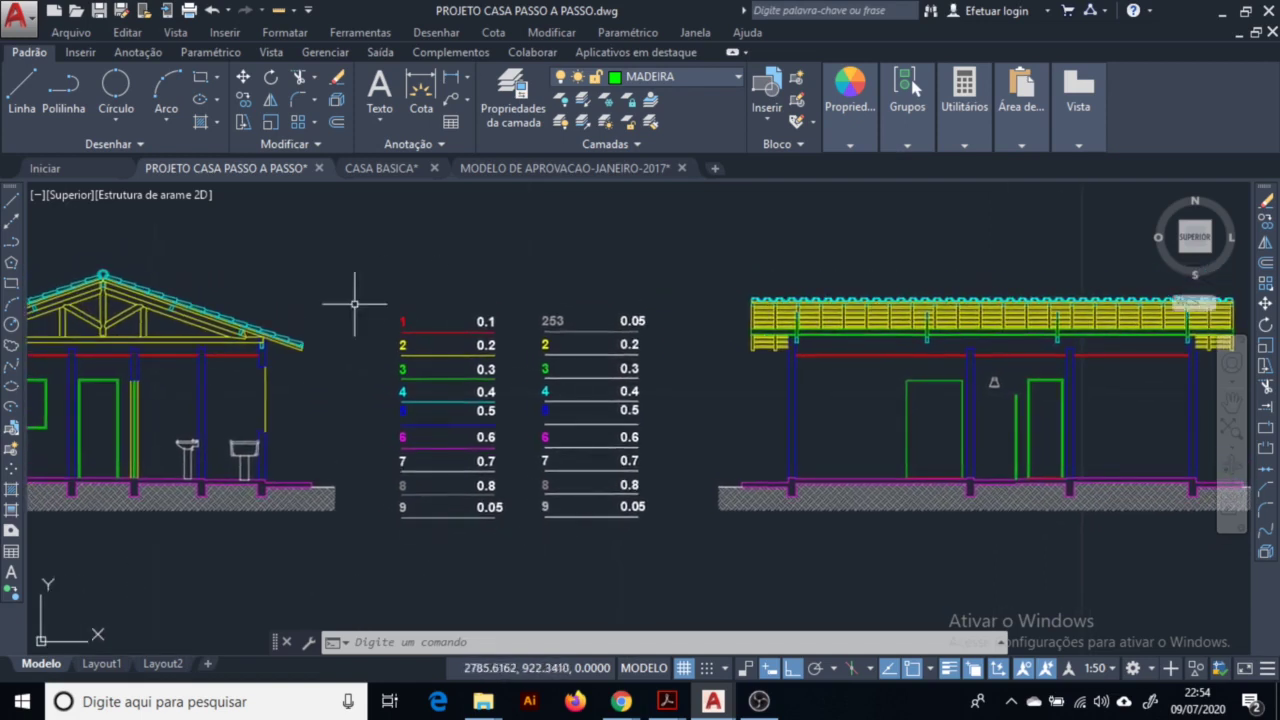